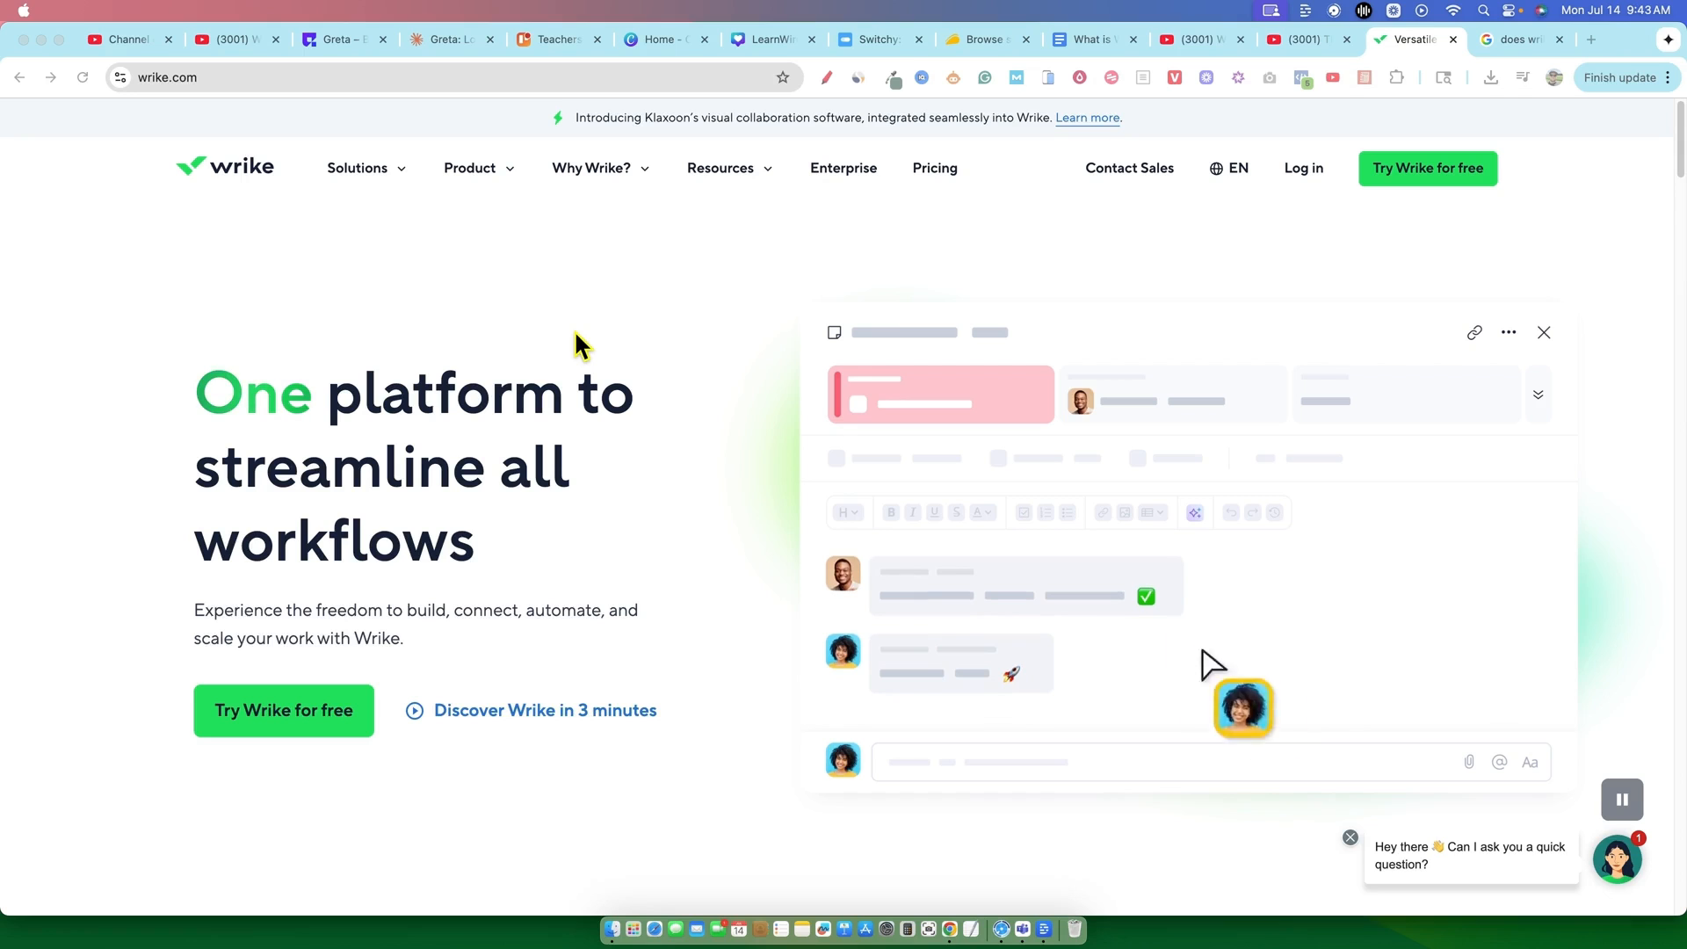
Open Wrike's pricing page and look through the site's Solutions and Product overviews.
left_click(856, 79)
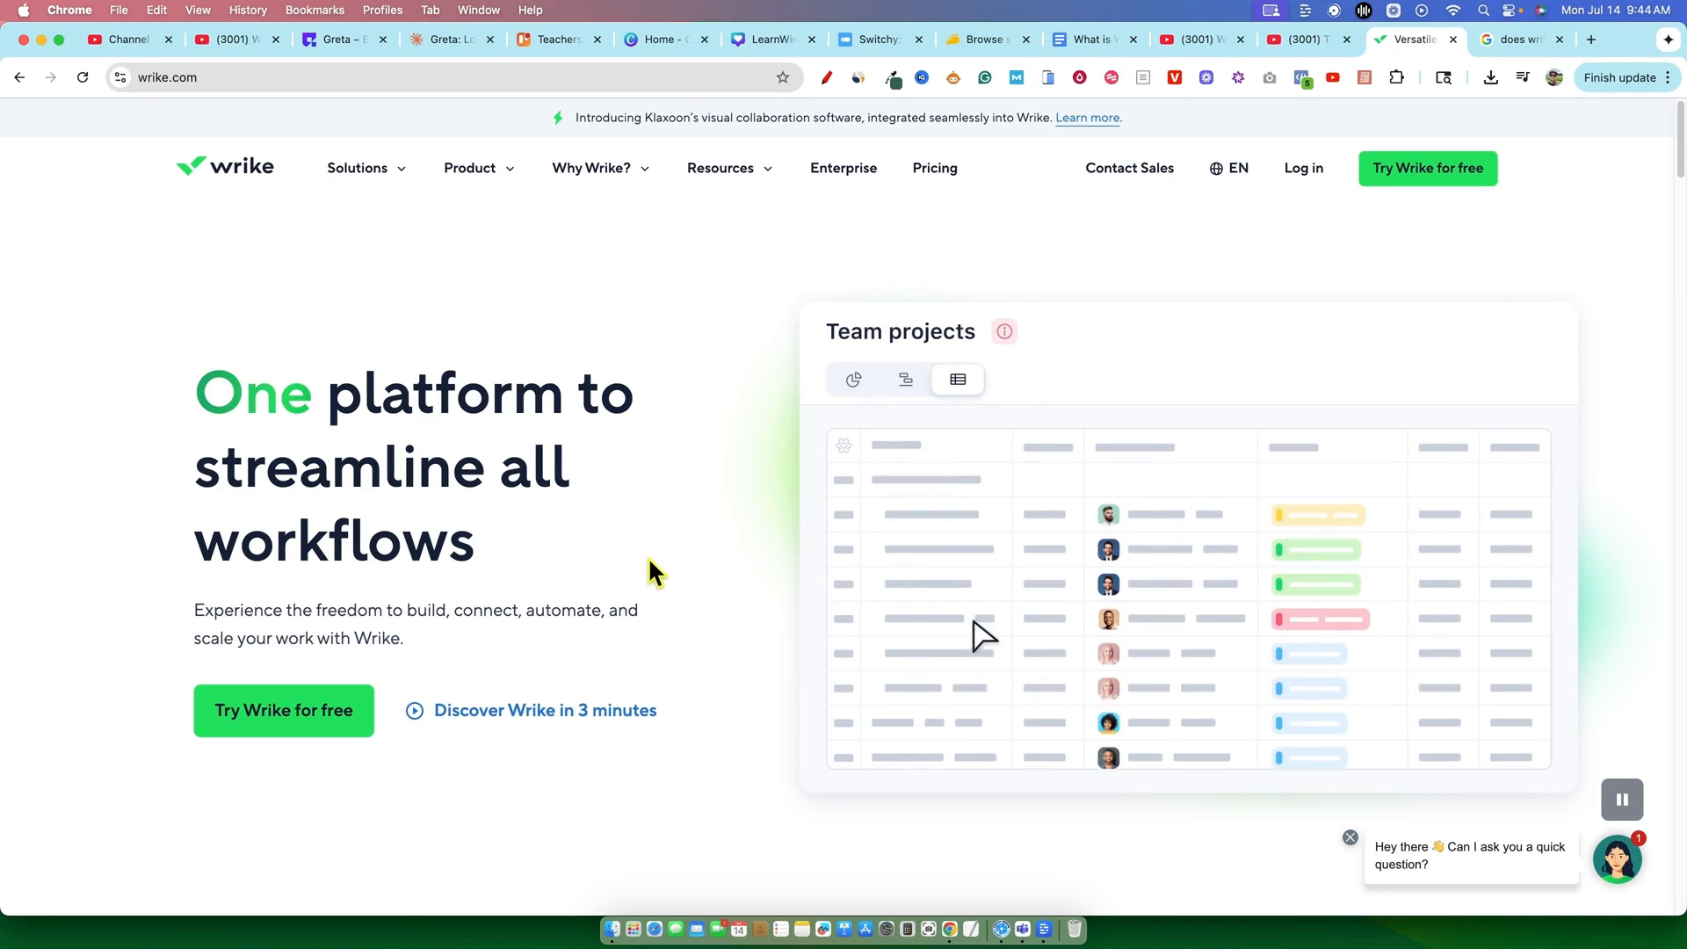
left_click(938, 174)
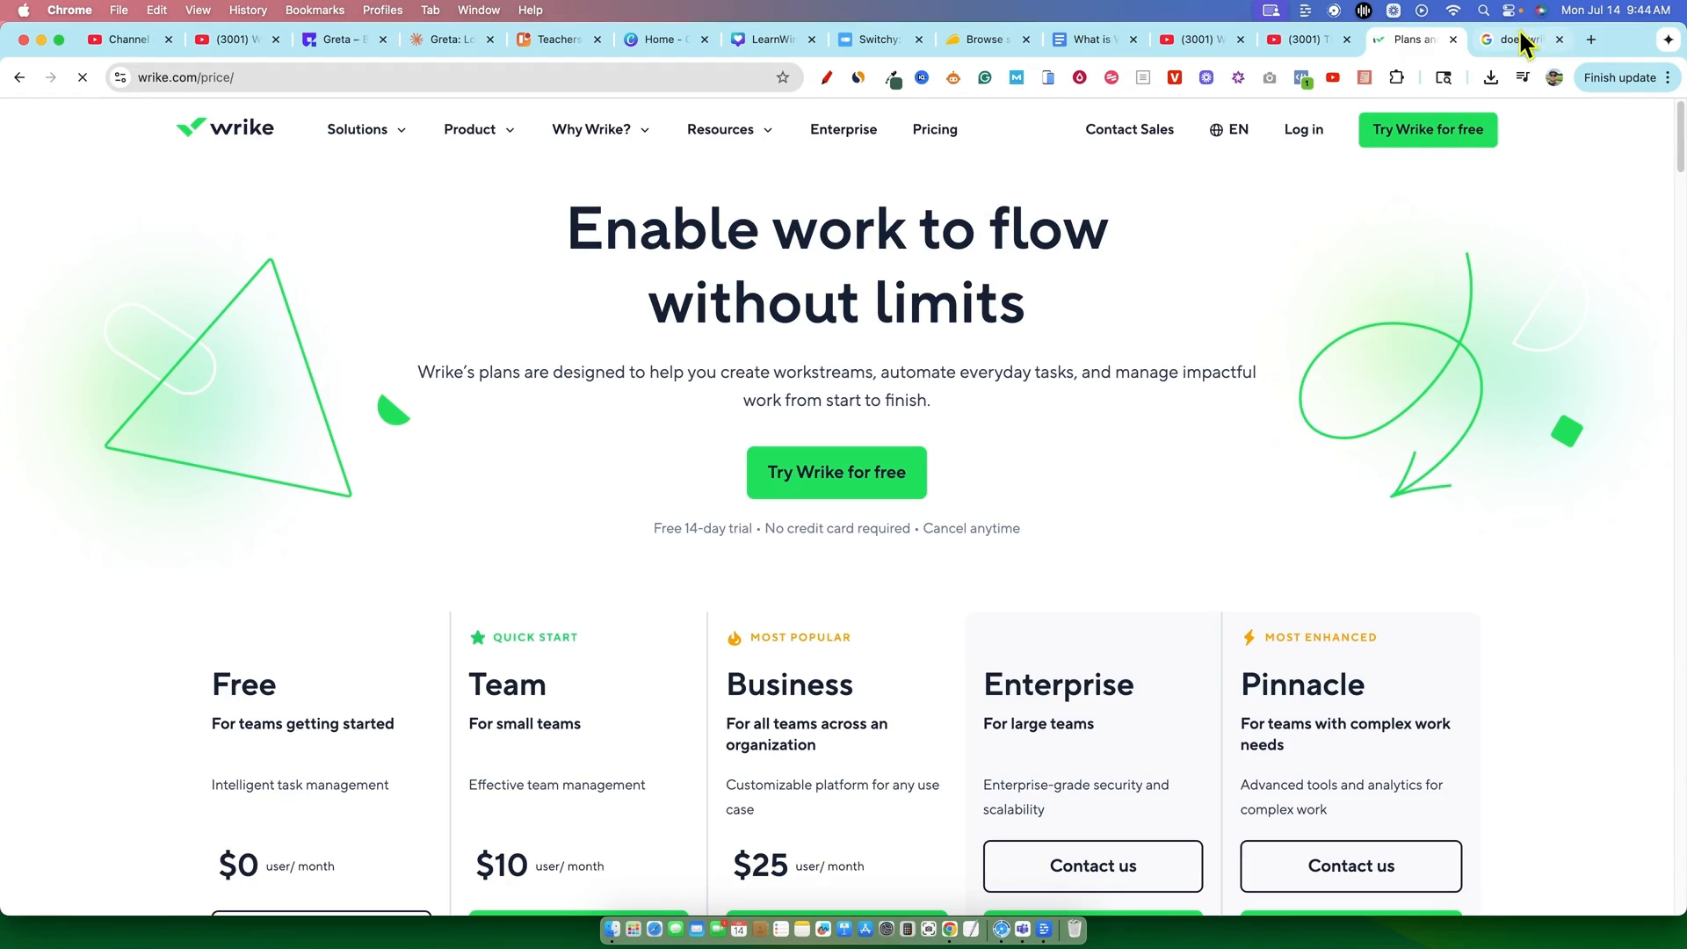
left_click(408, 138)
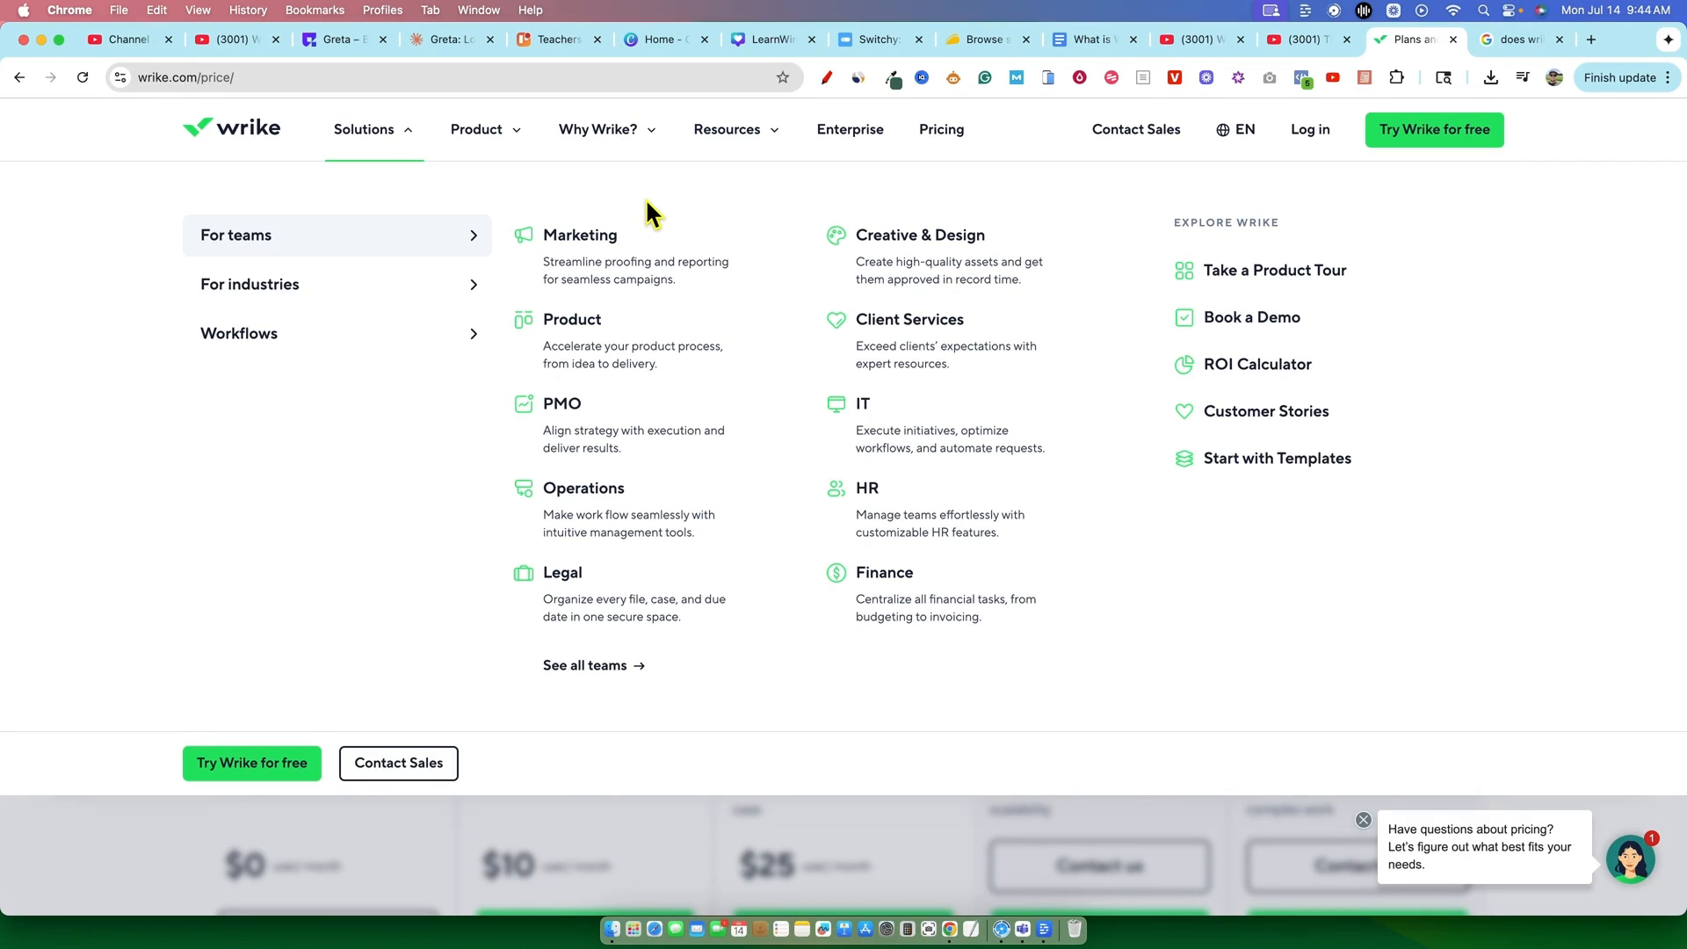
mouse_move(520, 134)
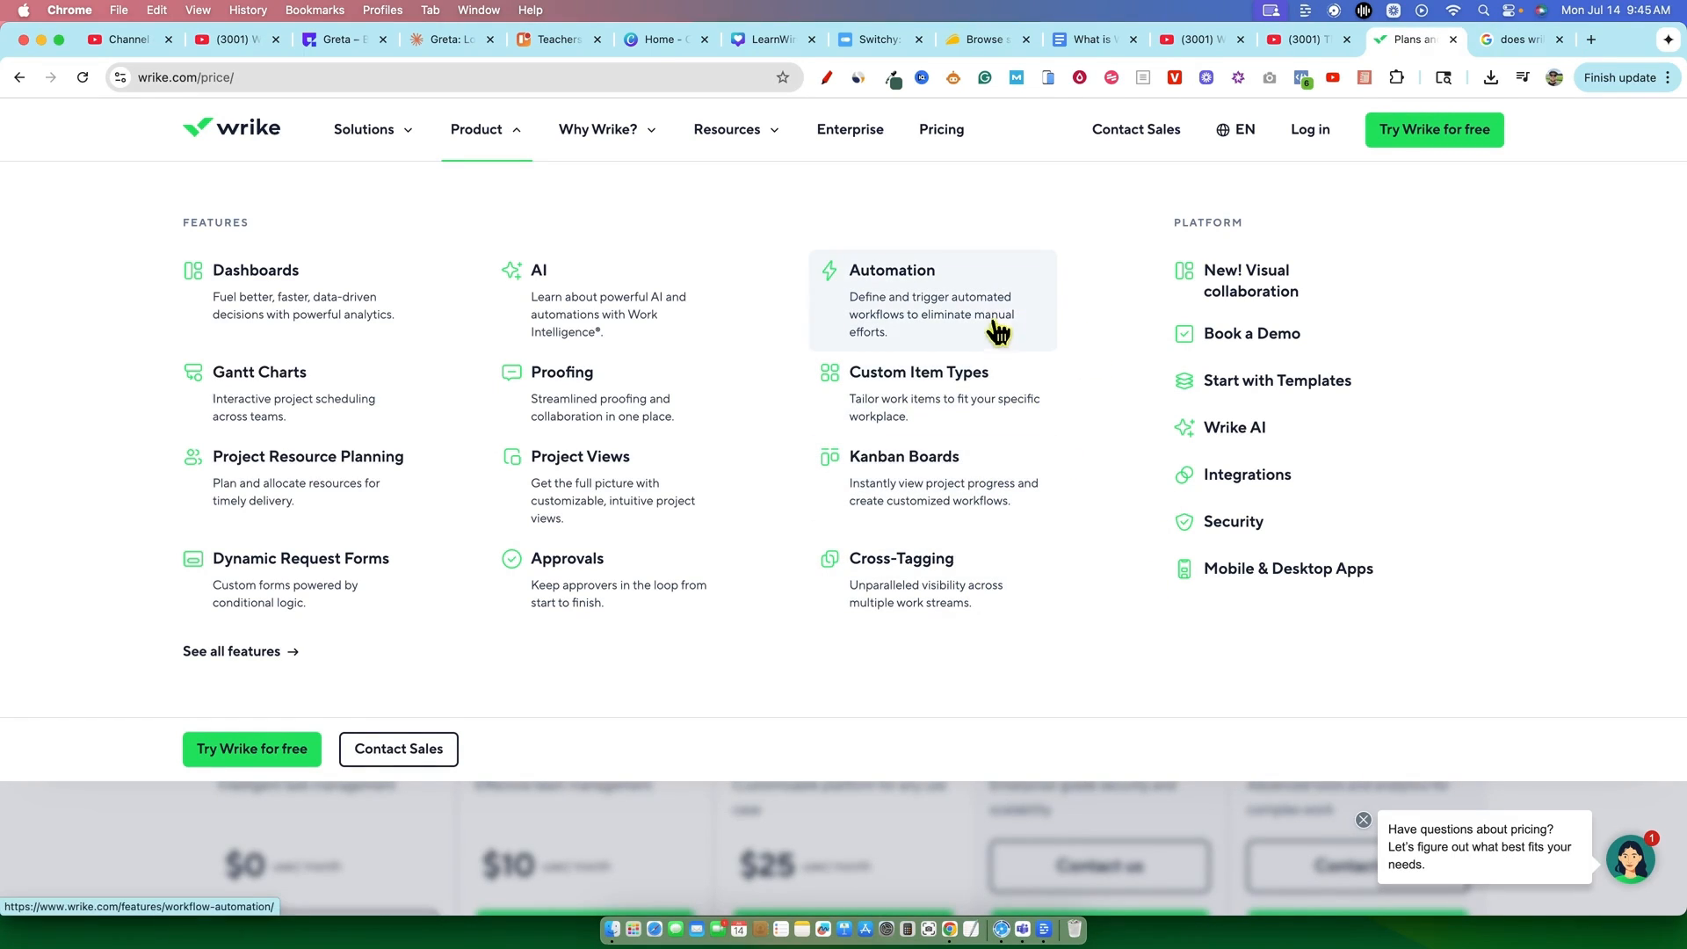
left_click(967, 133)
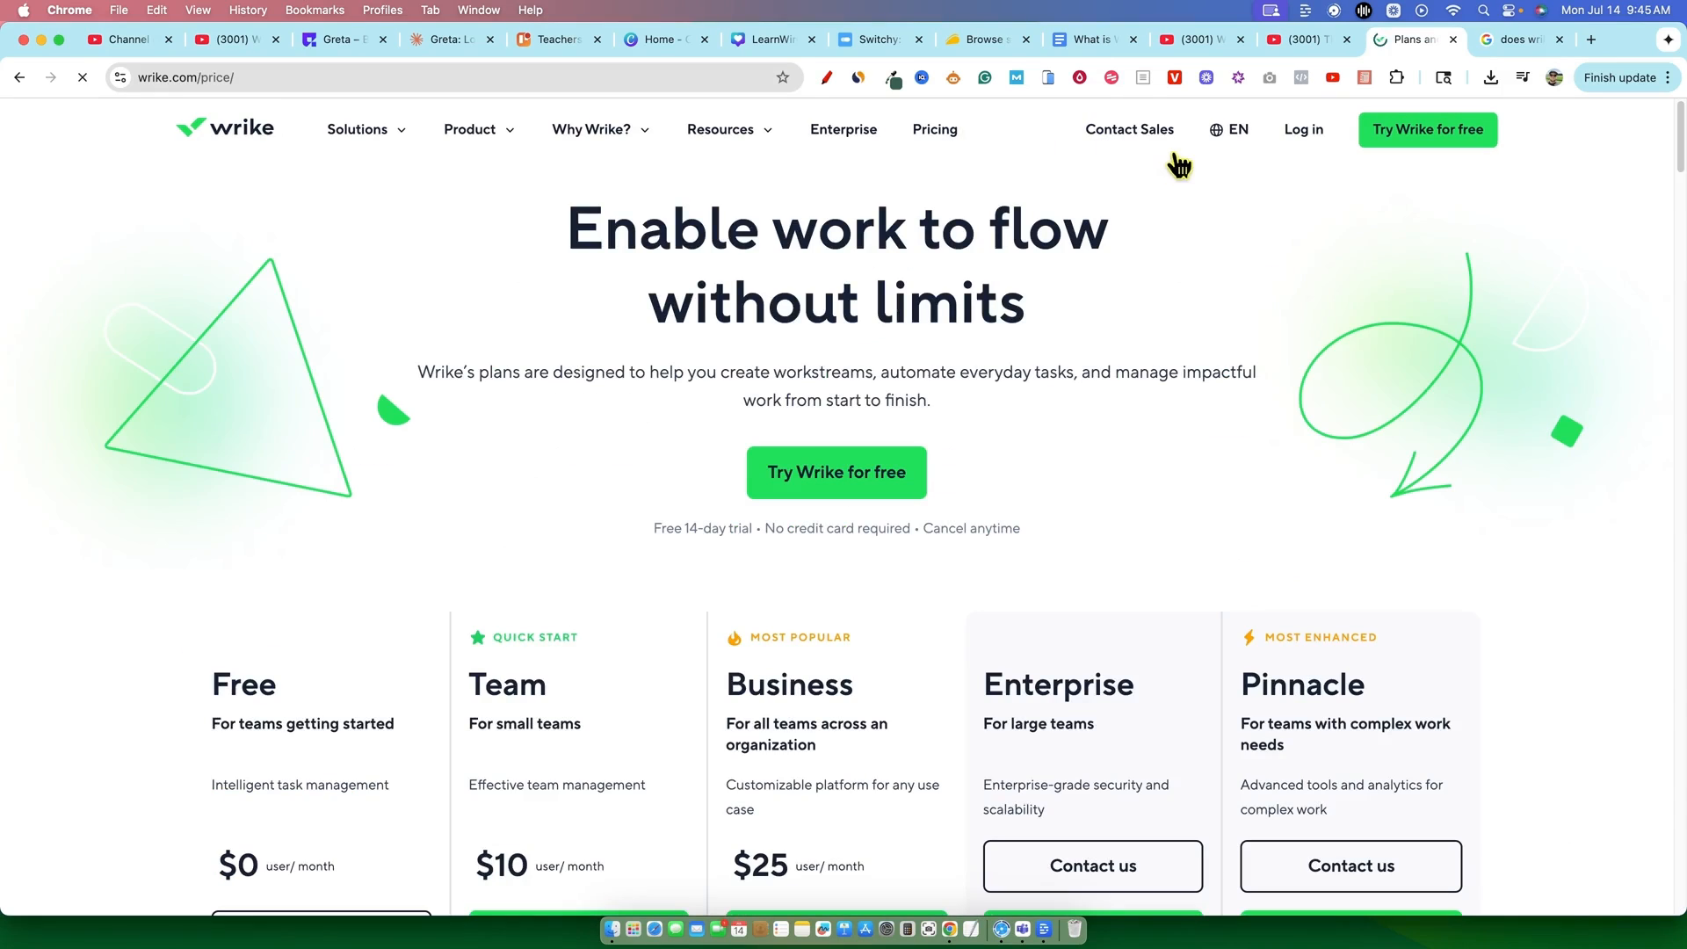
Read the Google overview of Wrike's file upload limits and highlight the passage about the default attachment size for projects, folders and tasks.
left_click(1508, 34)
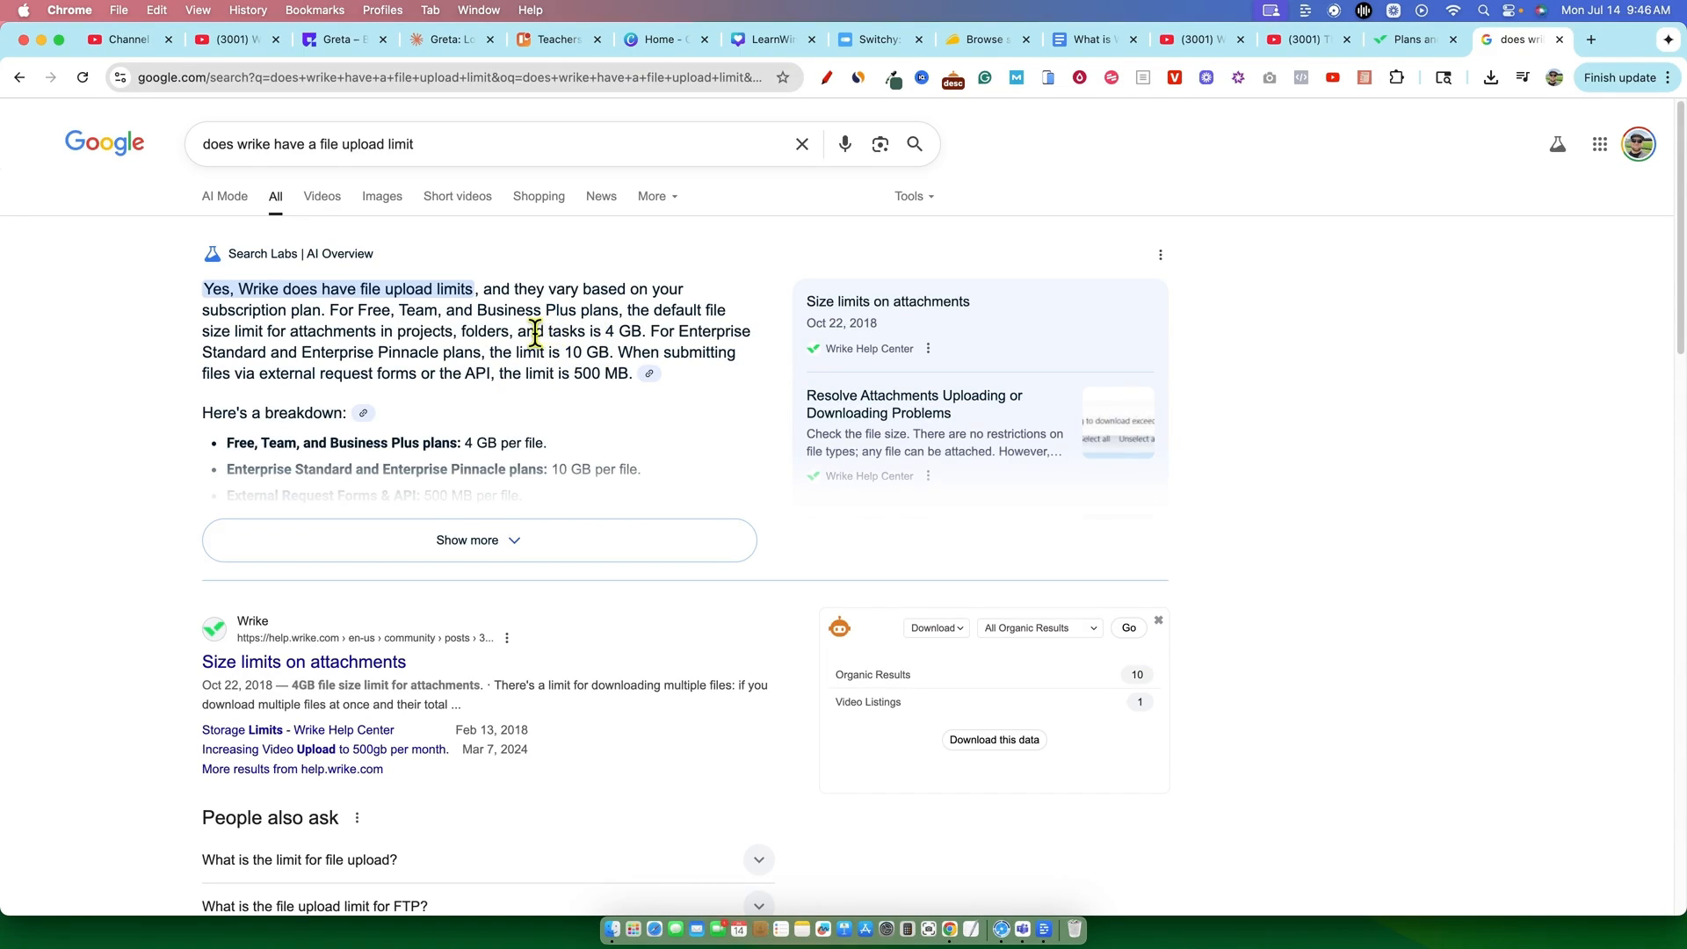
left_click_drag(532, 332, 649, 333)
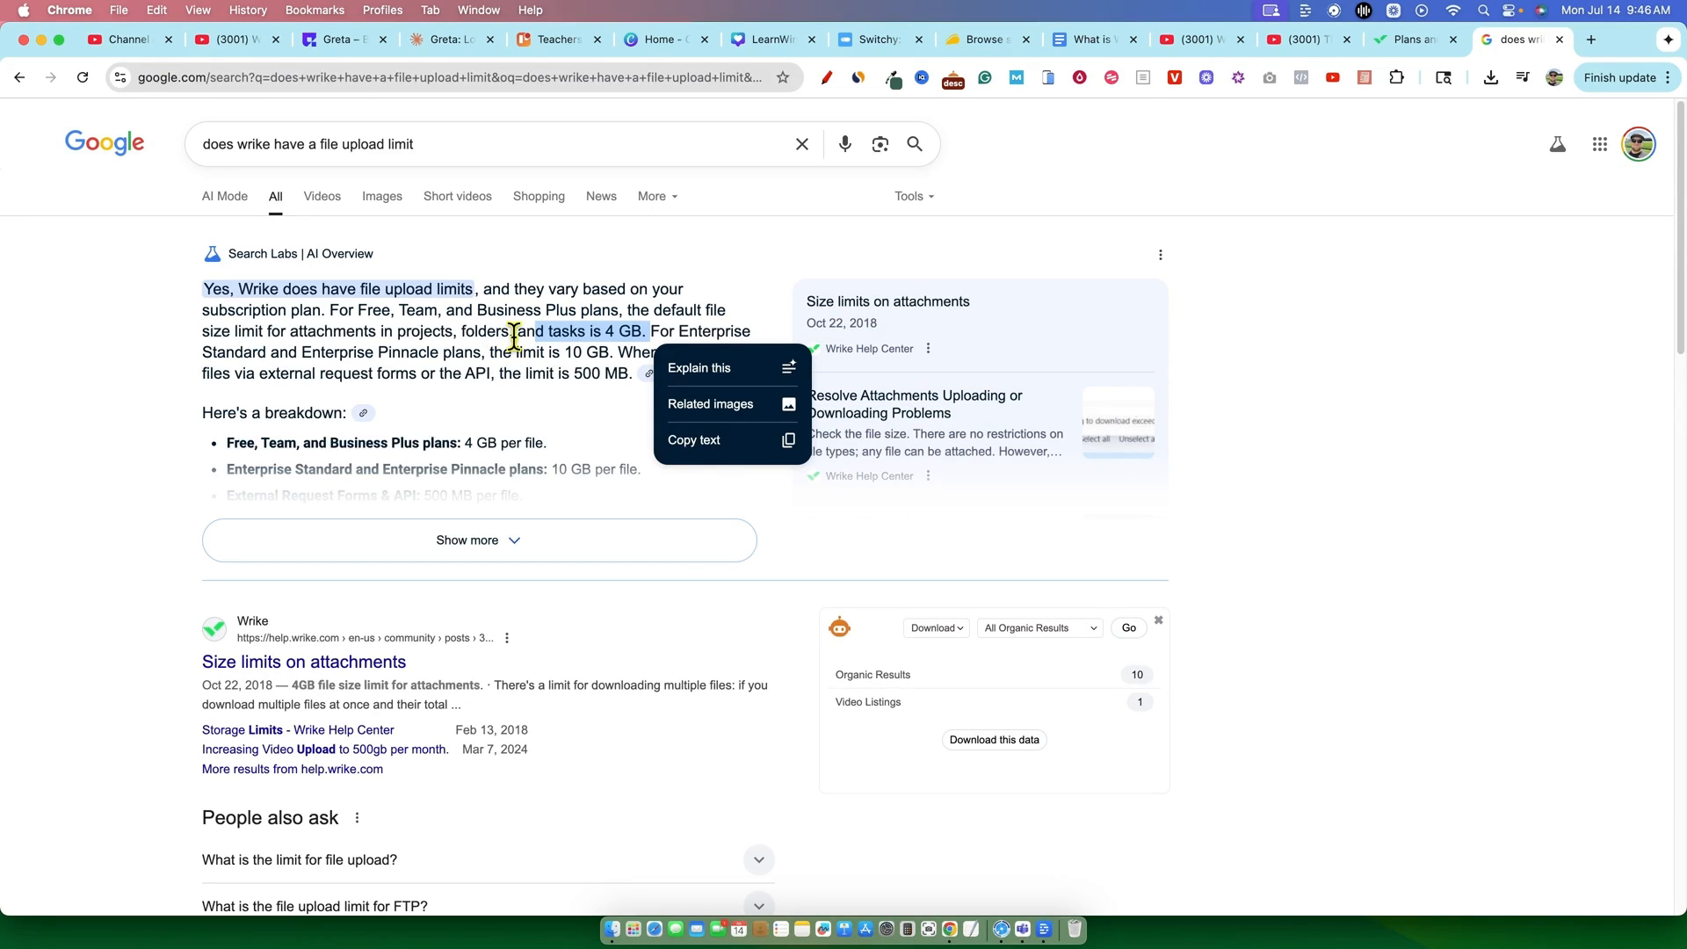
left_click_drag(514, 335, 753, 332)
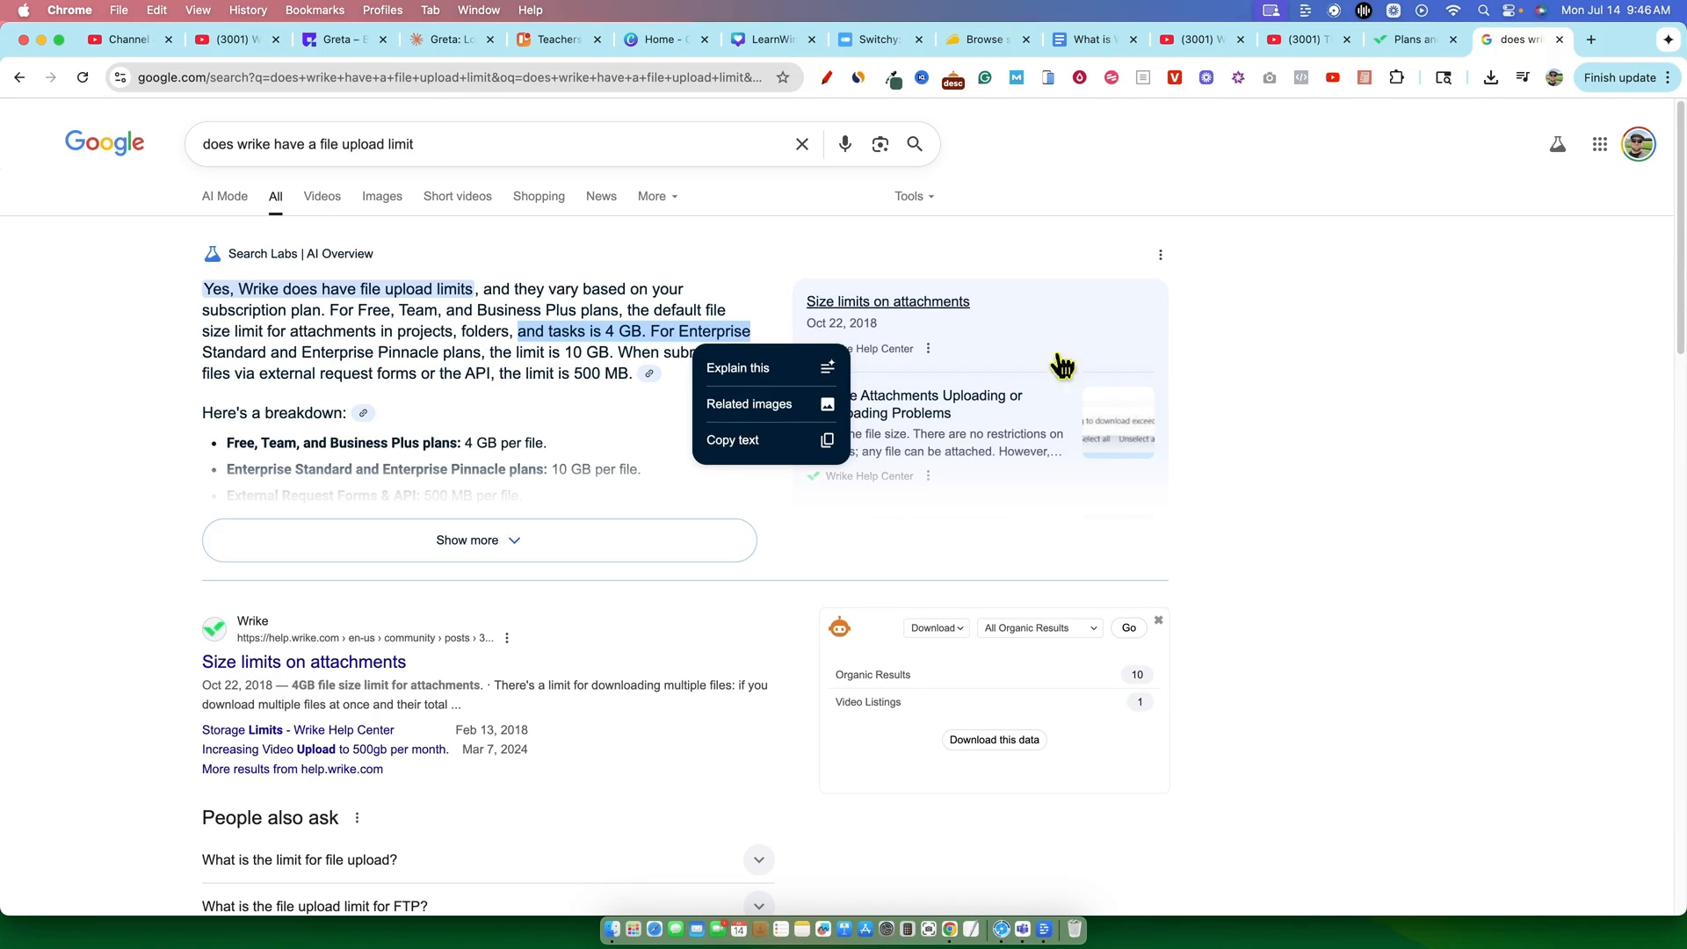
Return to the Wrike pricing page and review the Free and Team plans, highlighting the Team plan's monthly price per user.
left_click(1410, 44)
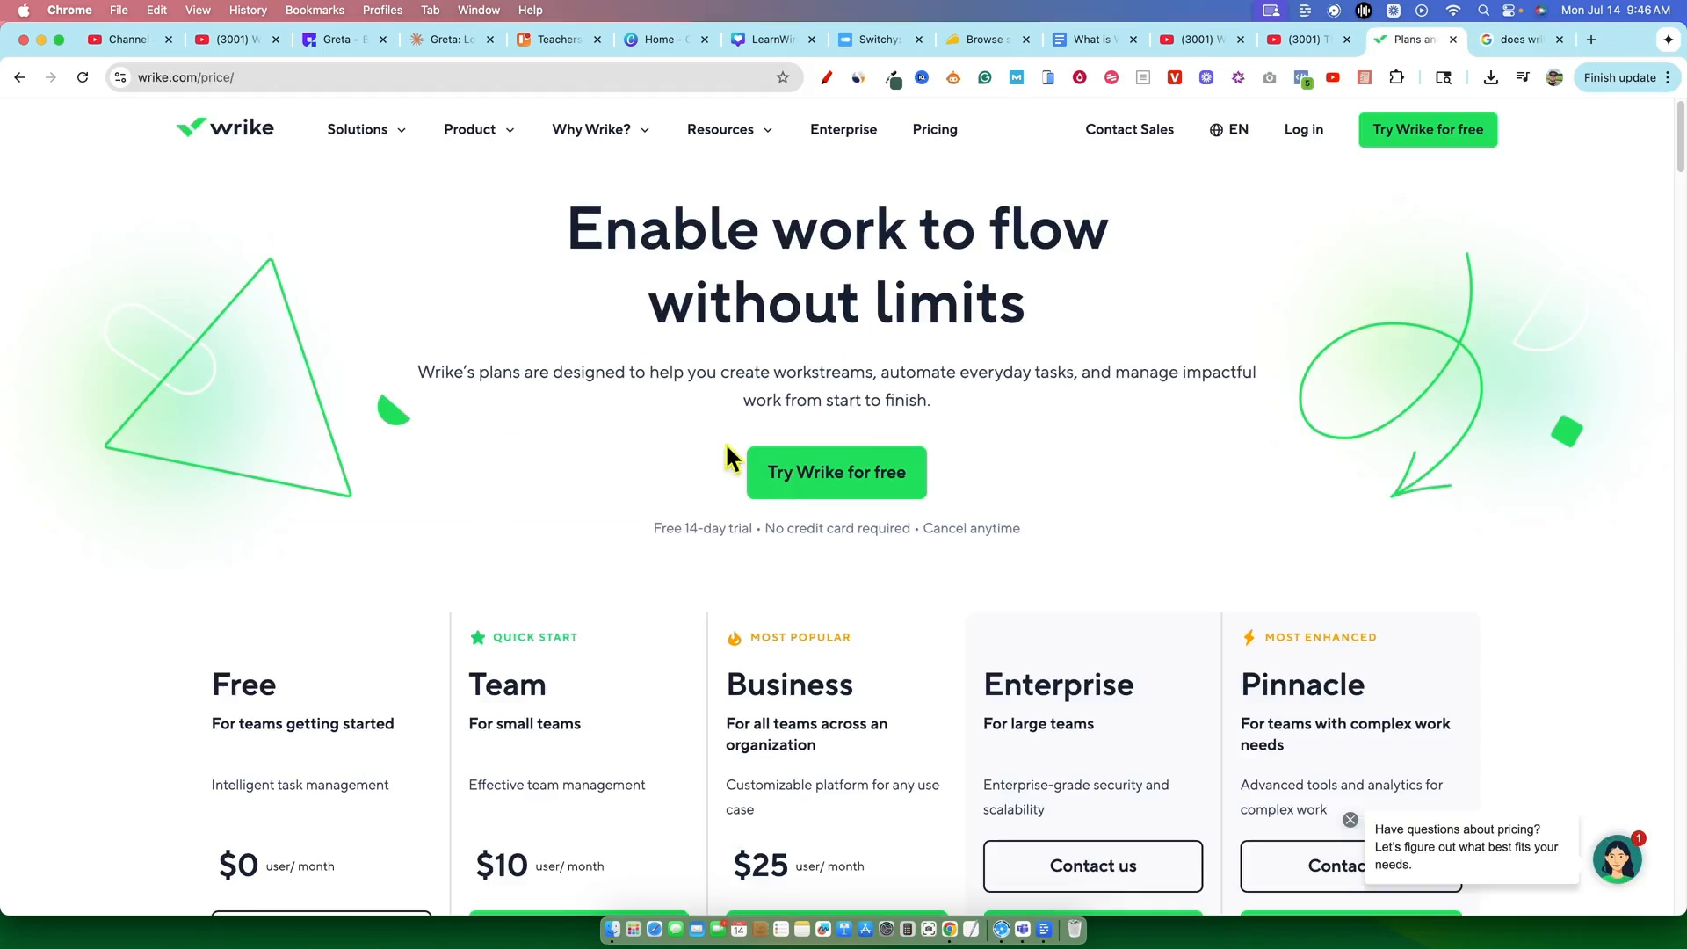
scroll(662, 552, "down", 3)
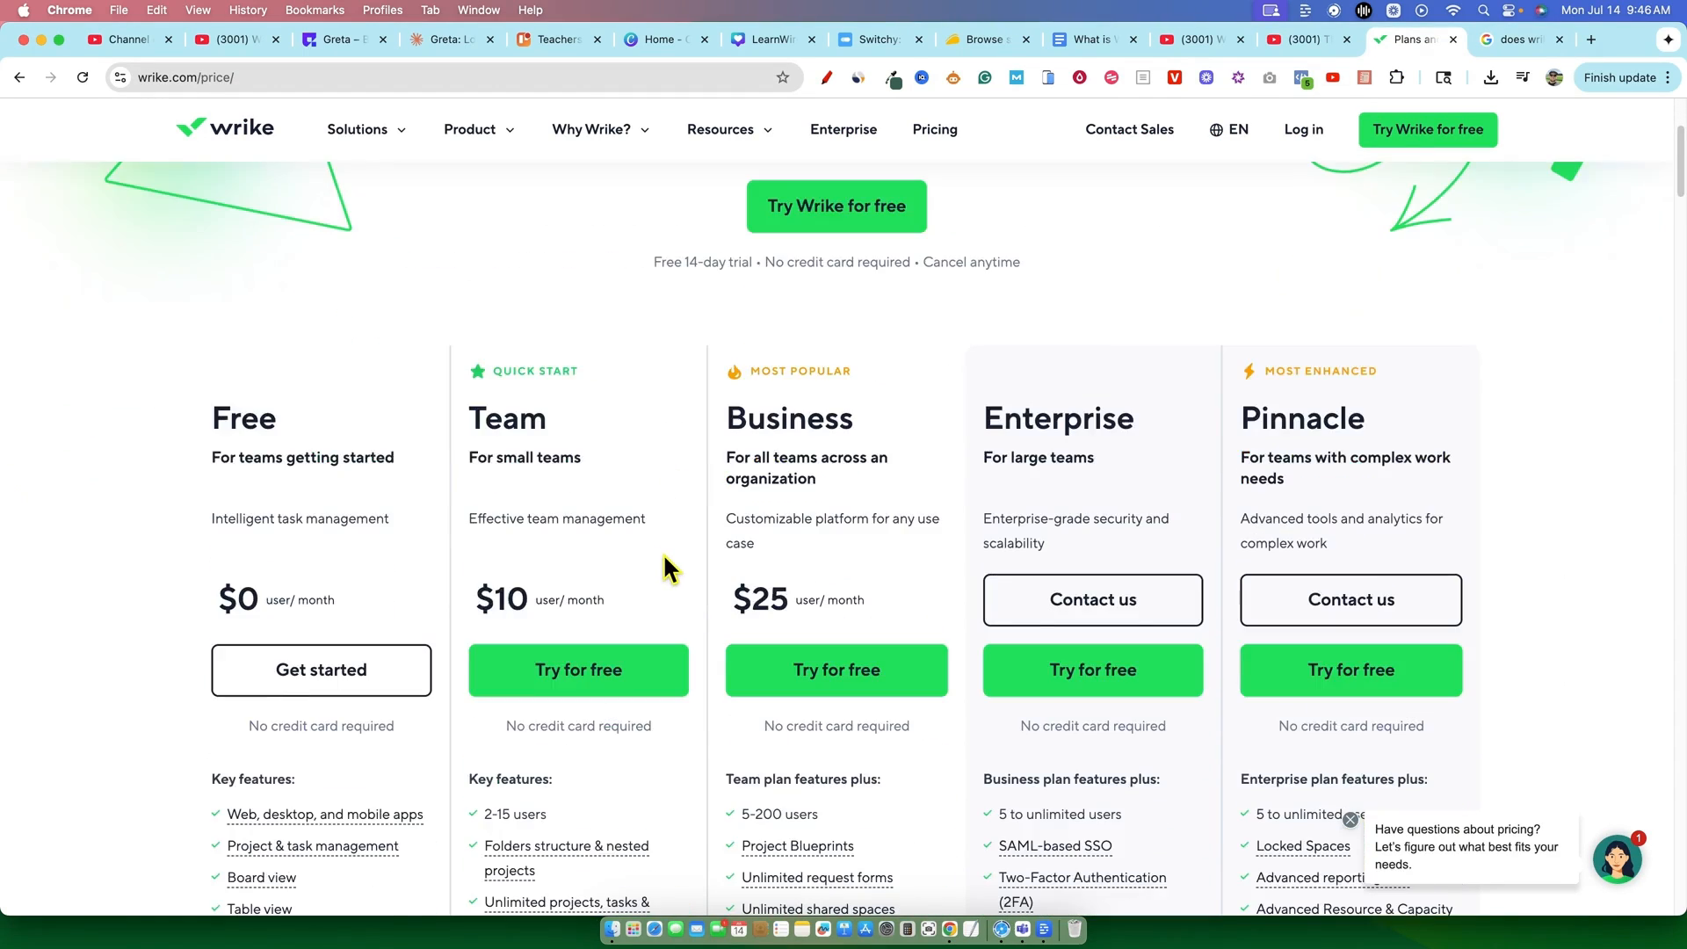
scroll(360, 521, "down", 3)
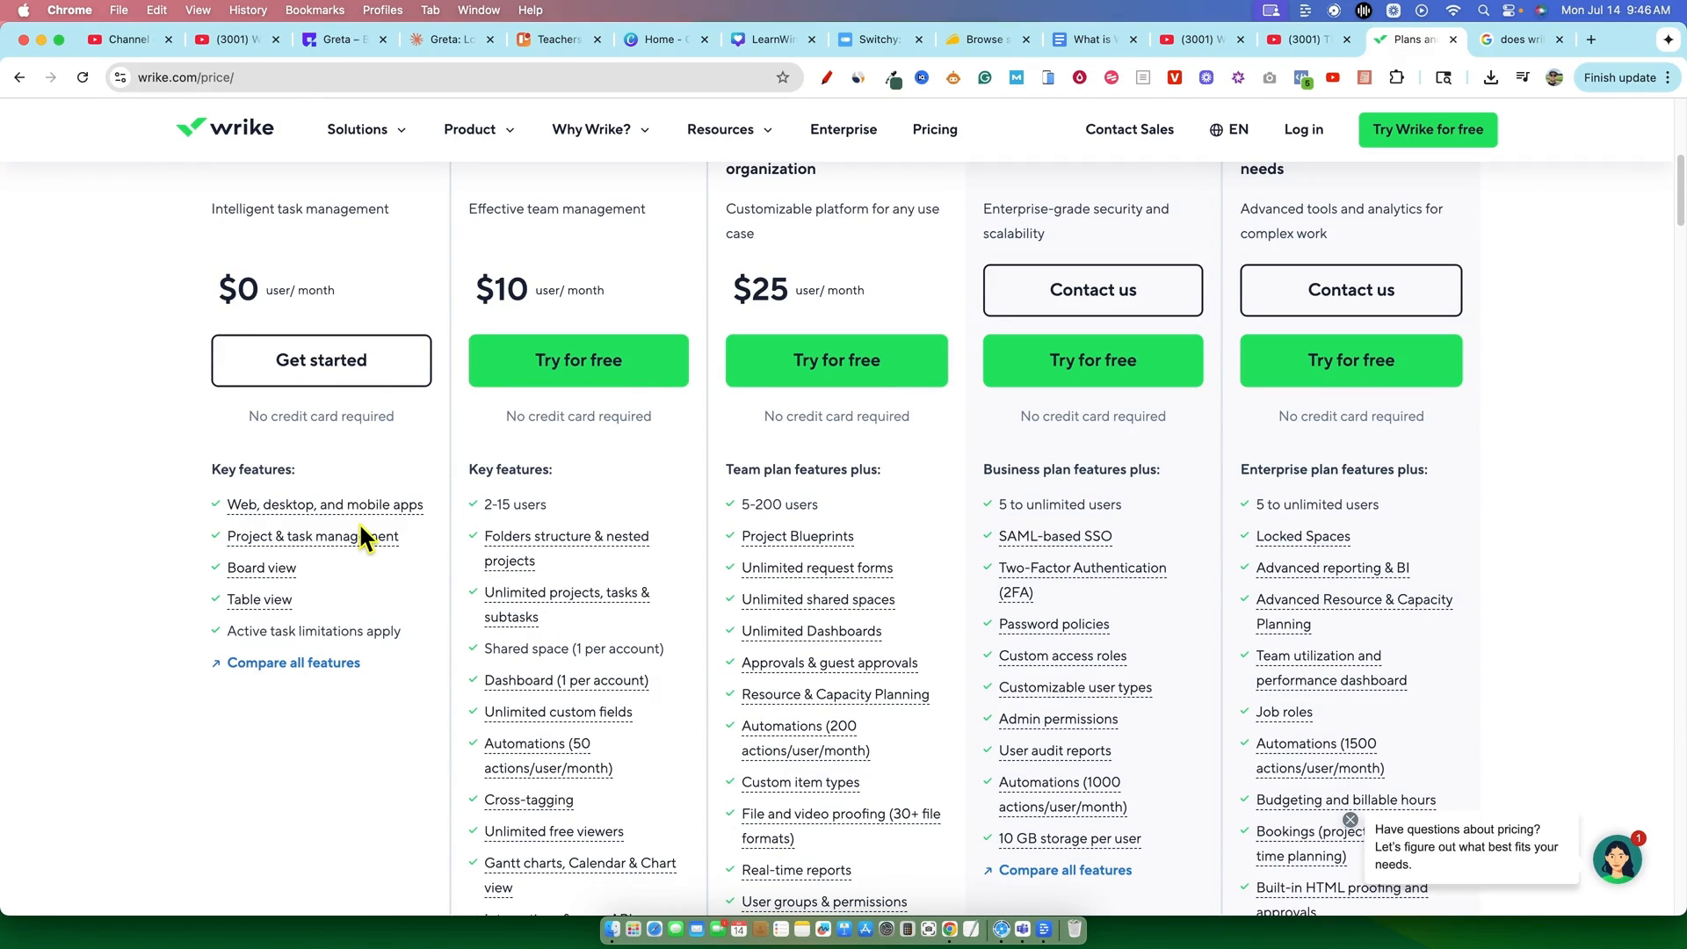
scroll(359, 522, "up", 2)
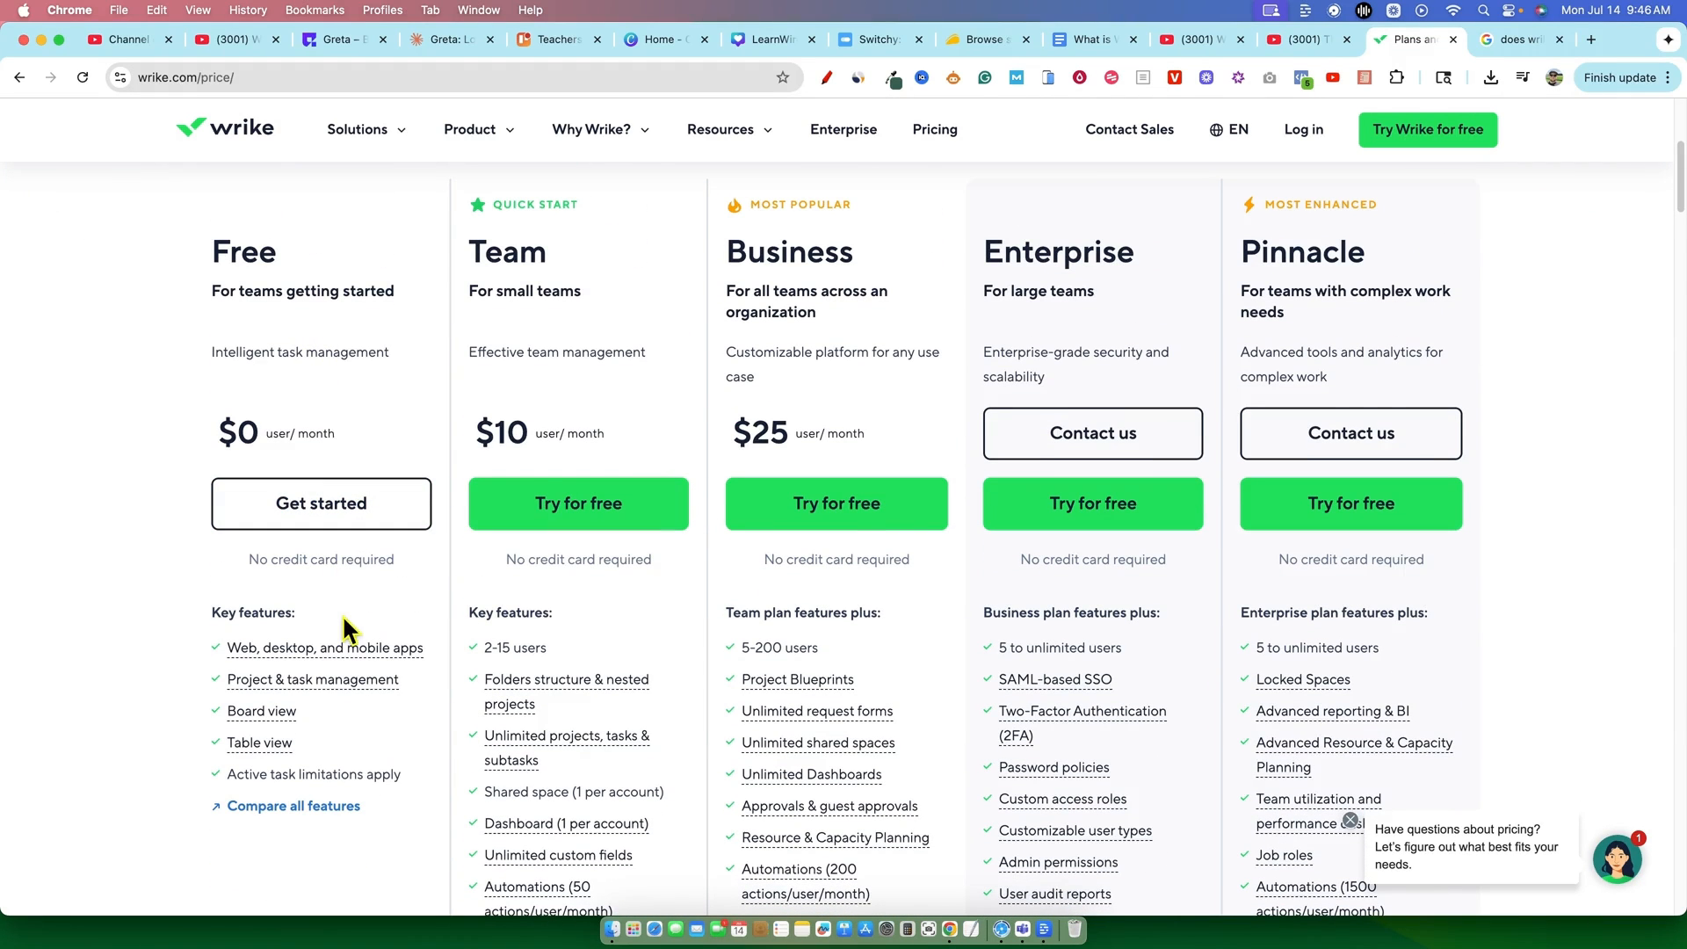
scroll(508, 448, "up", 1)
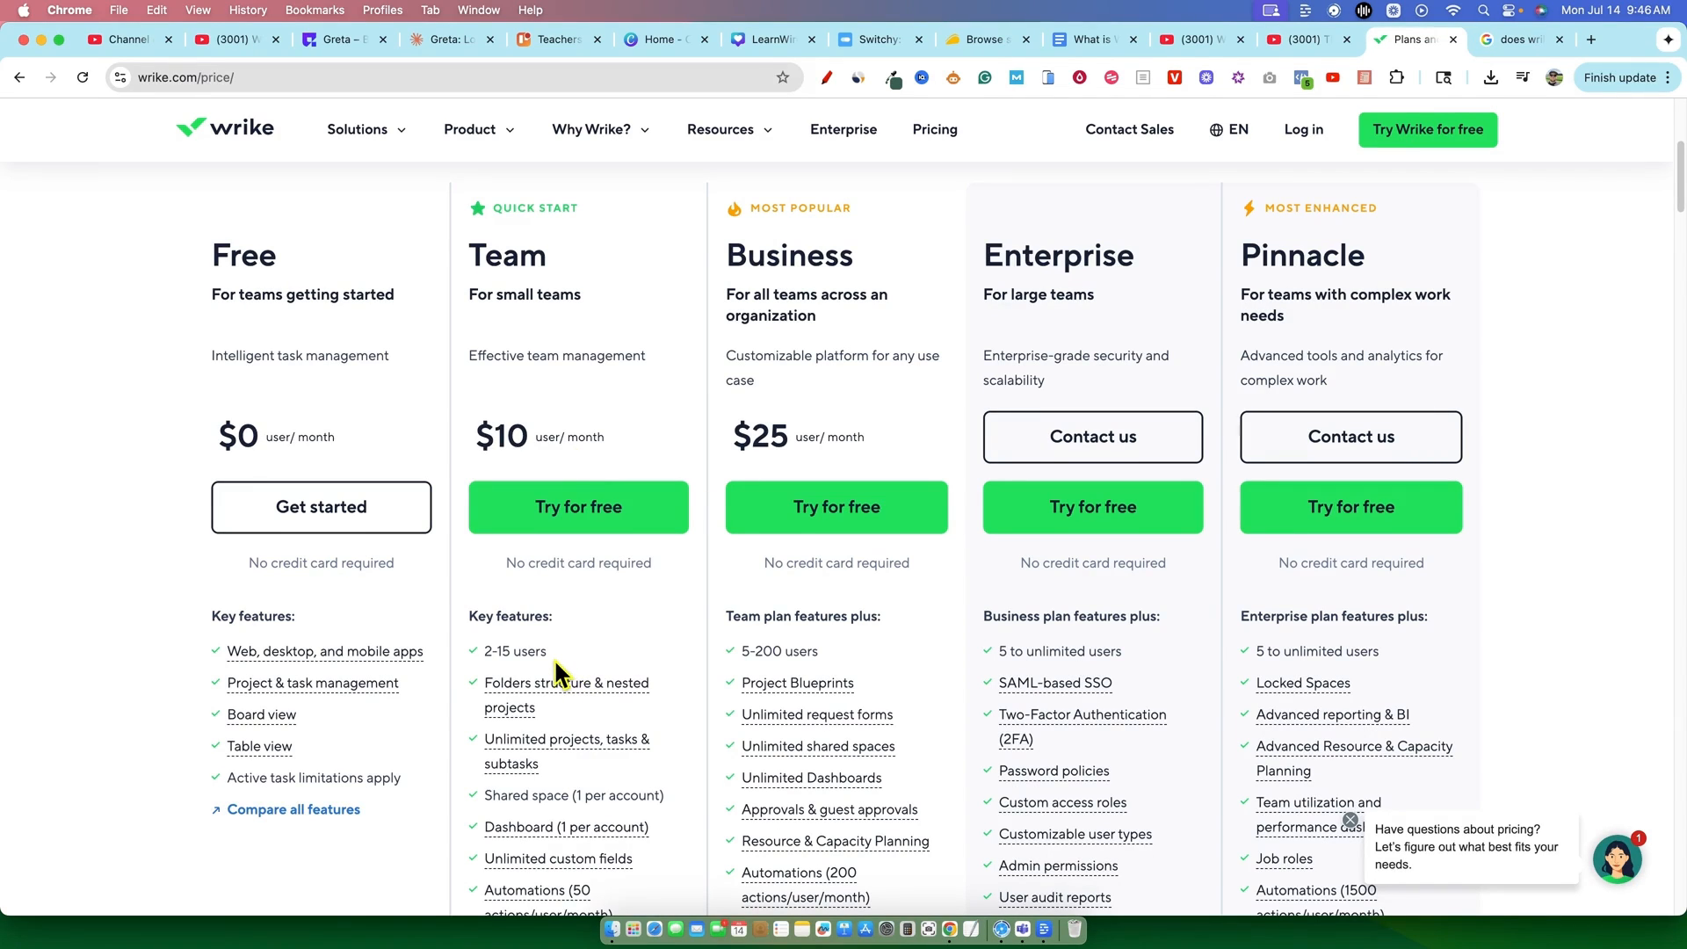
scroll(555, 664, "down", 1)
scroll(557, 668, "down", 2)
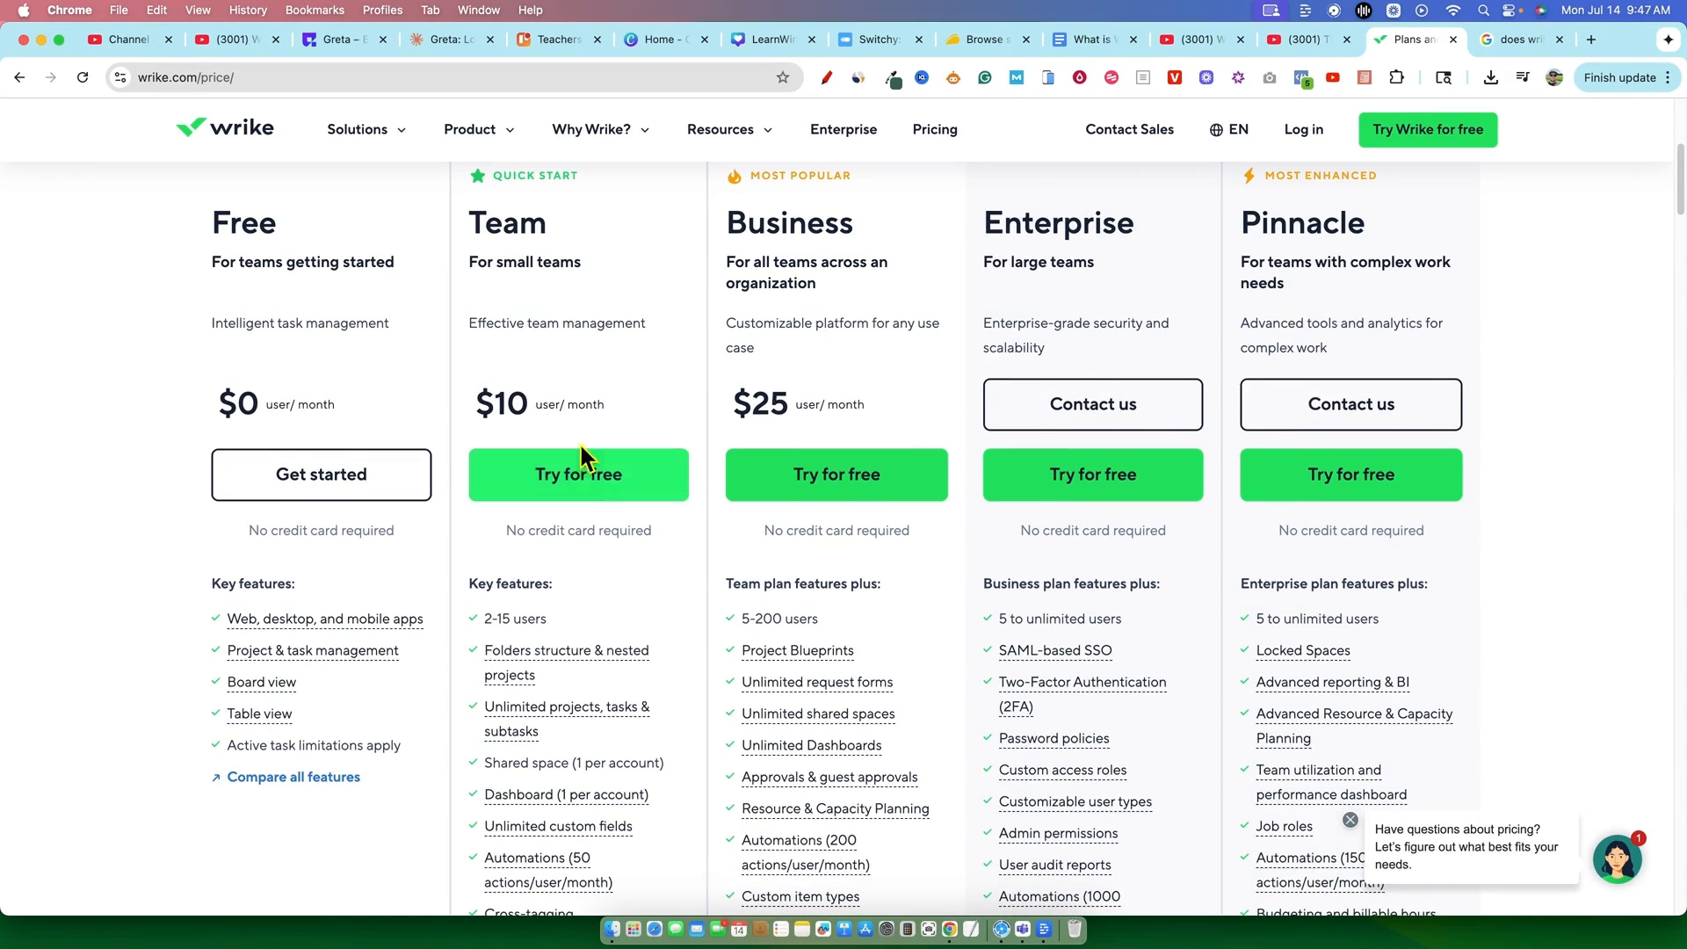
left_click_drag(479, 402, 661, 403)
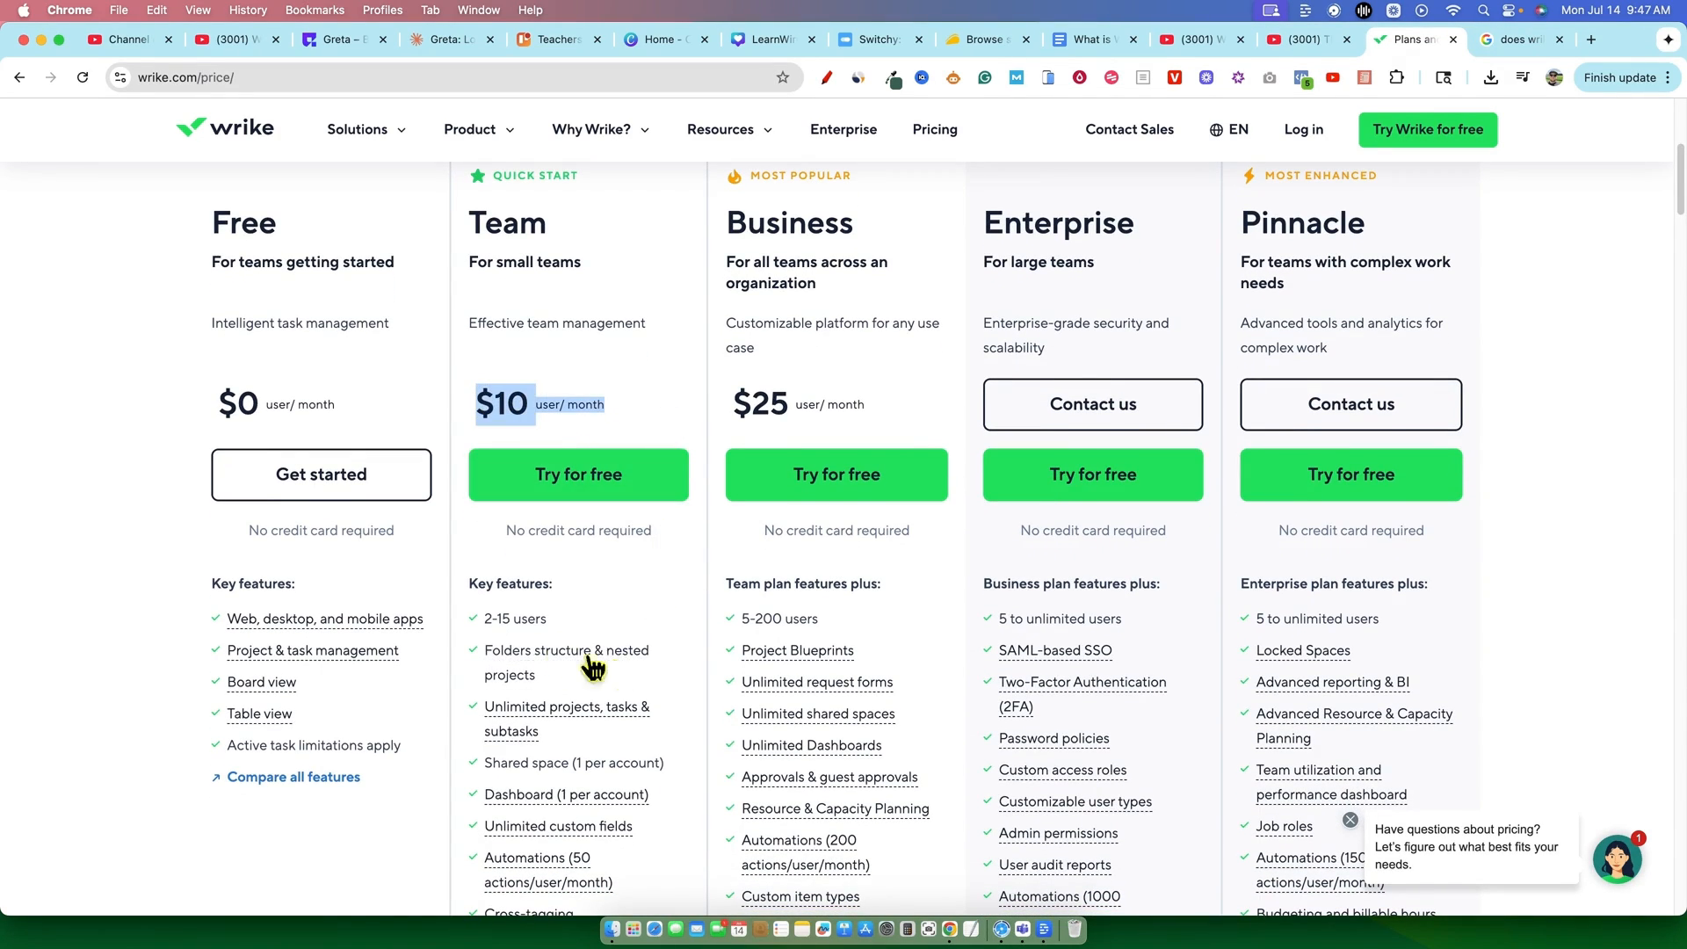
scroll(557, 694, "down", 3)
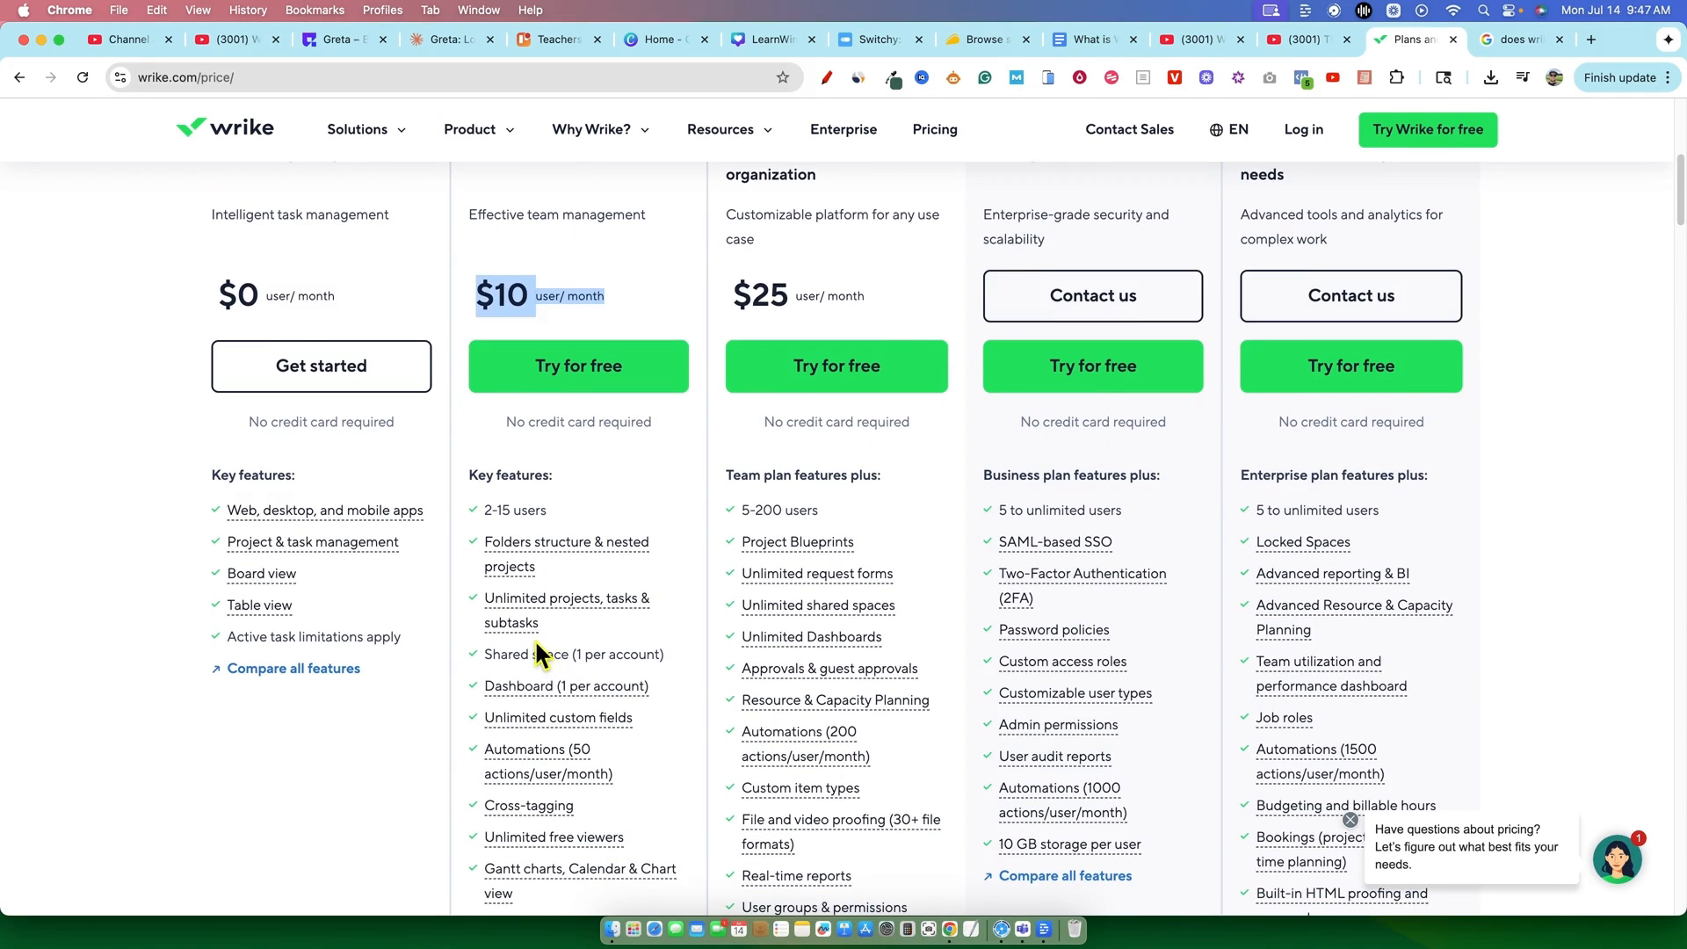
scroll(557, 646, "down", 1)
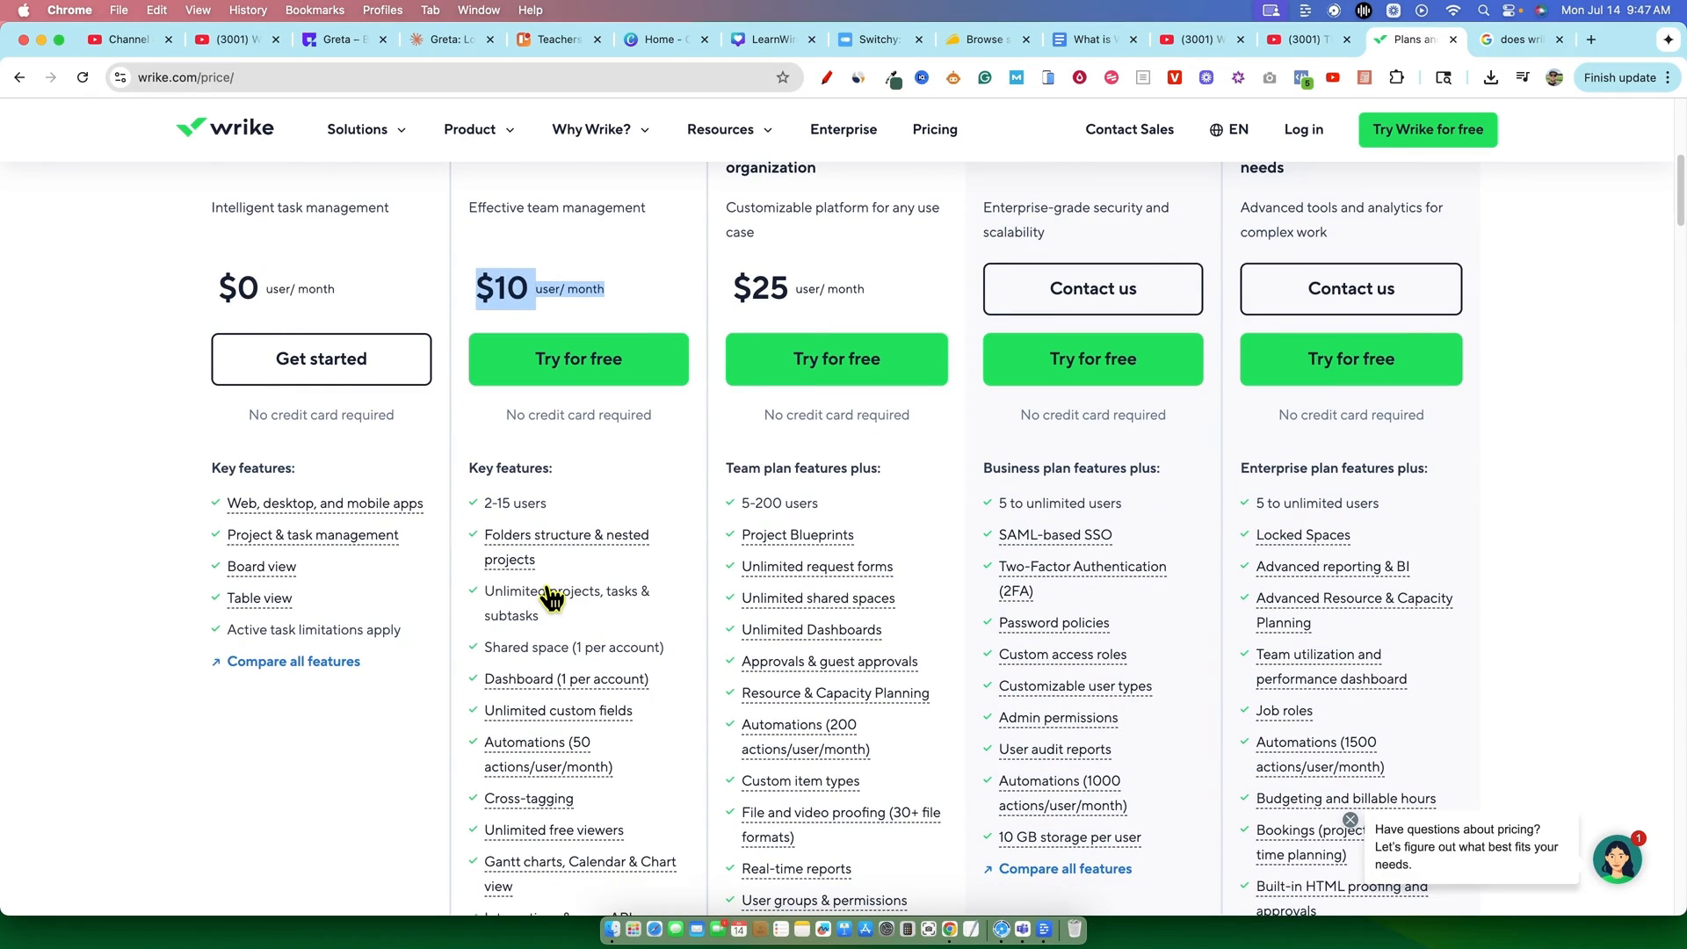
scroll(552, 597, "down", 1)
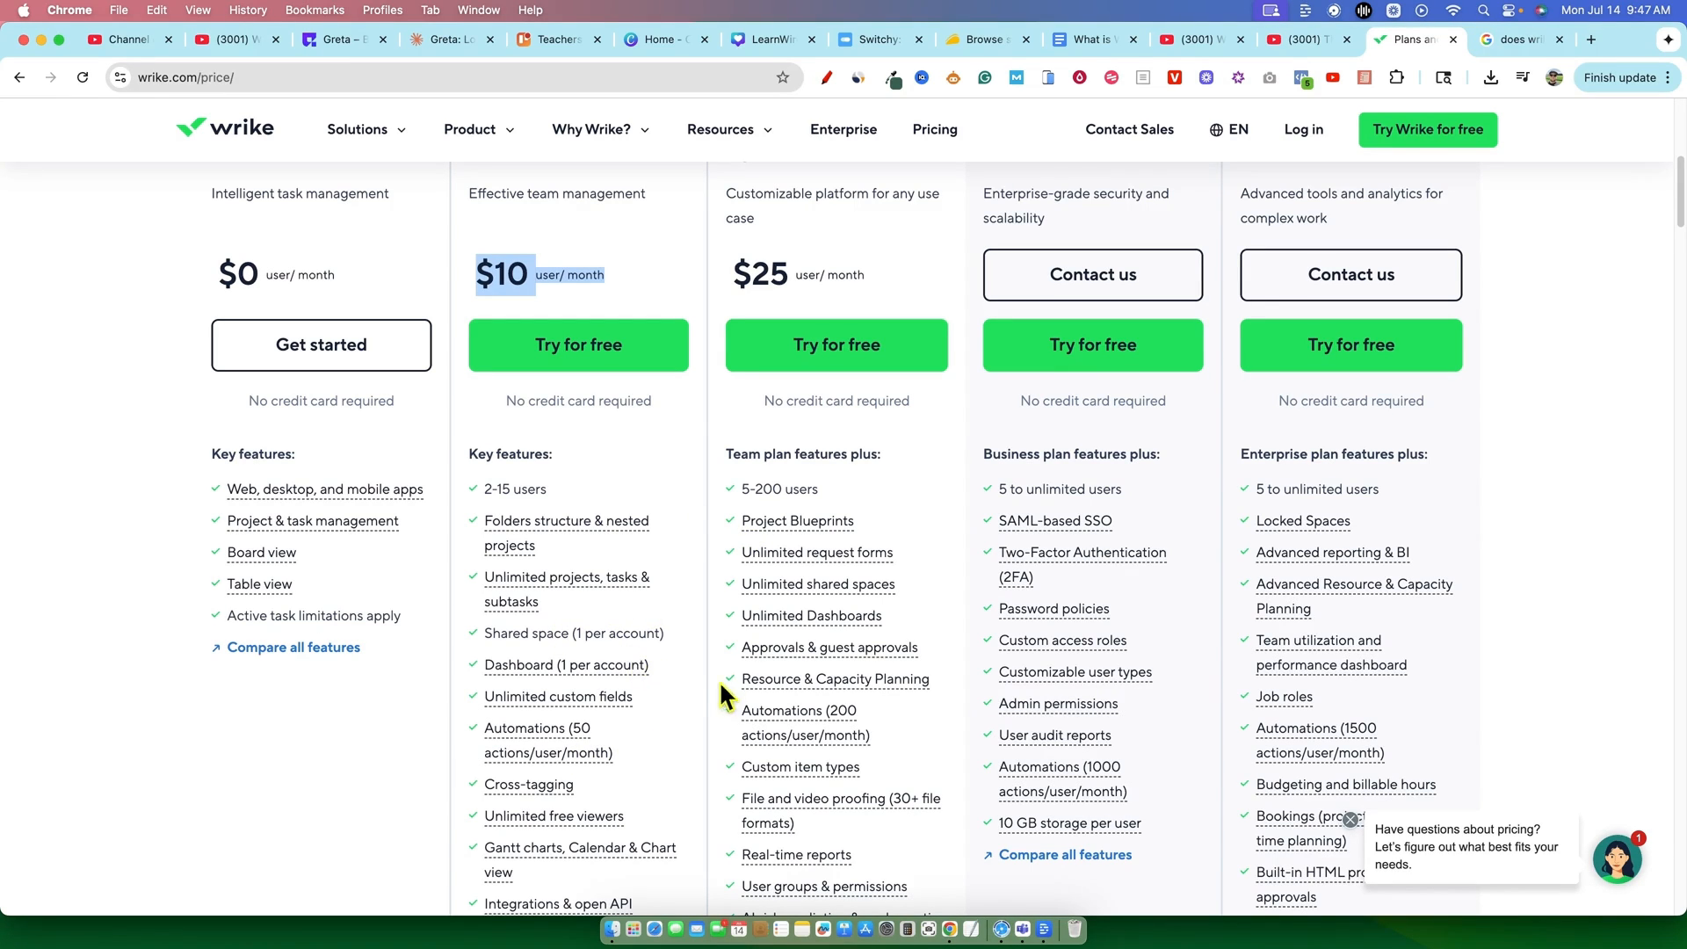
Examine the Business plan's feature list and compare it with the Team plan's key features.
scroll(787, 708, "up", 3)
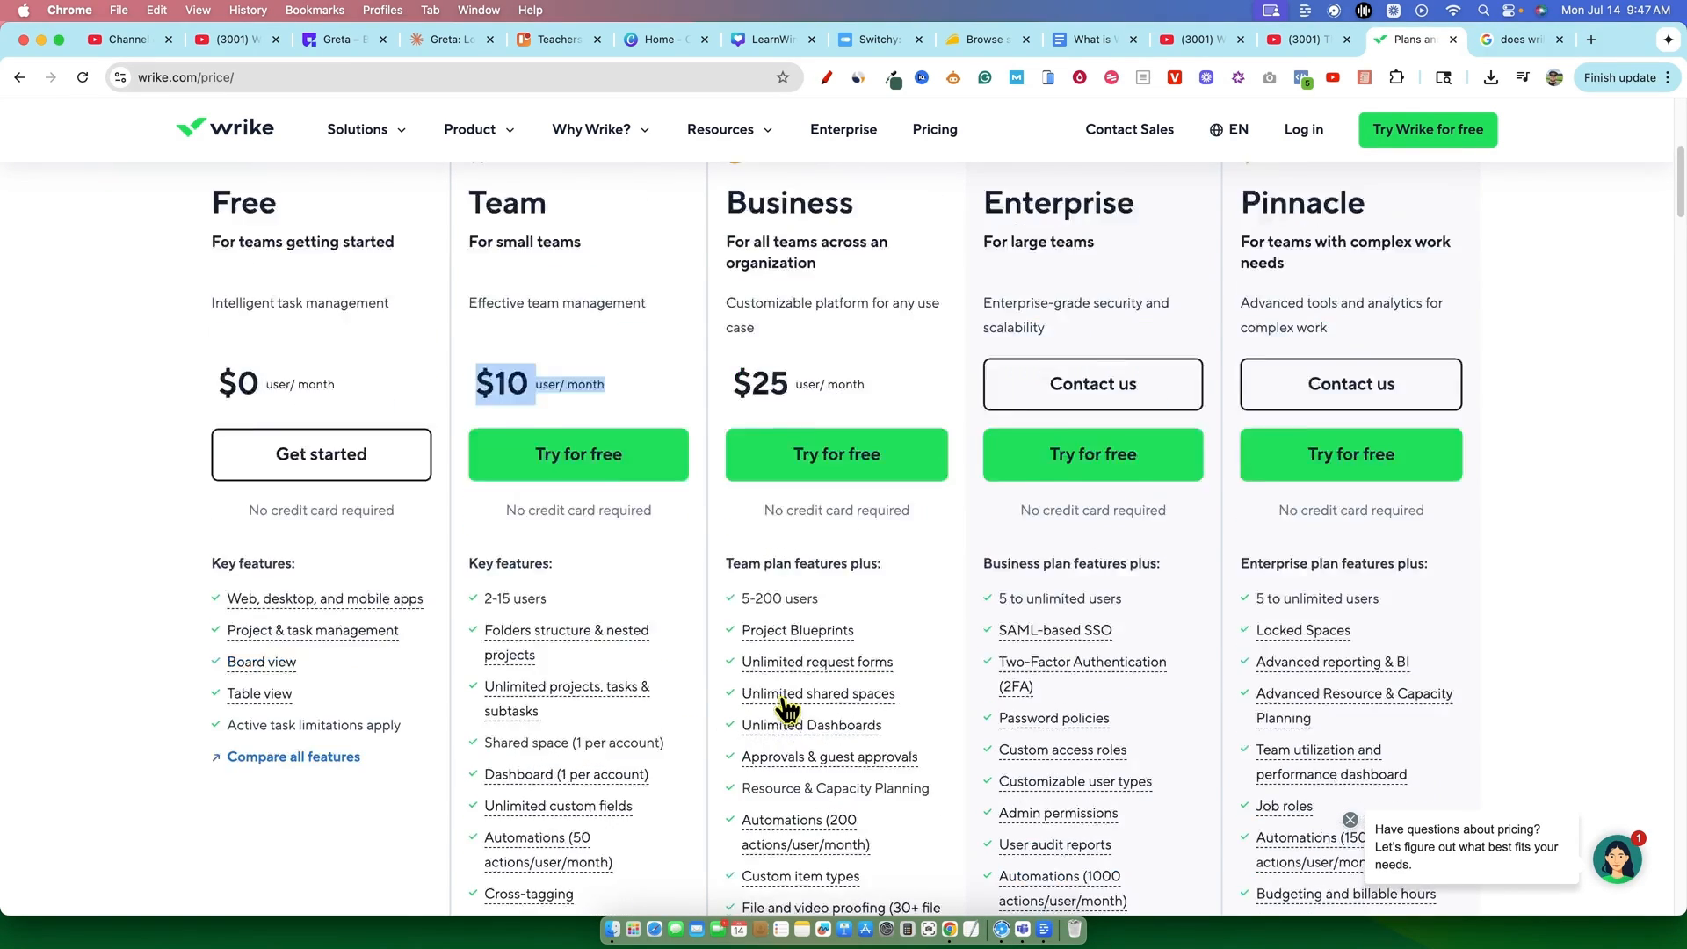
scroll(791, 707, "up", 2)
scroll(804, 712, "down", 2)
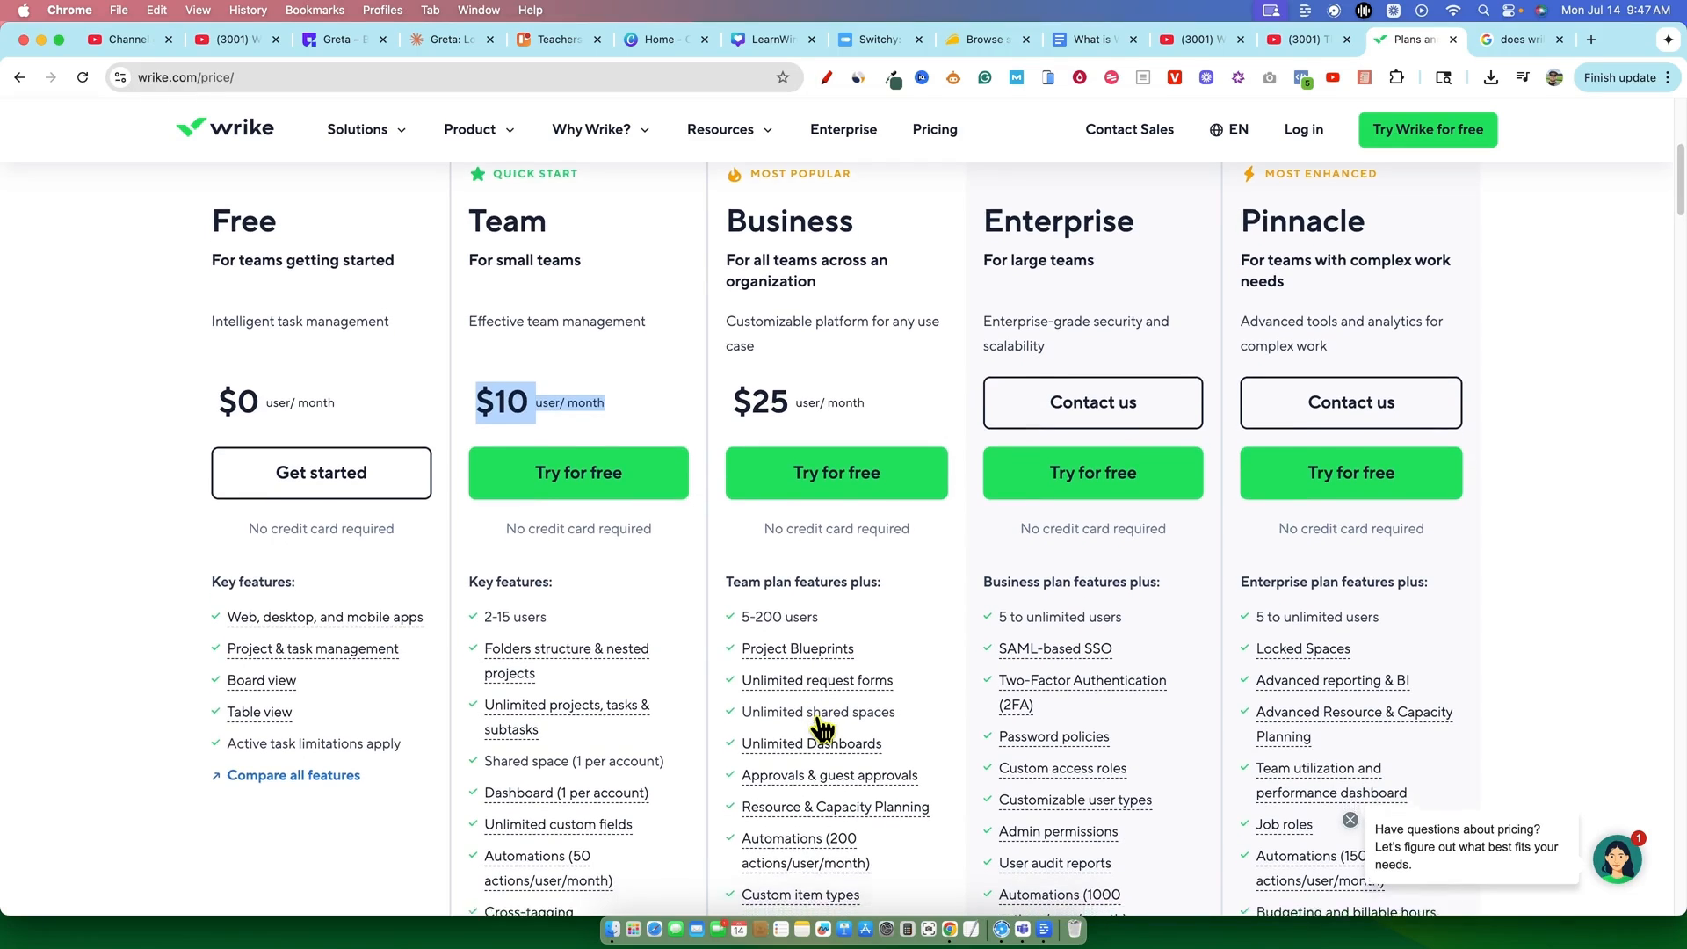
scroll(823, 728, "down", 2)
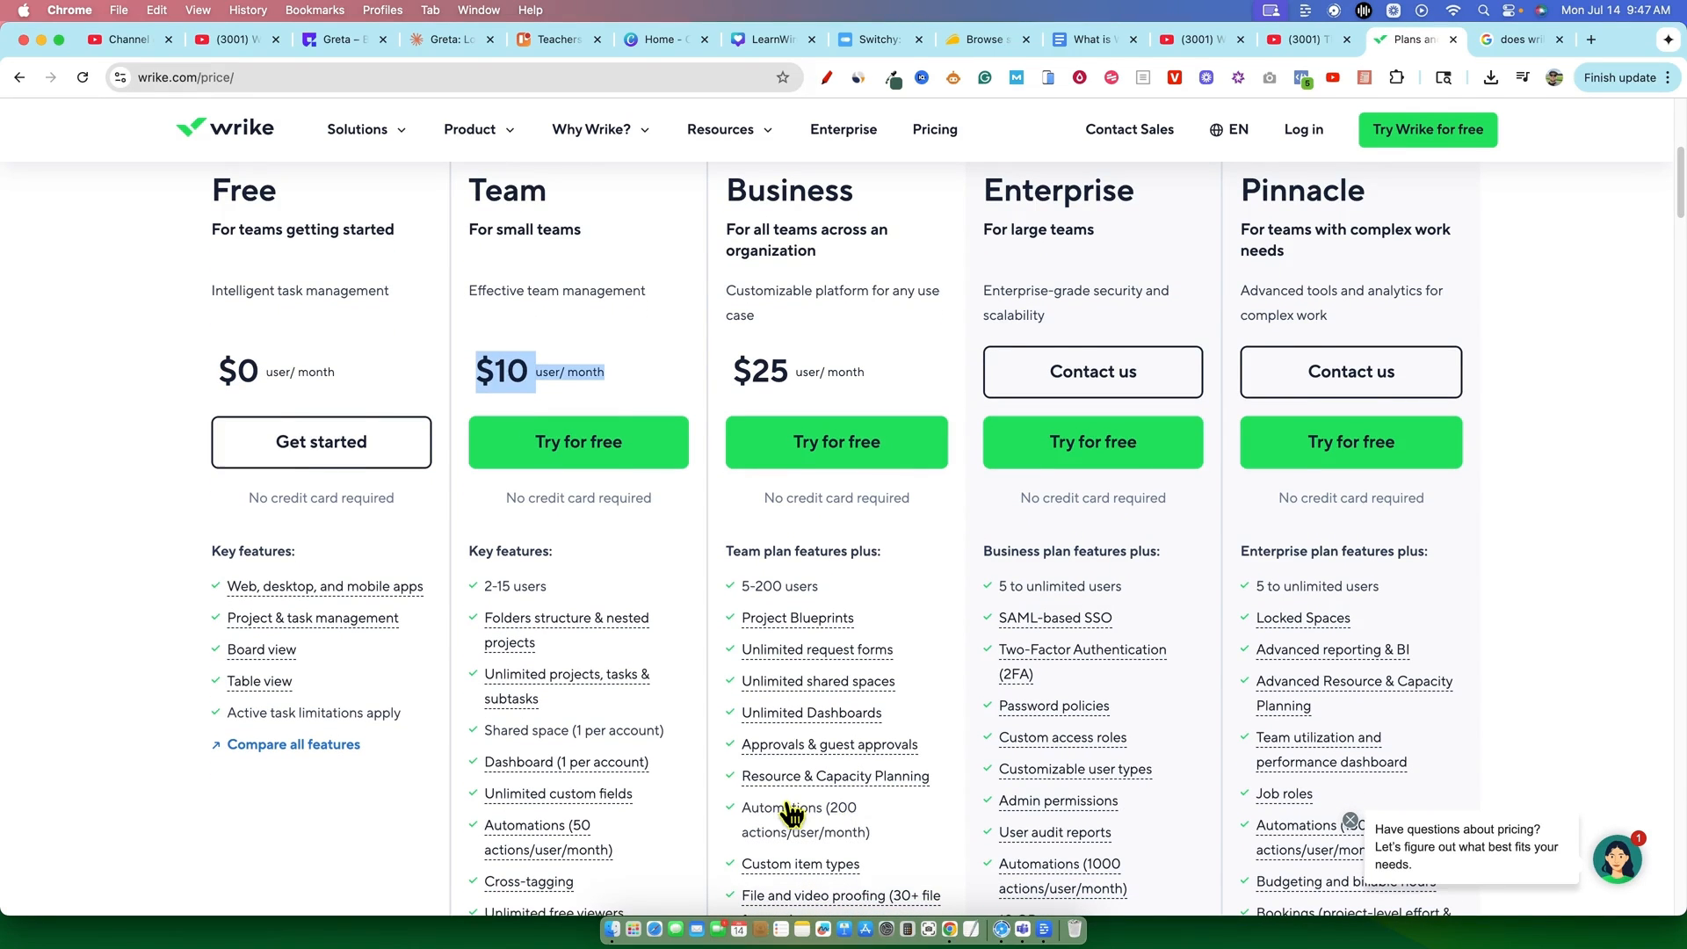
scroll(858, 799, "down", 1)
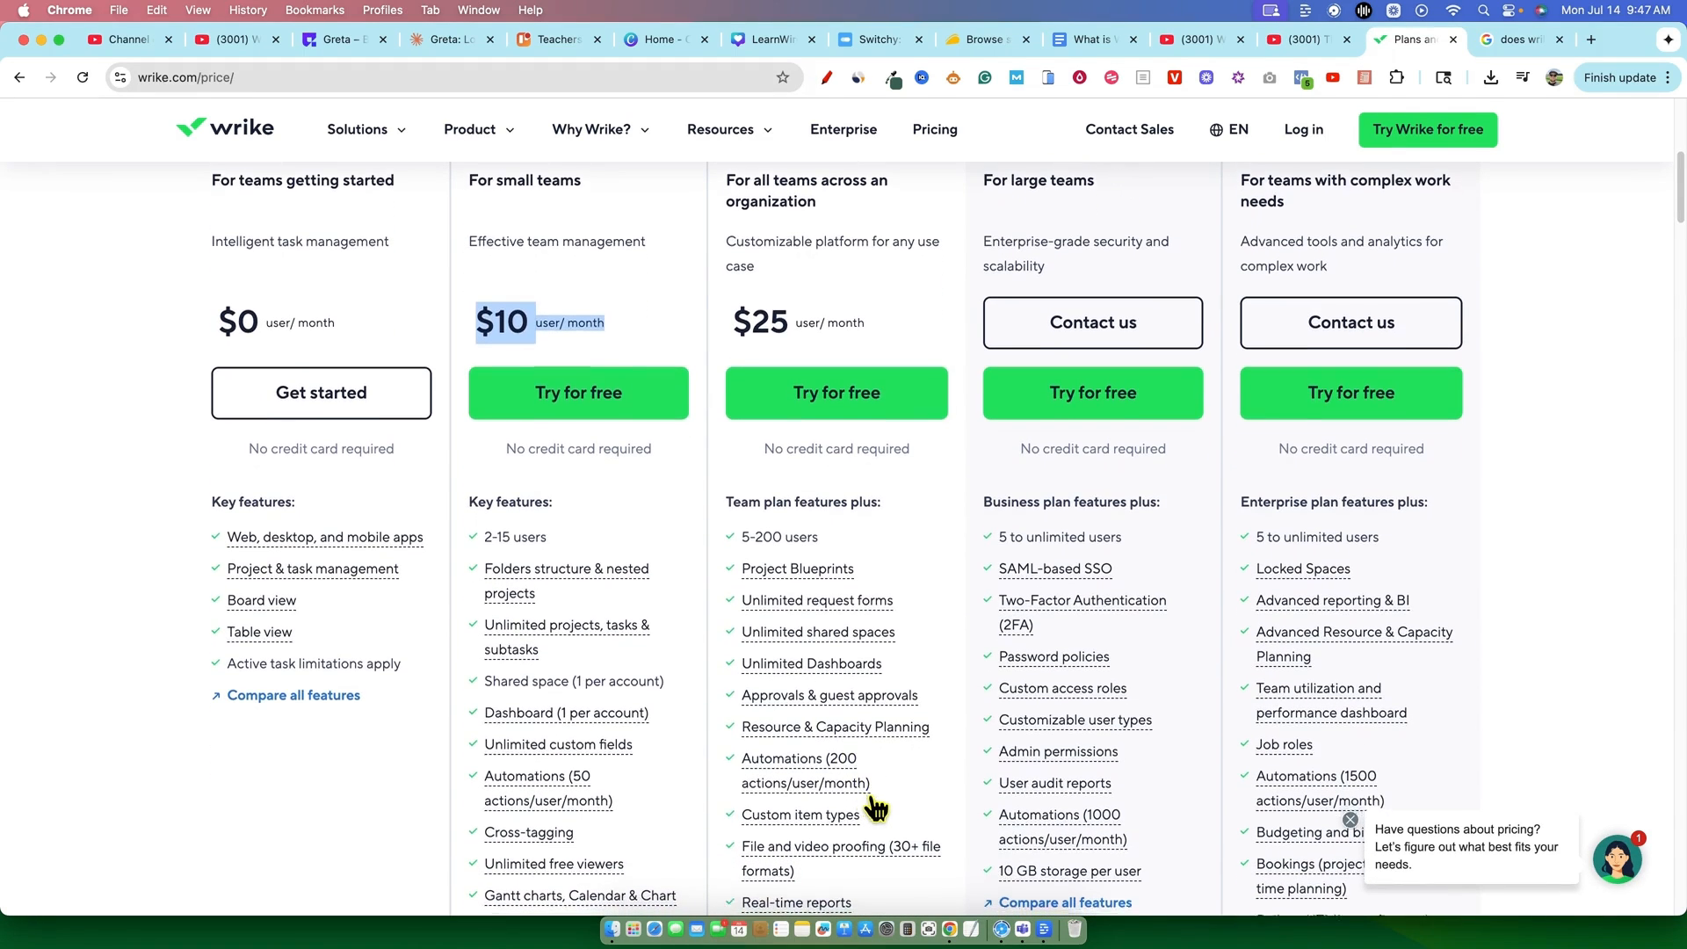
scroll(876, 806, "down", 5)
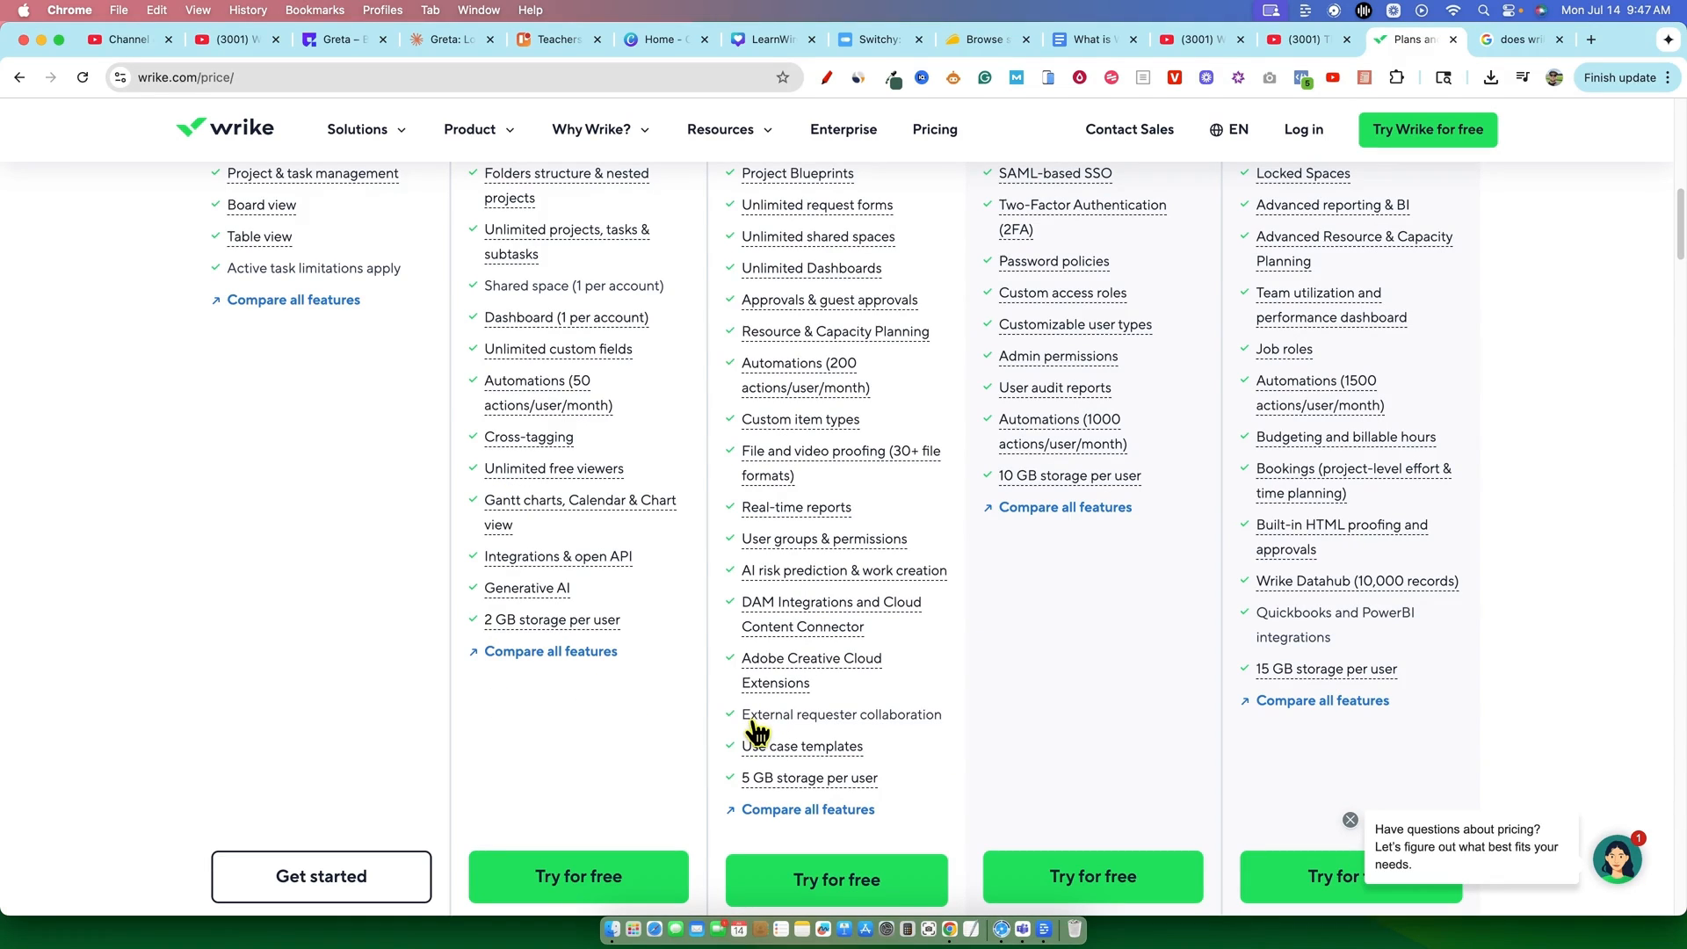
scroll(590, 639, "up", 5)
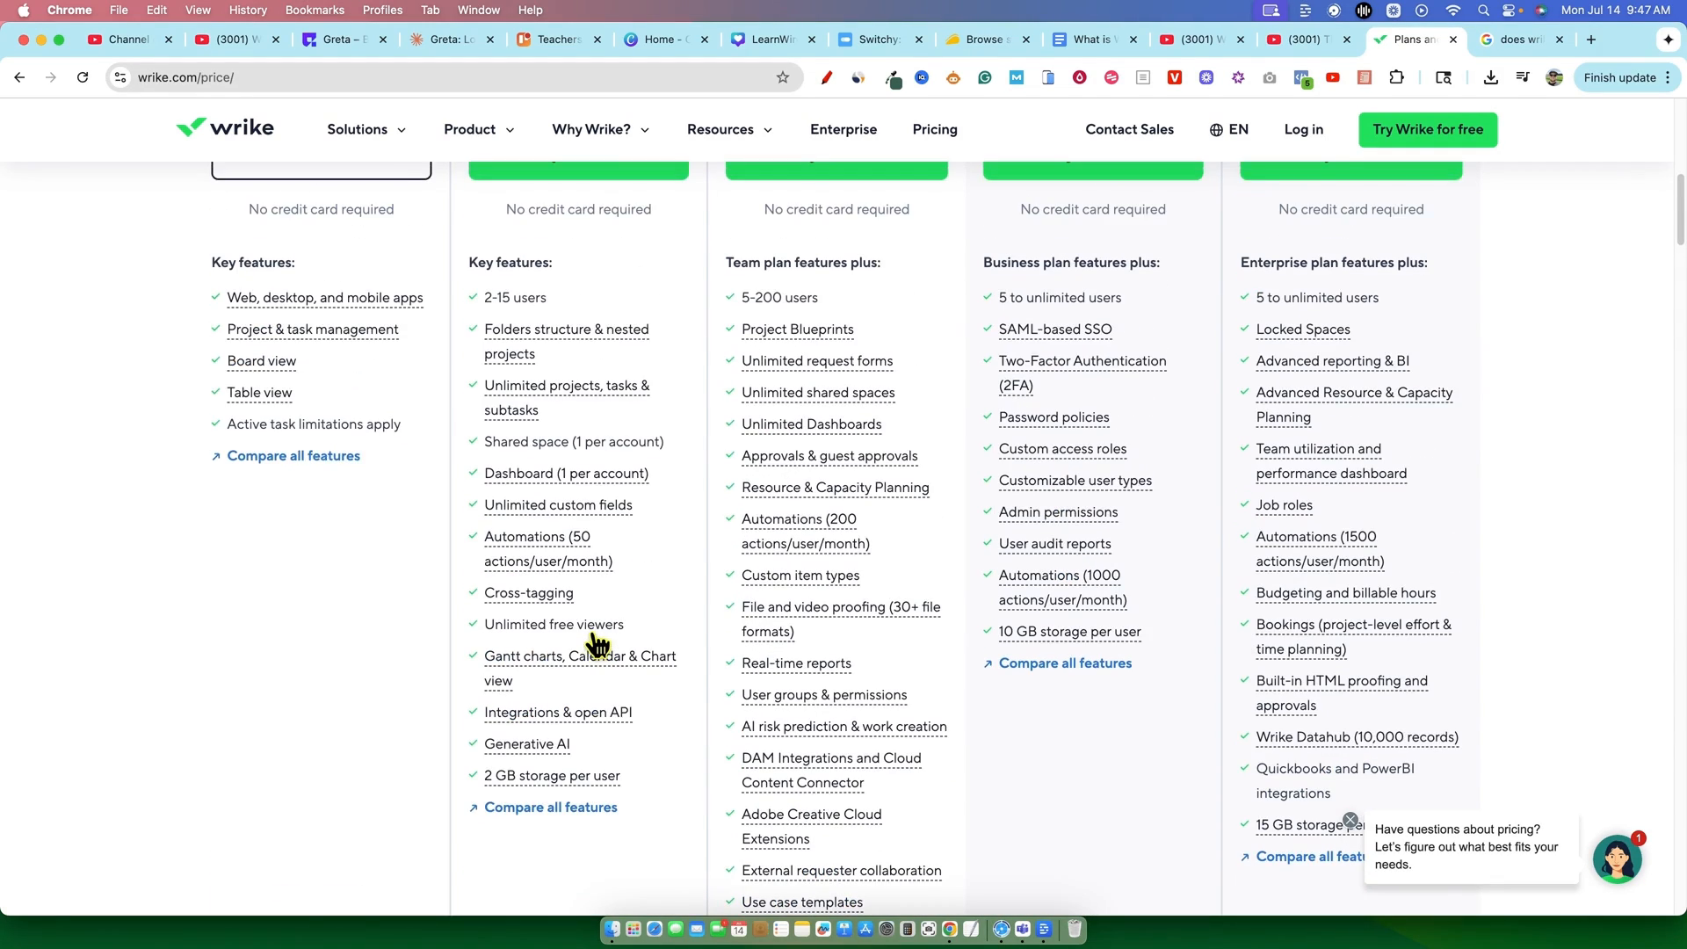
scroll(592, 659, "down", 5)
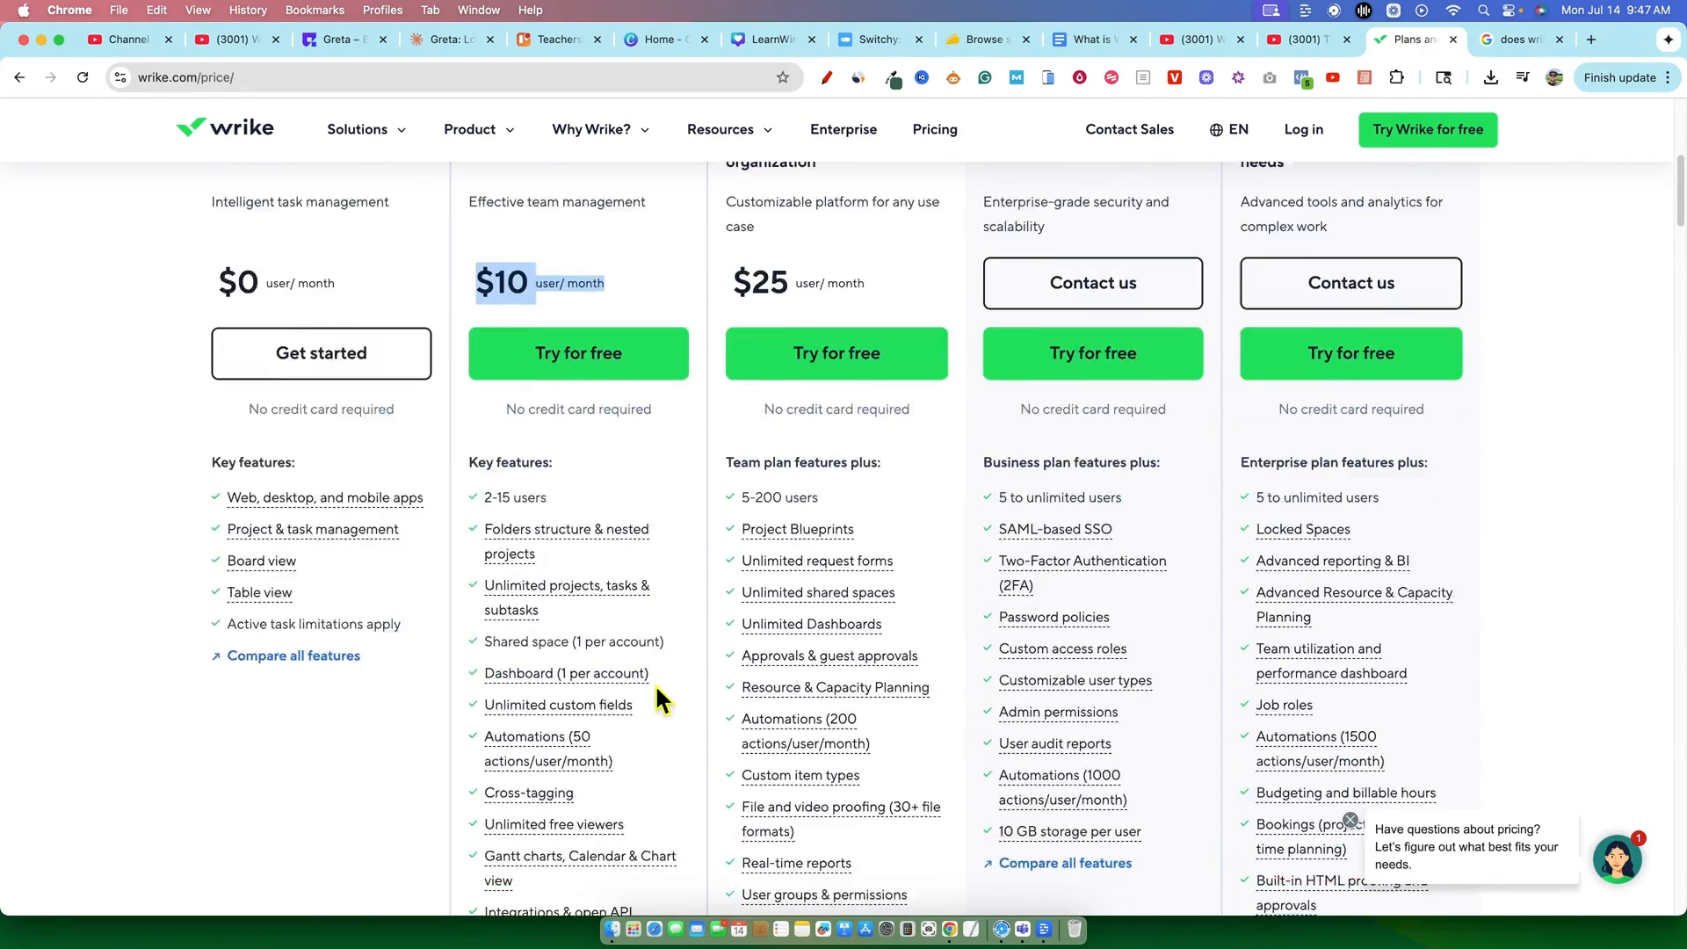
scroll(781, 754, "down", 3)
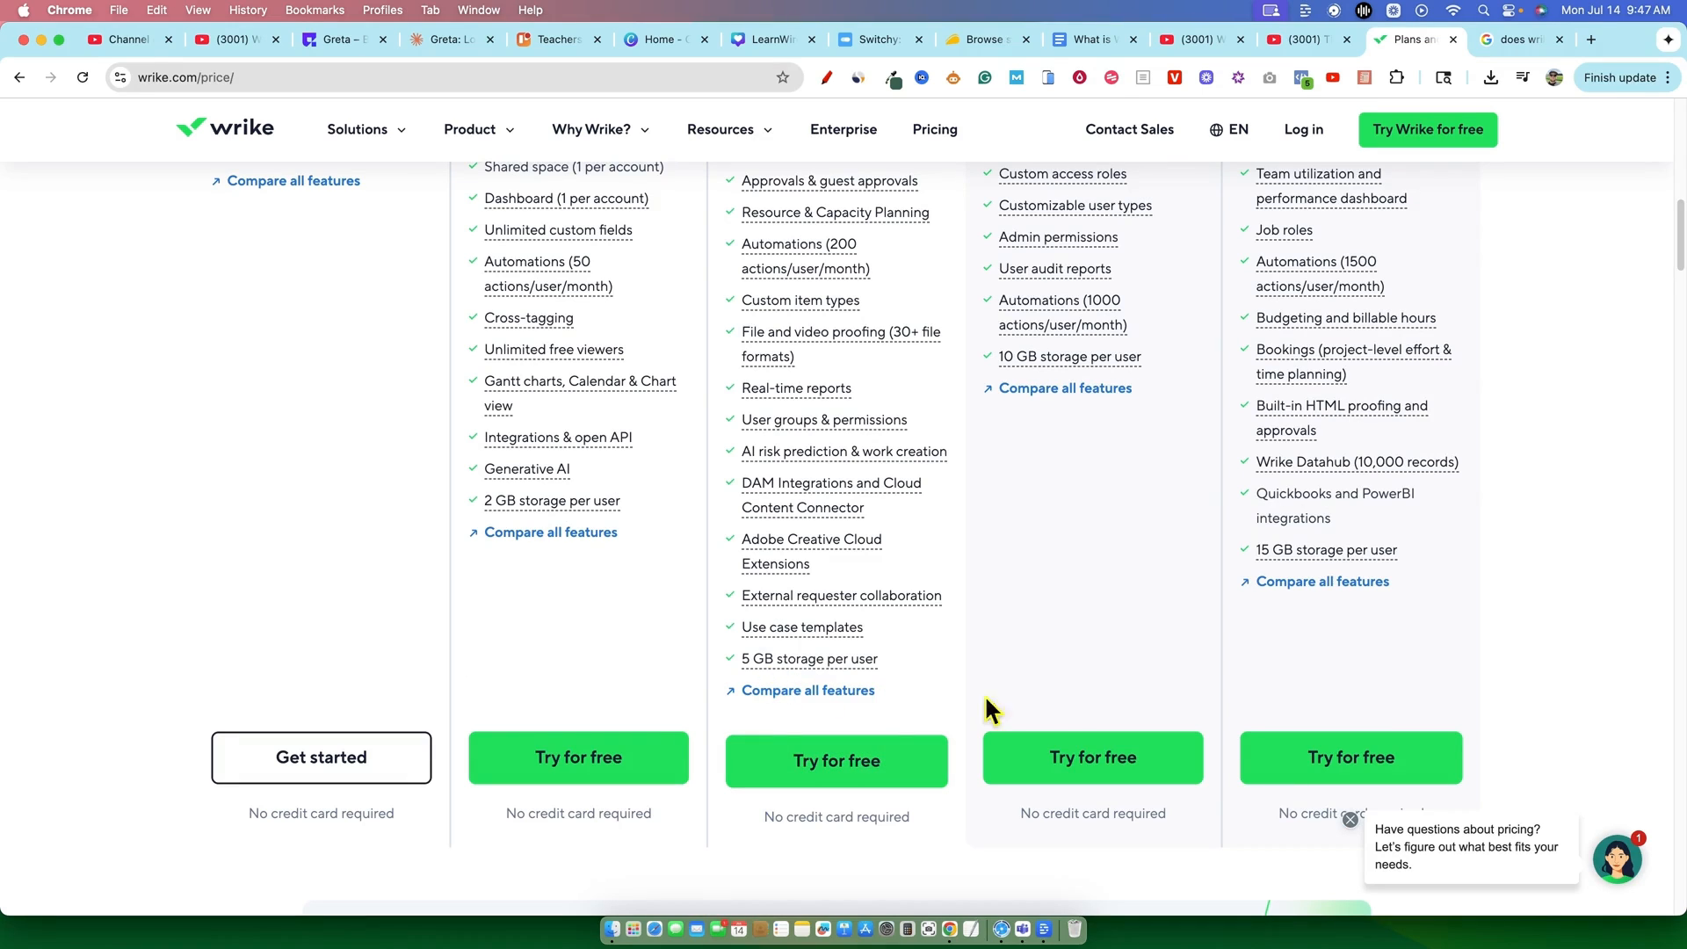
Review the features of the Enterprise and Pinnacle plans, including security options, automations and storage per user.
scroll(1072, 691, "up", 6)
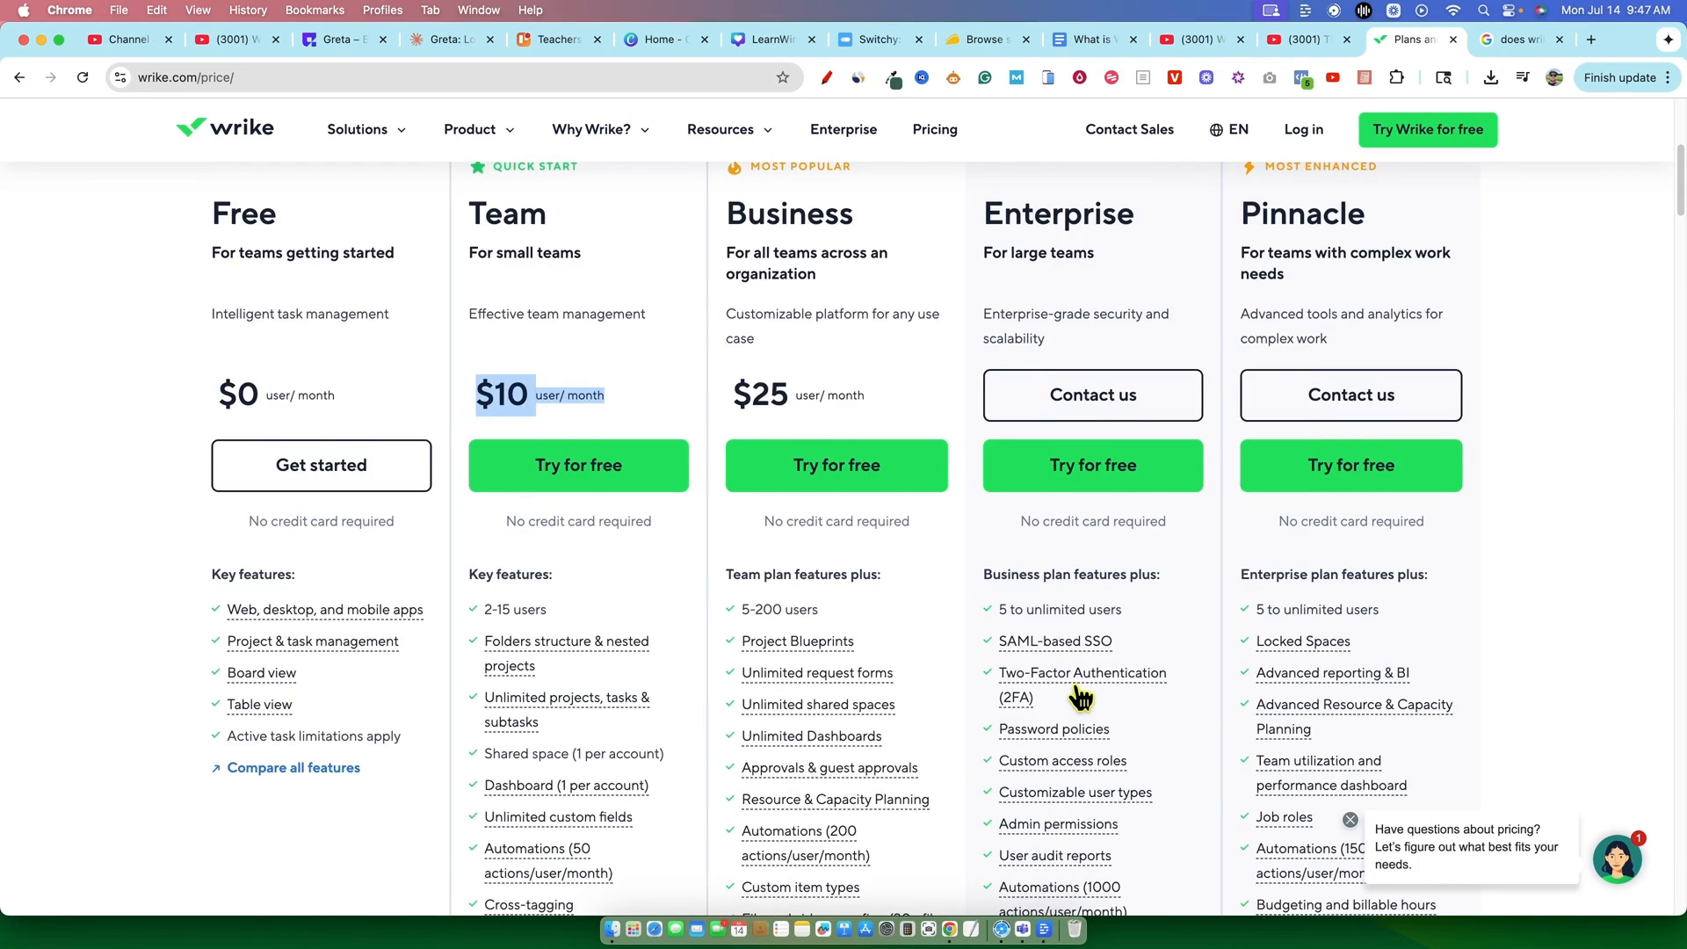
scroll(1081, 697, "down", 5)
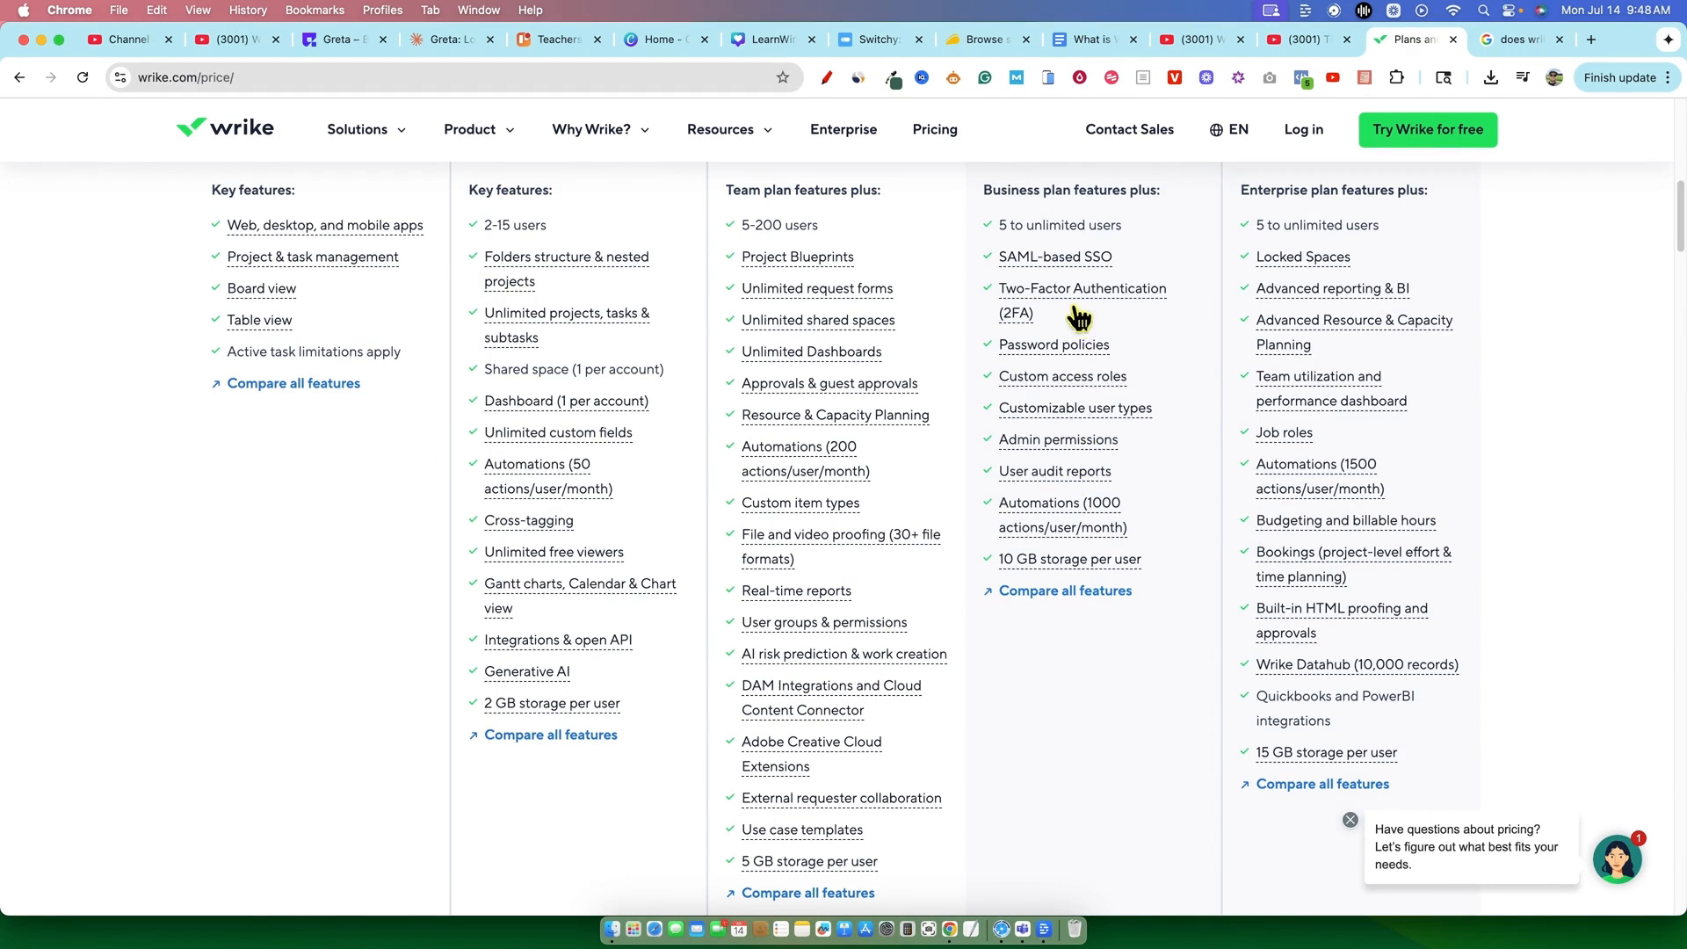
scroll(1083, 527, "up", 1)
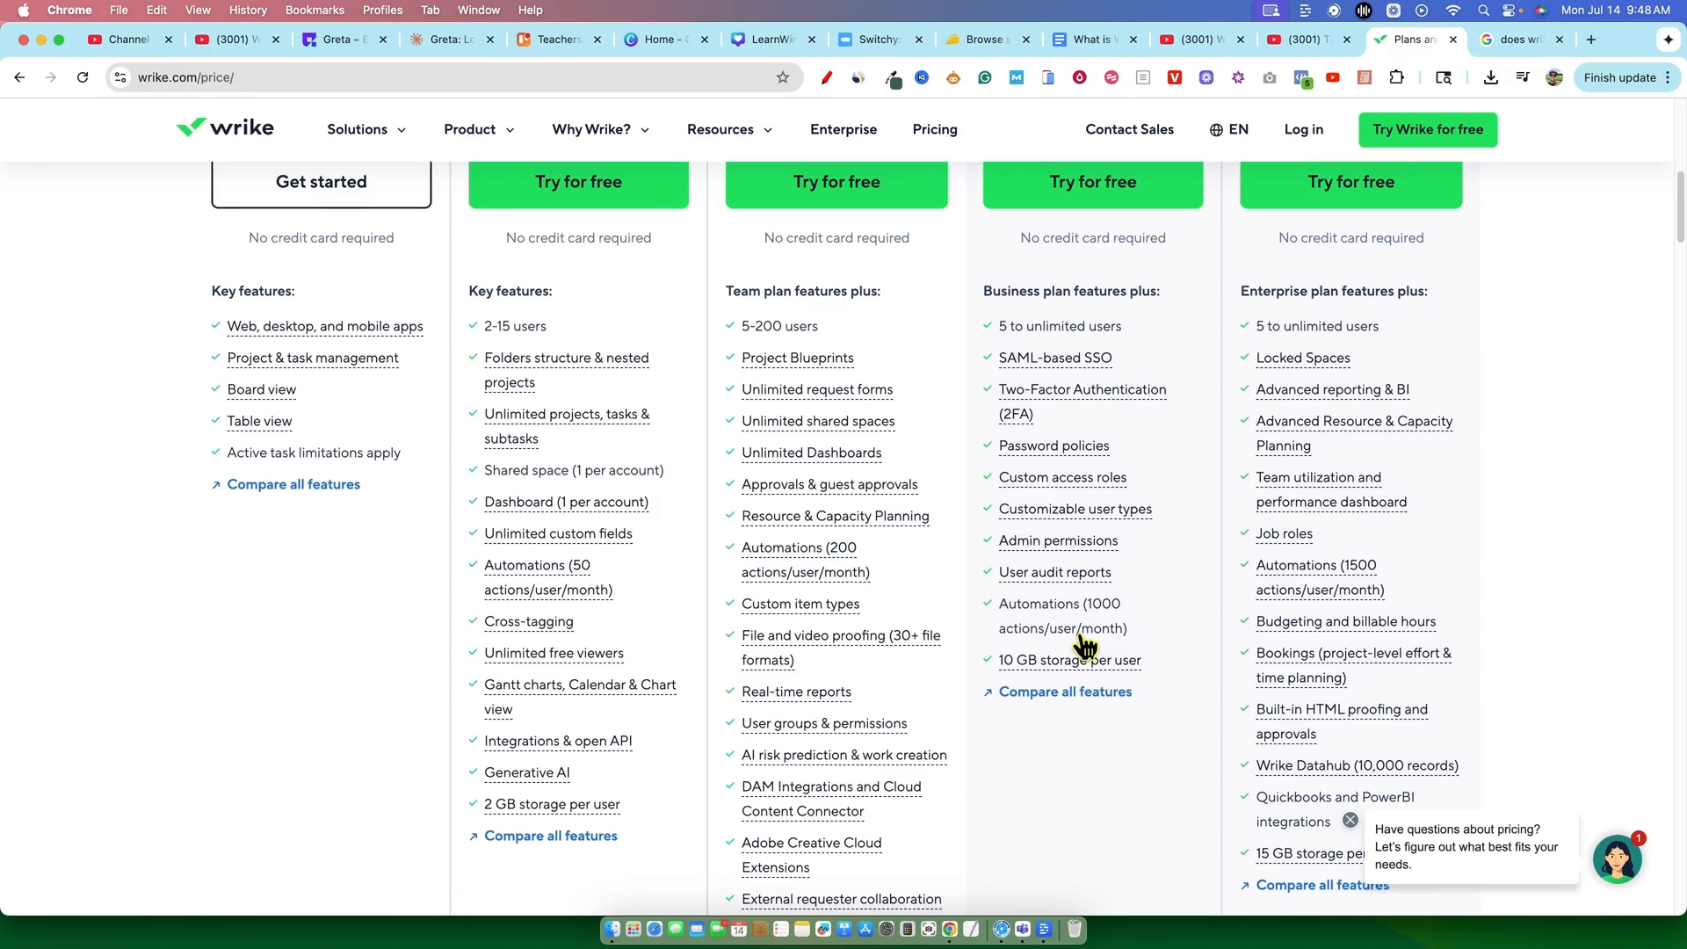
scroll(1328, 581, "up", 8)
scroll(1350, 612, "down", 5)
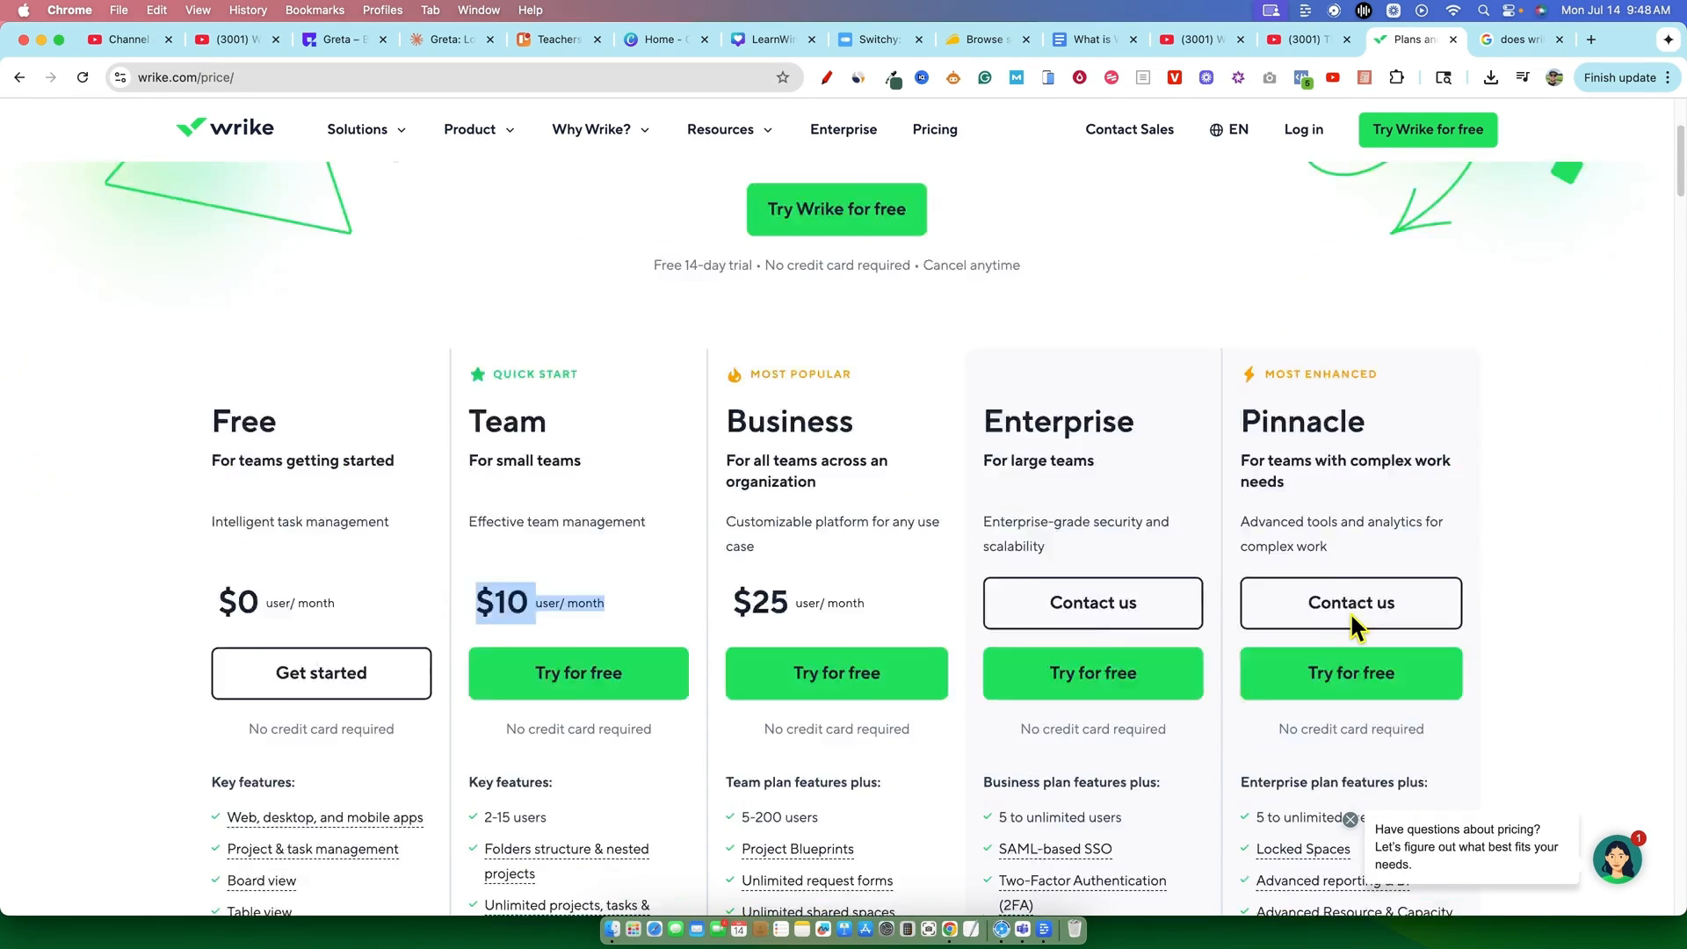
scroll(1368, 642, "down", 4)
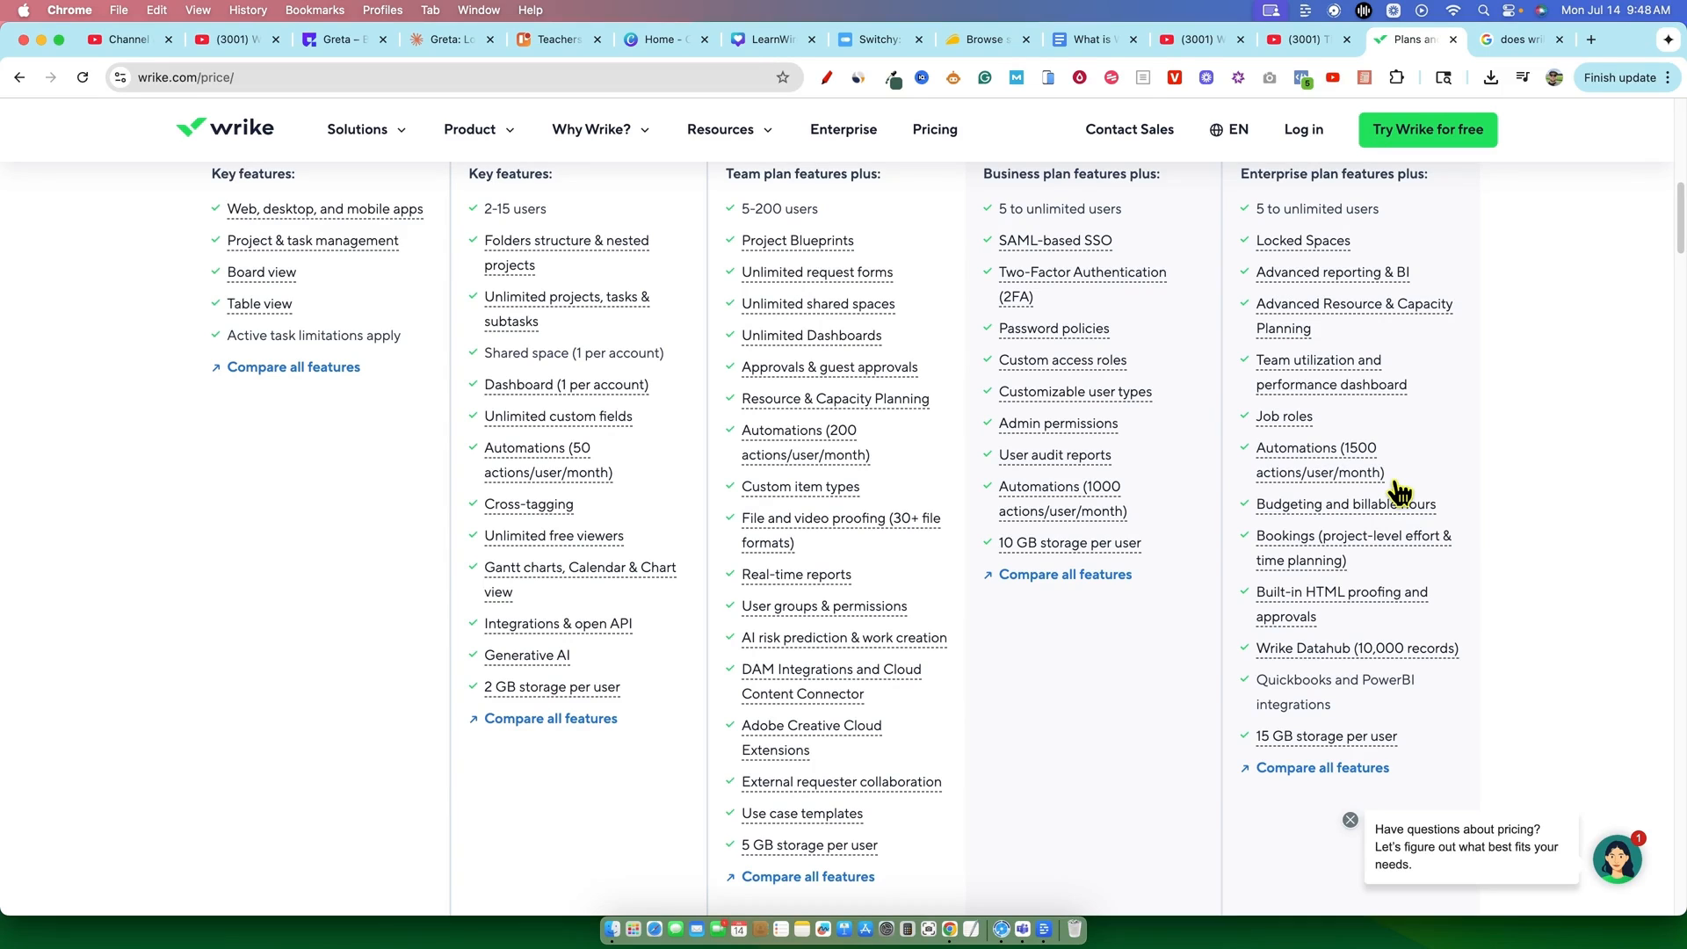
scroll(1231, 746, "up", 10)
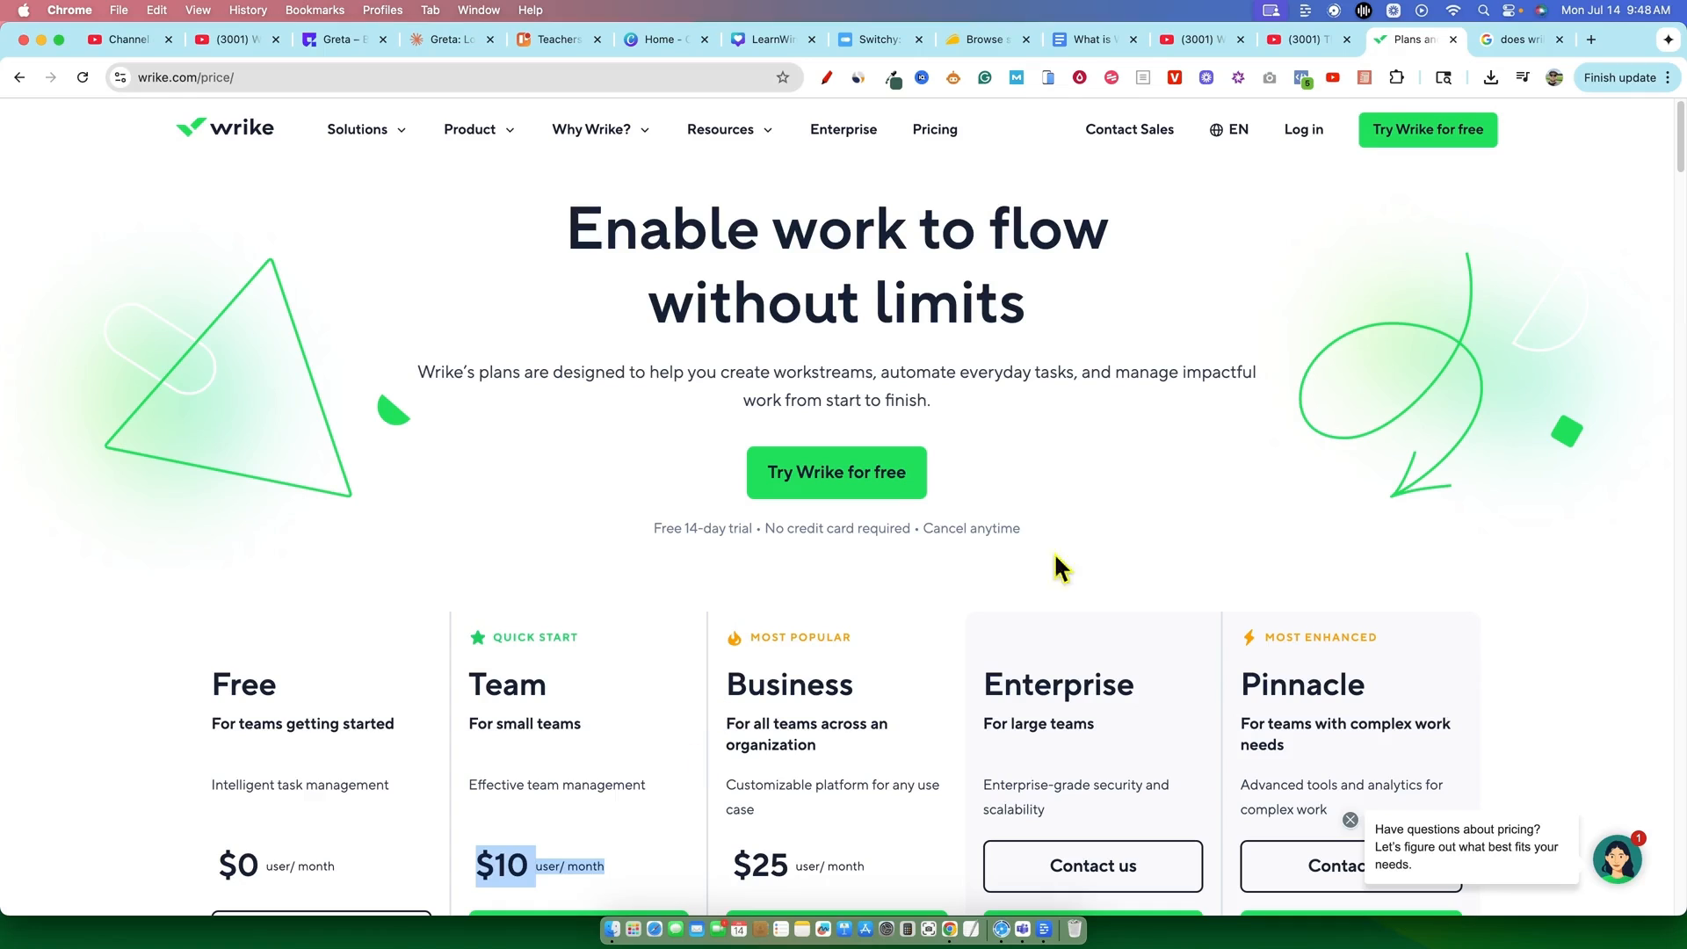
Log in to Wrike and complete the account form with the full name, company name LearnWire and agreement to the terms.
left_click(1304, 132)
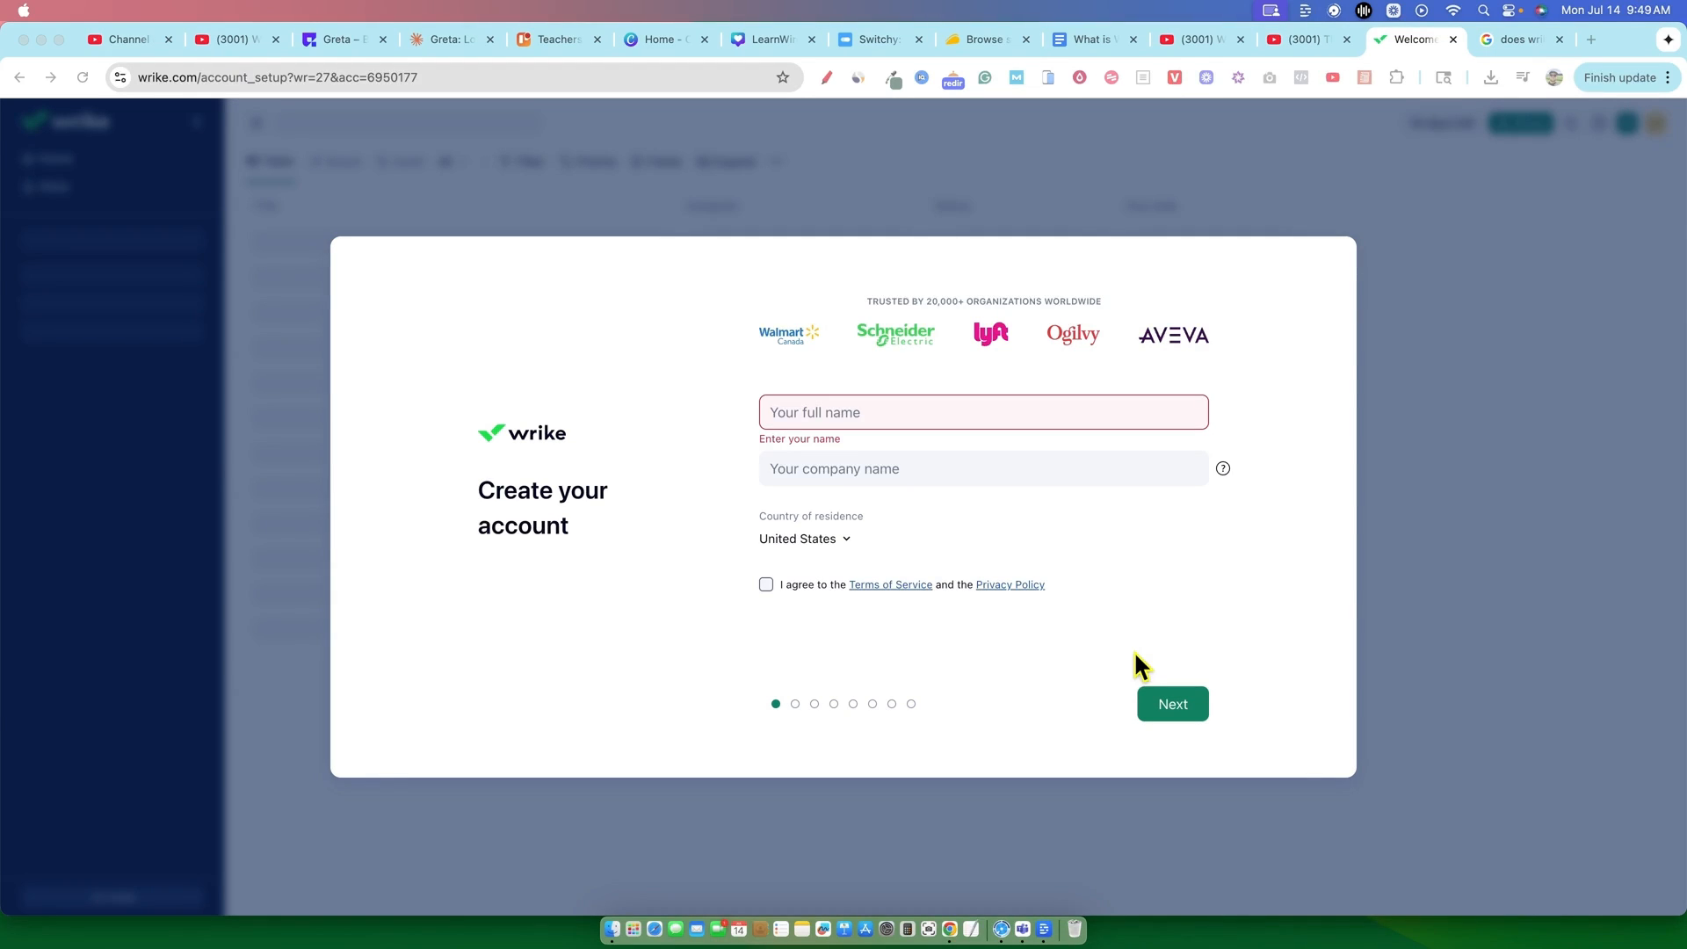
left_click(959, 420)
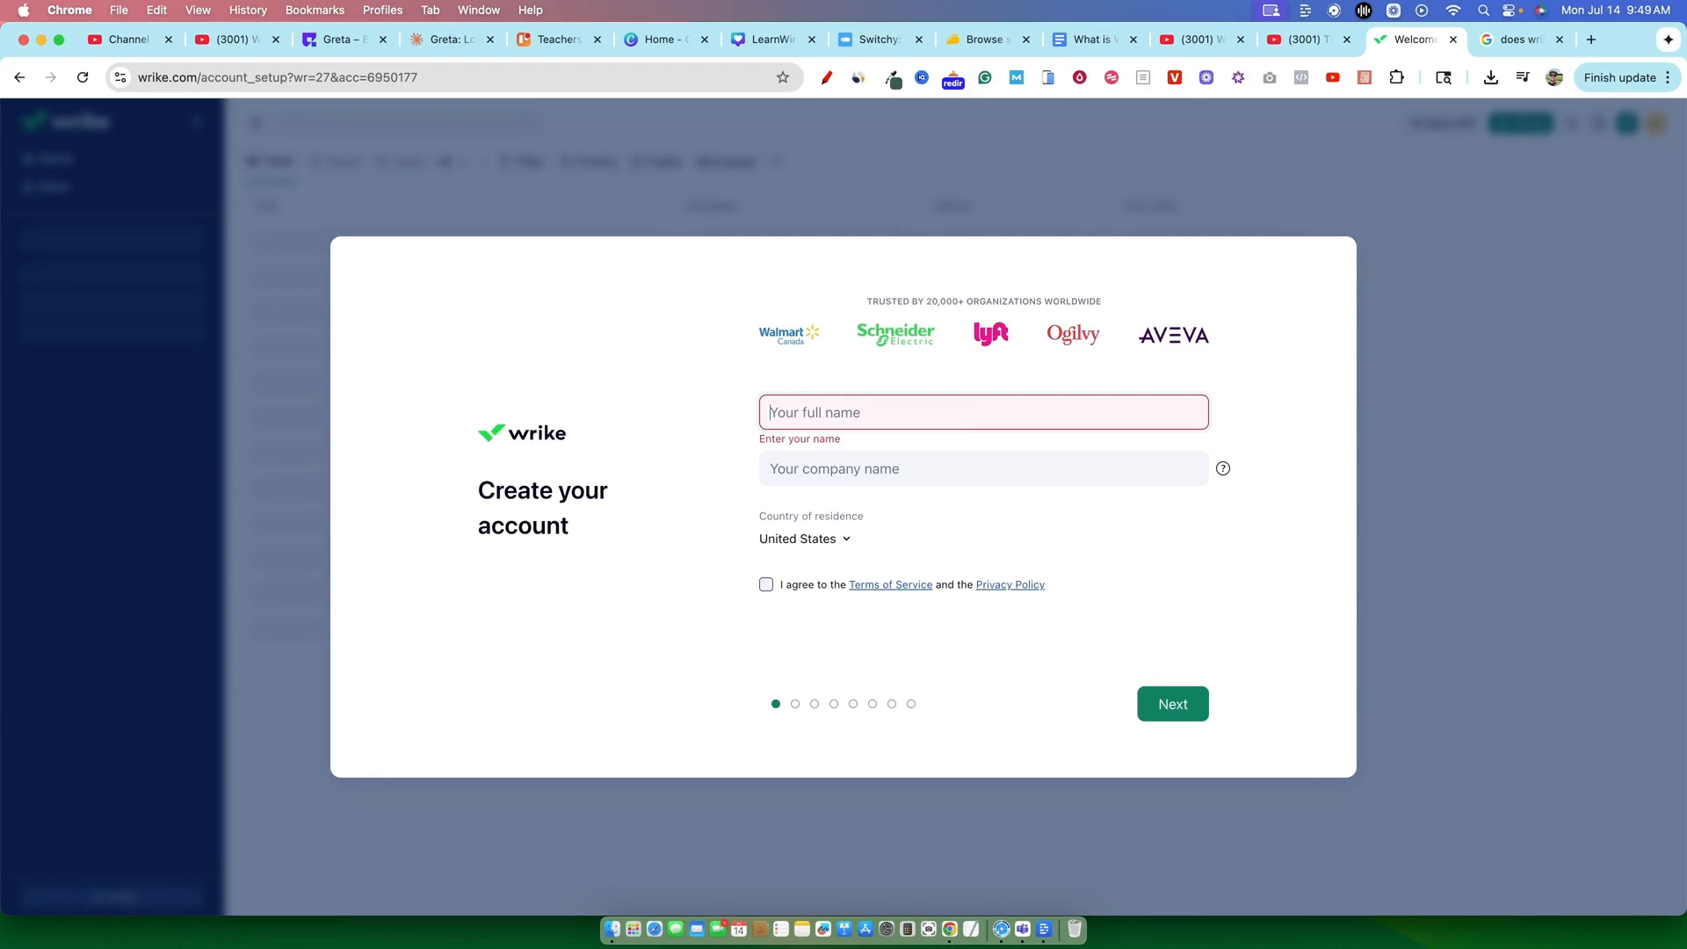
type("LearnWire")
left_click_drag(863, 426, 665, 413)
key("super+c")
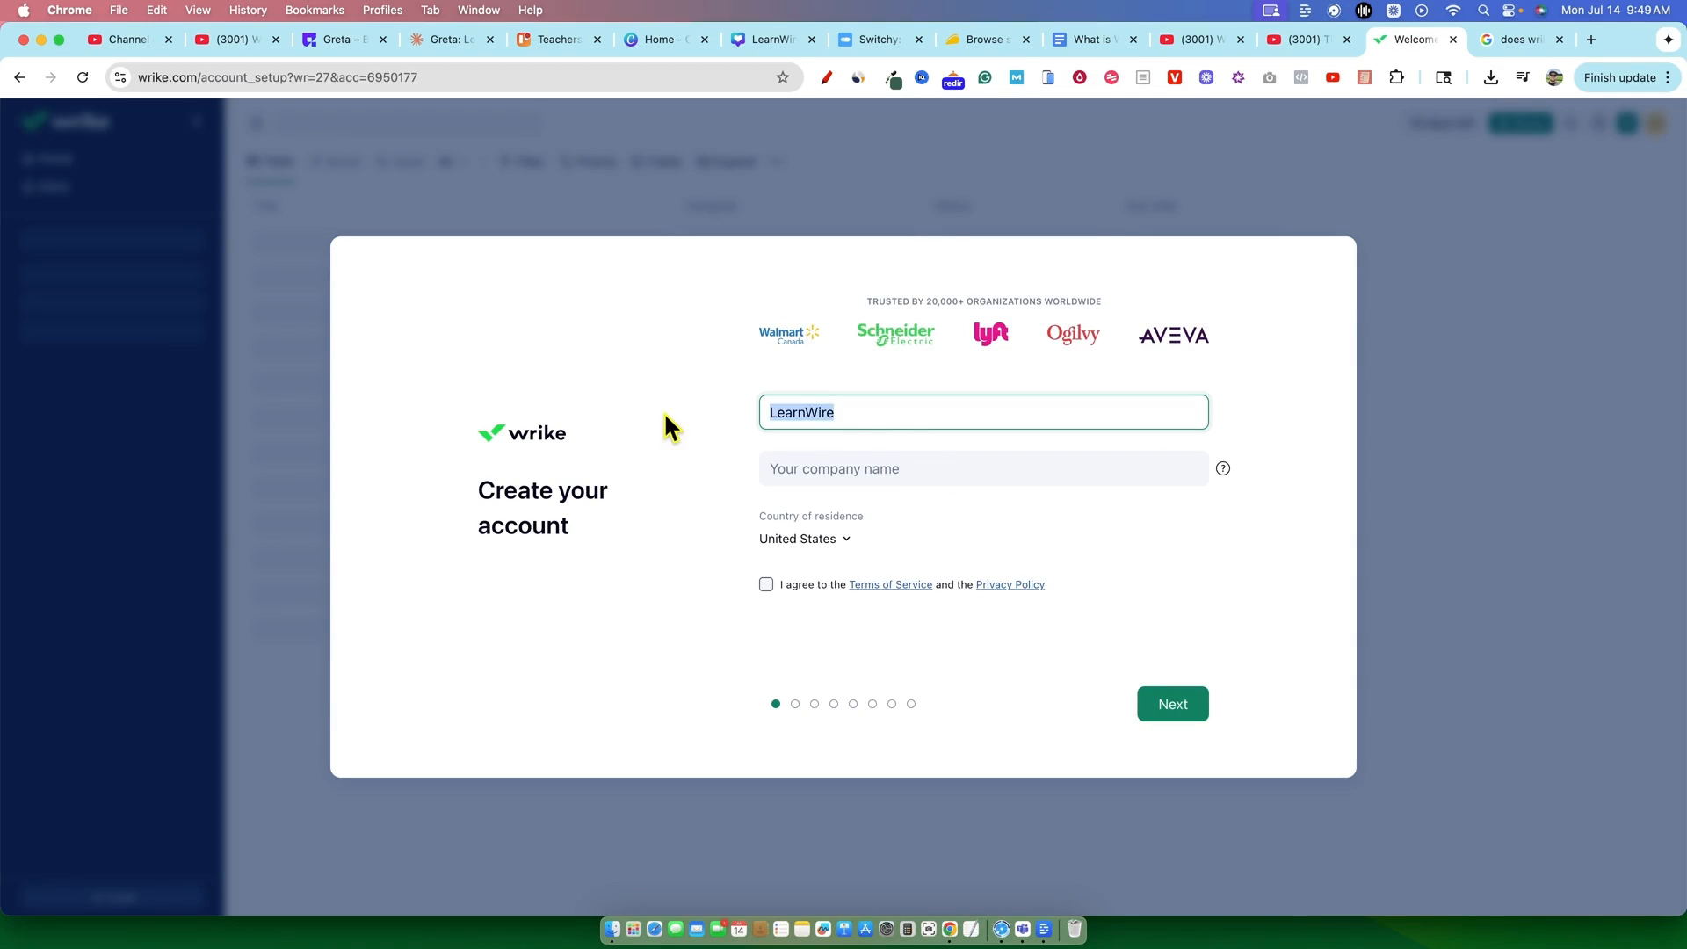
left_click(830, 474)
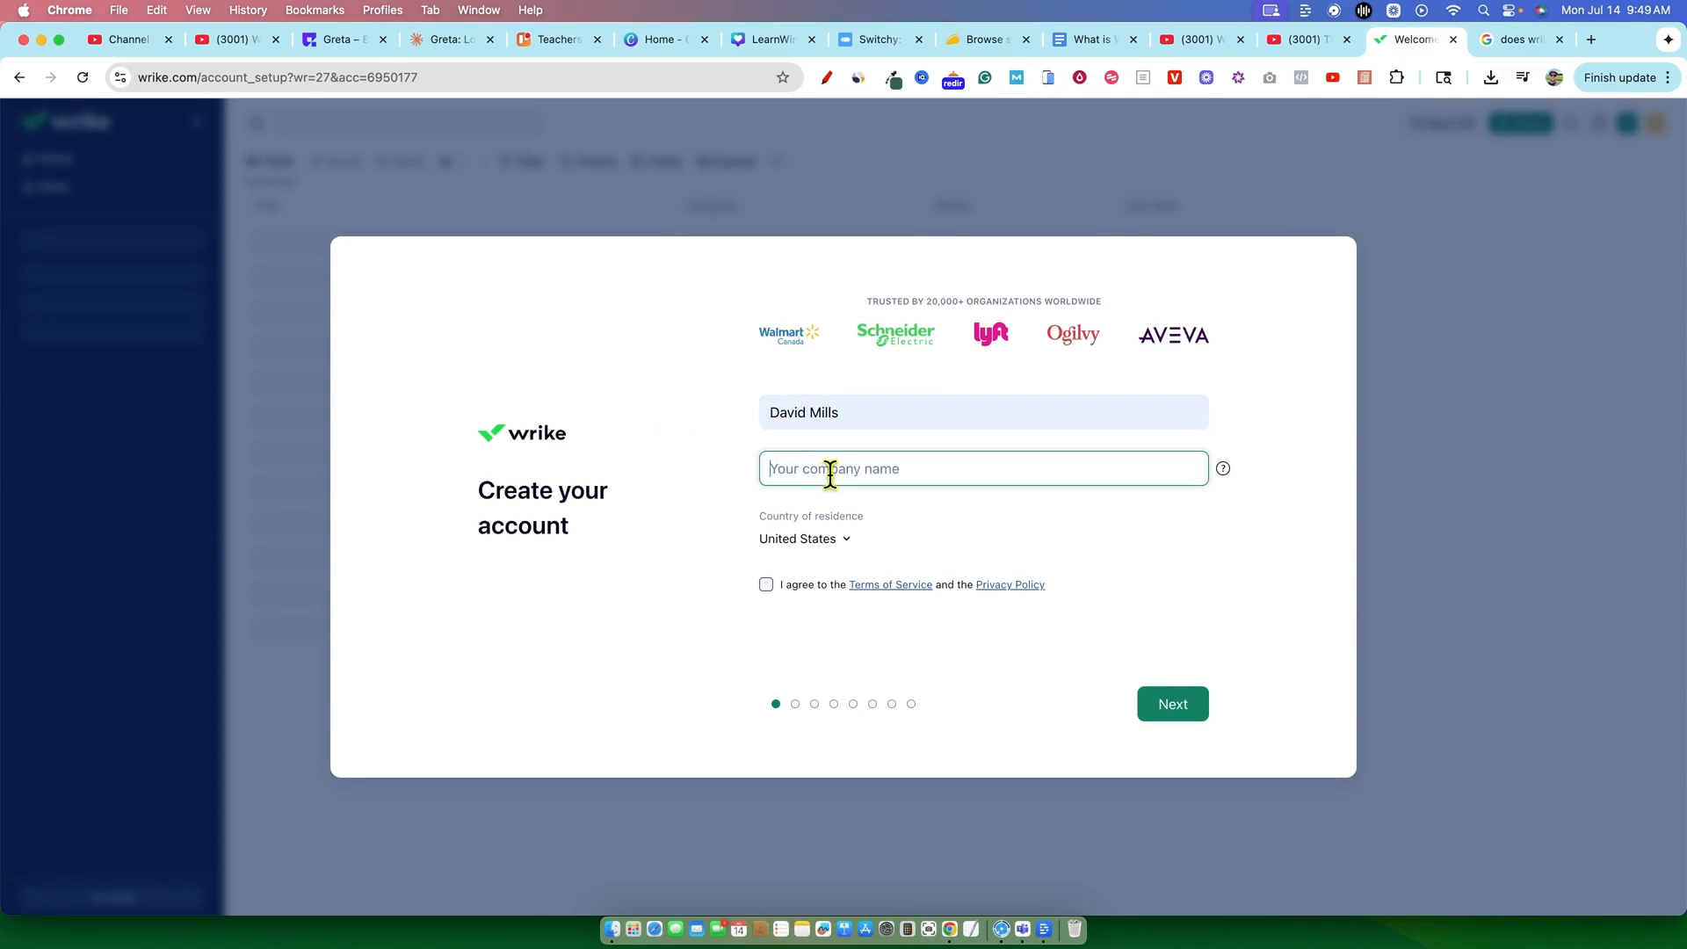
key("super+v")
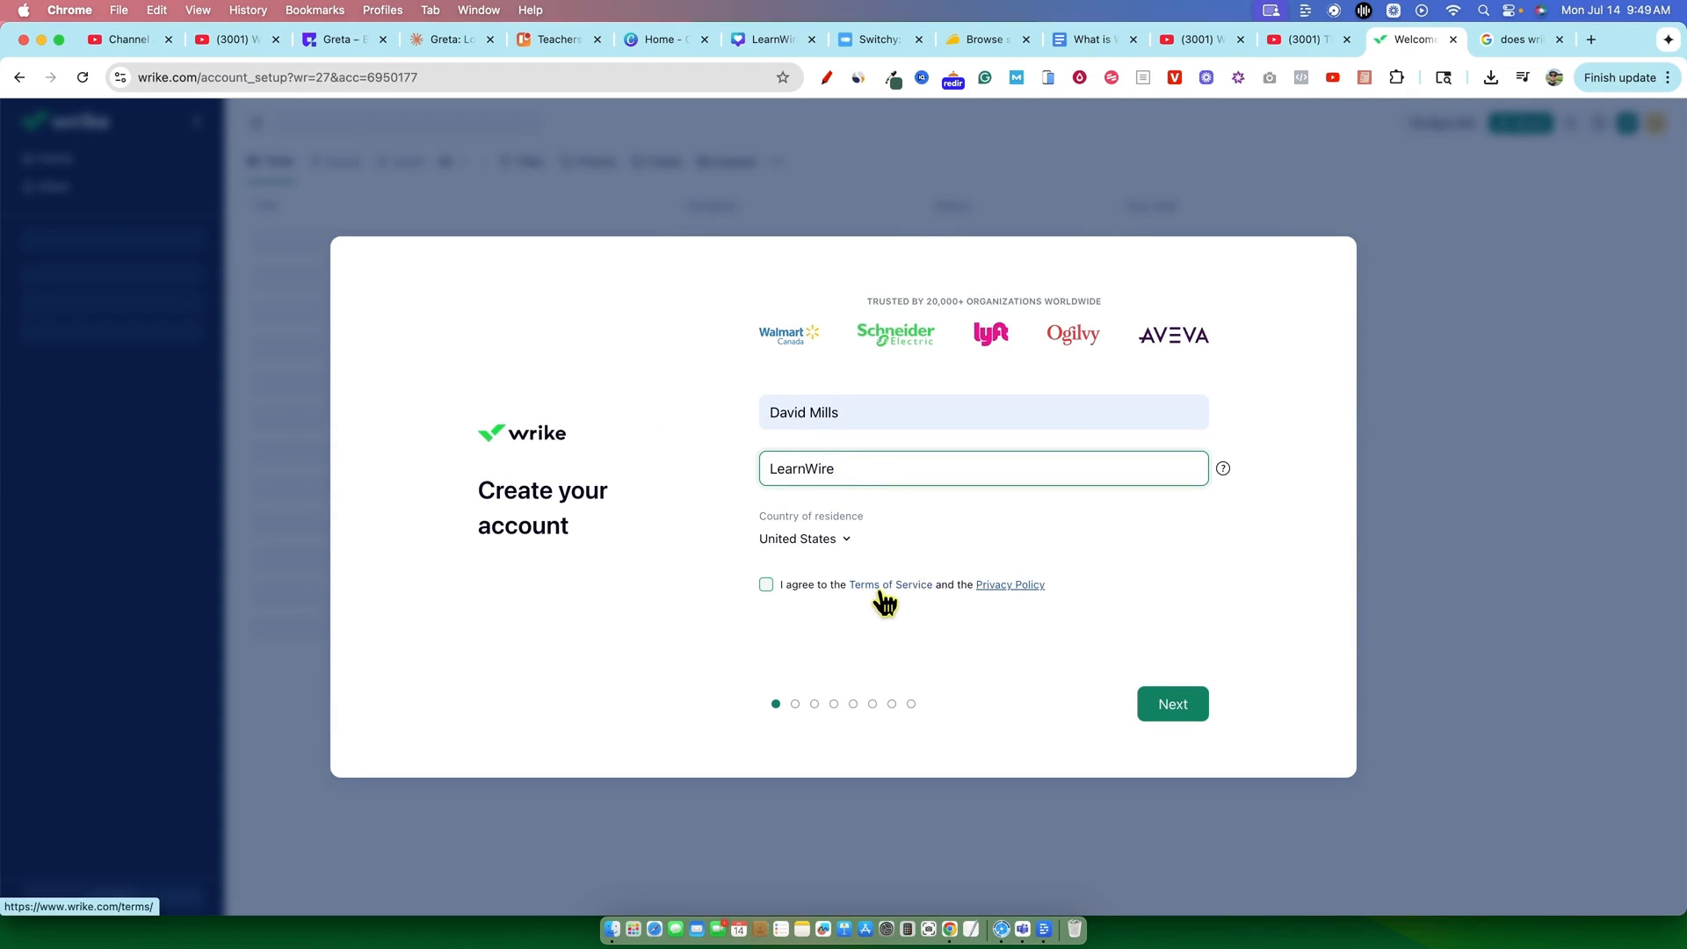
left_click(768, 587)
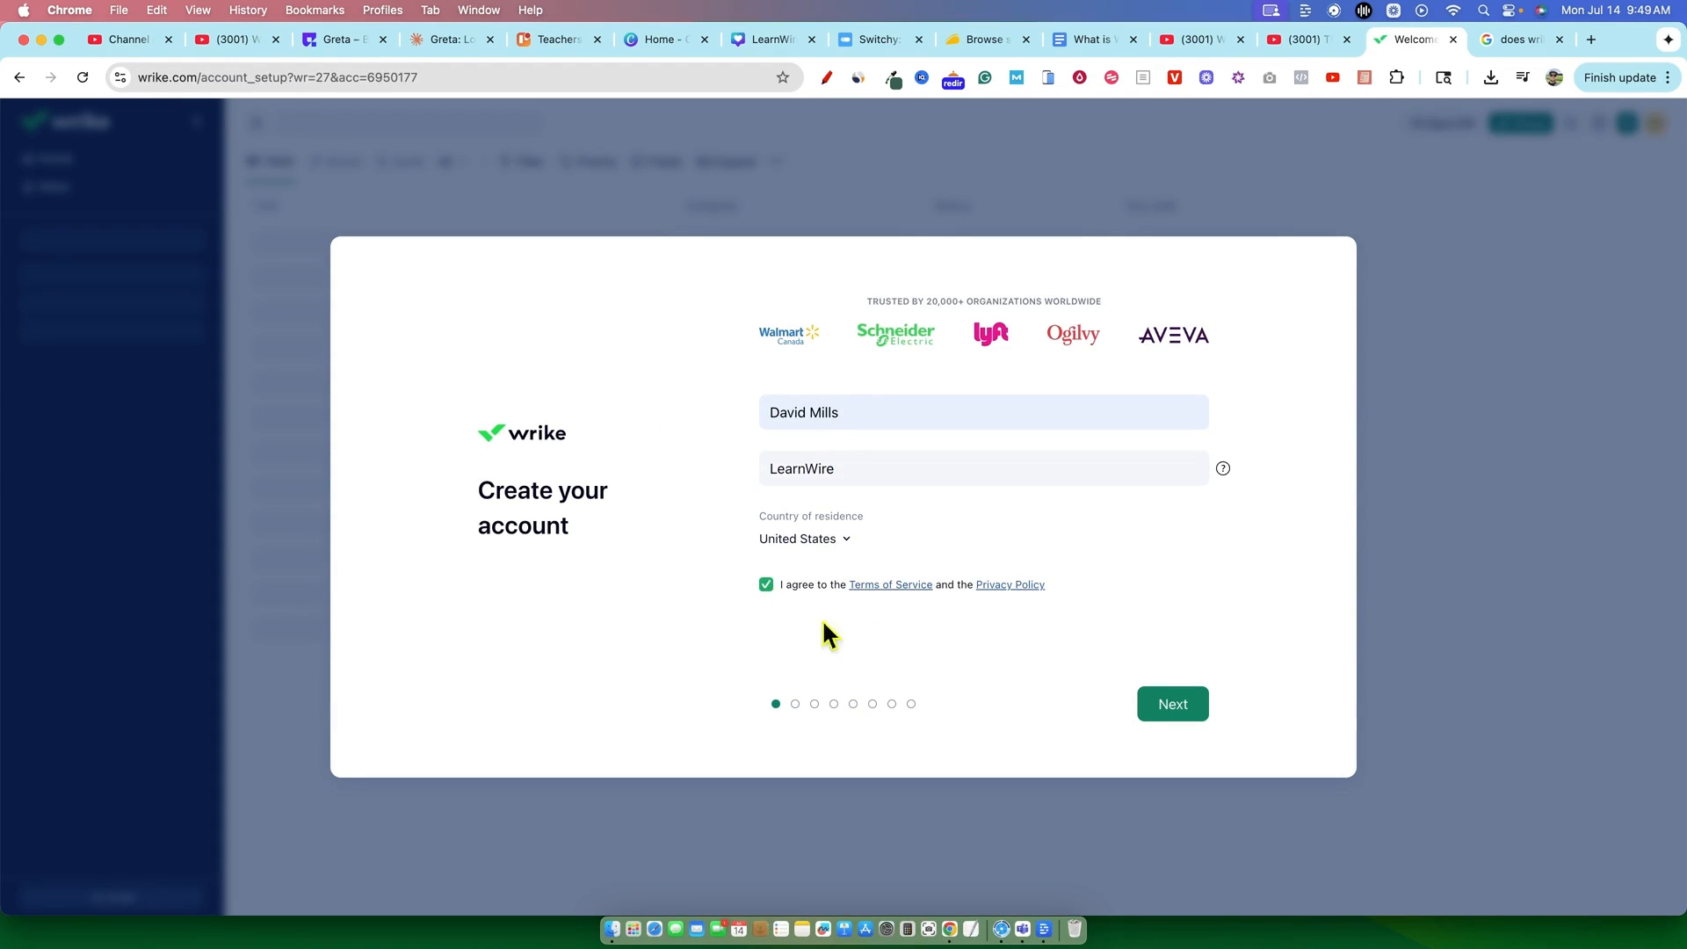
left_click(1188, 710)
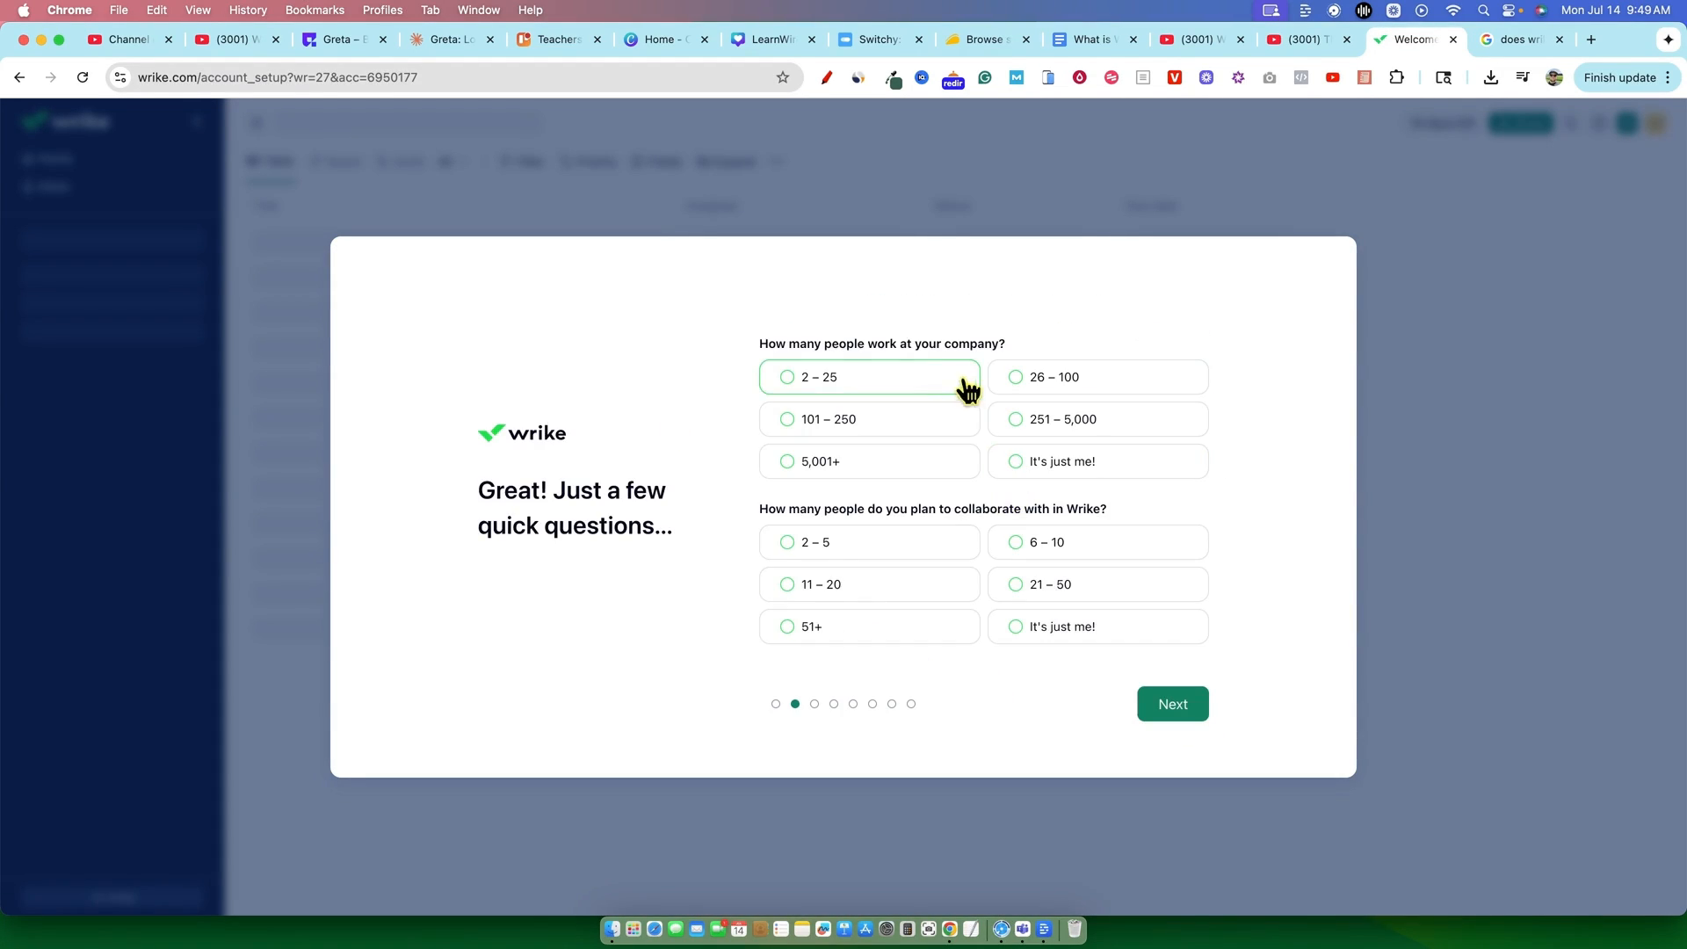
Answer the setup questions with company size It's just me!, department video, job role Content Creator and experience level Intermediate.
left_click(1068, 462)
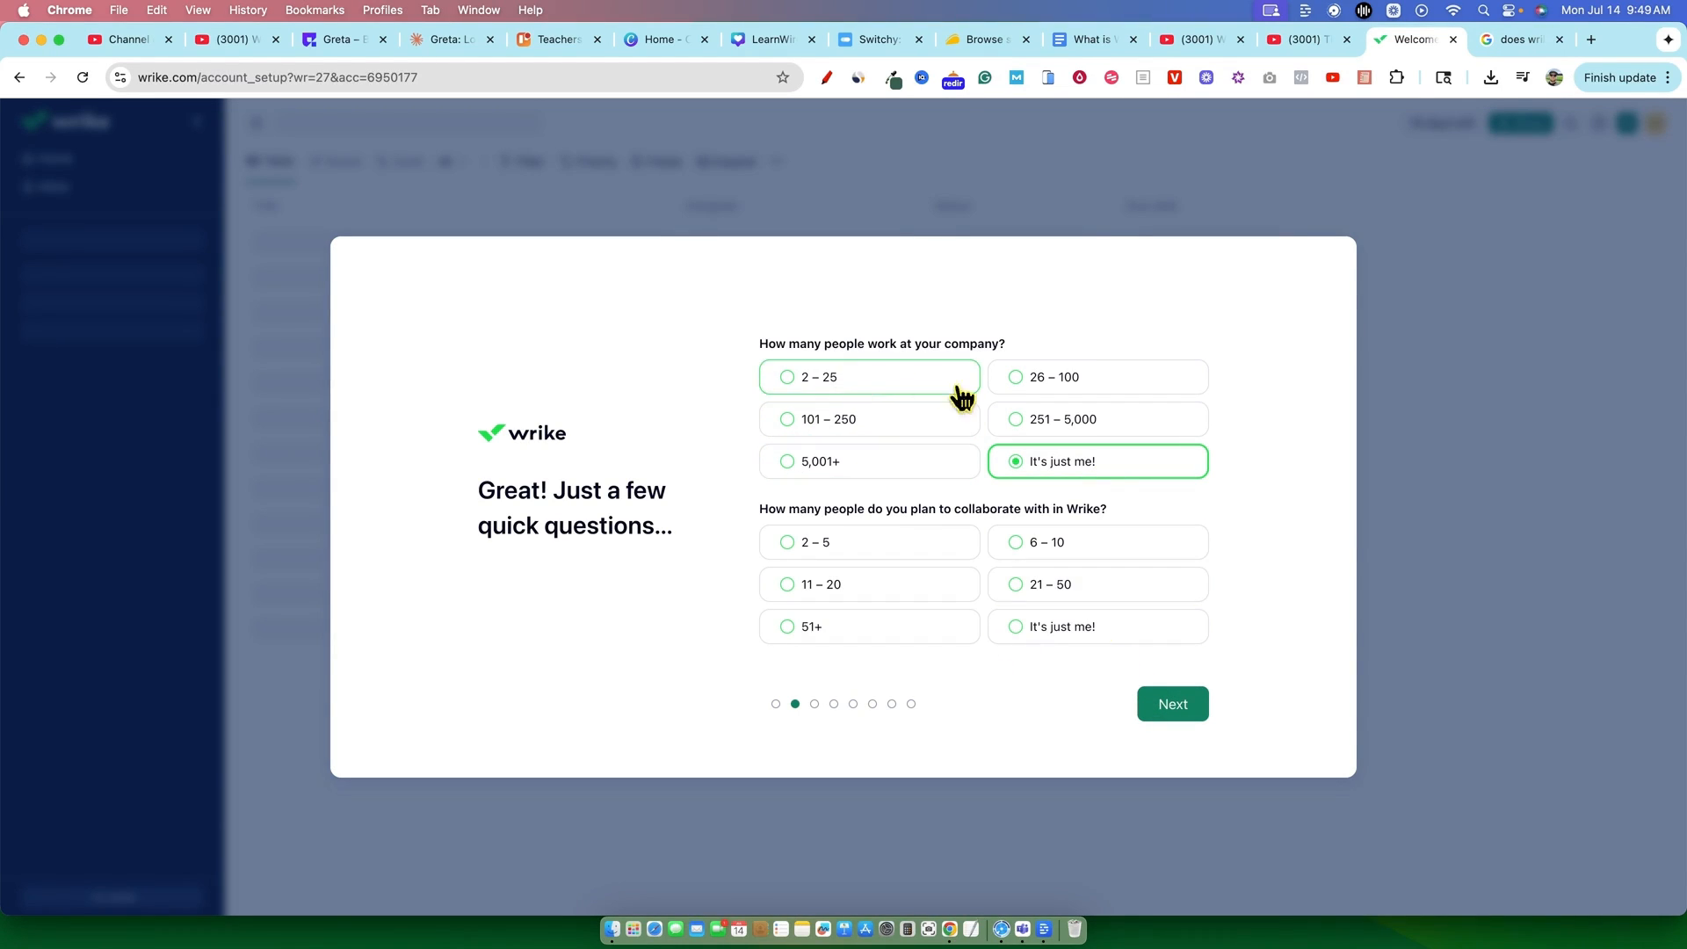
left_click(1176, 709)
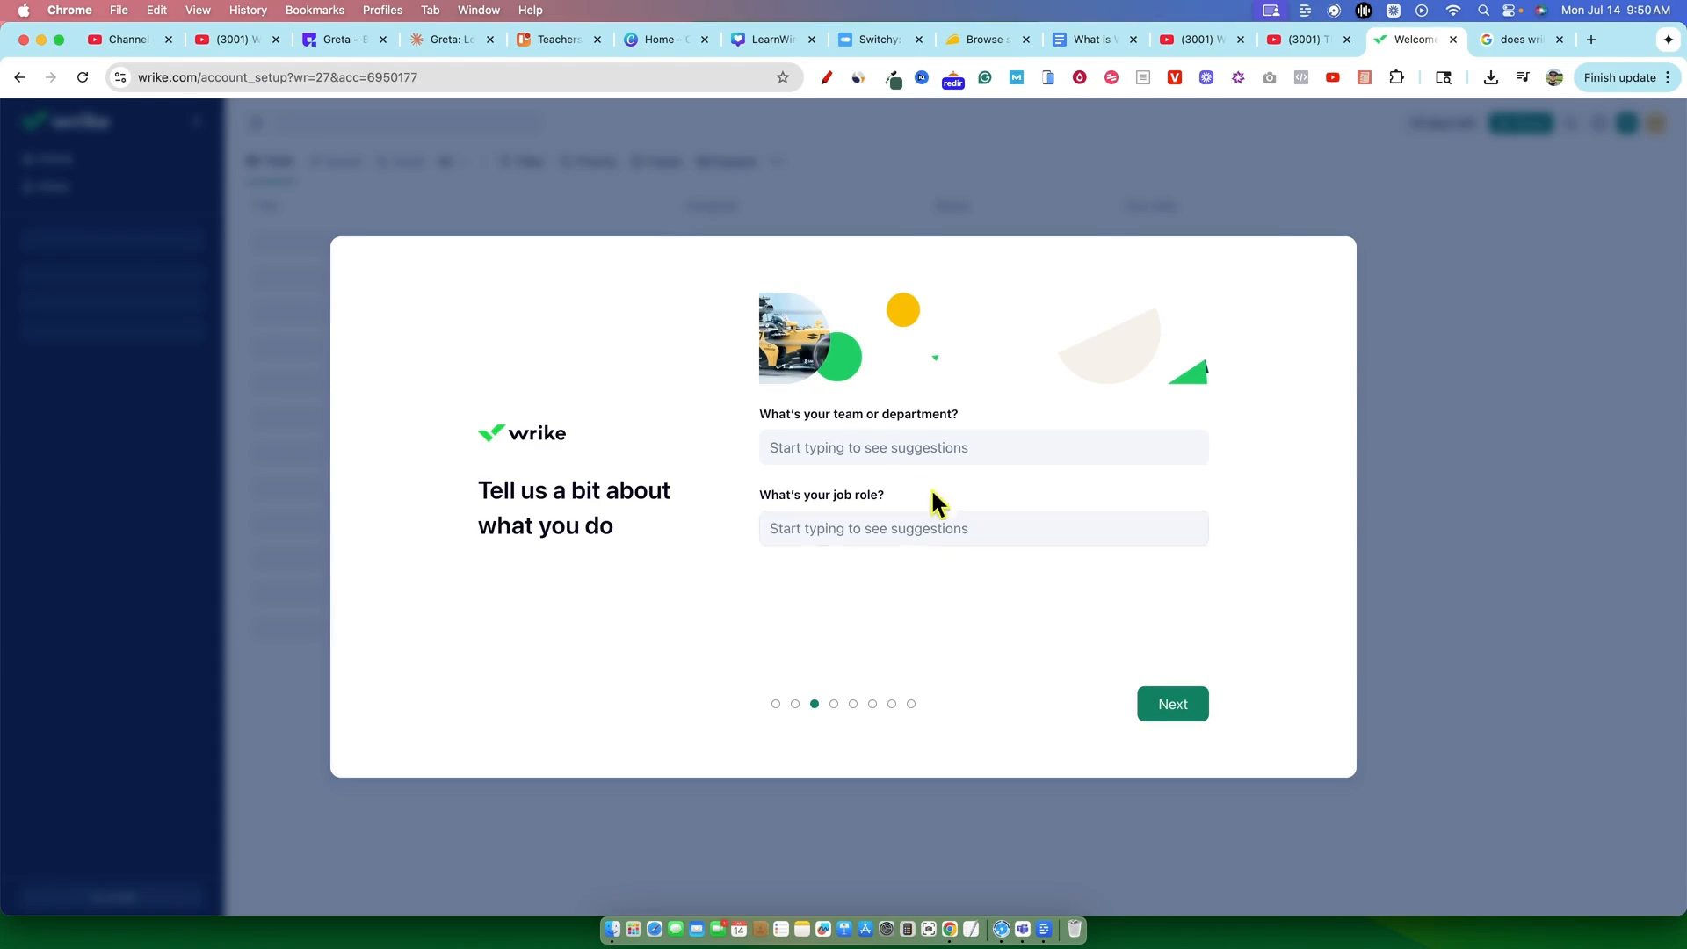
left_click(883, 454)
type("video")
left_click(817, 528)
type("Content")
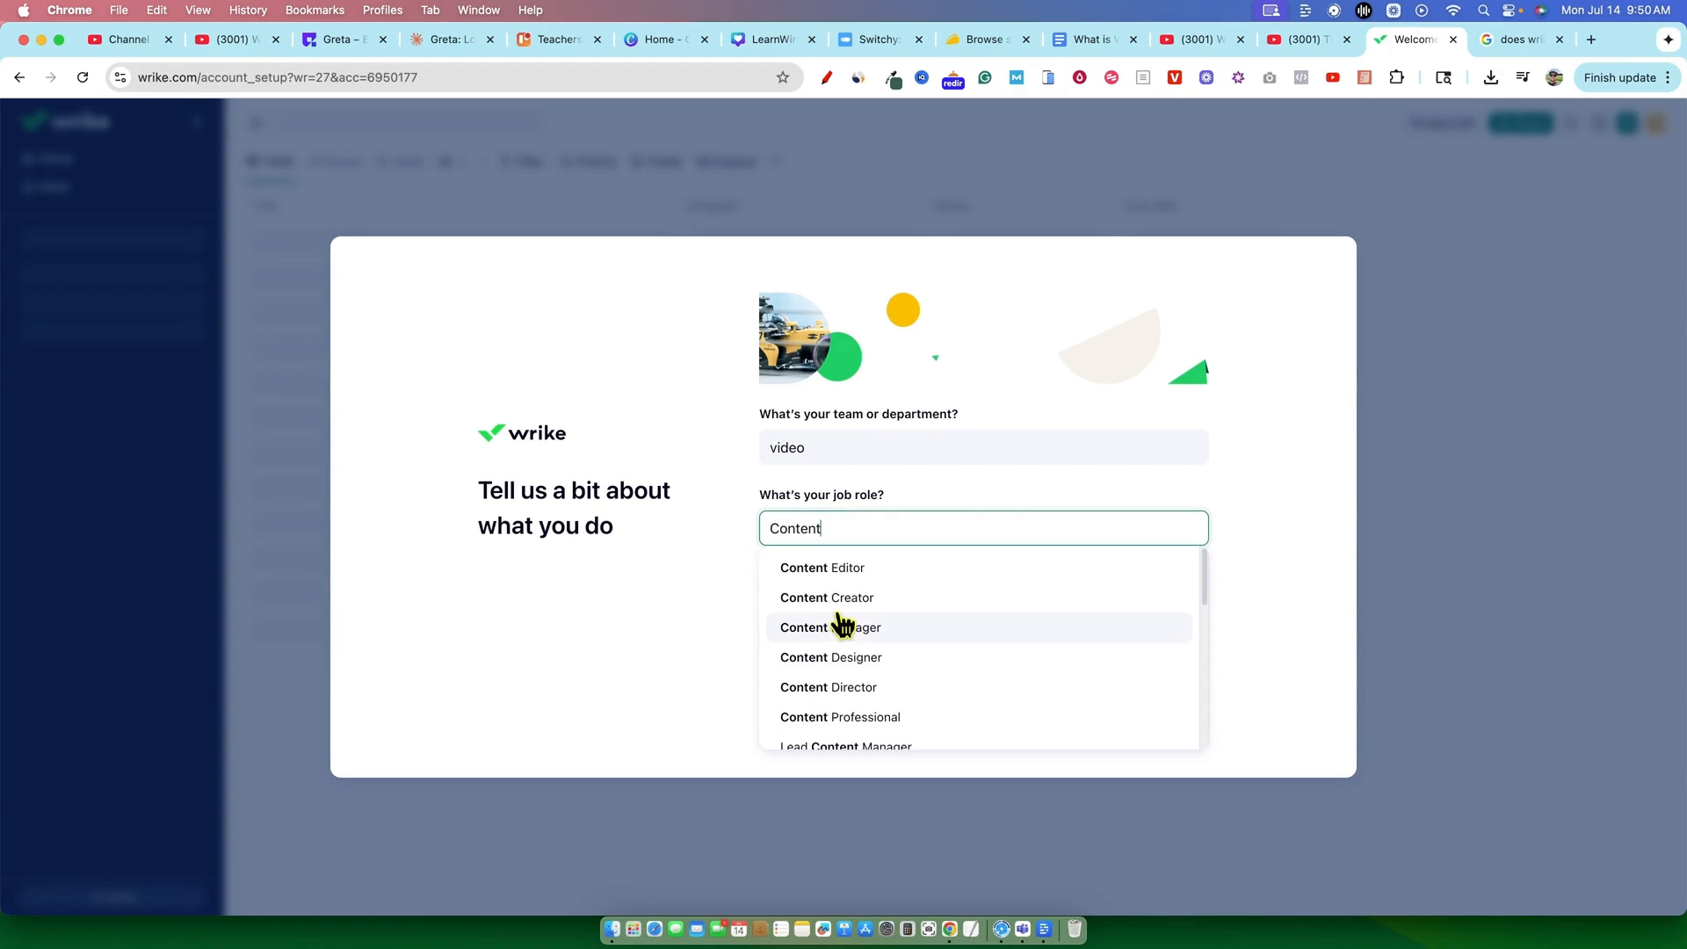
left_click(842, 604)
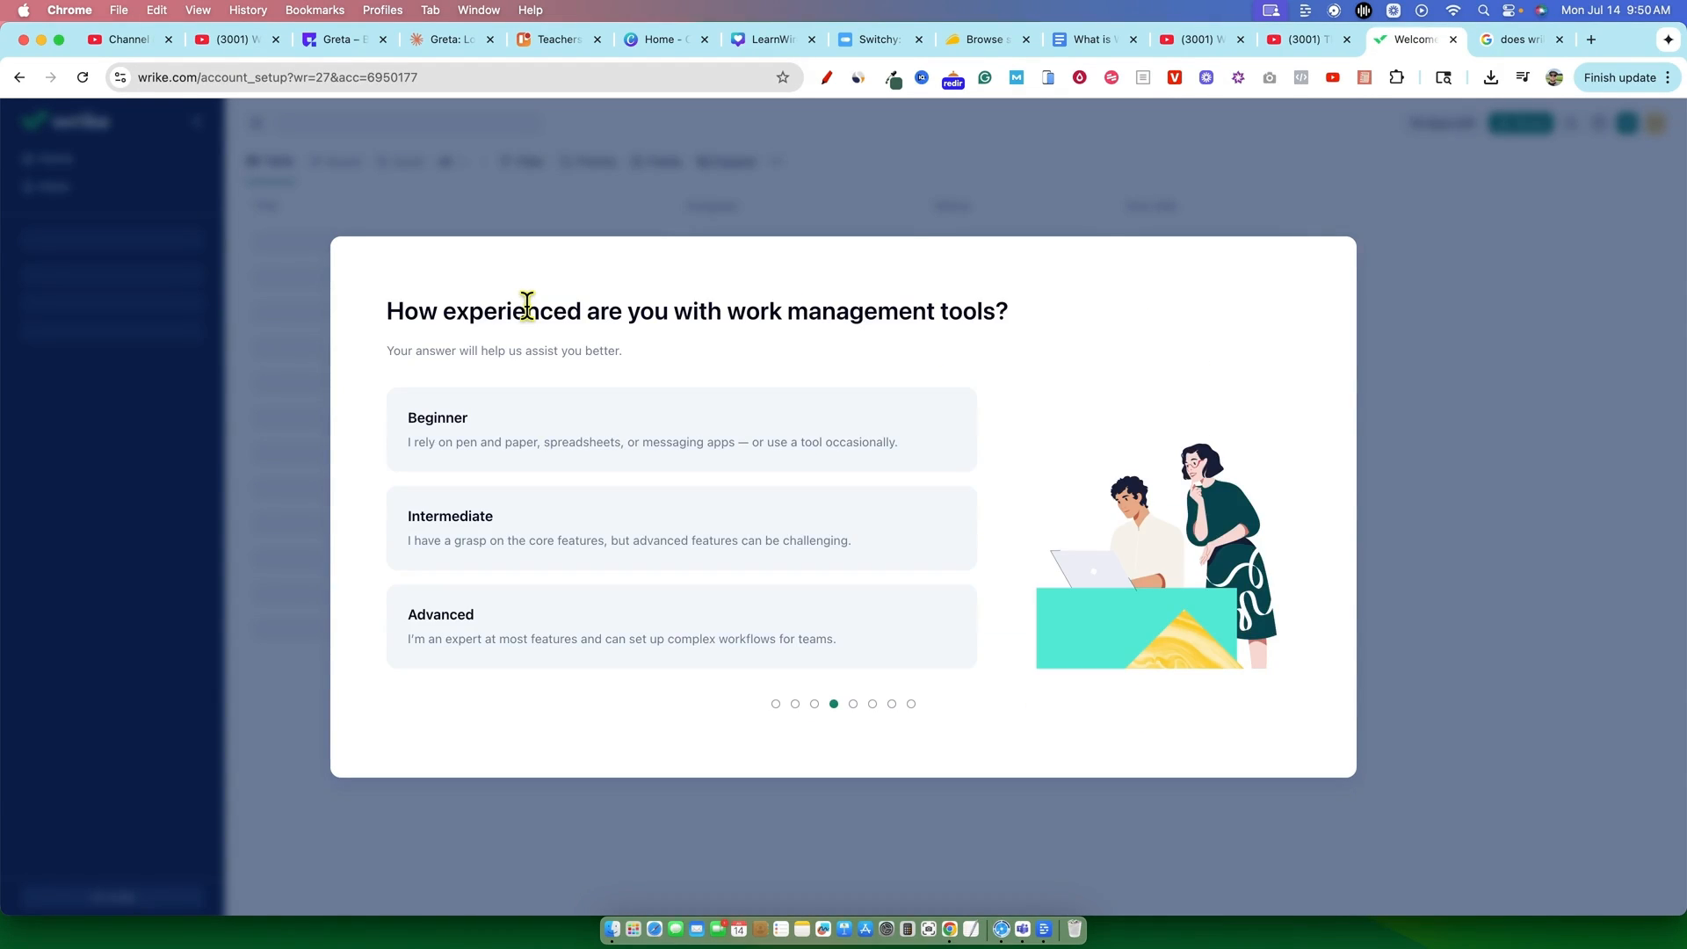
left_click(546, 526)
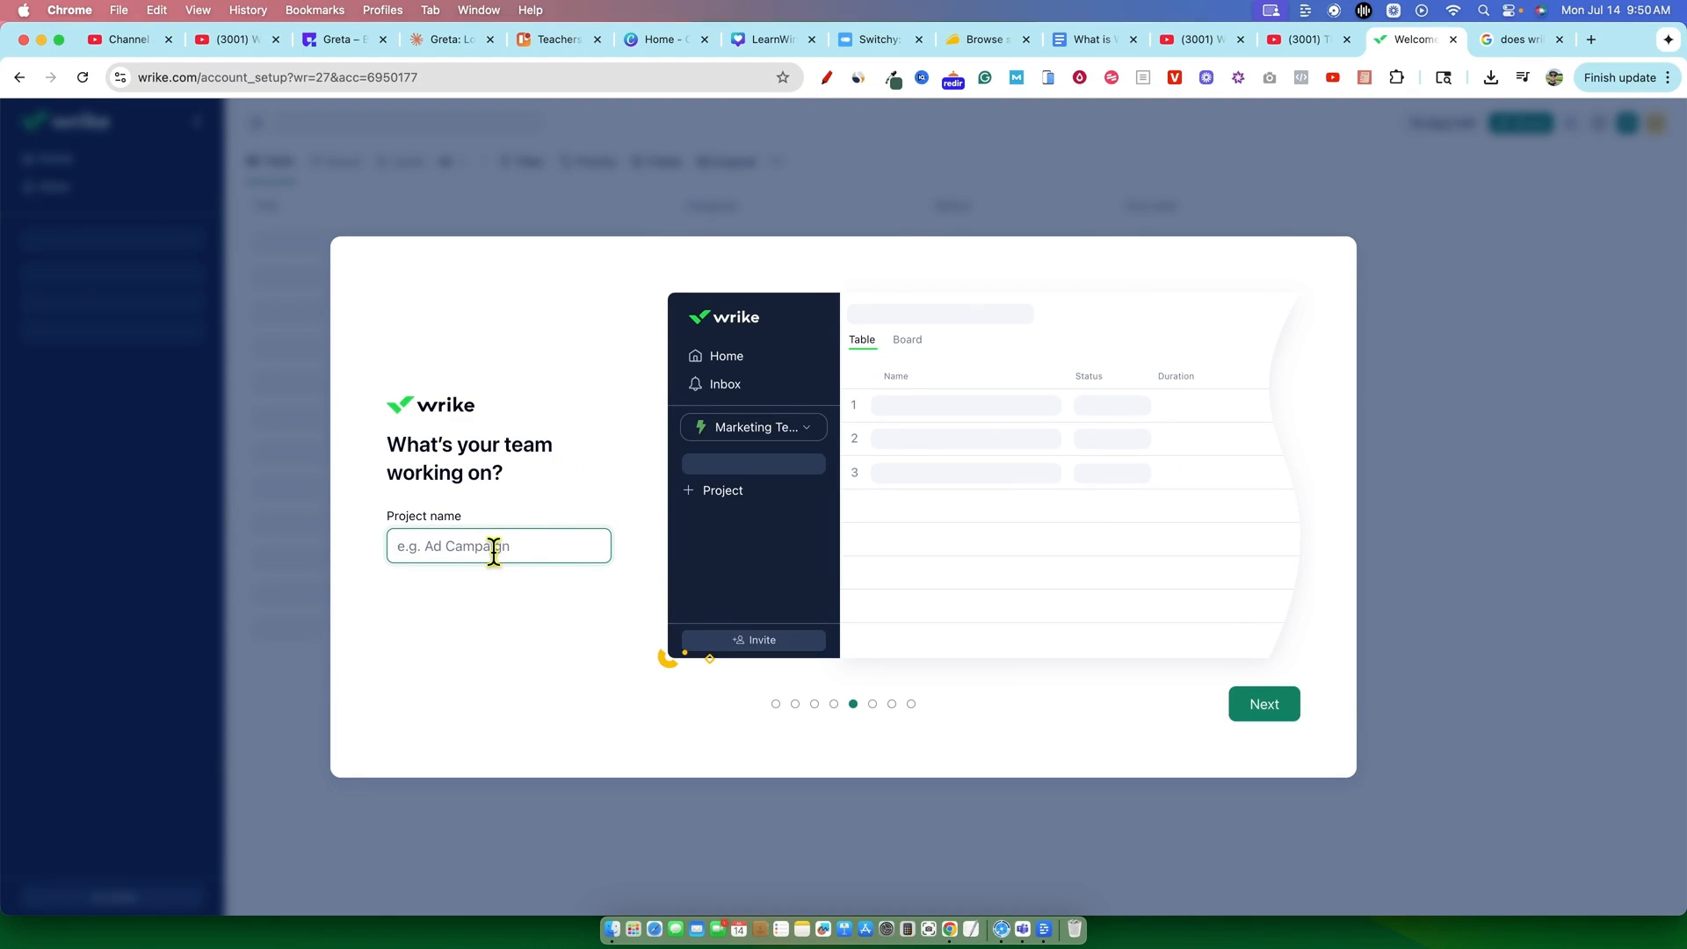
Name the first project Video 1 and add the tasks Thumbnail and video editing to it.
type("Video 1")
key("Return")
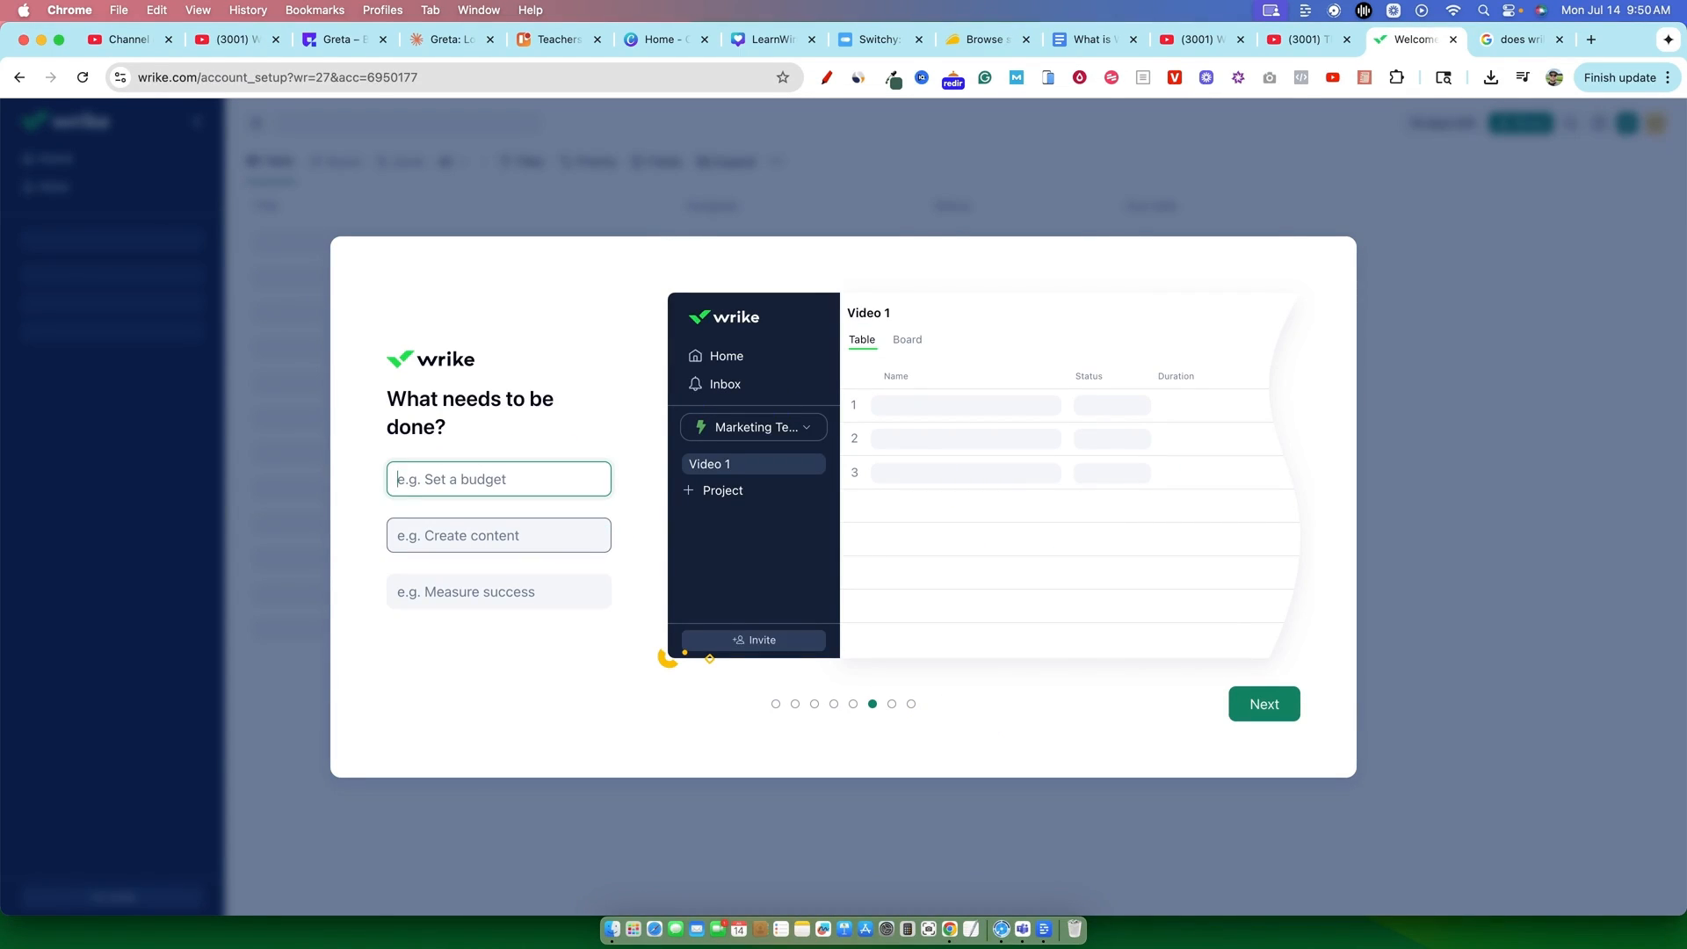
type("Thumbnail")
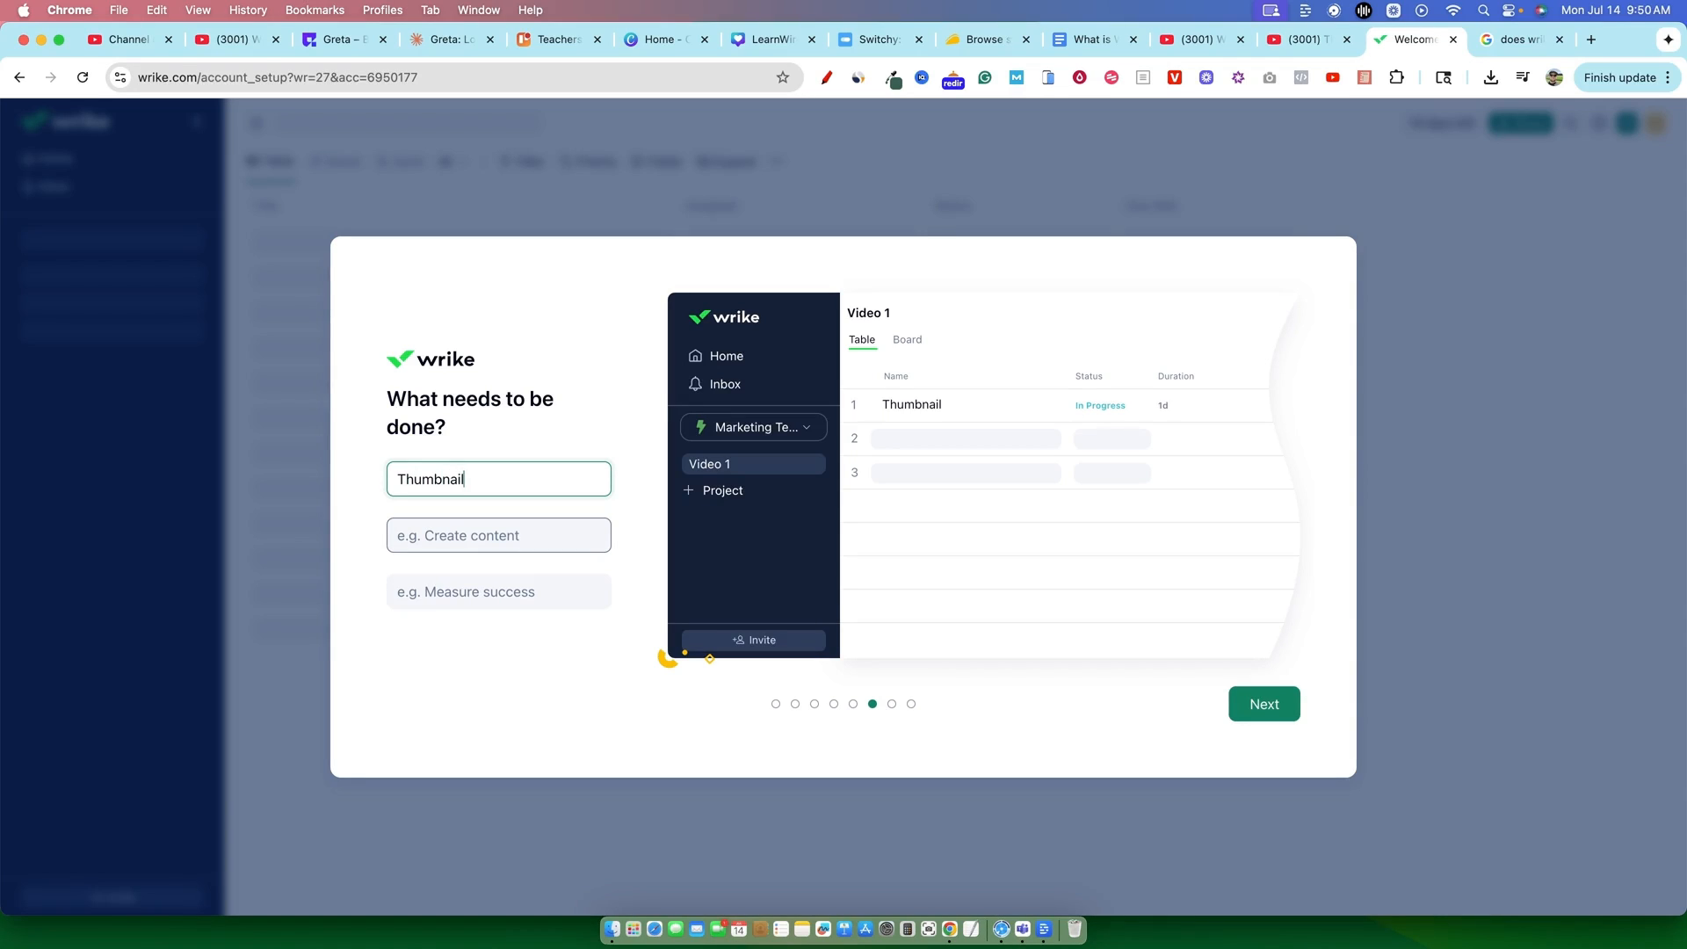
key("Return")
type("video editn")
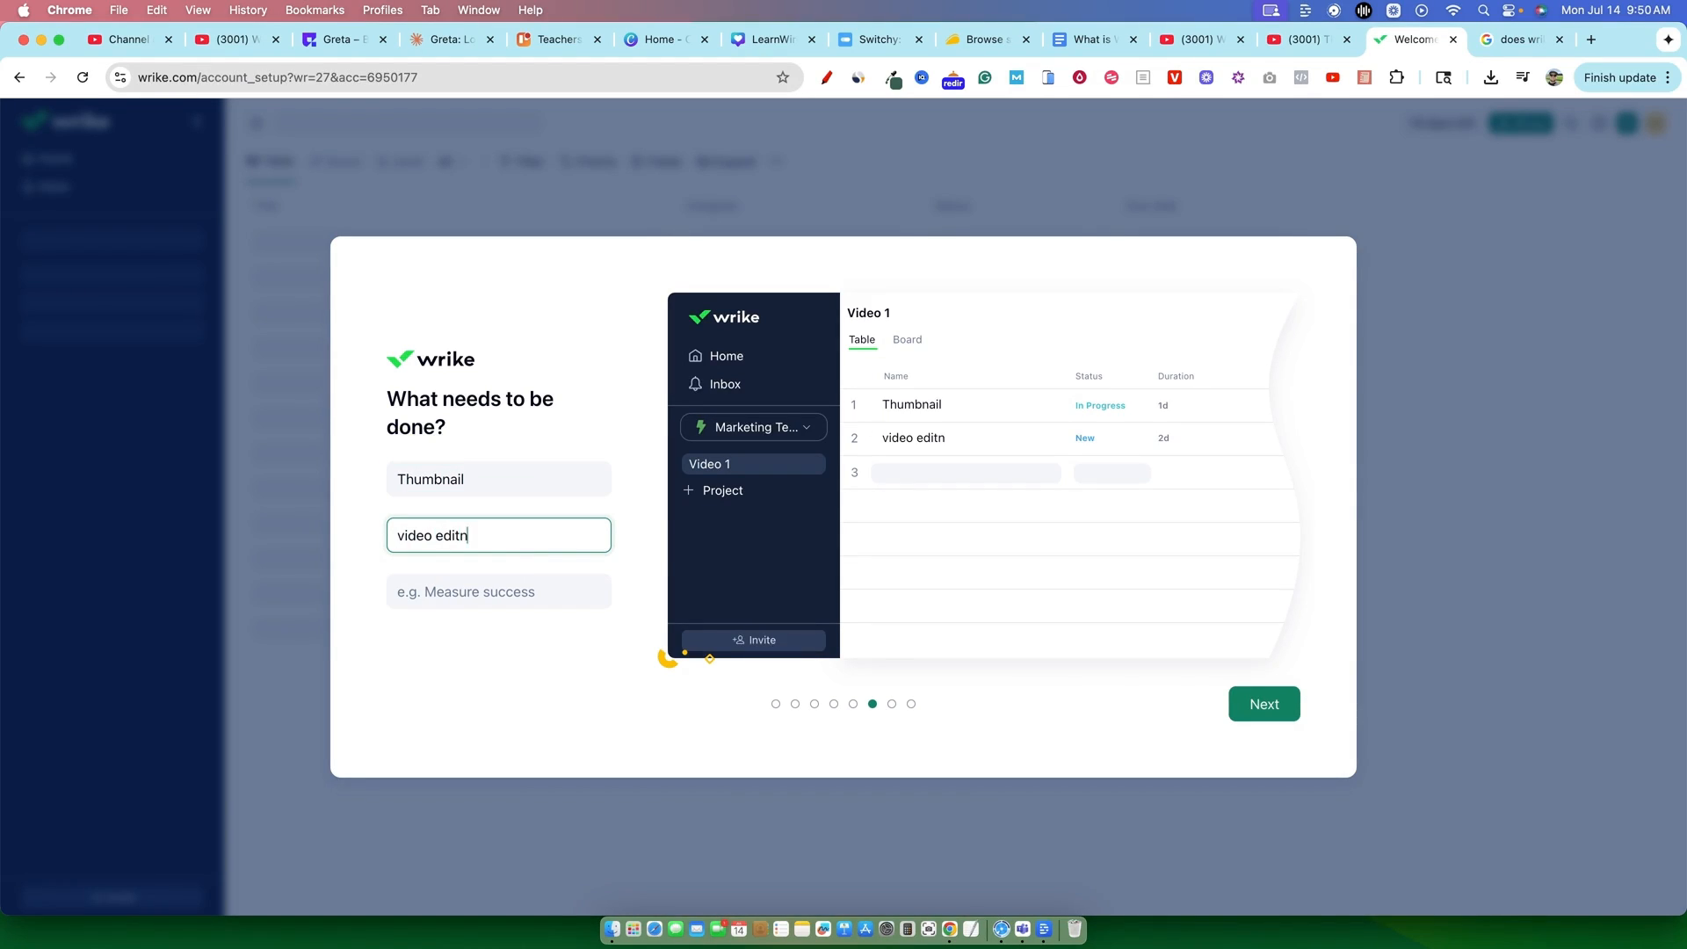
key("BackSpace")
type("ing")
key("Return")
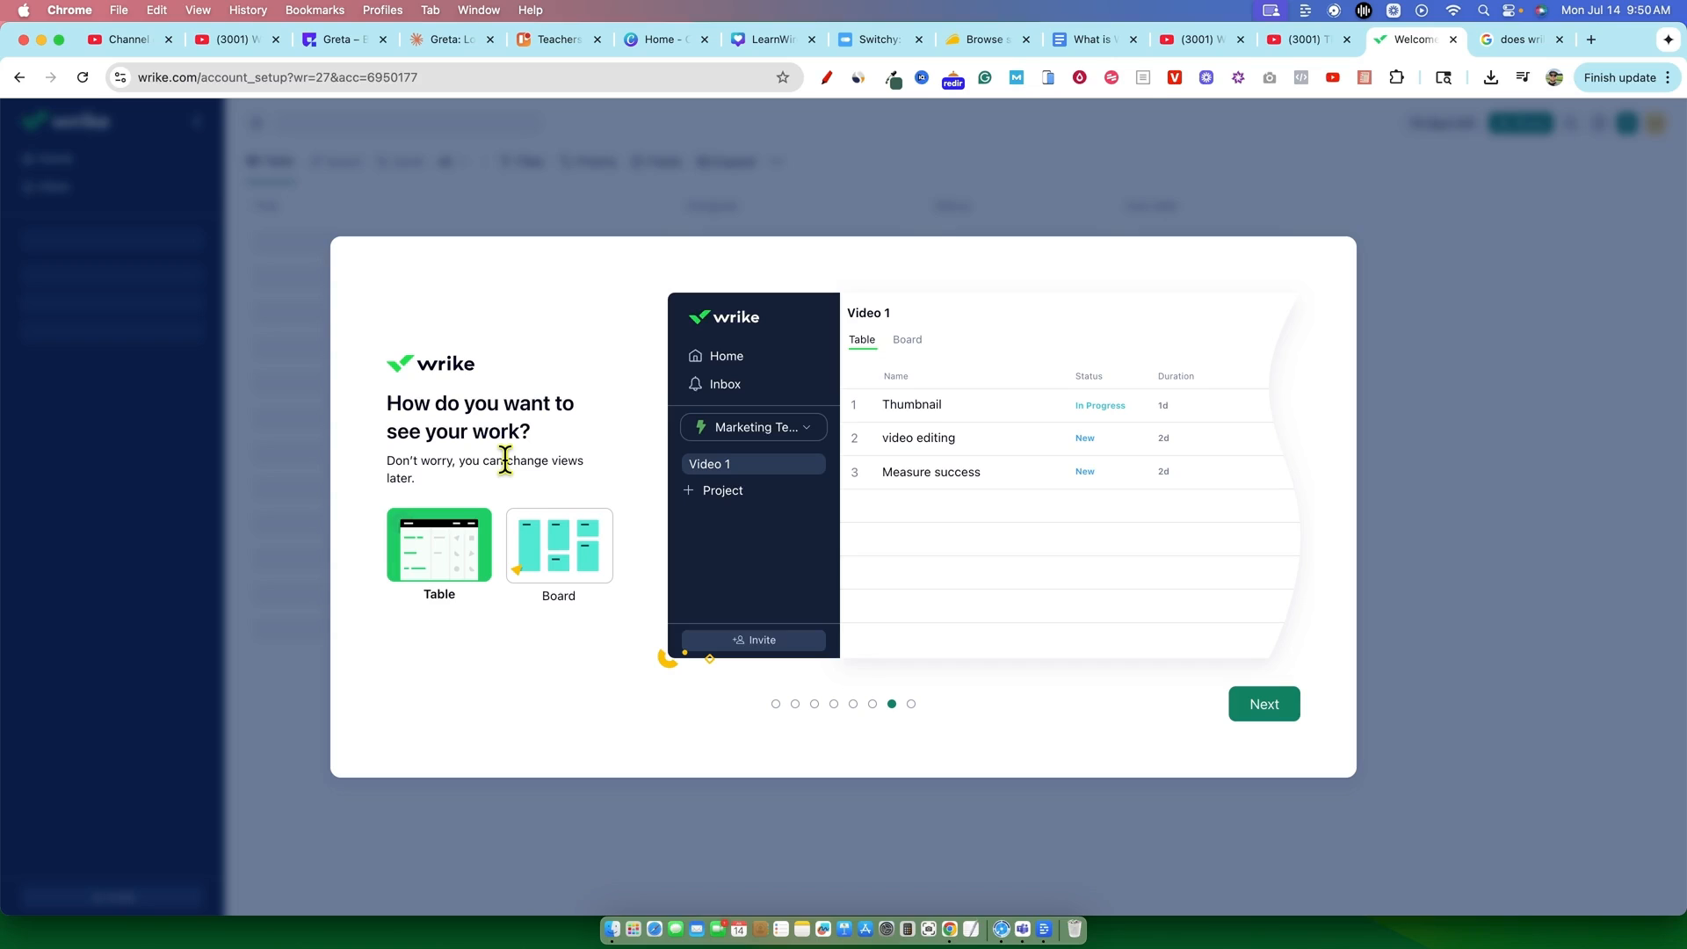
Compare the Board and Table previews, choose Table, and finish the setup without inviting any teammates.
left_click(557, 550)
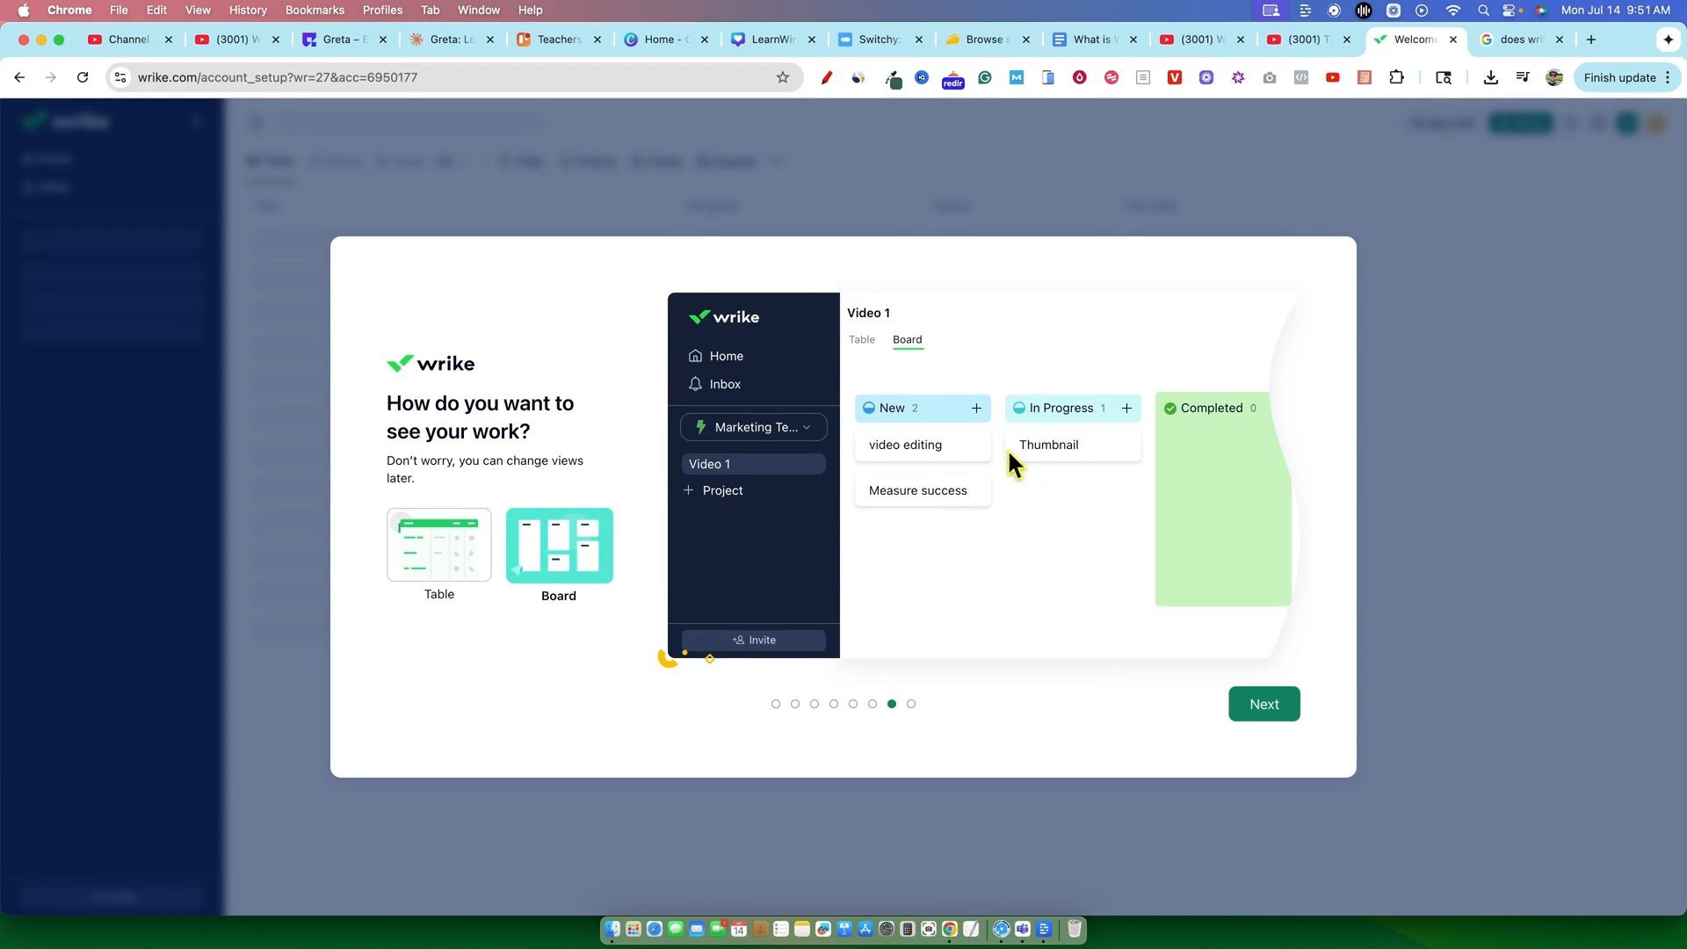
left_click(468, 566)
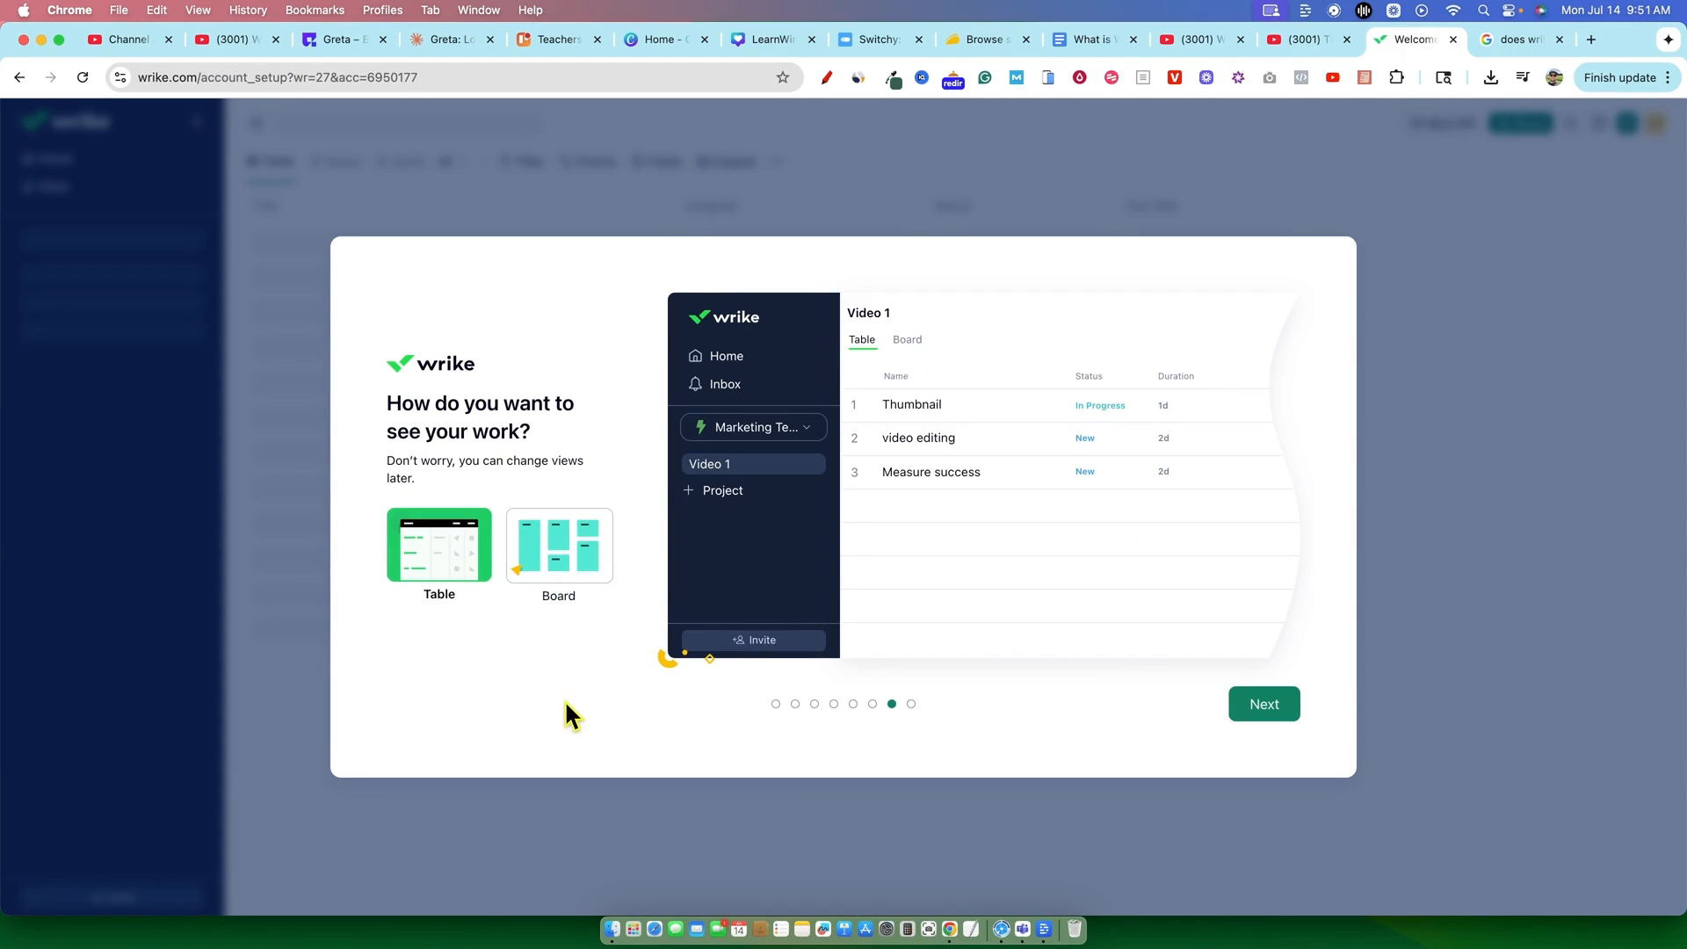
left_click(548, 557)
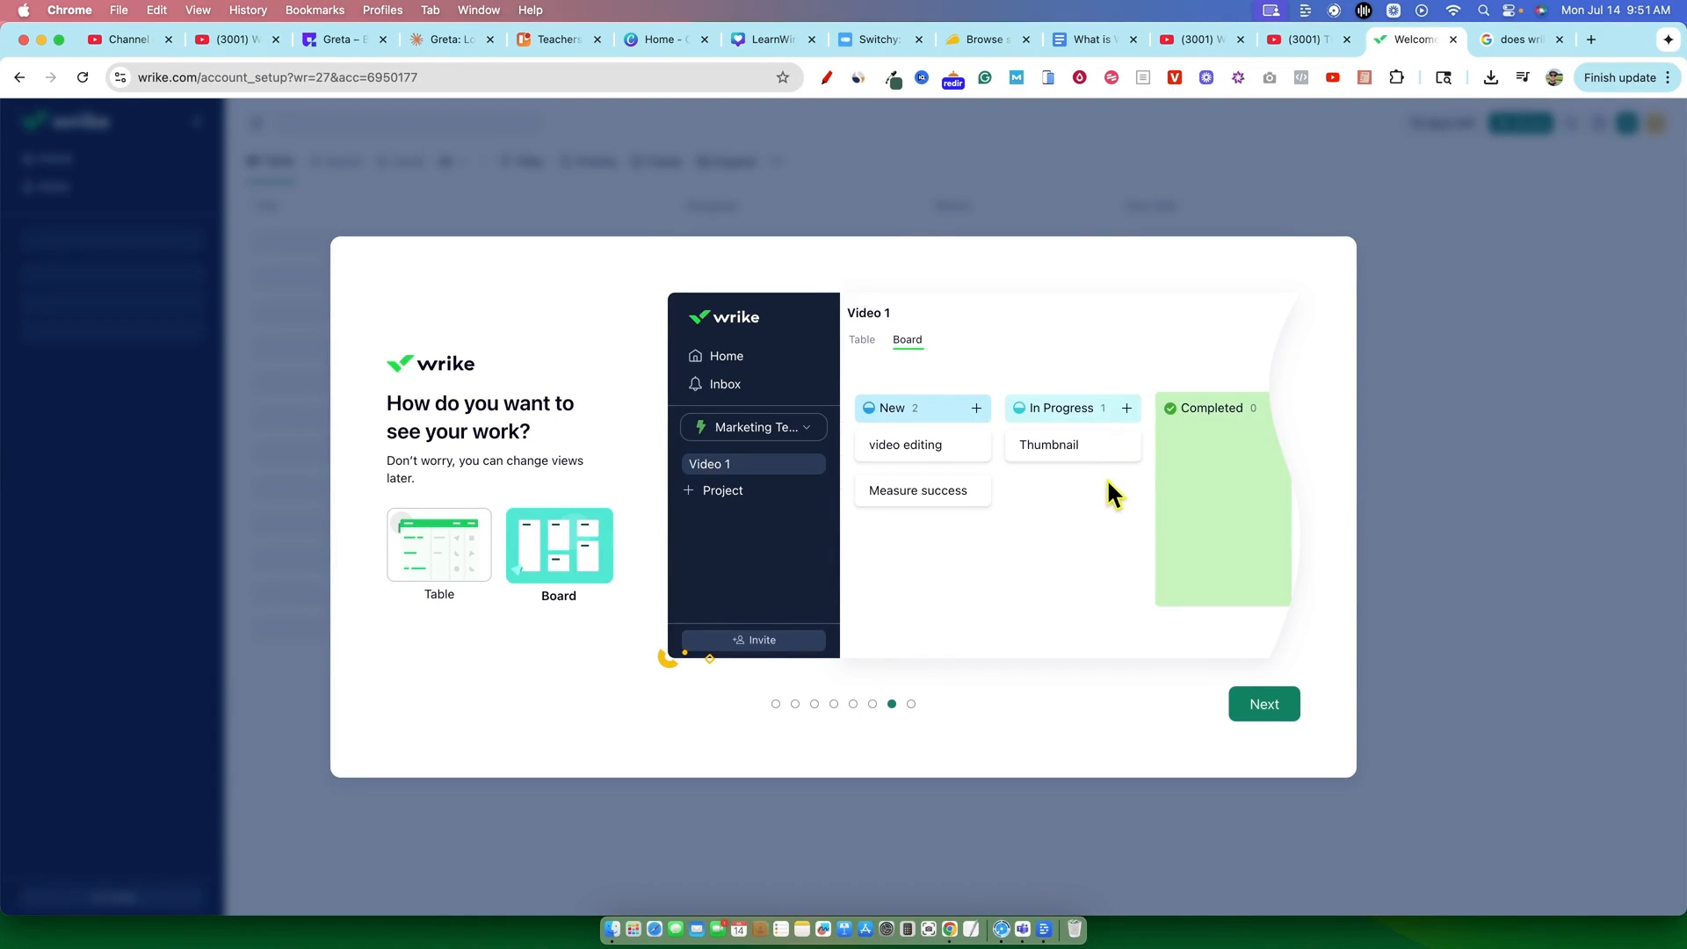
left_click(426, 570)
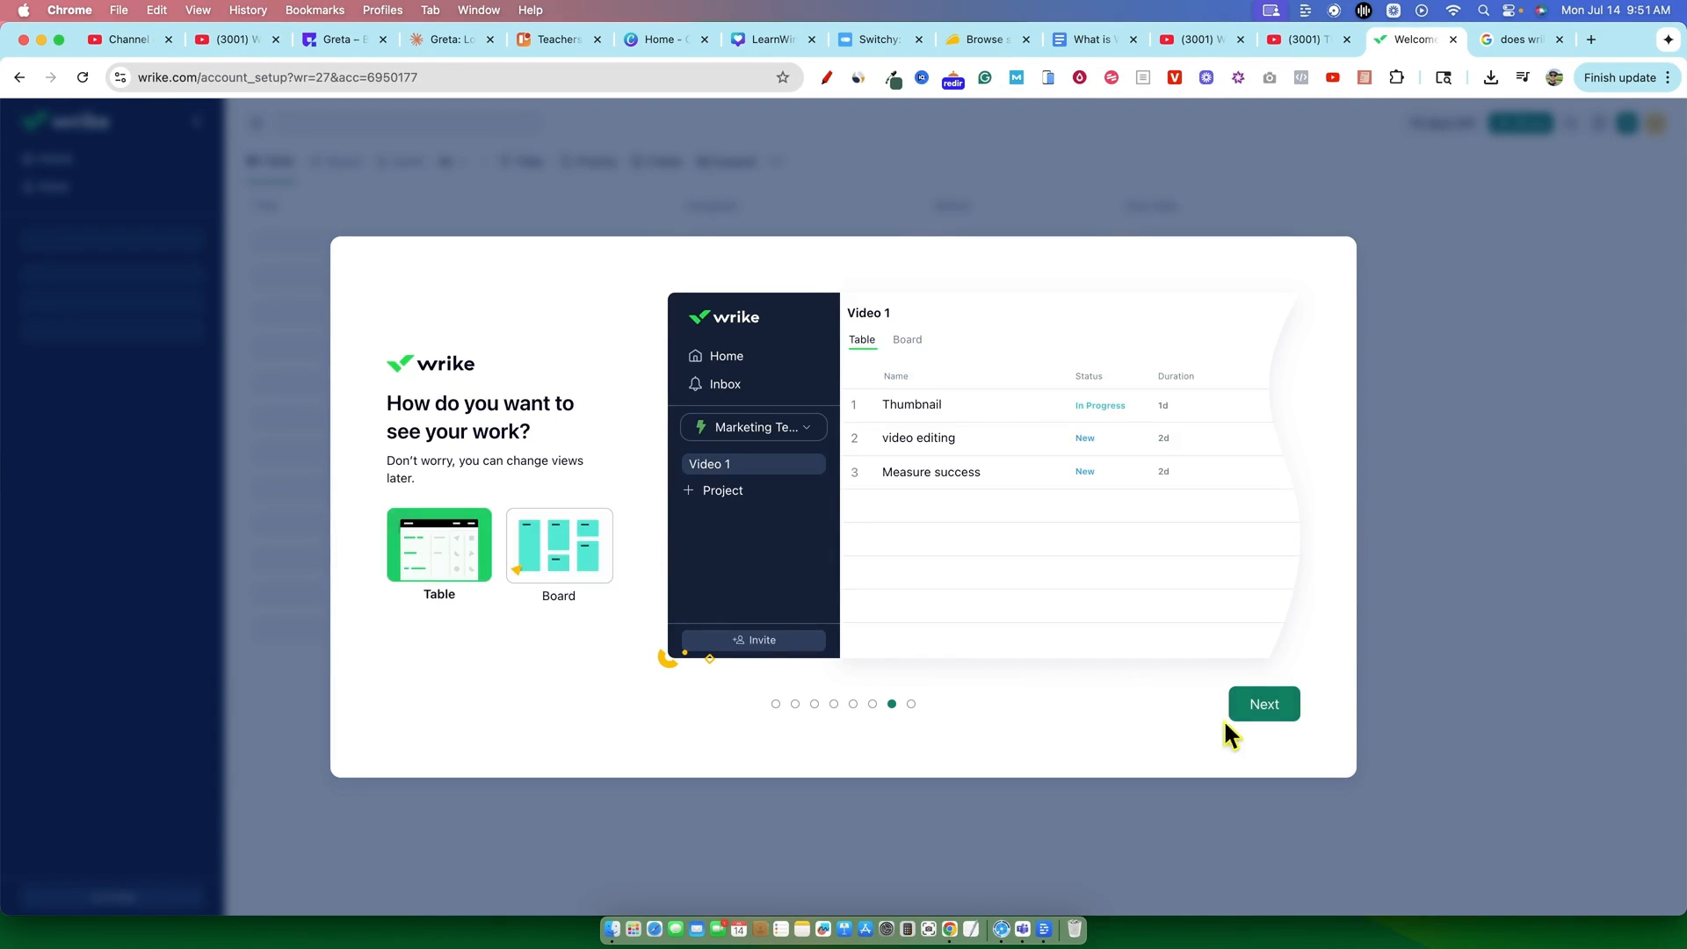
left_click(1274, 708)
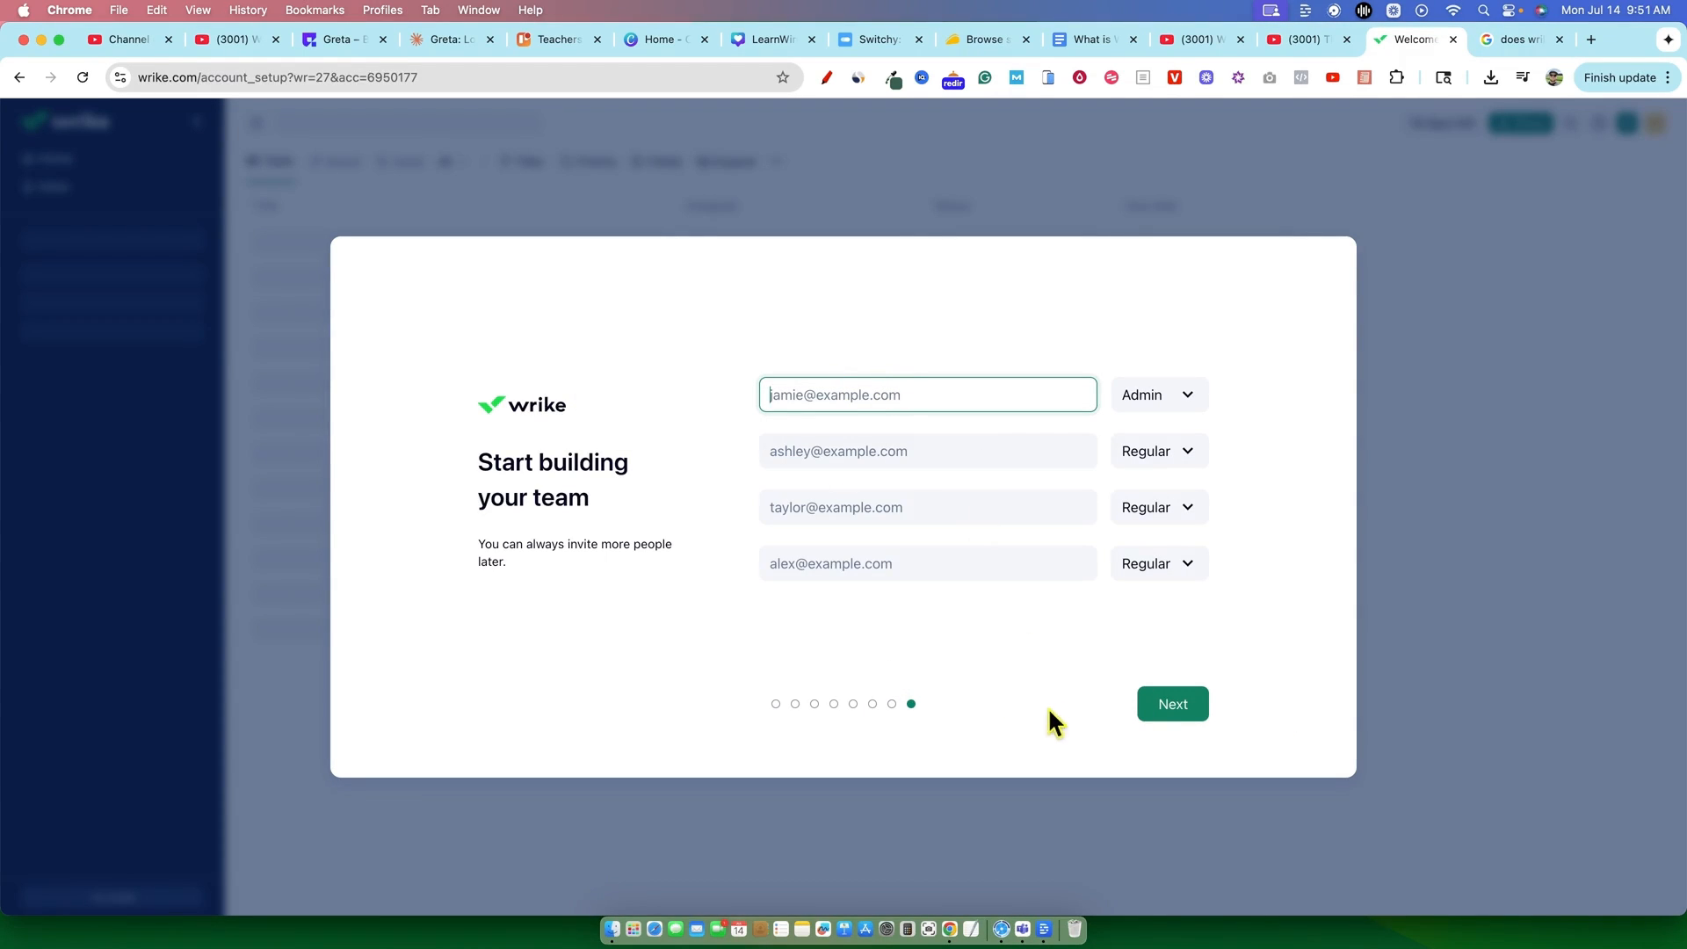
left_click(1176, 707)
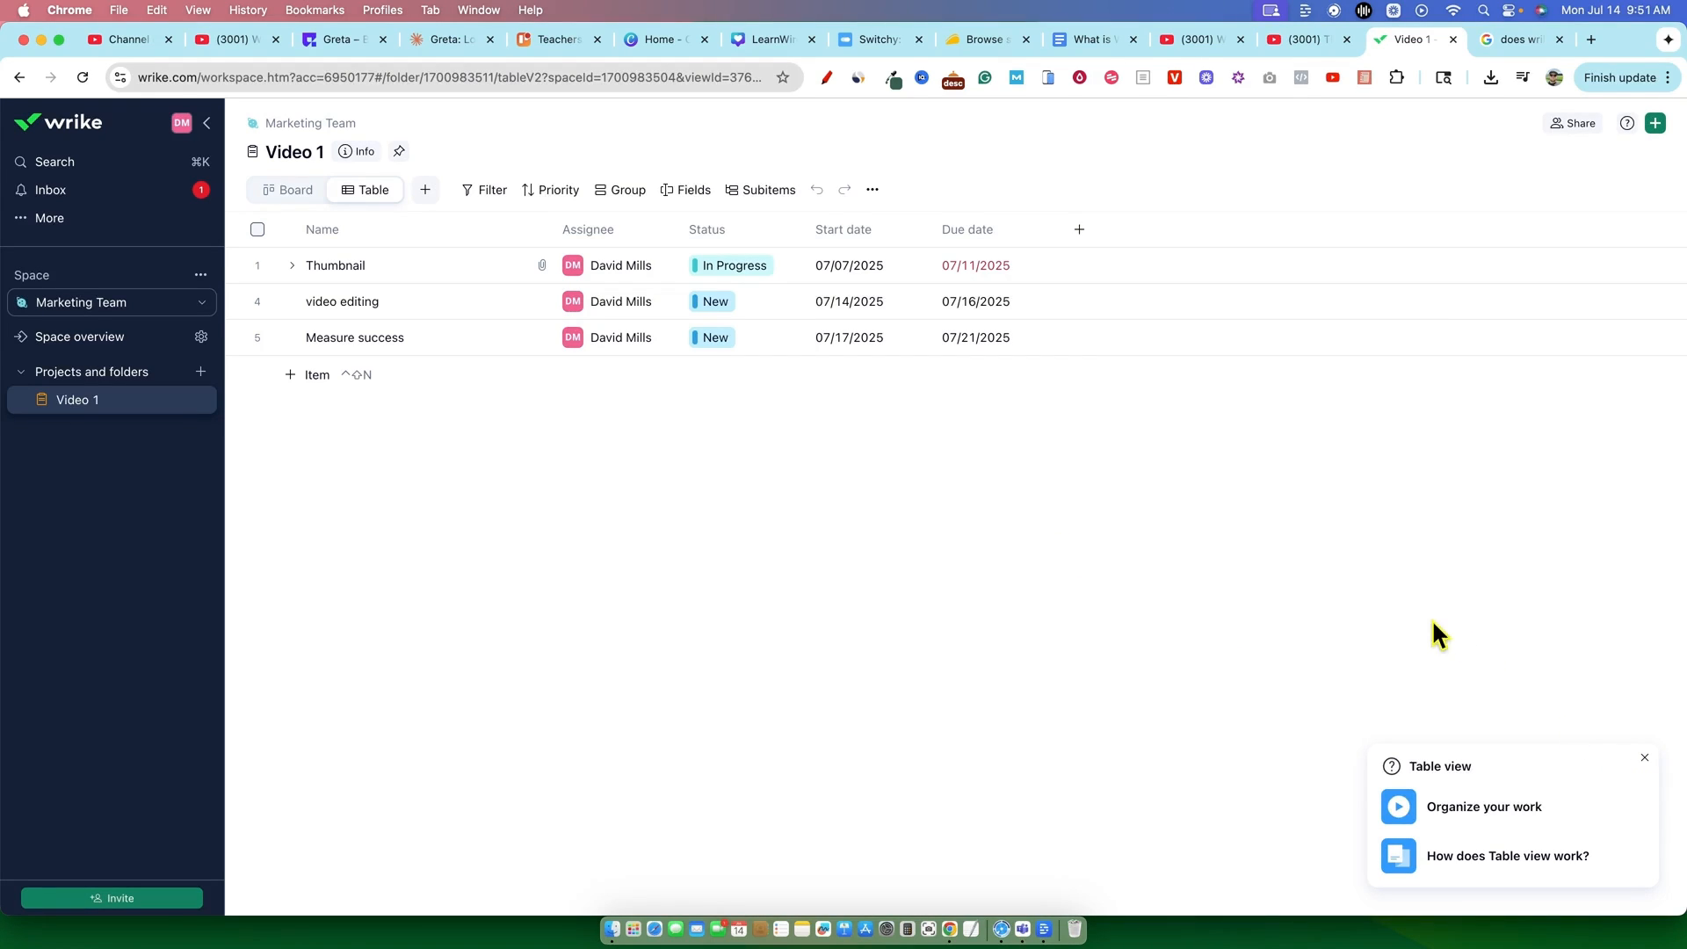
Dismiss the Table view tips, open the Thumbnail task's assignee for editing and block the site's notification request.
left_click(1645, 758)
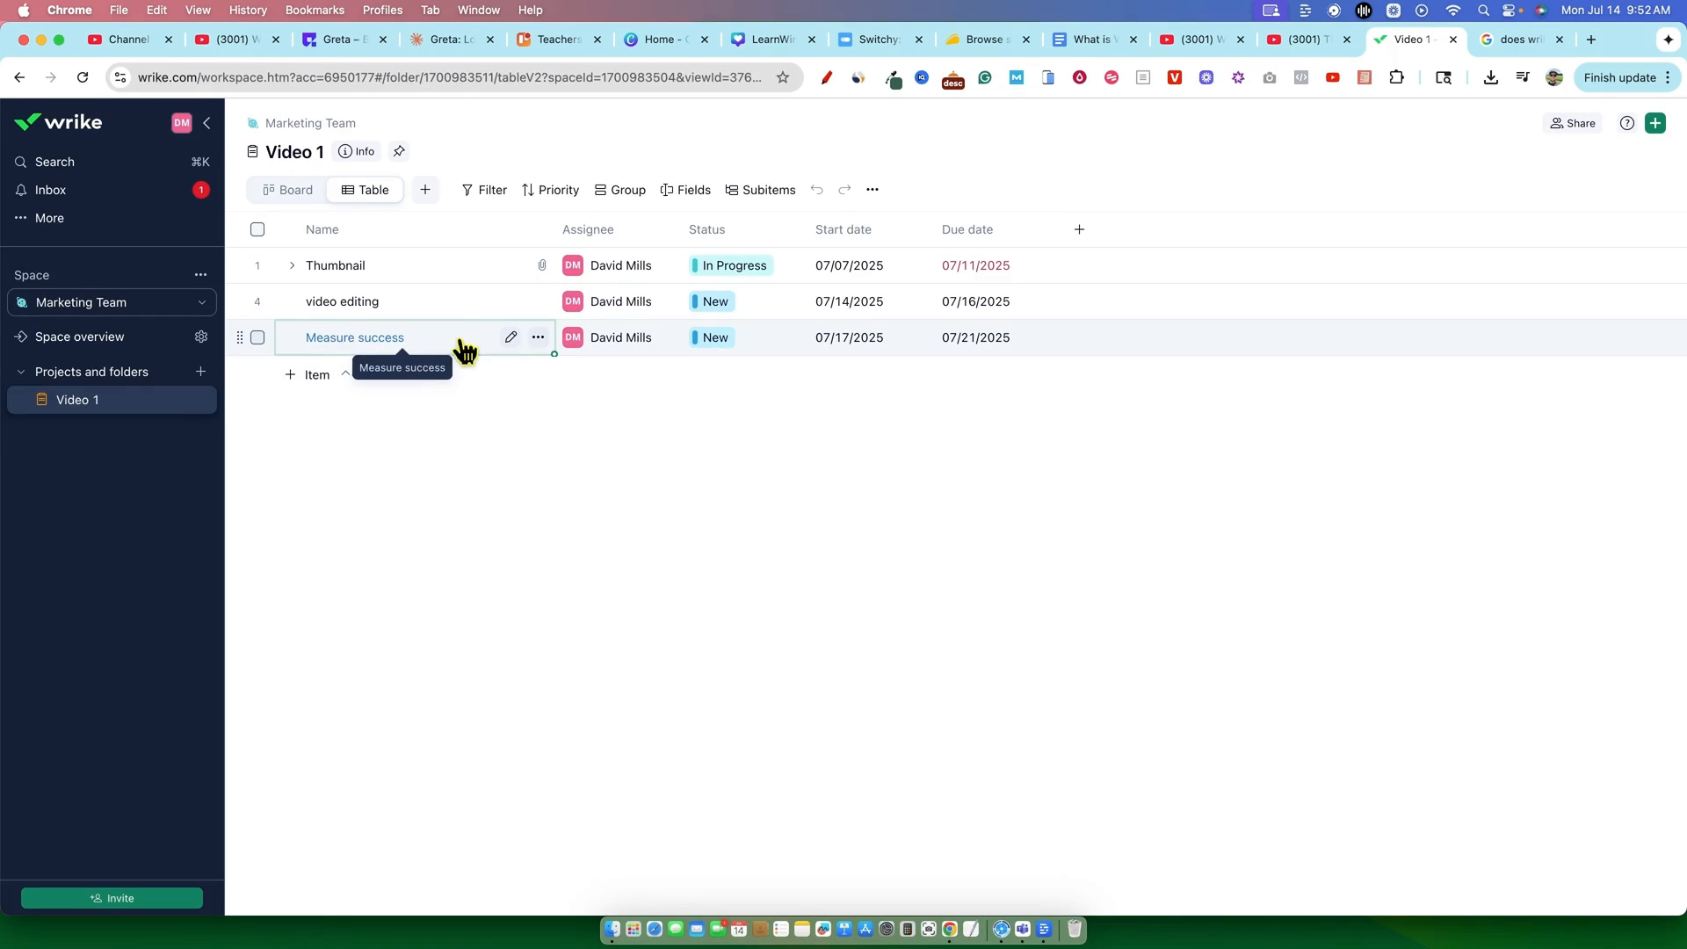
left_click(620, 264)
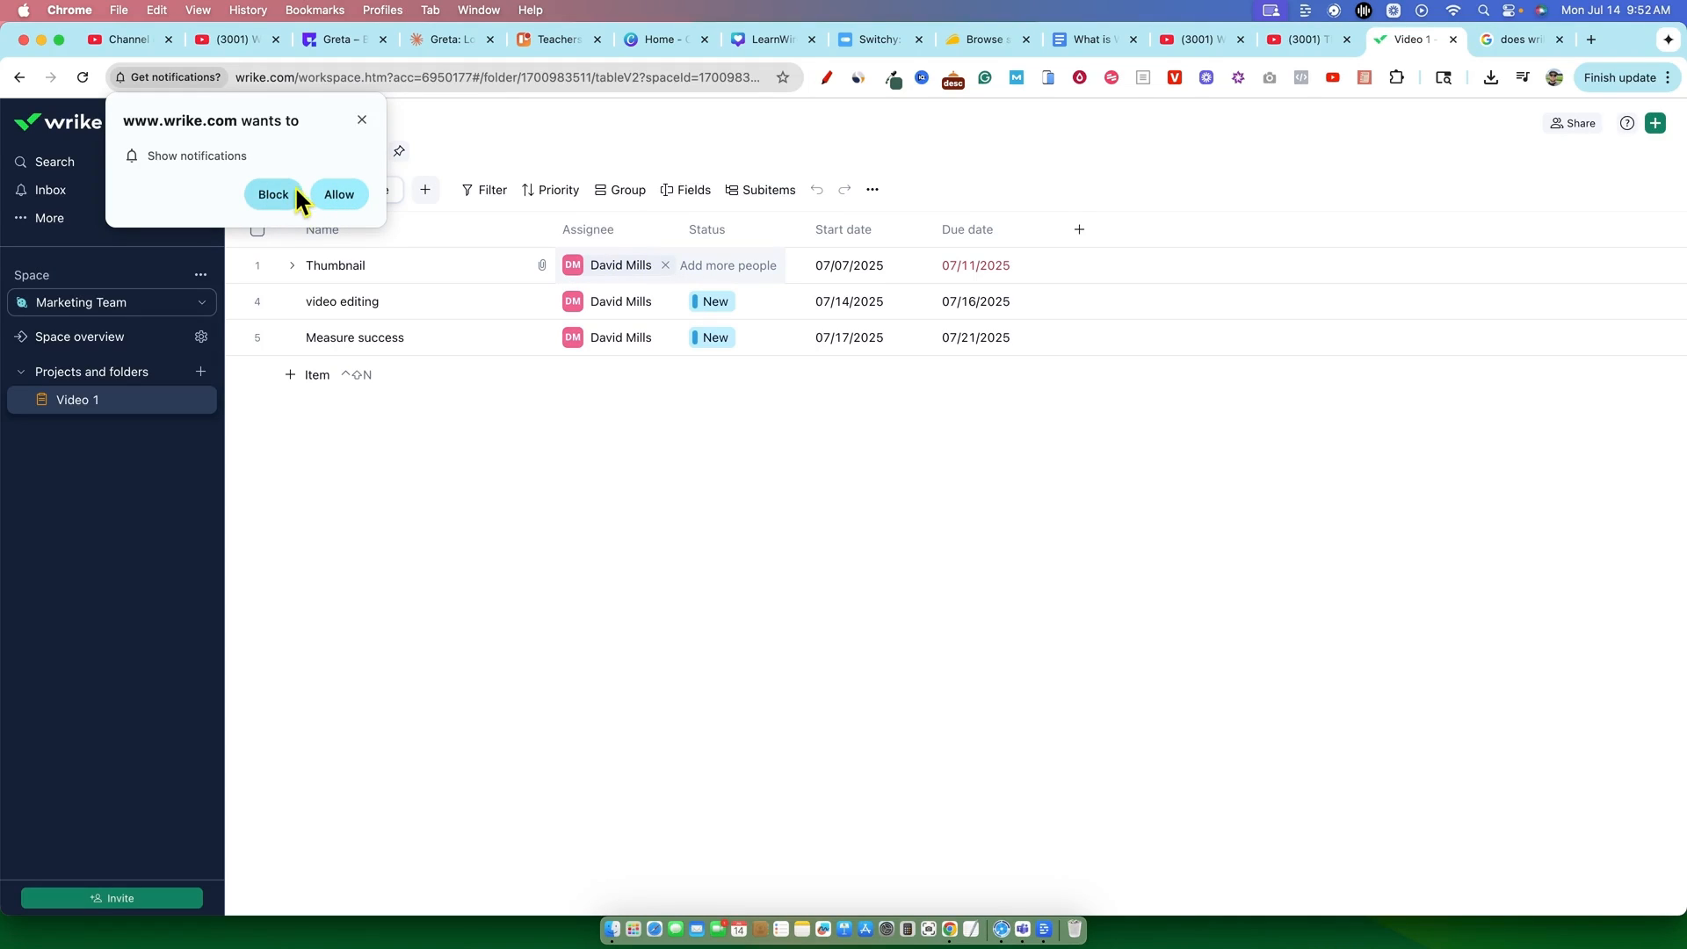
left_click(272, 196)
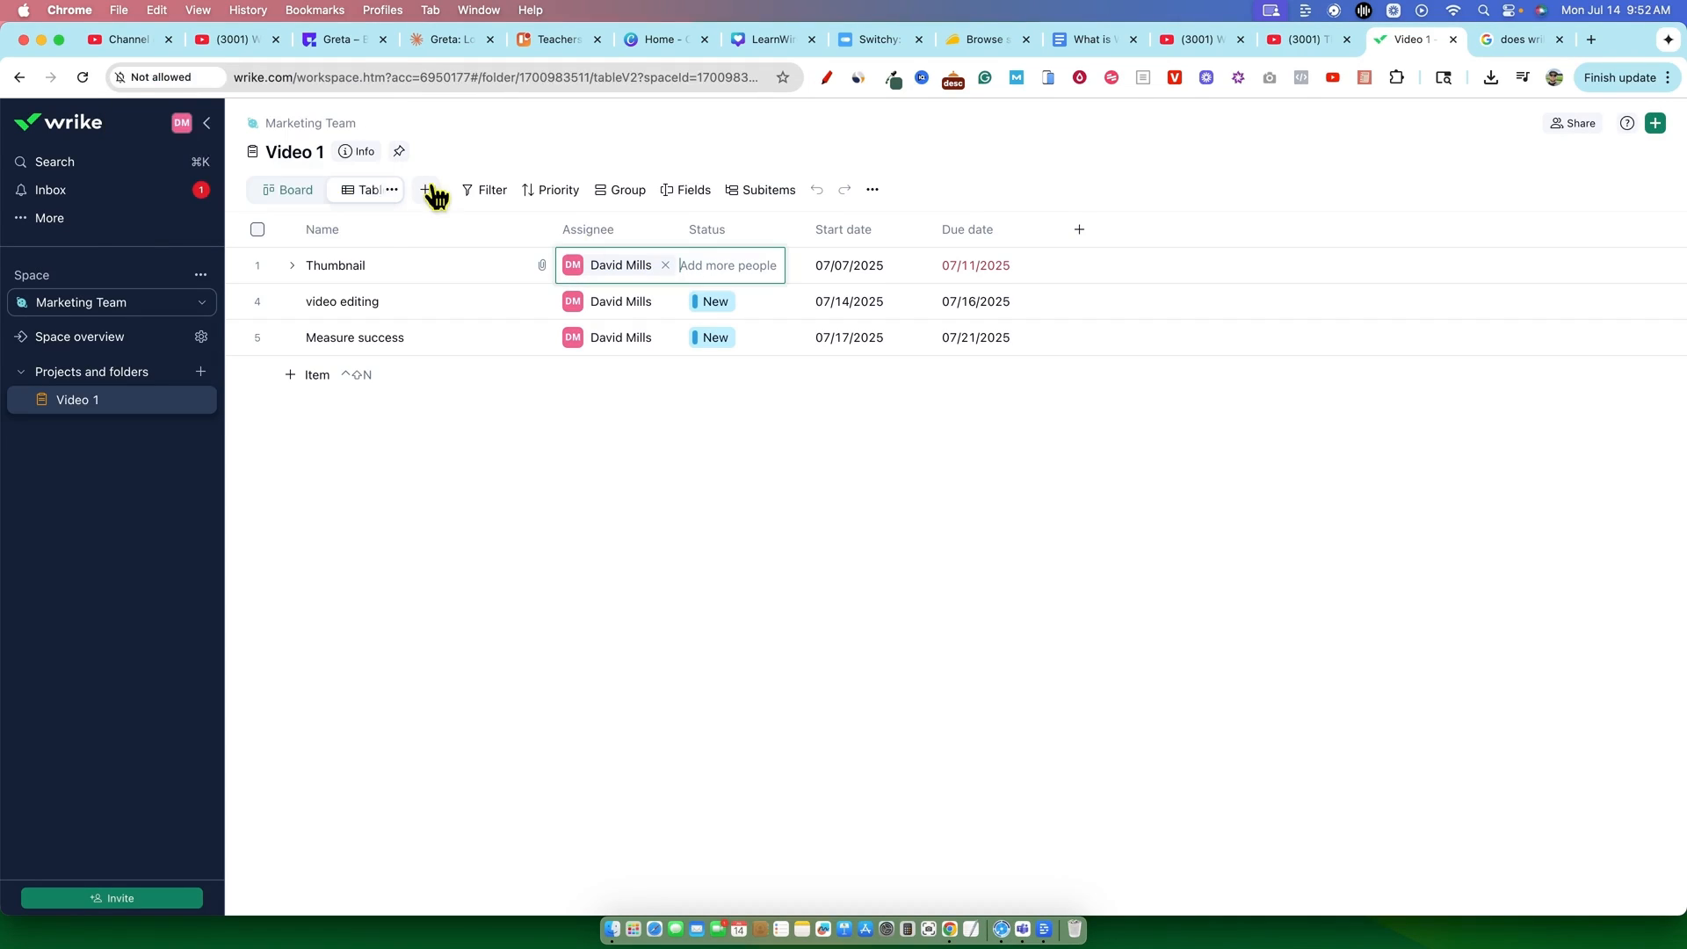
Set the status of the video editing task to In Progress and of the Measure success task to Completed.
left_click(714, 300)
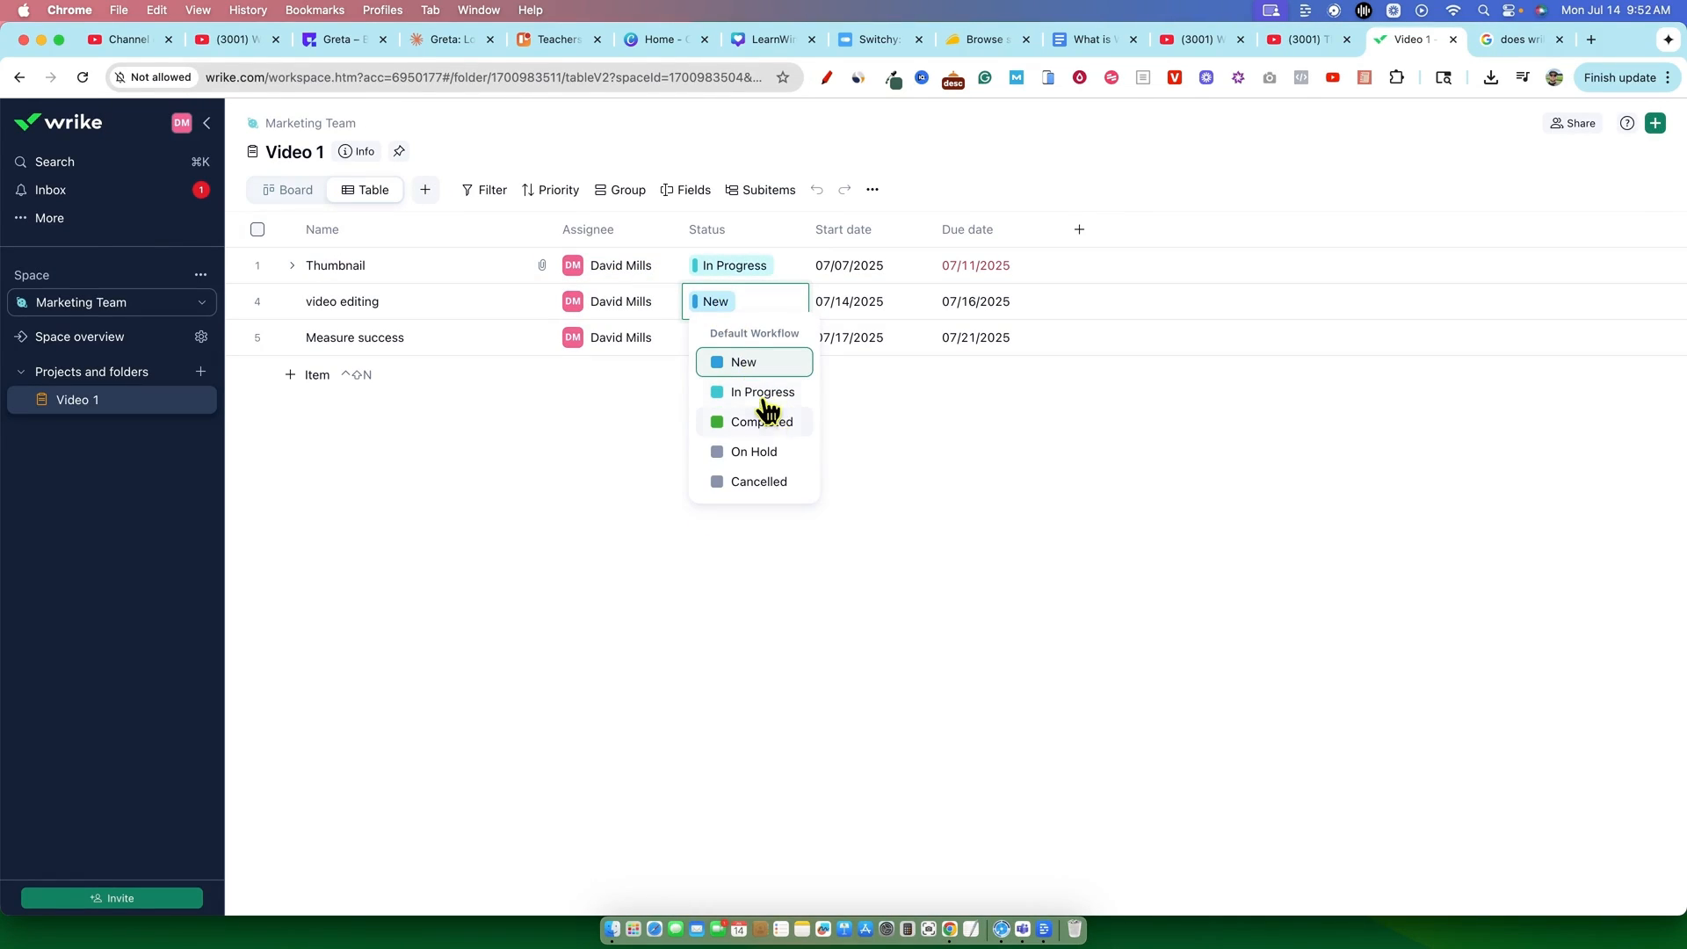
left_click(770, 395)
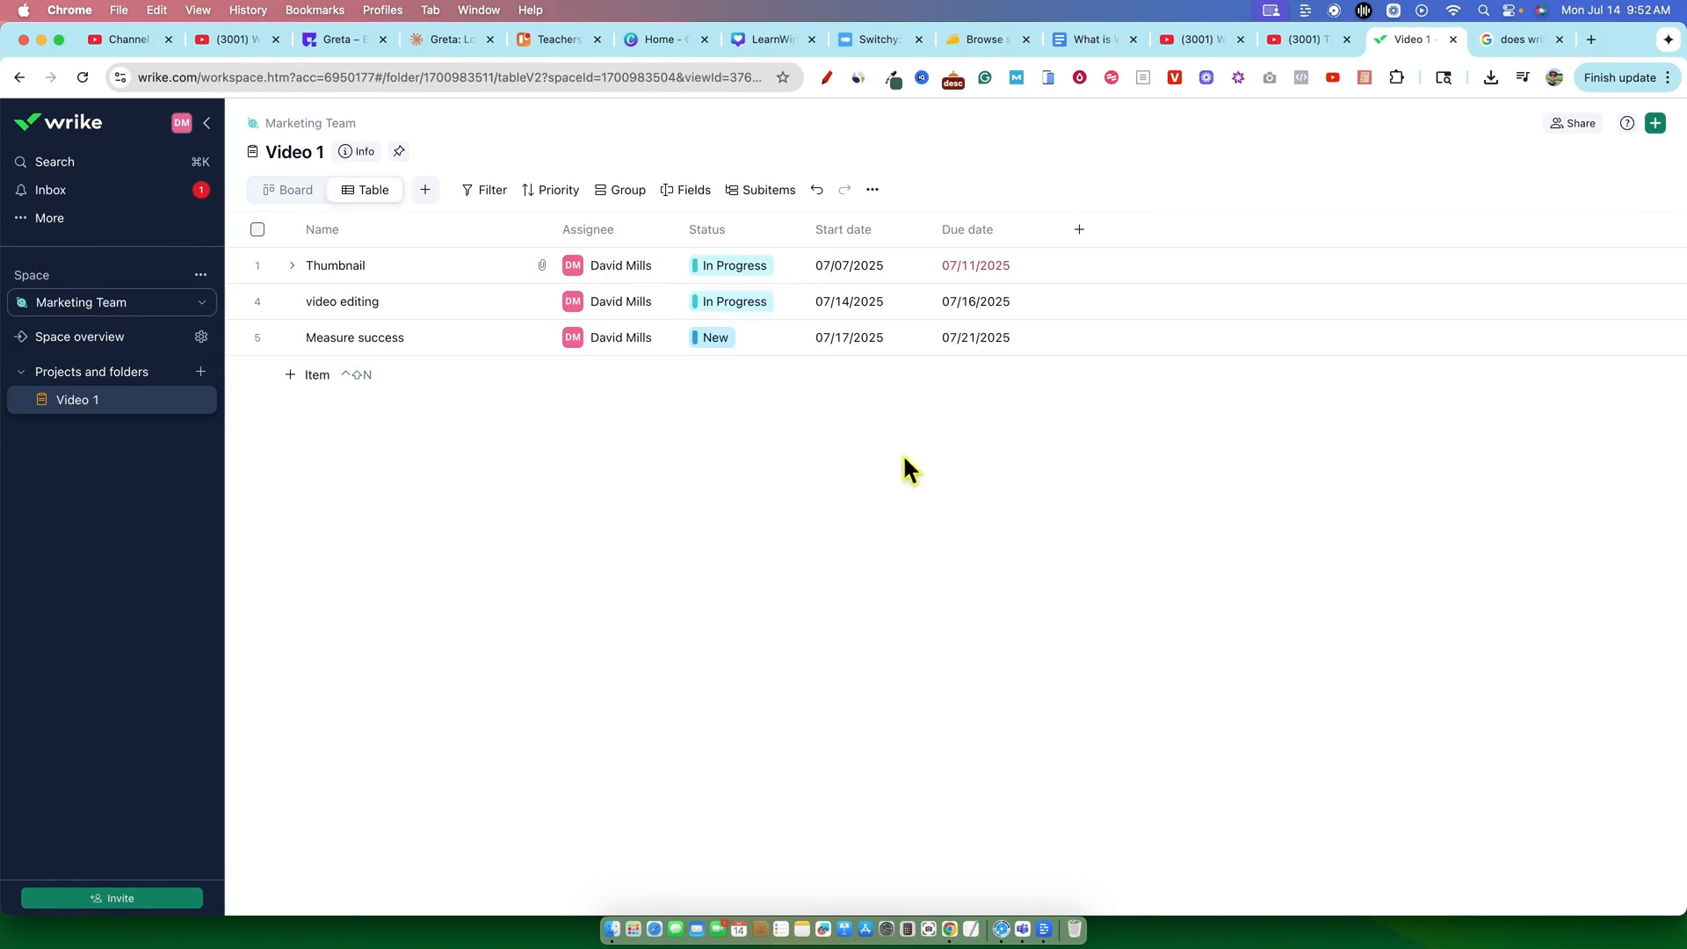
left_click(708, 337)
left_click(753, 456)
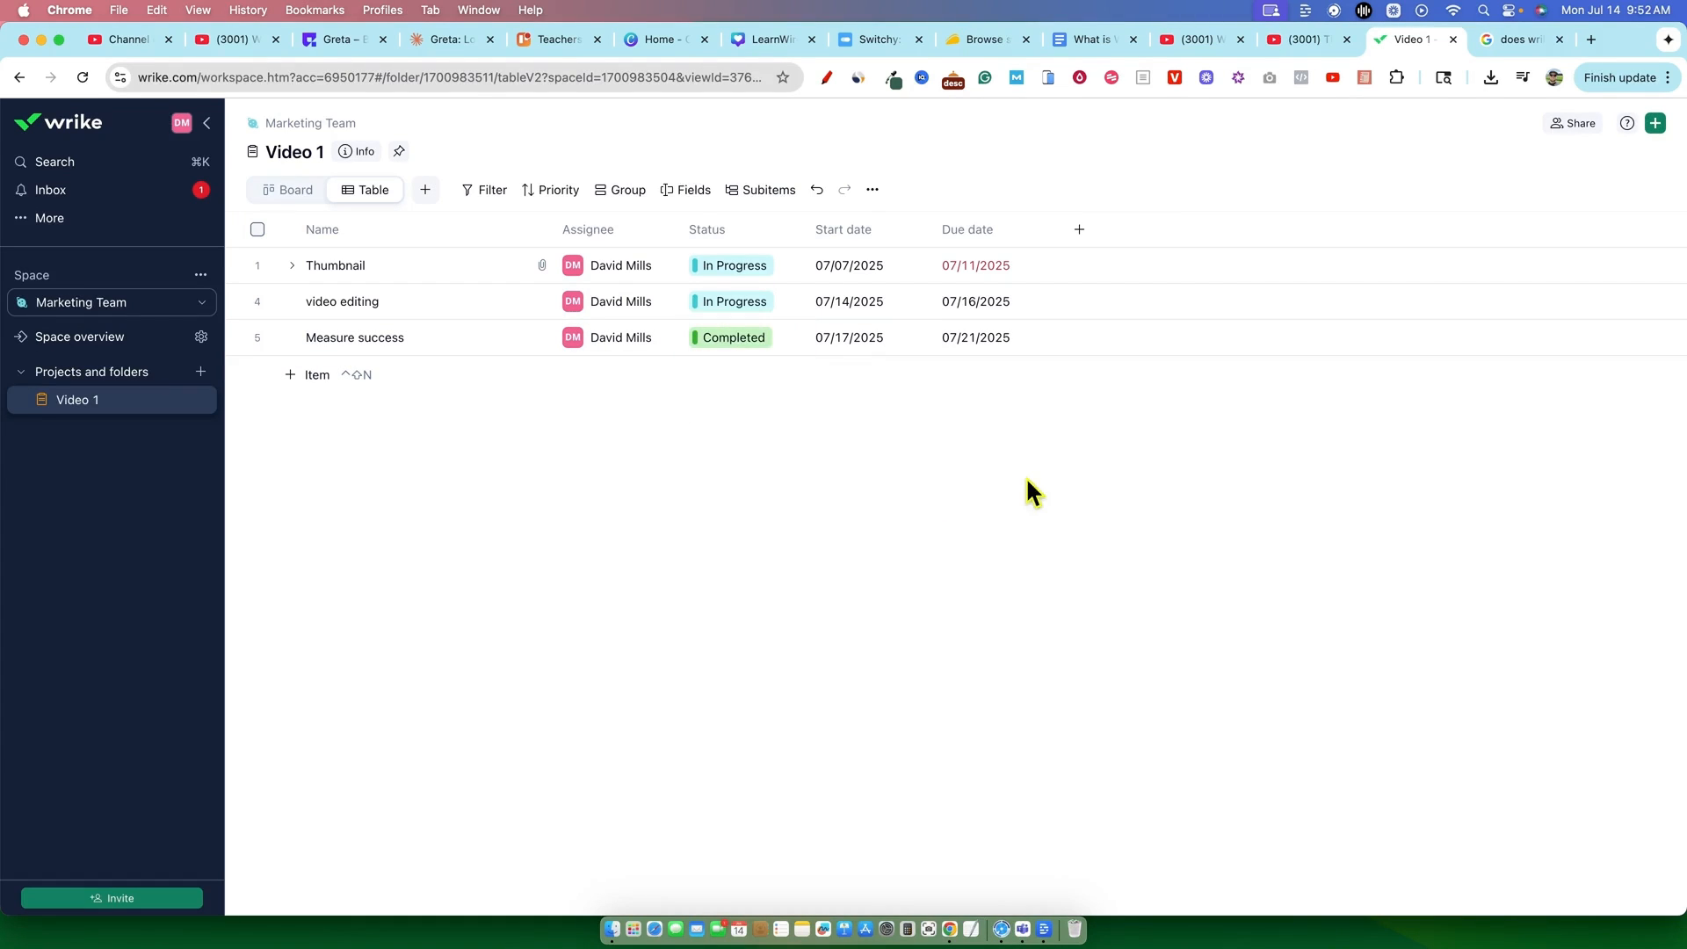
Add the Files column to the Video 1 table and preview the file attached to the Thumbnail task.
left_click(1079, 229)
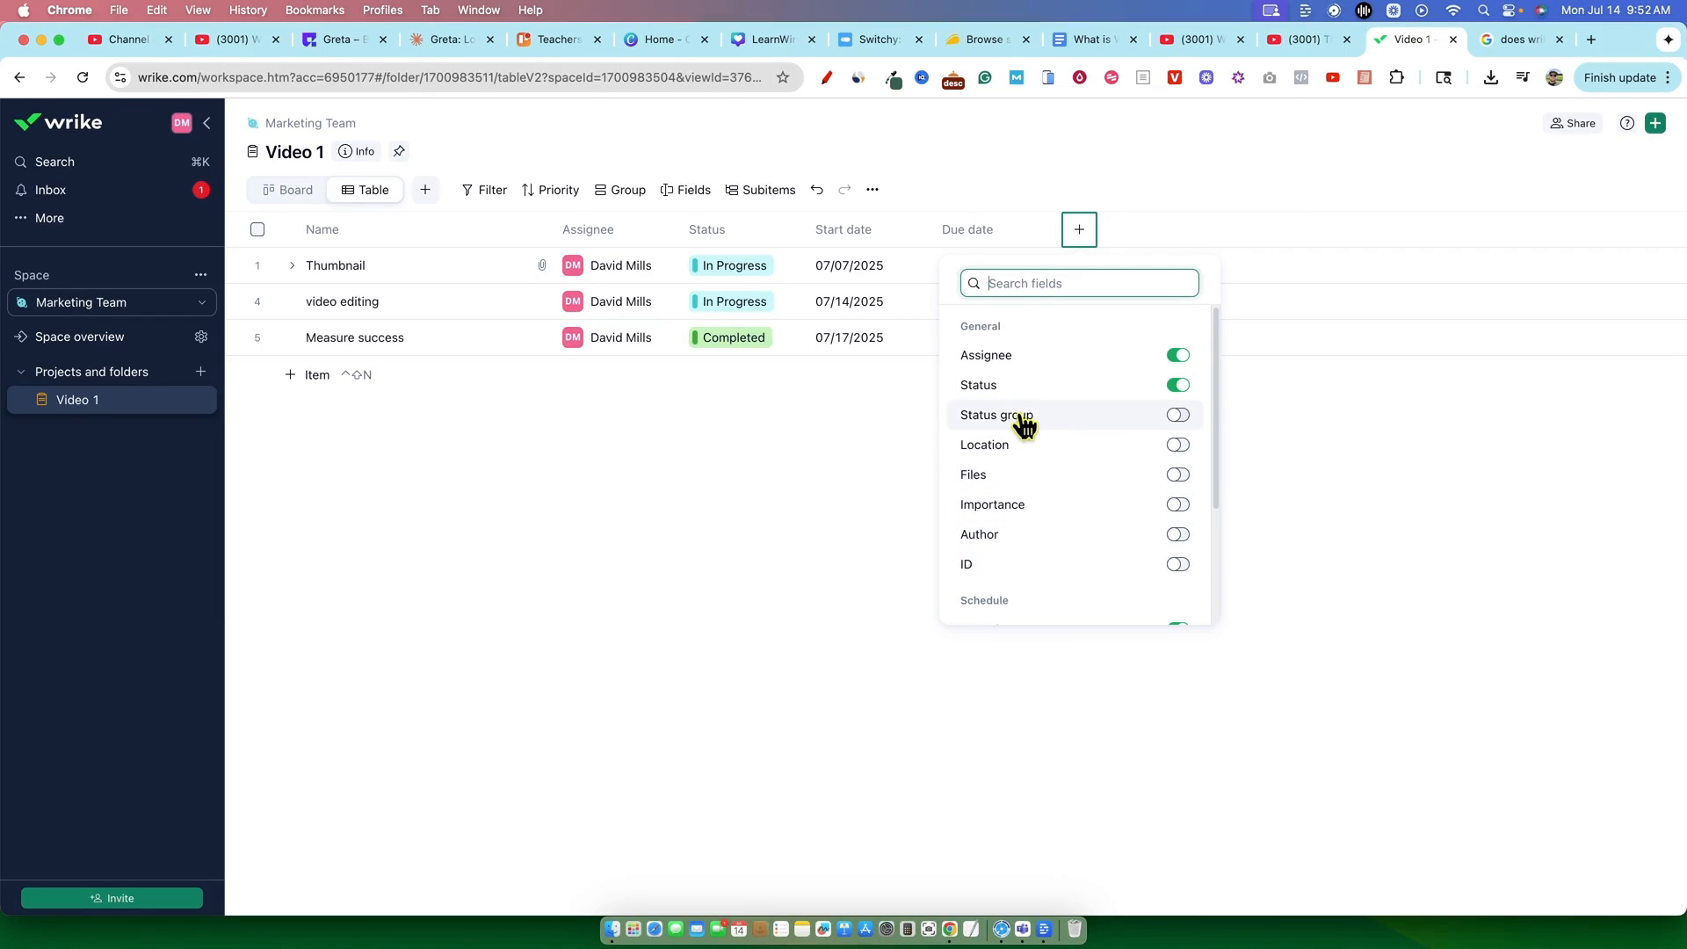
left_click(1158, 479)
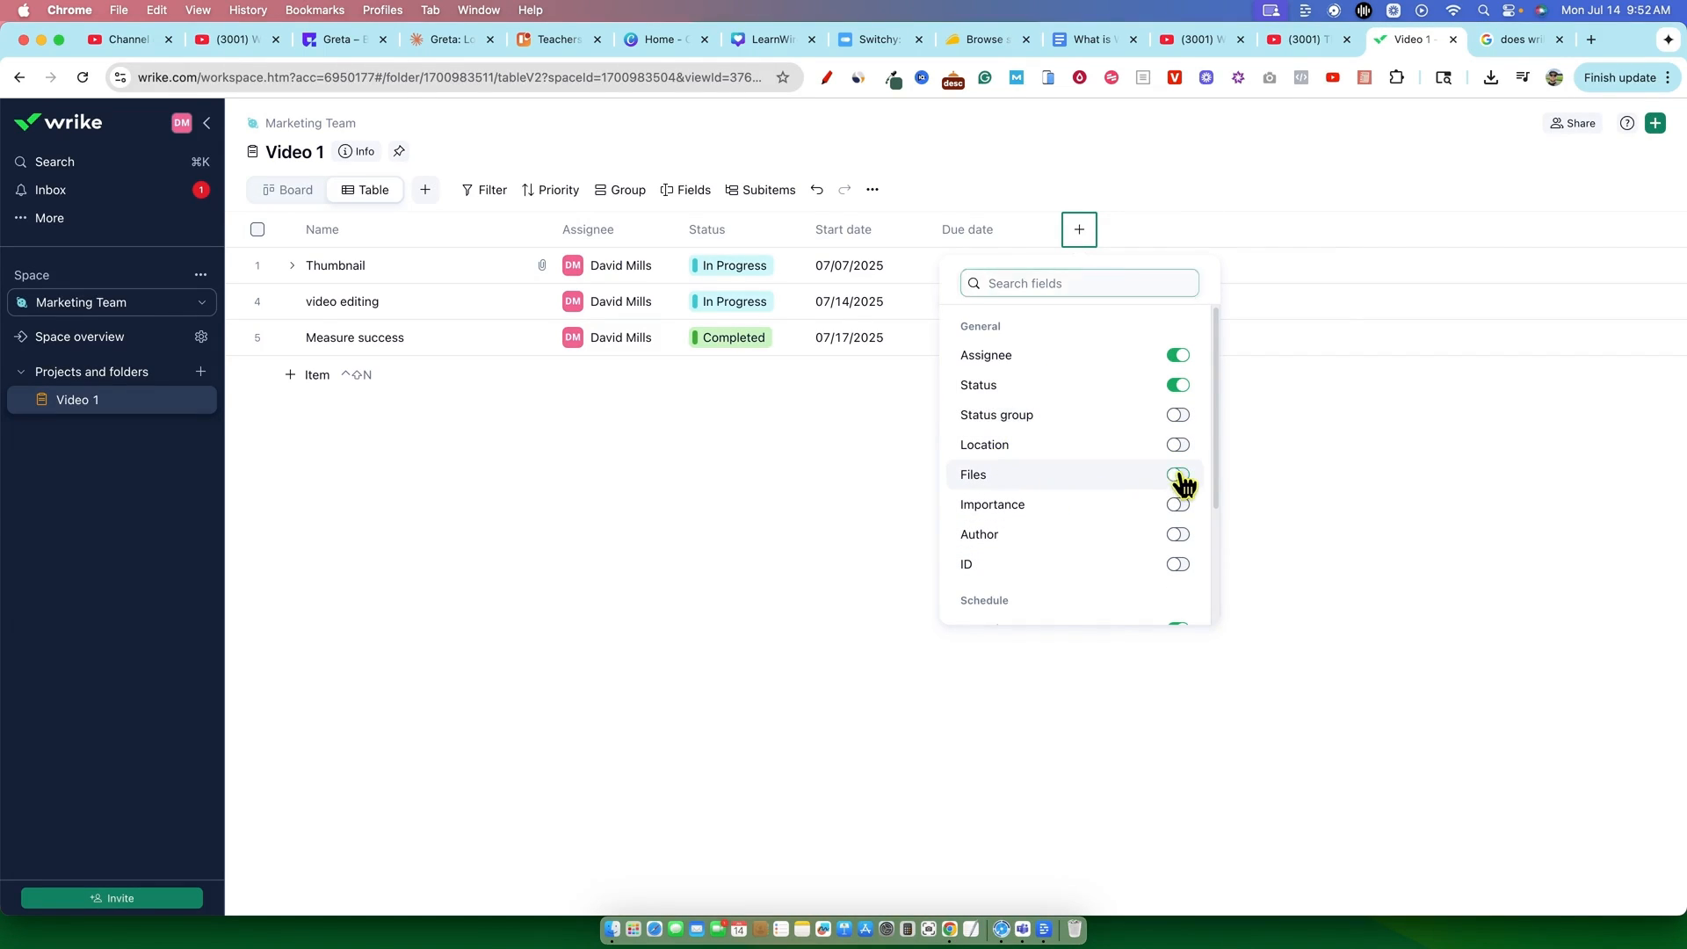
left_click(1092, 272)
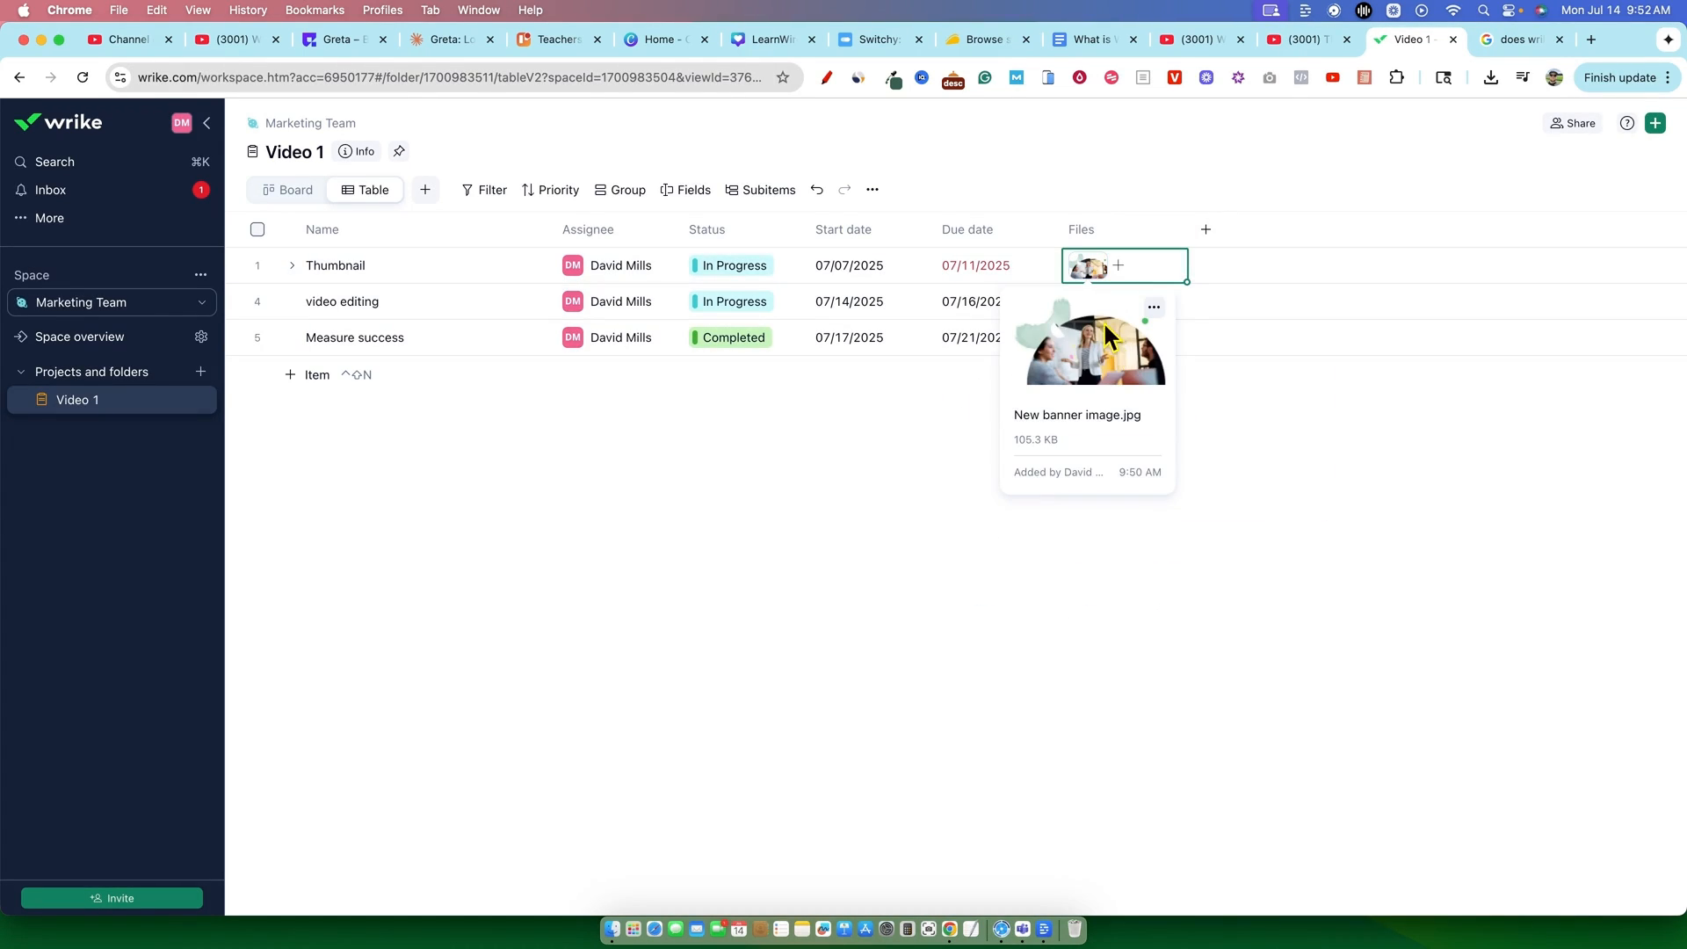
Attach skool 9 per month update.mp4 from the computer's YouTube Videos folder to the video editing task.
left_click(1081, 303)
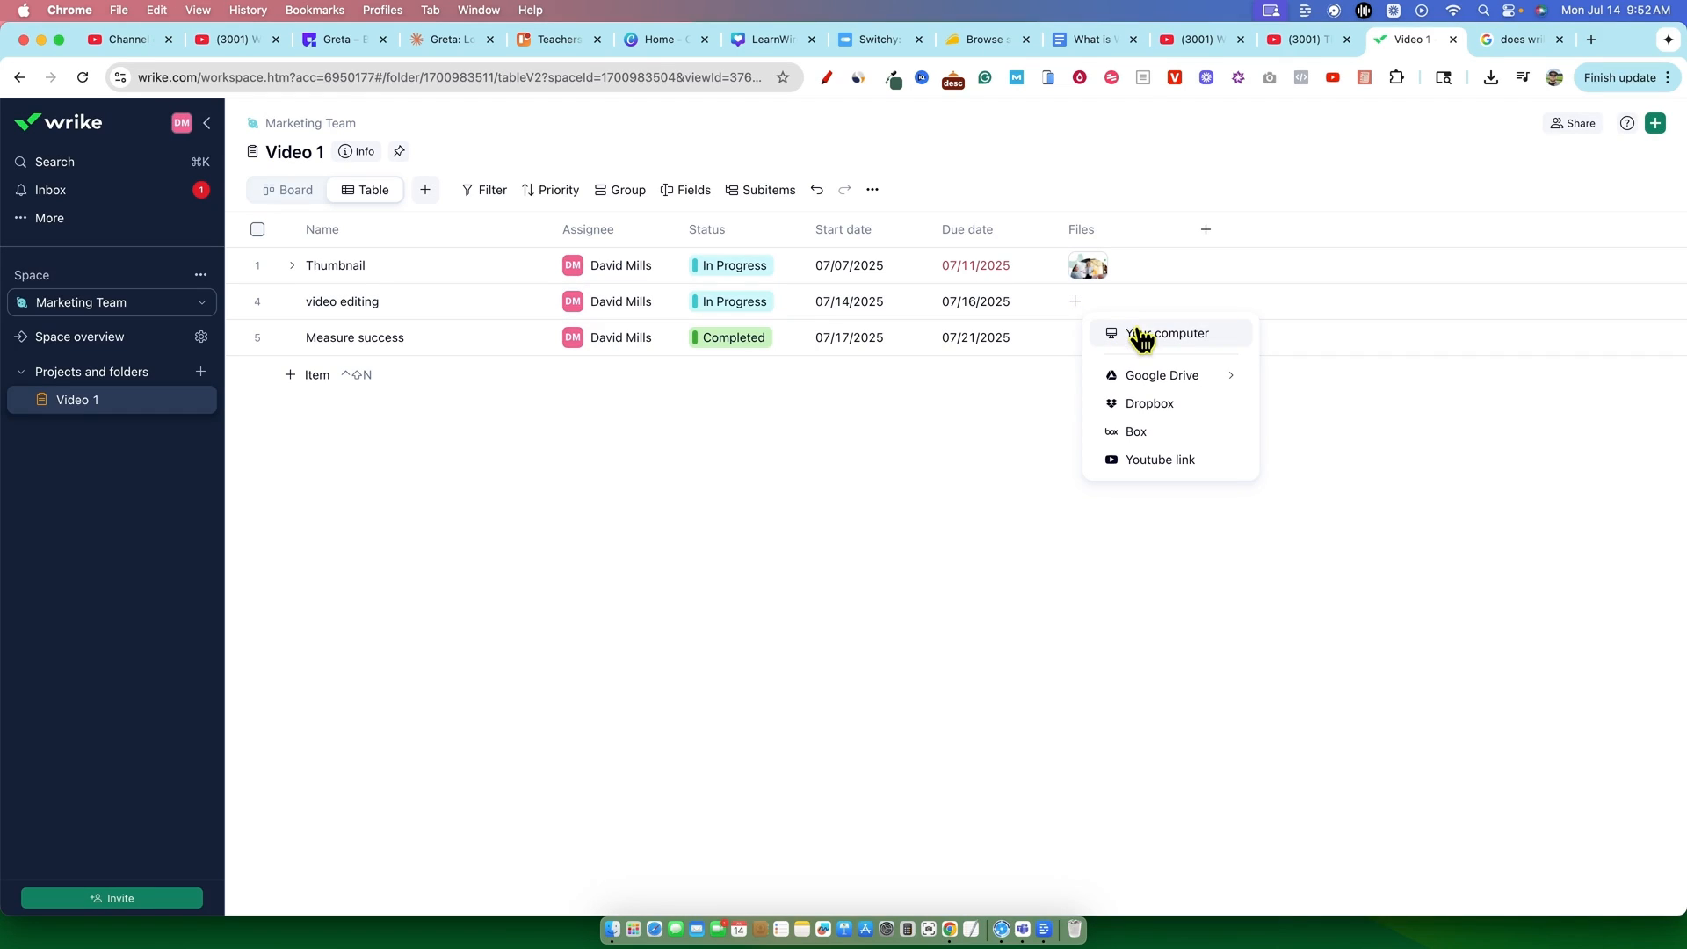
mouse_move(1161, 379)
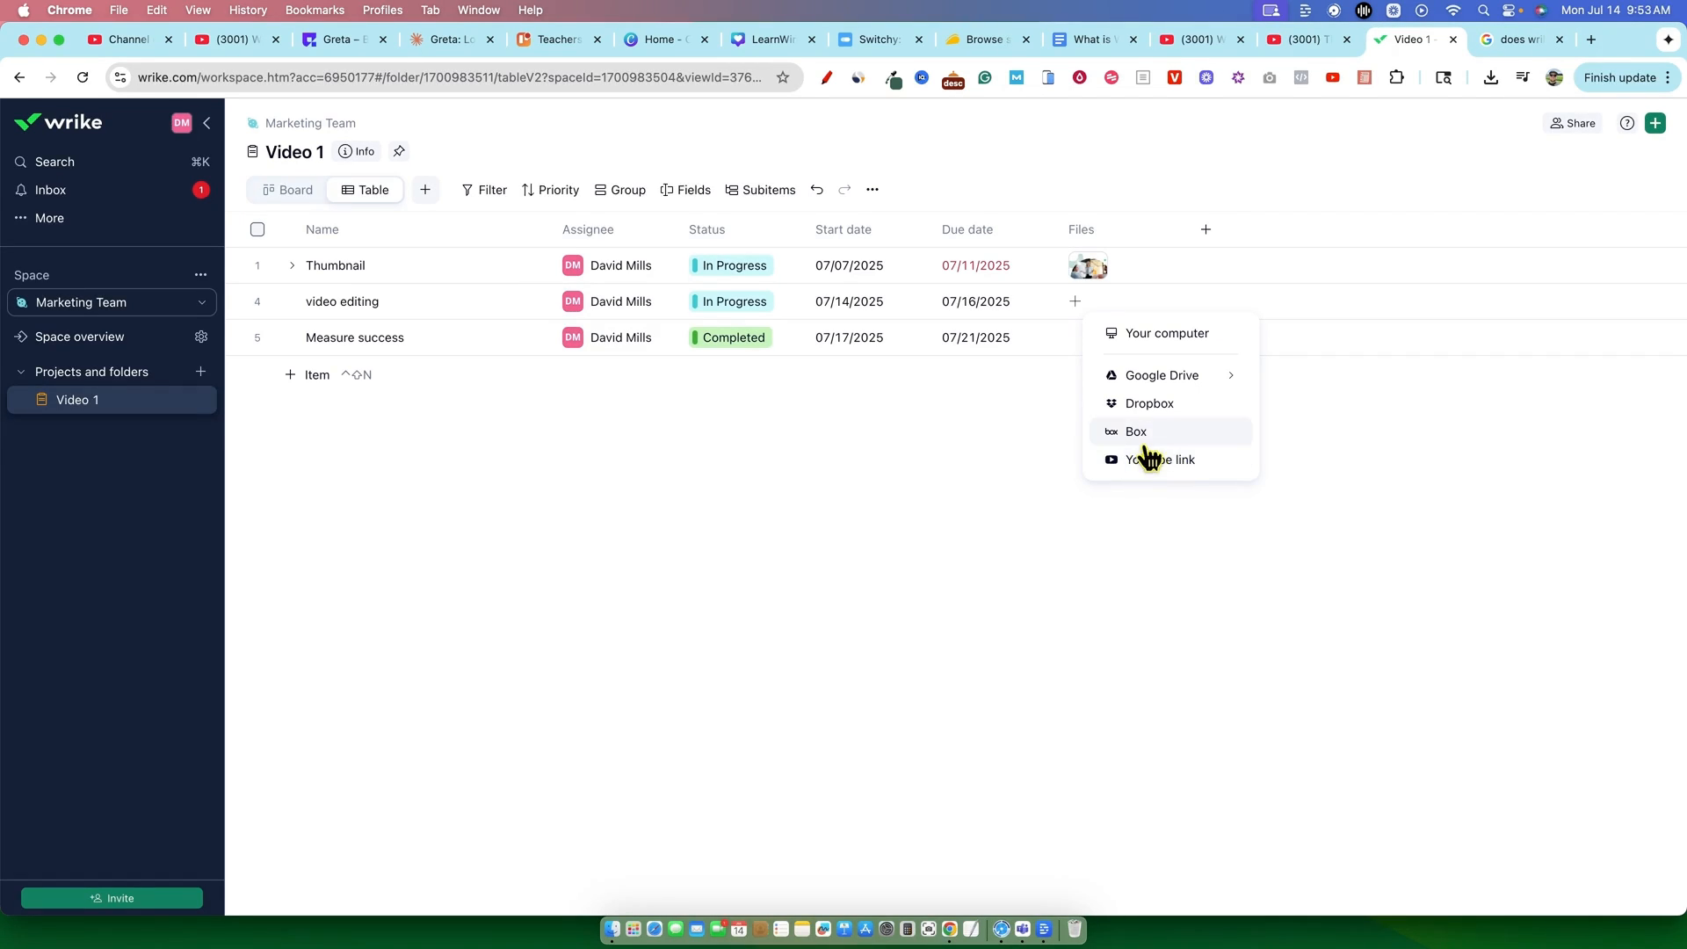
left_click(1153, 341)
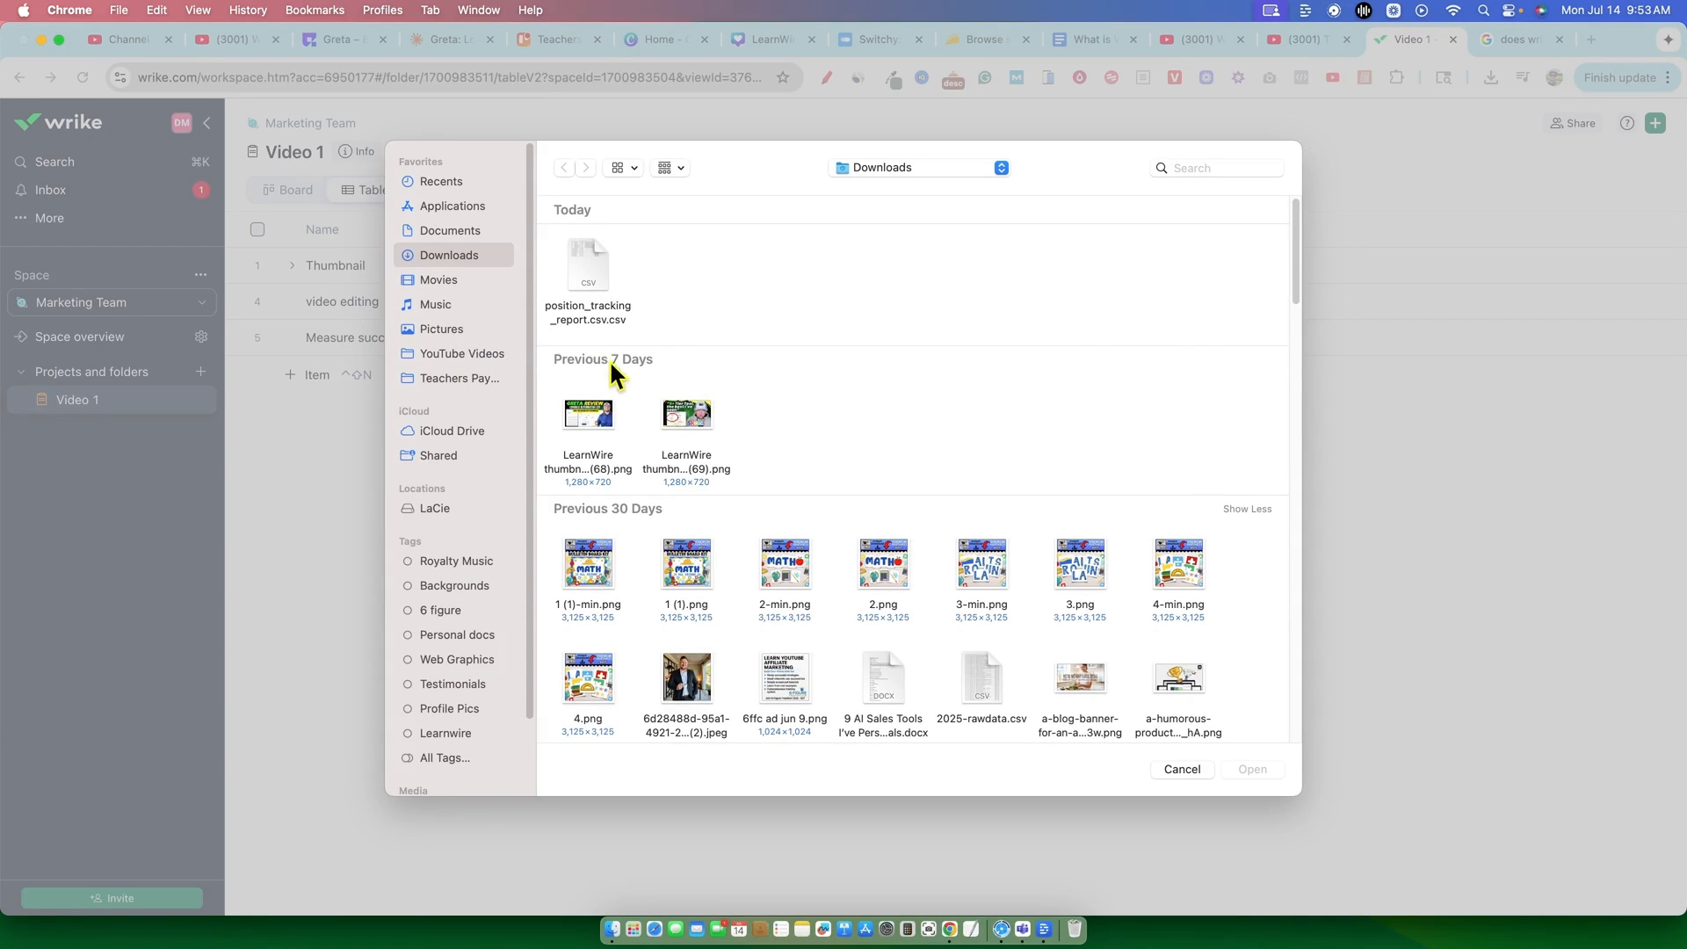
left_click(480, 354)
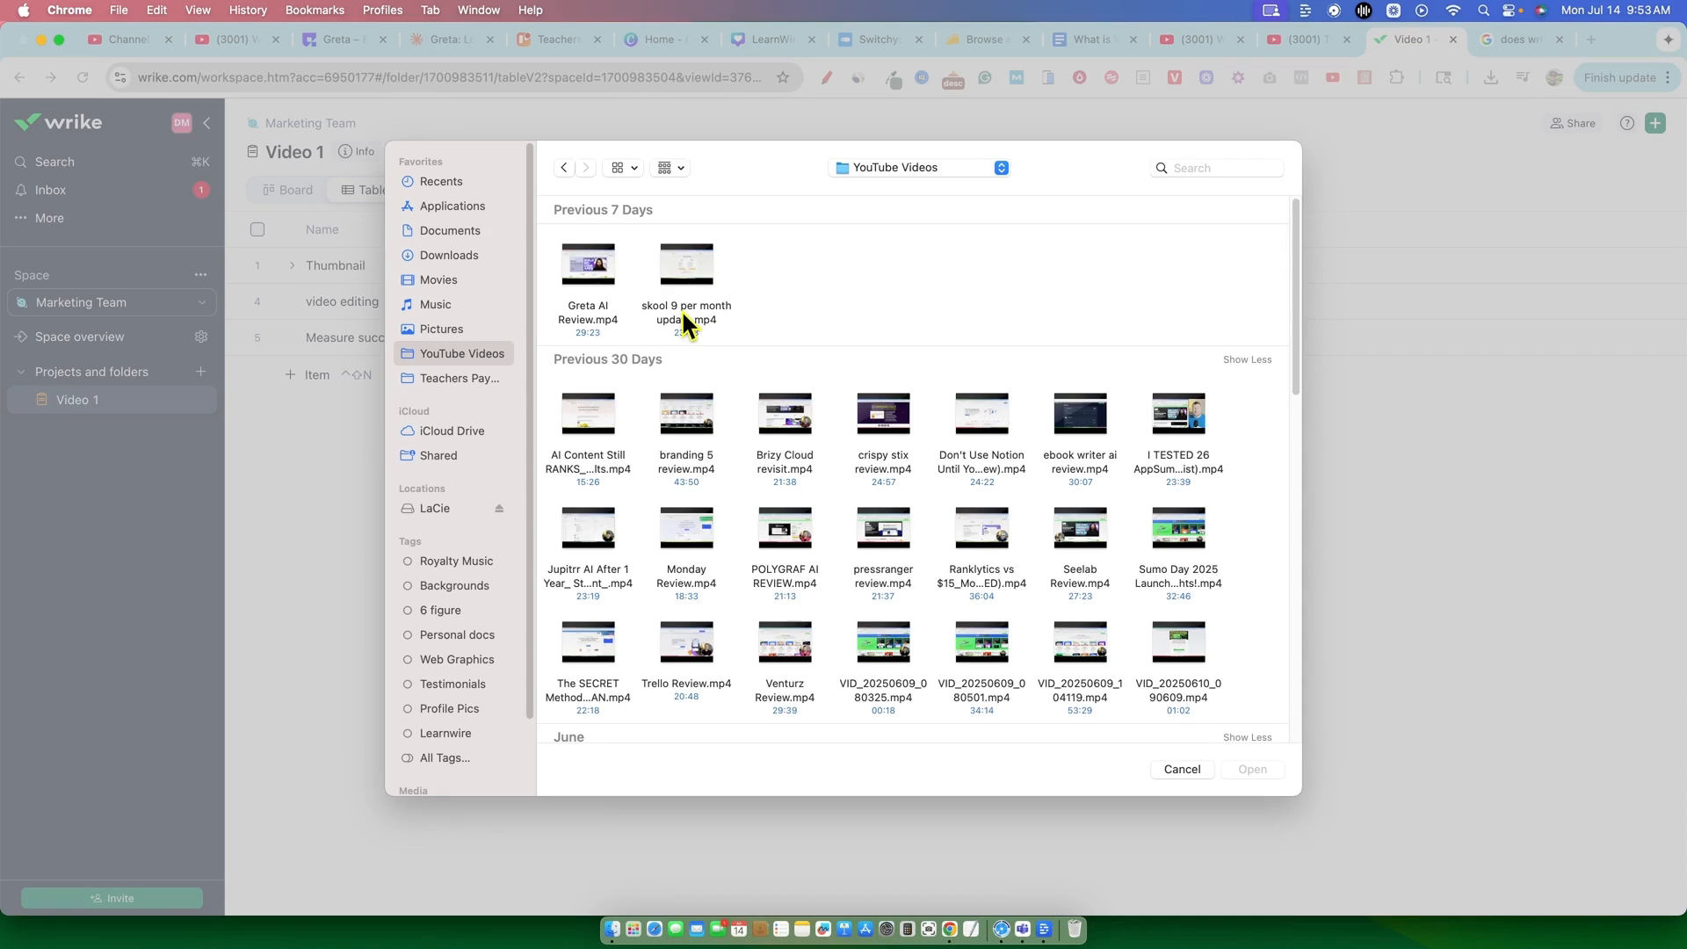
left_click(708, 299)
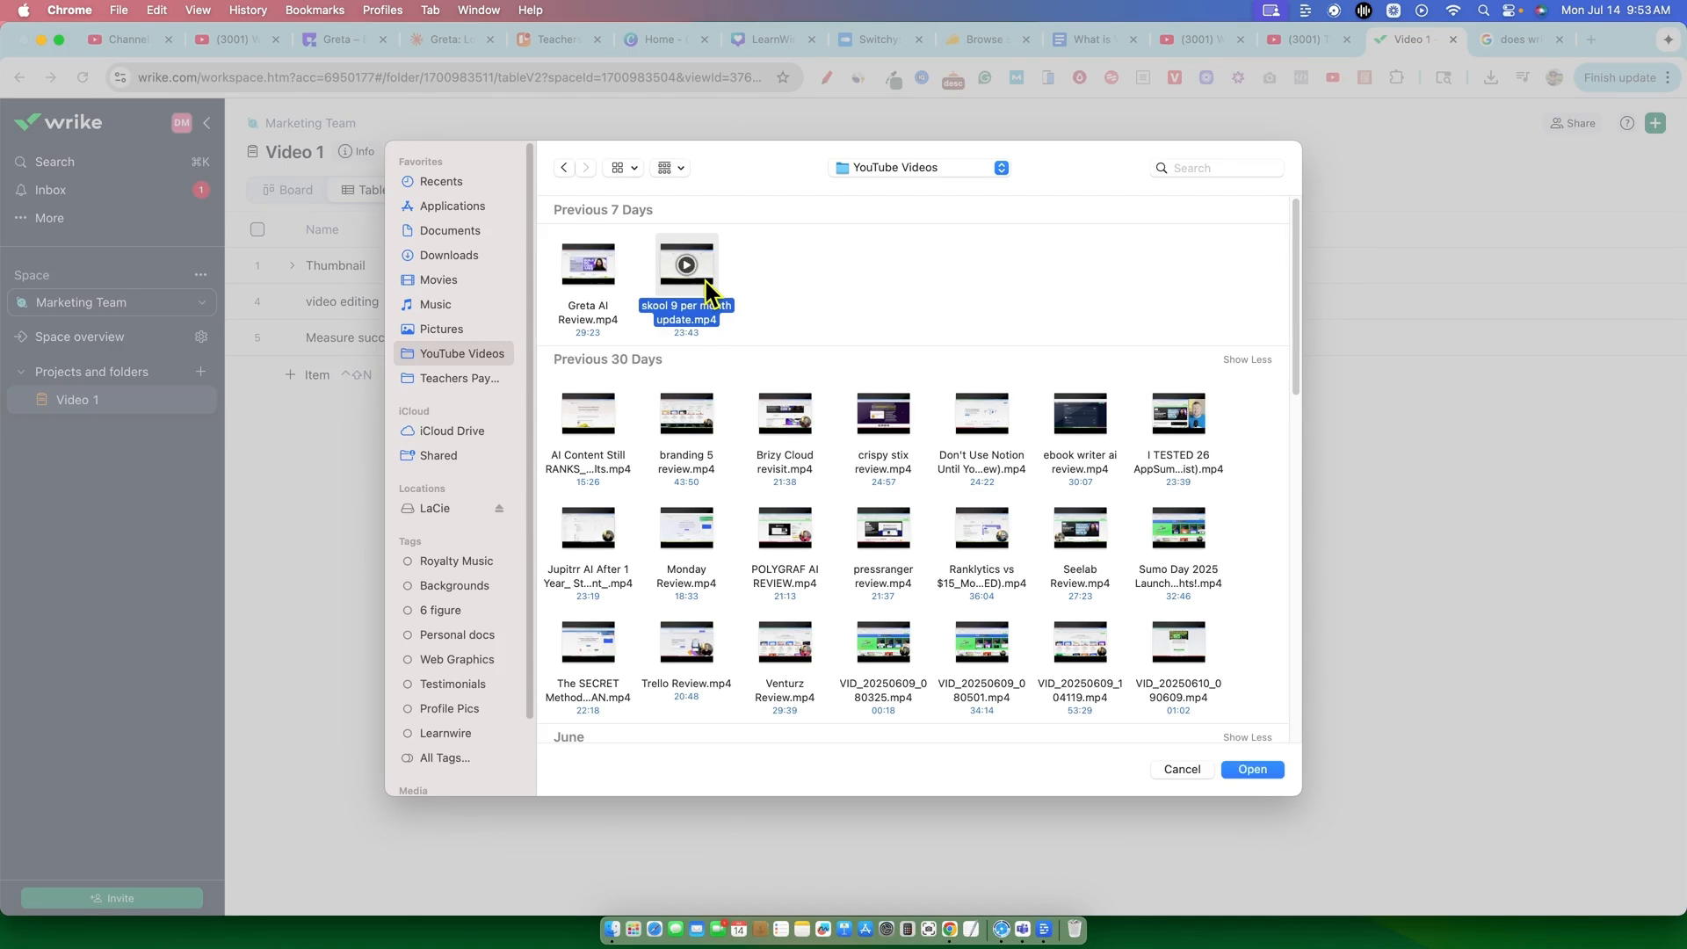
left_click(1251, 769)
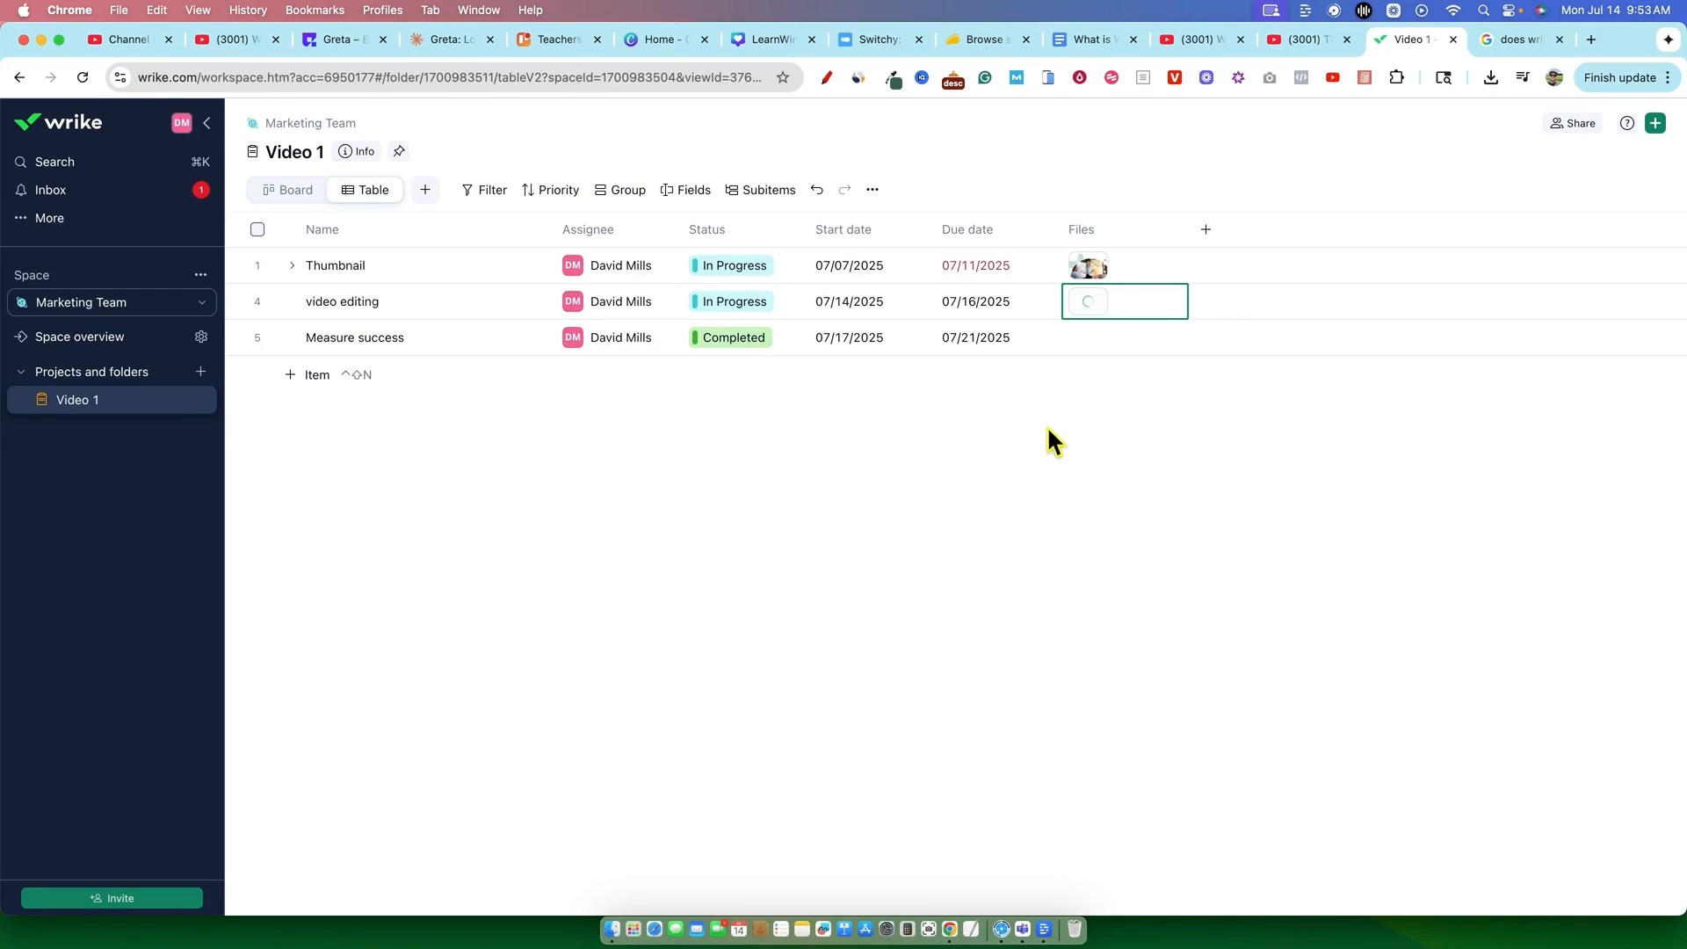
Open the Thumbnail task and examine its additional fields, description, subitems, attached file and activity.
left_click(354, 269)
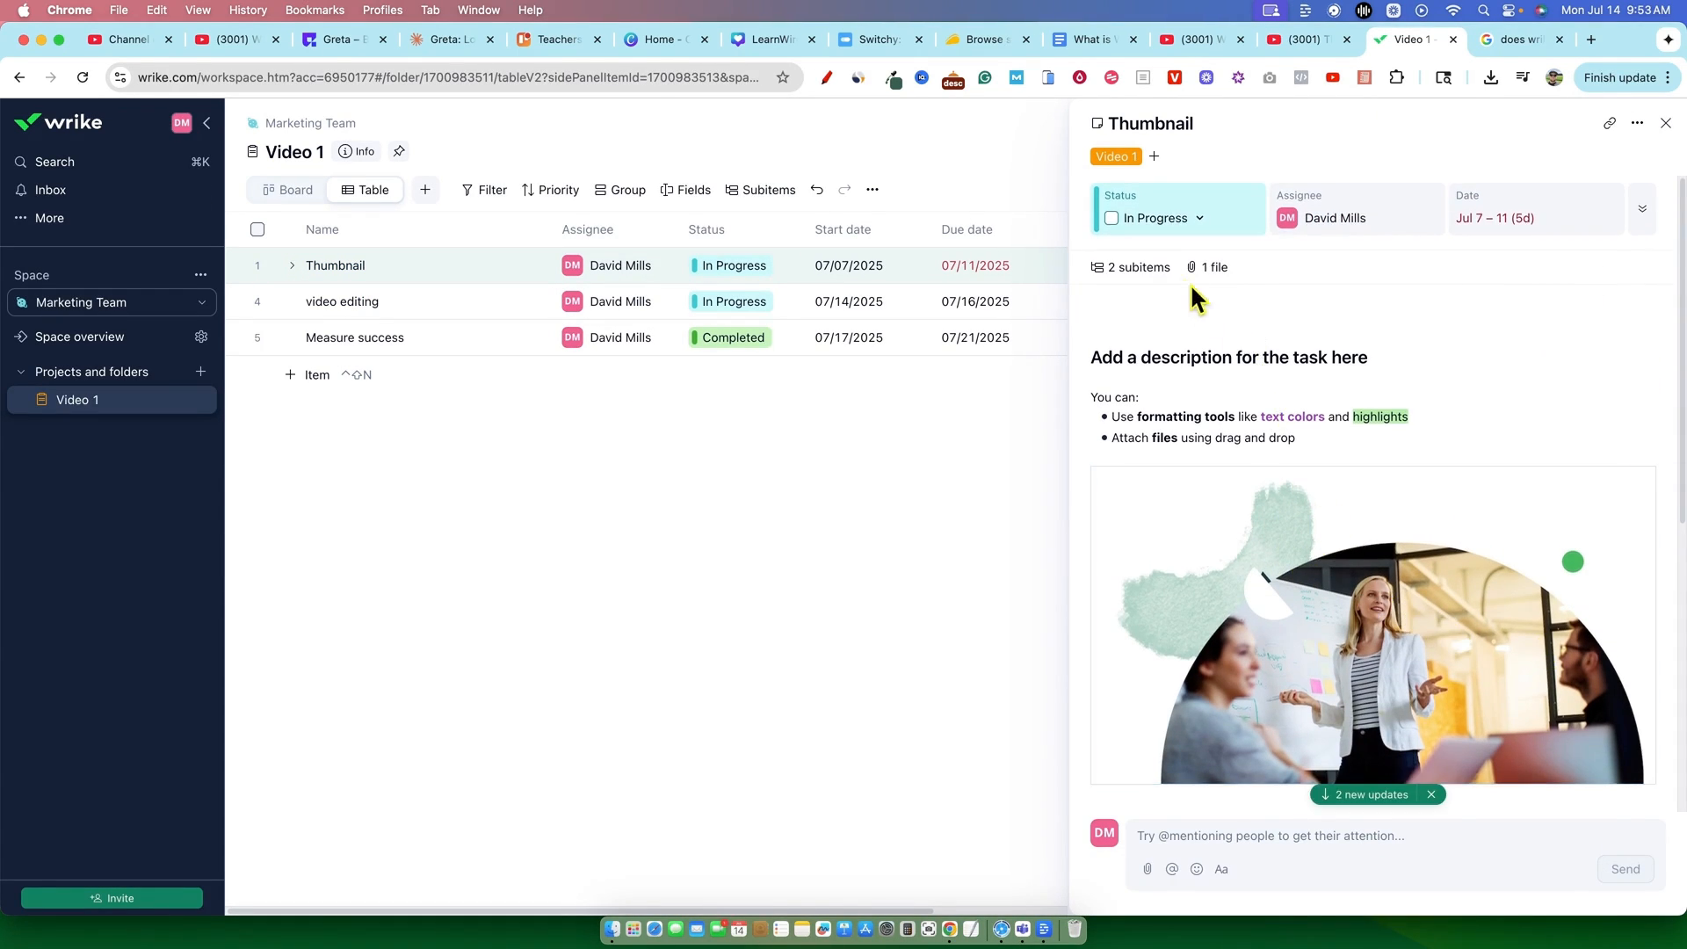
left_click(1643, 215)
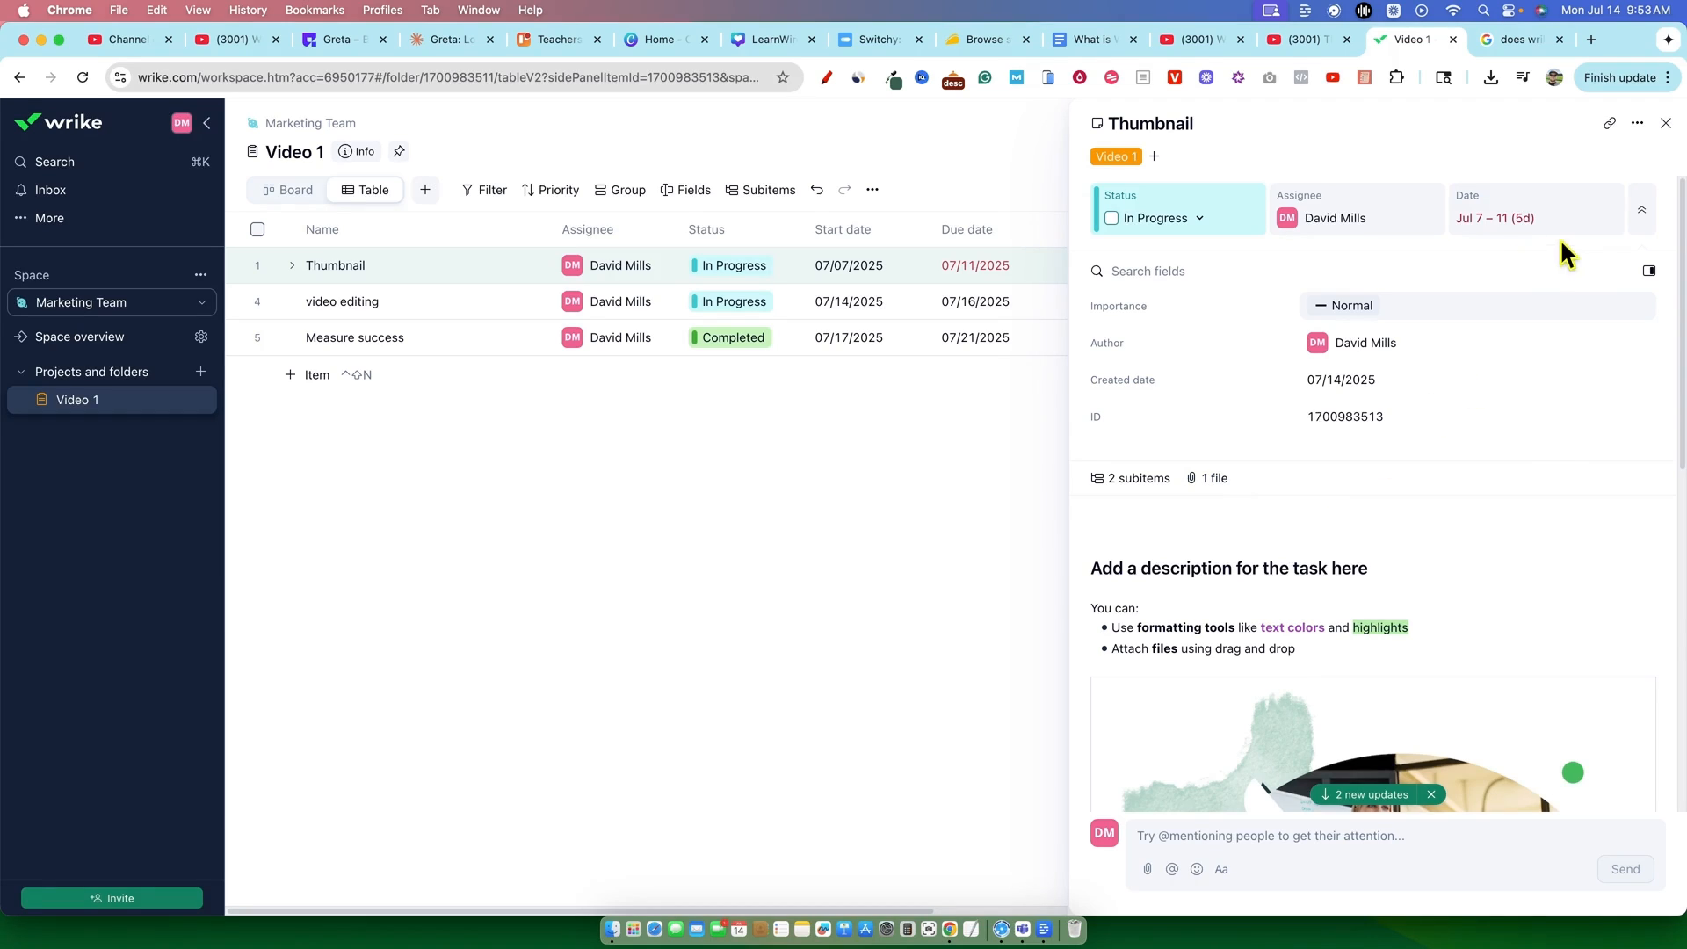
left_click(1641, 212)
scroll(1369, 633, "down", 10)
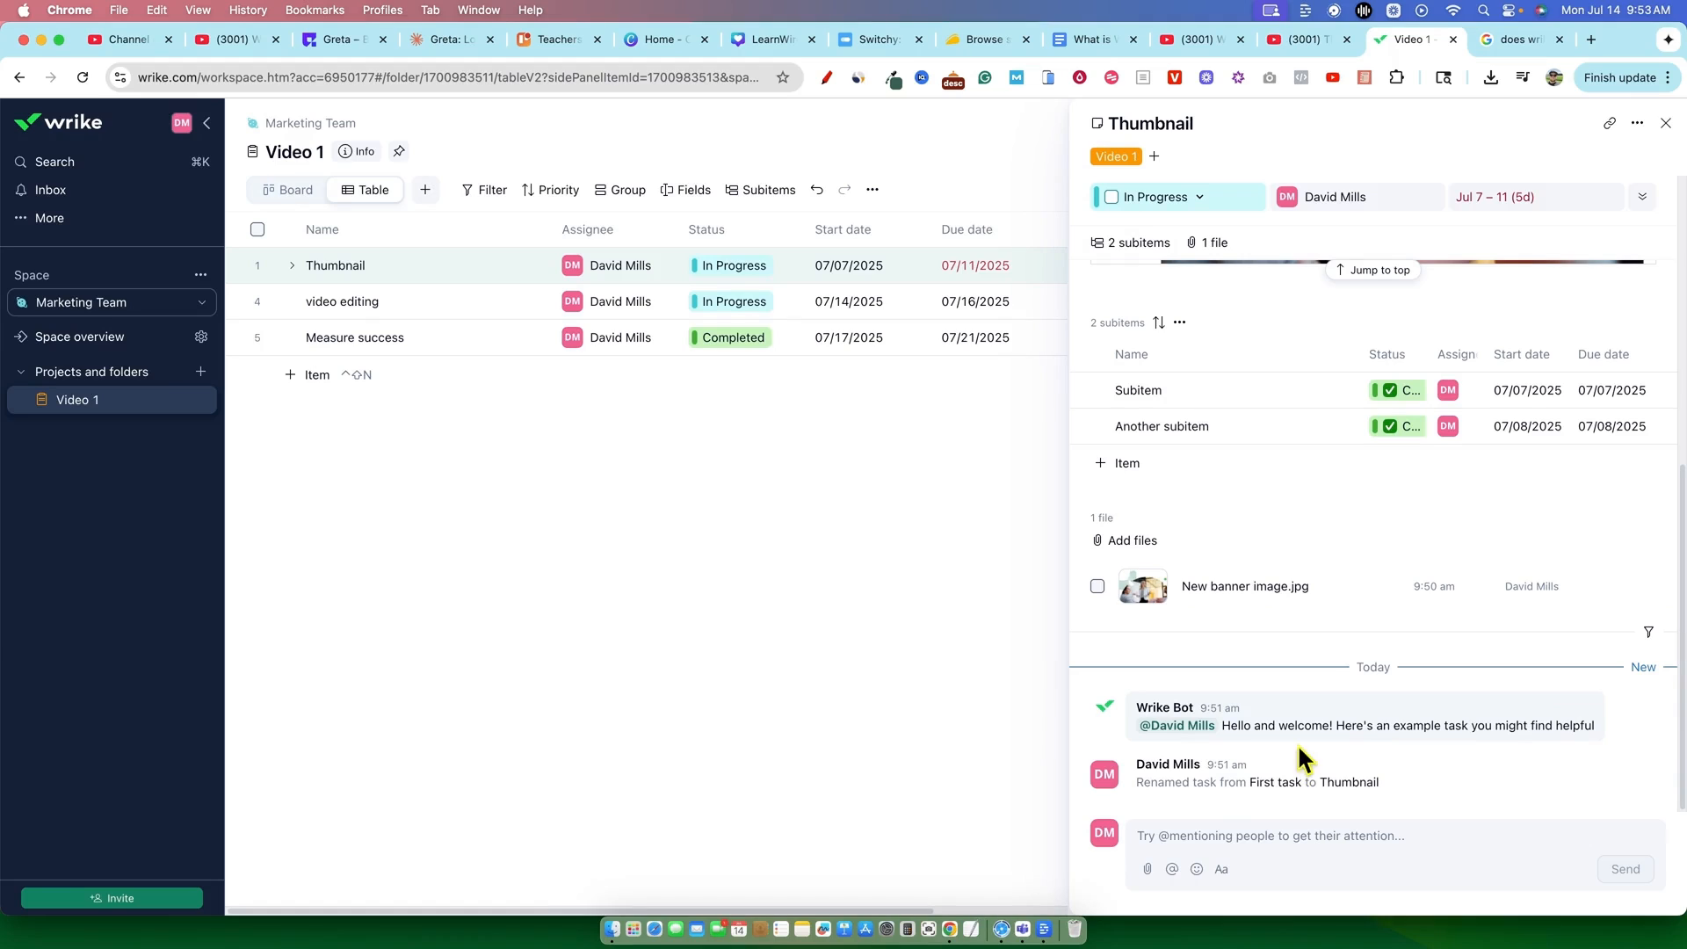
mouse_move(648, 273)
scroll(1314, 461, "up", 10)
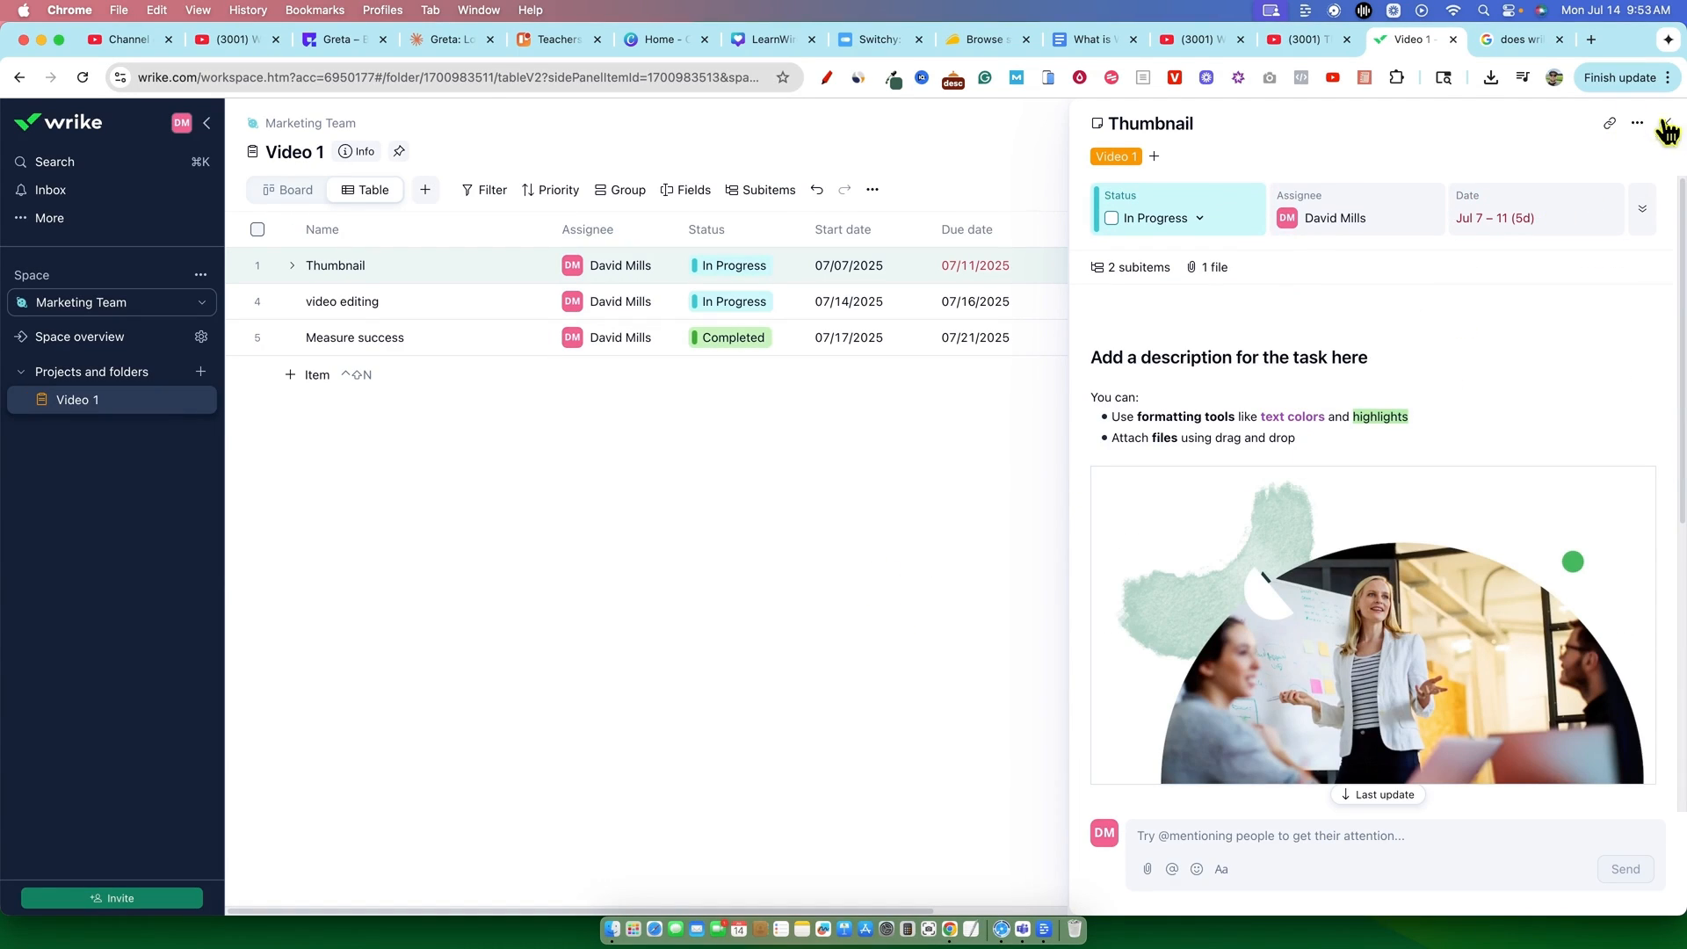
Copy the link to the Thumbnail task, check its additional actions and close the task details.
left_click(1610, 123)
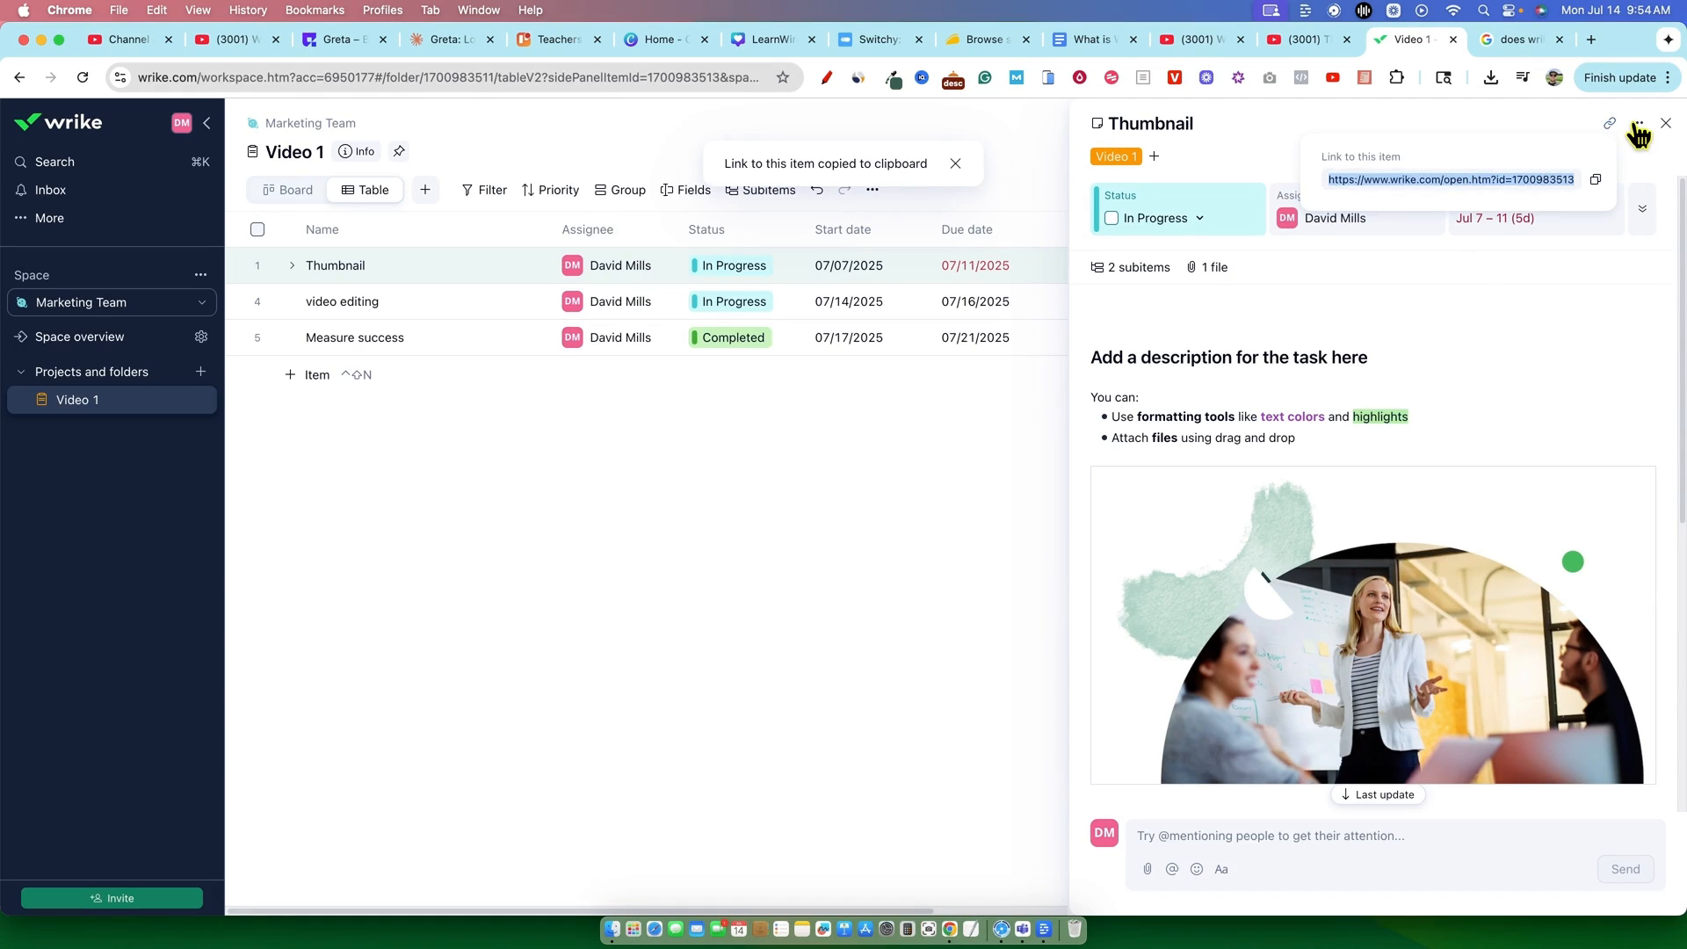
left_click(1637, 124)
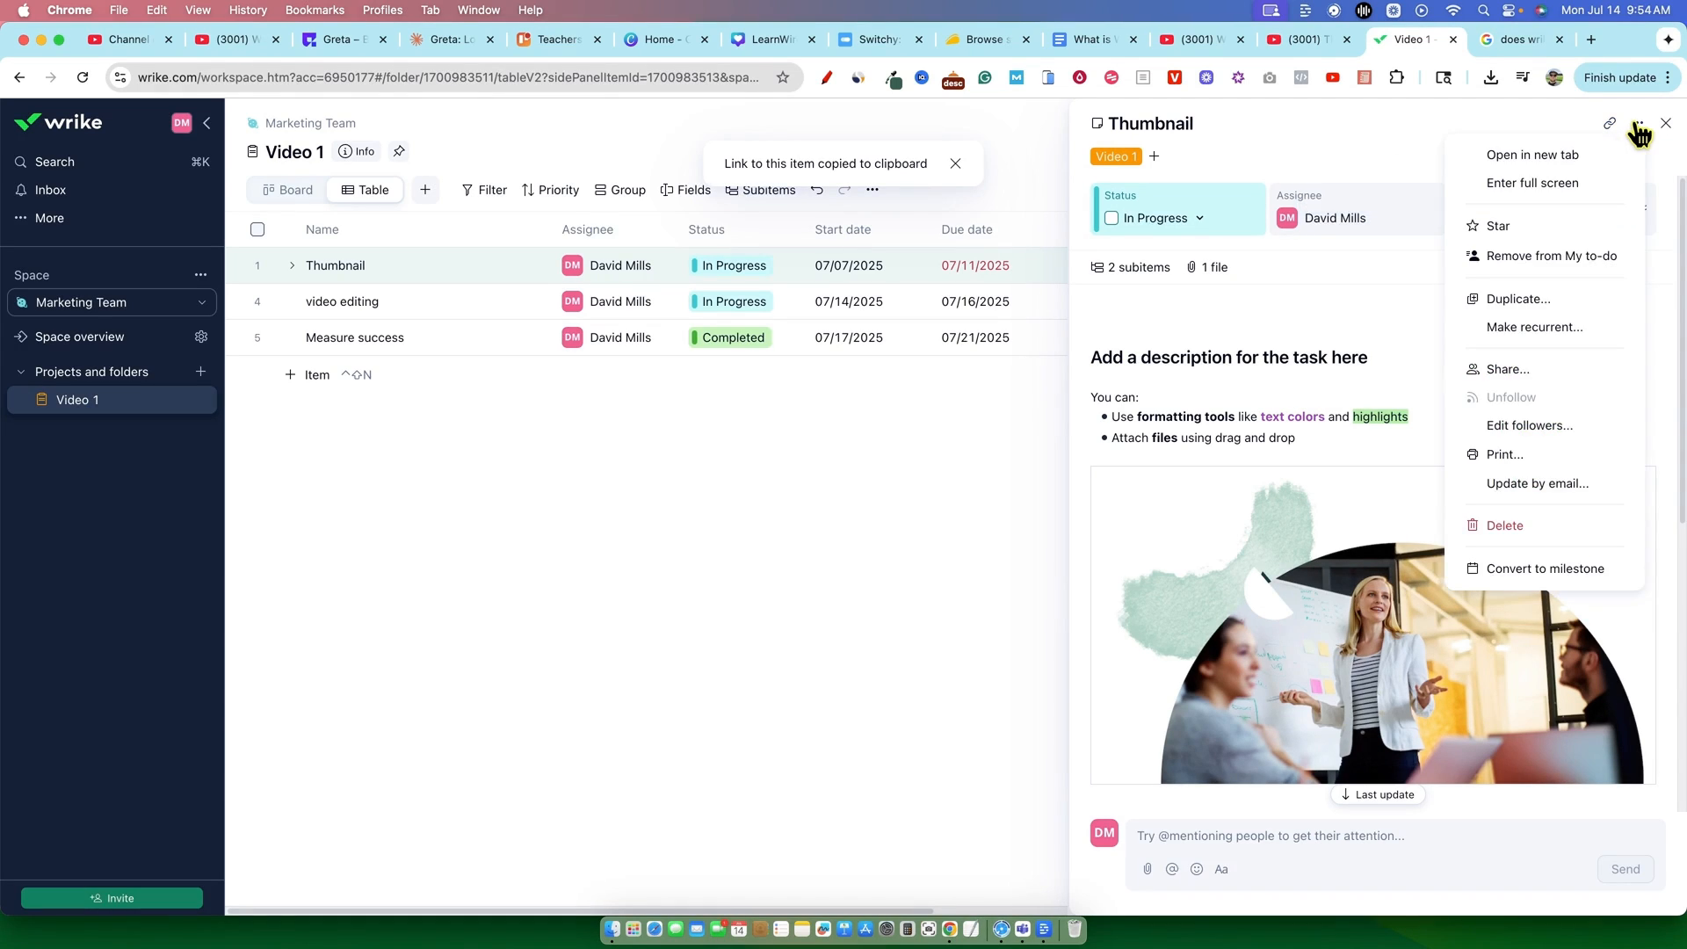
left_click(1552, 227)
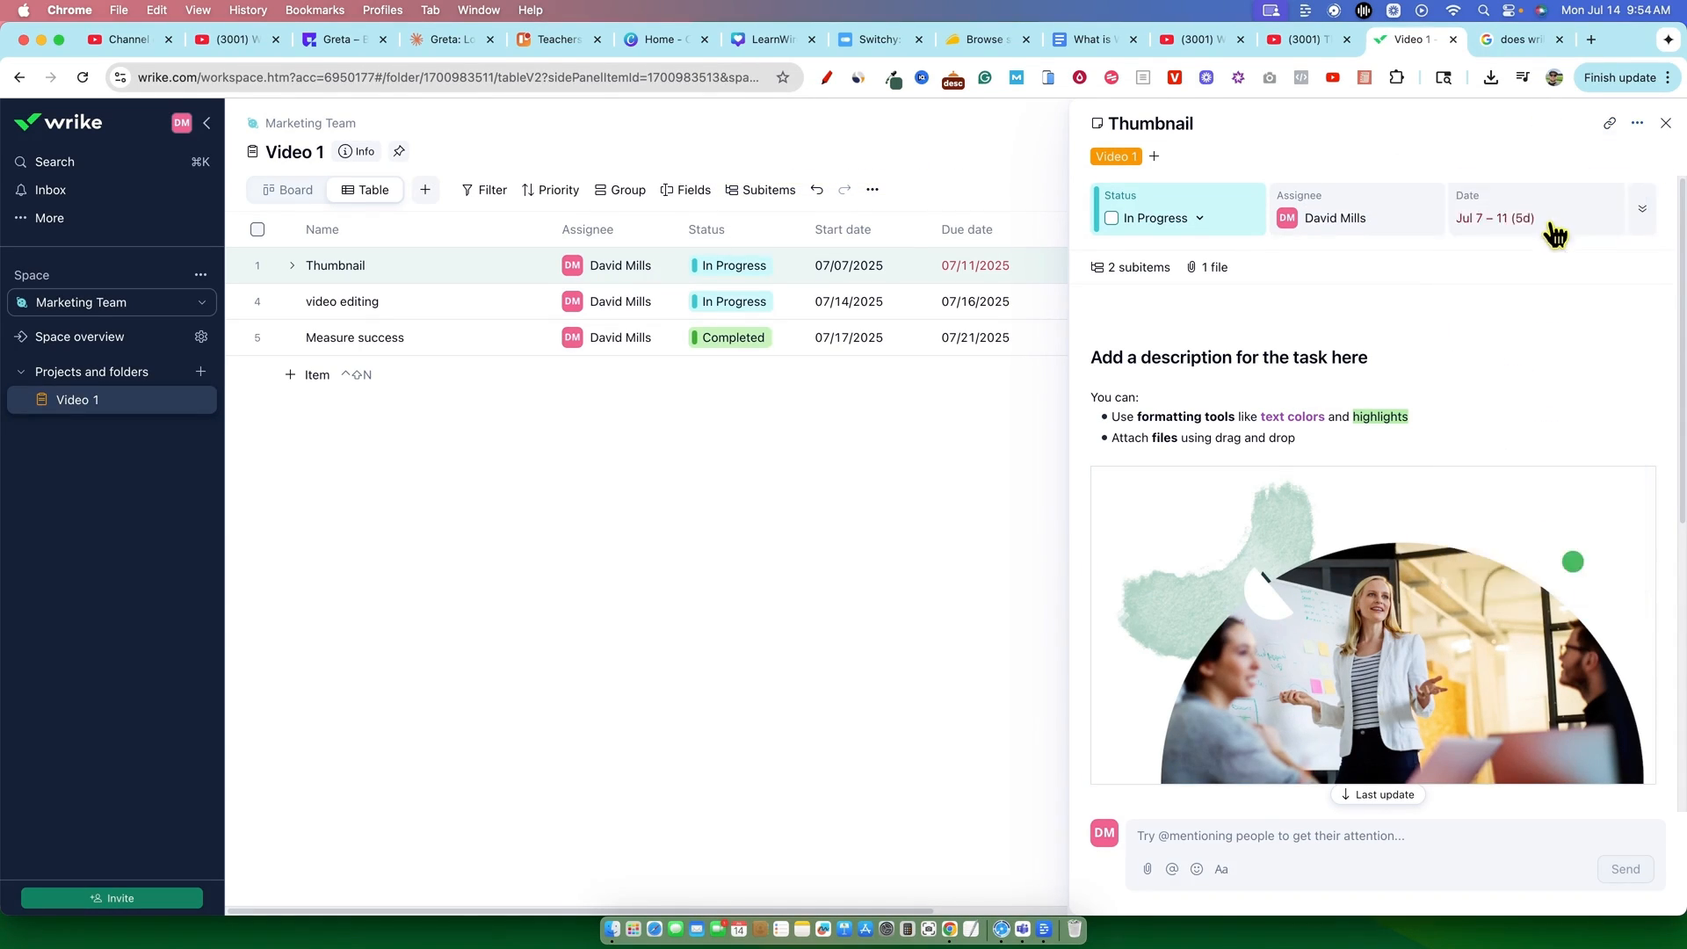
left_click(1666, 124)
left_click(967, 567)
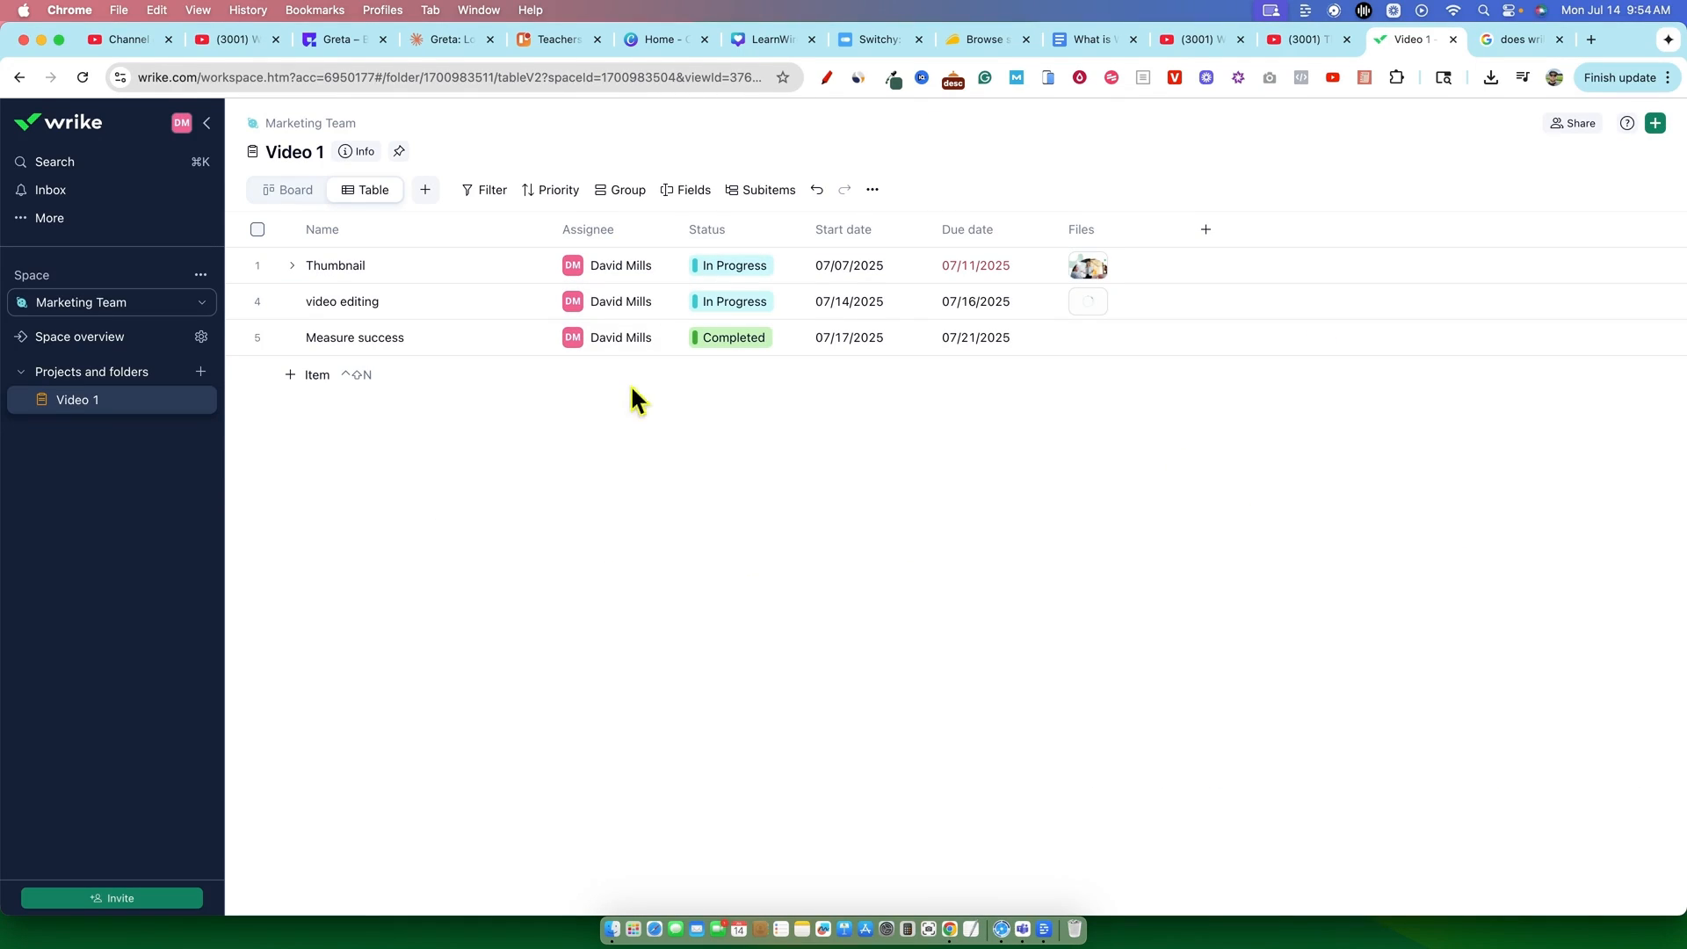
Expand and collapse the Thumbnail task in the table to check its subitems.
left_click(292, 266)
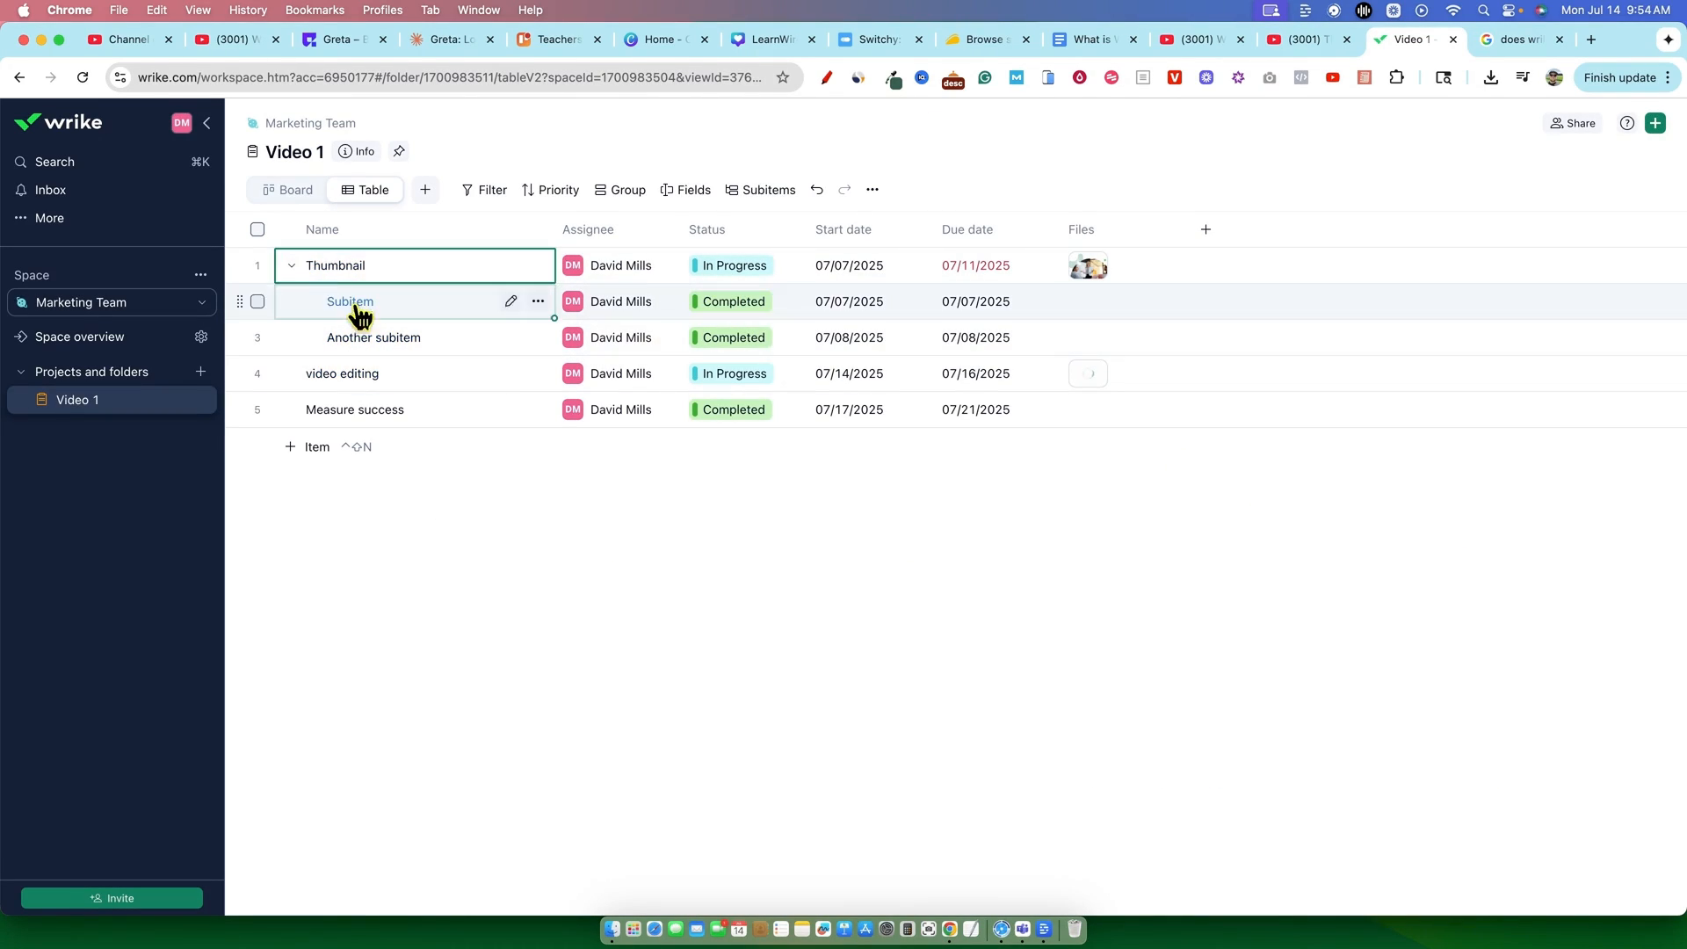
left_click(293, 266)
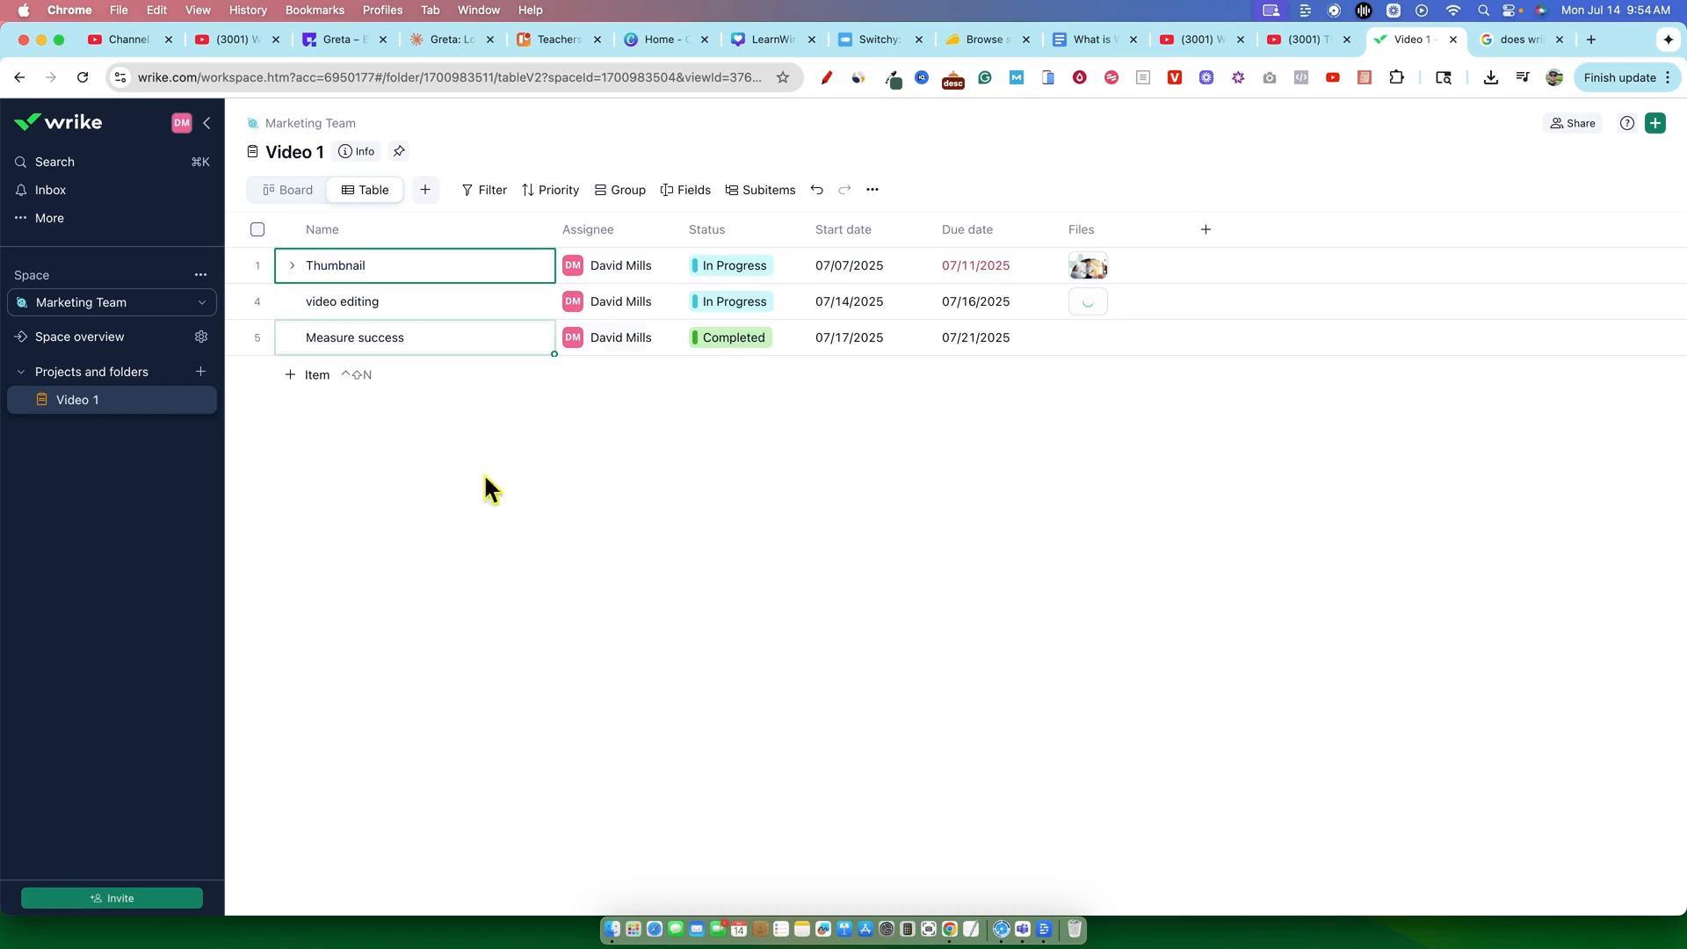
left_click(292, 266)
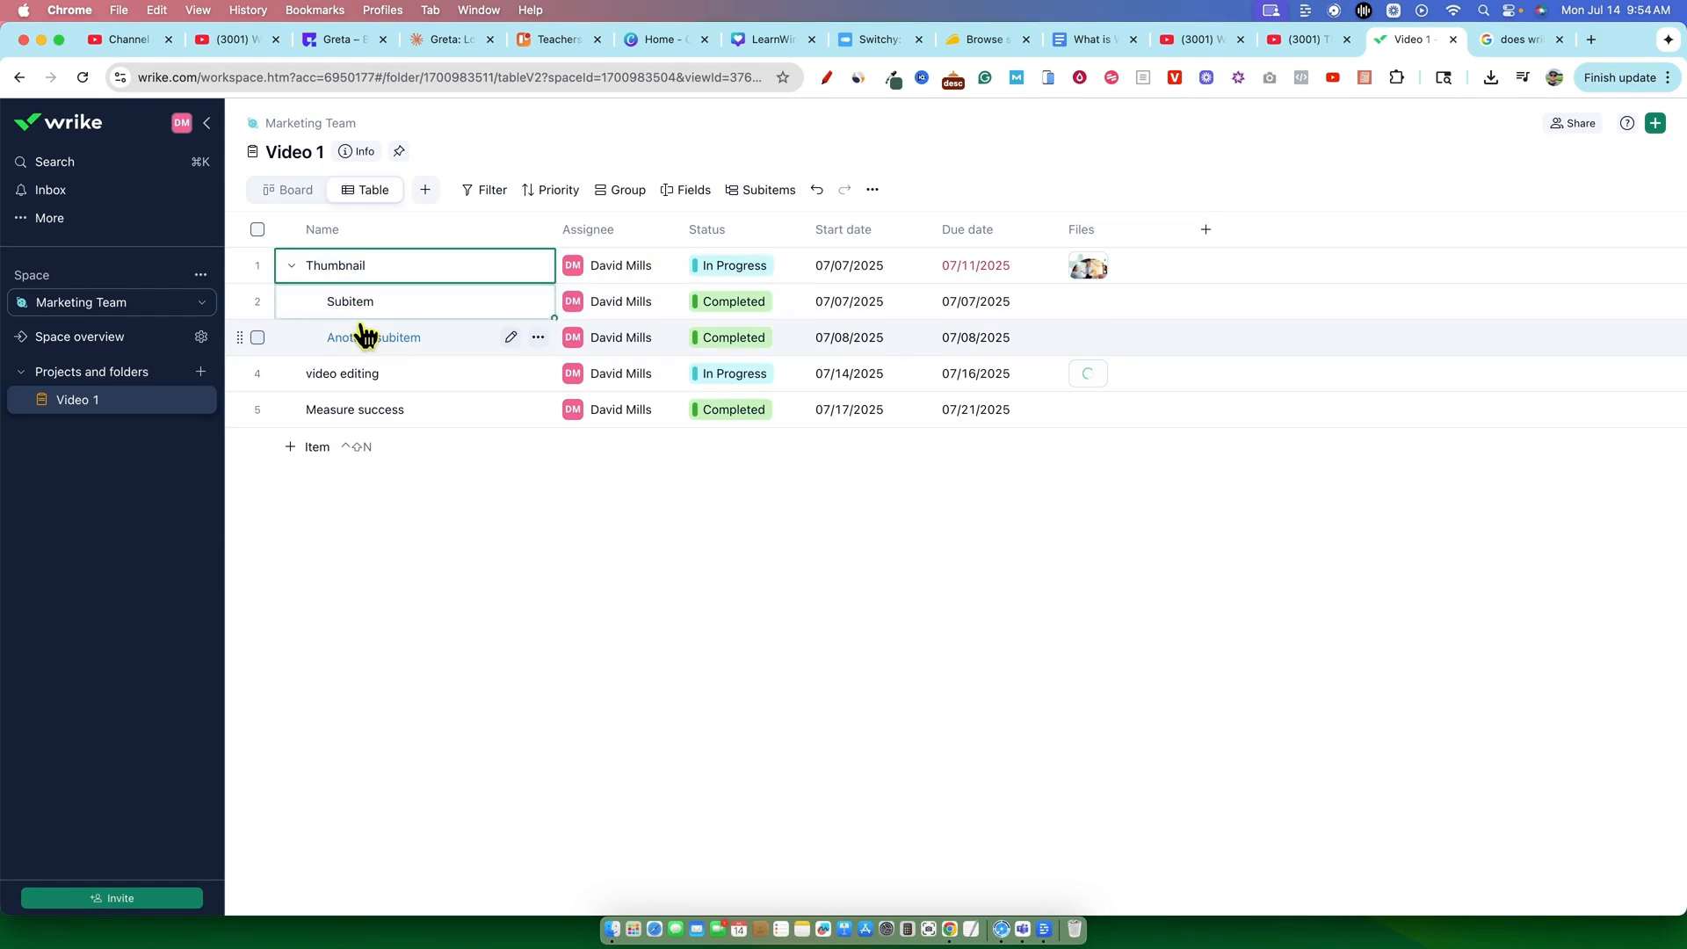
left_click(293, 266)
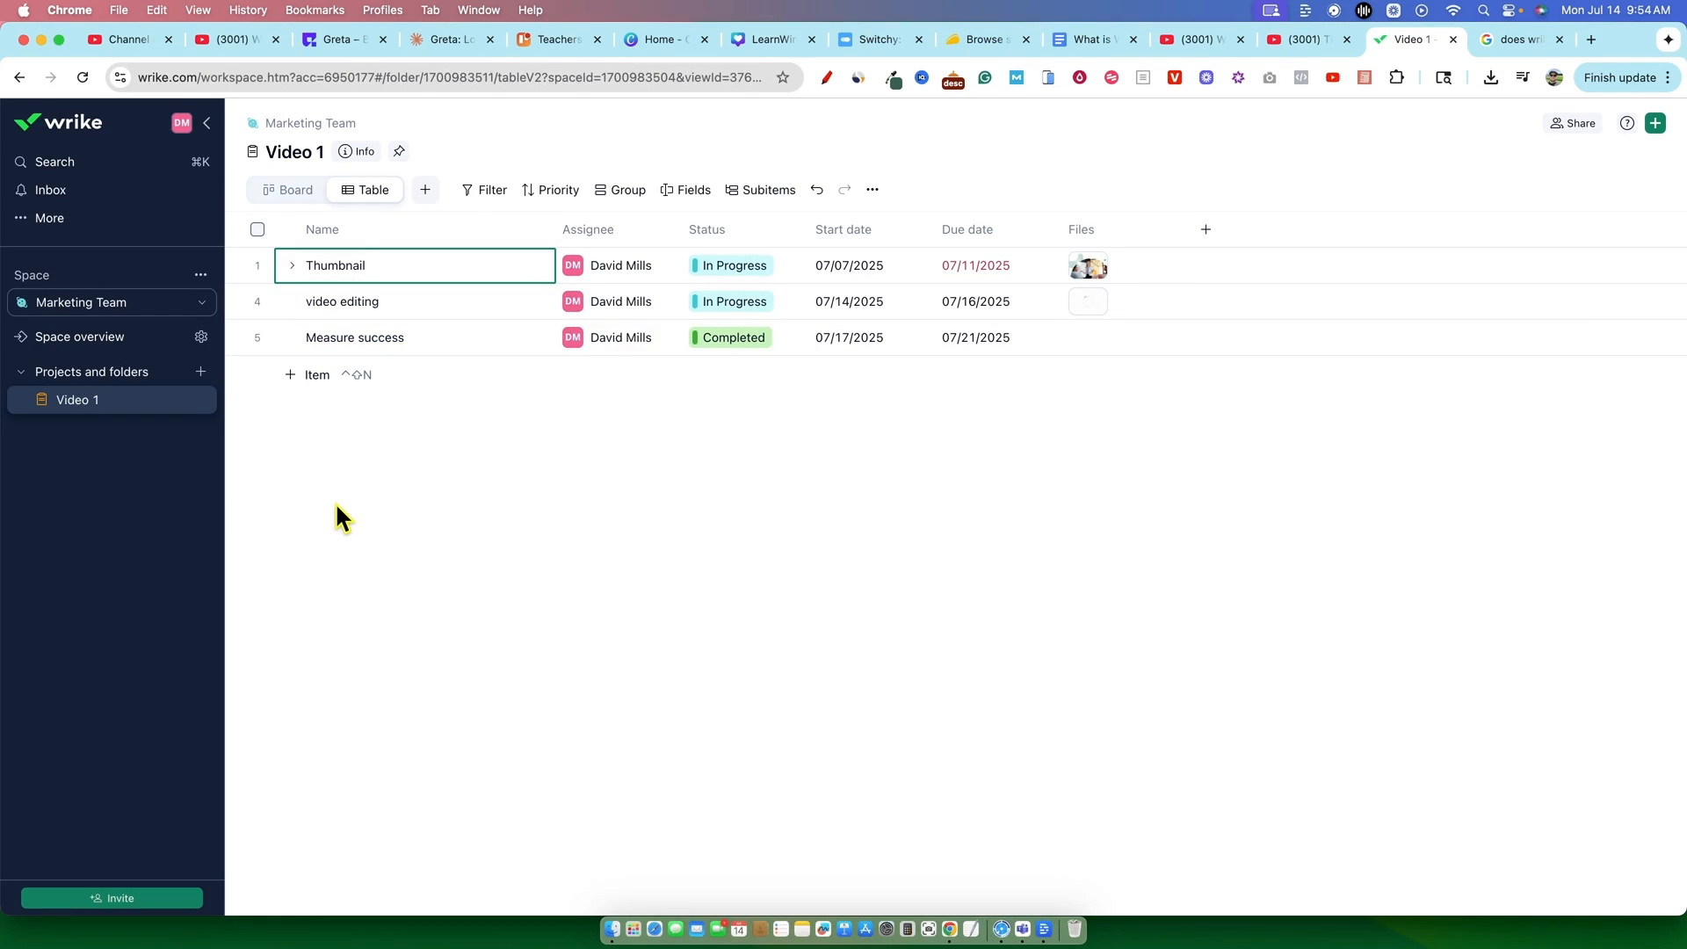
Rename the Thumbnail task's first subitem as thumbnail and check its assignee options.
left_click(293, 268)
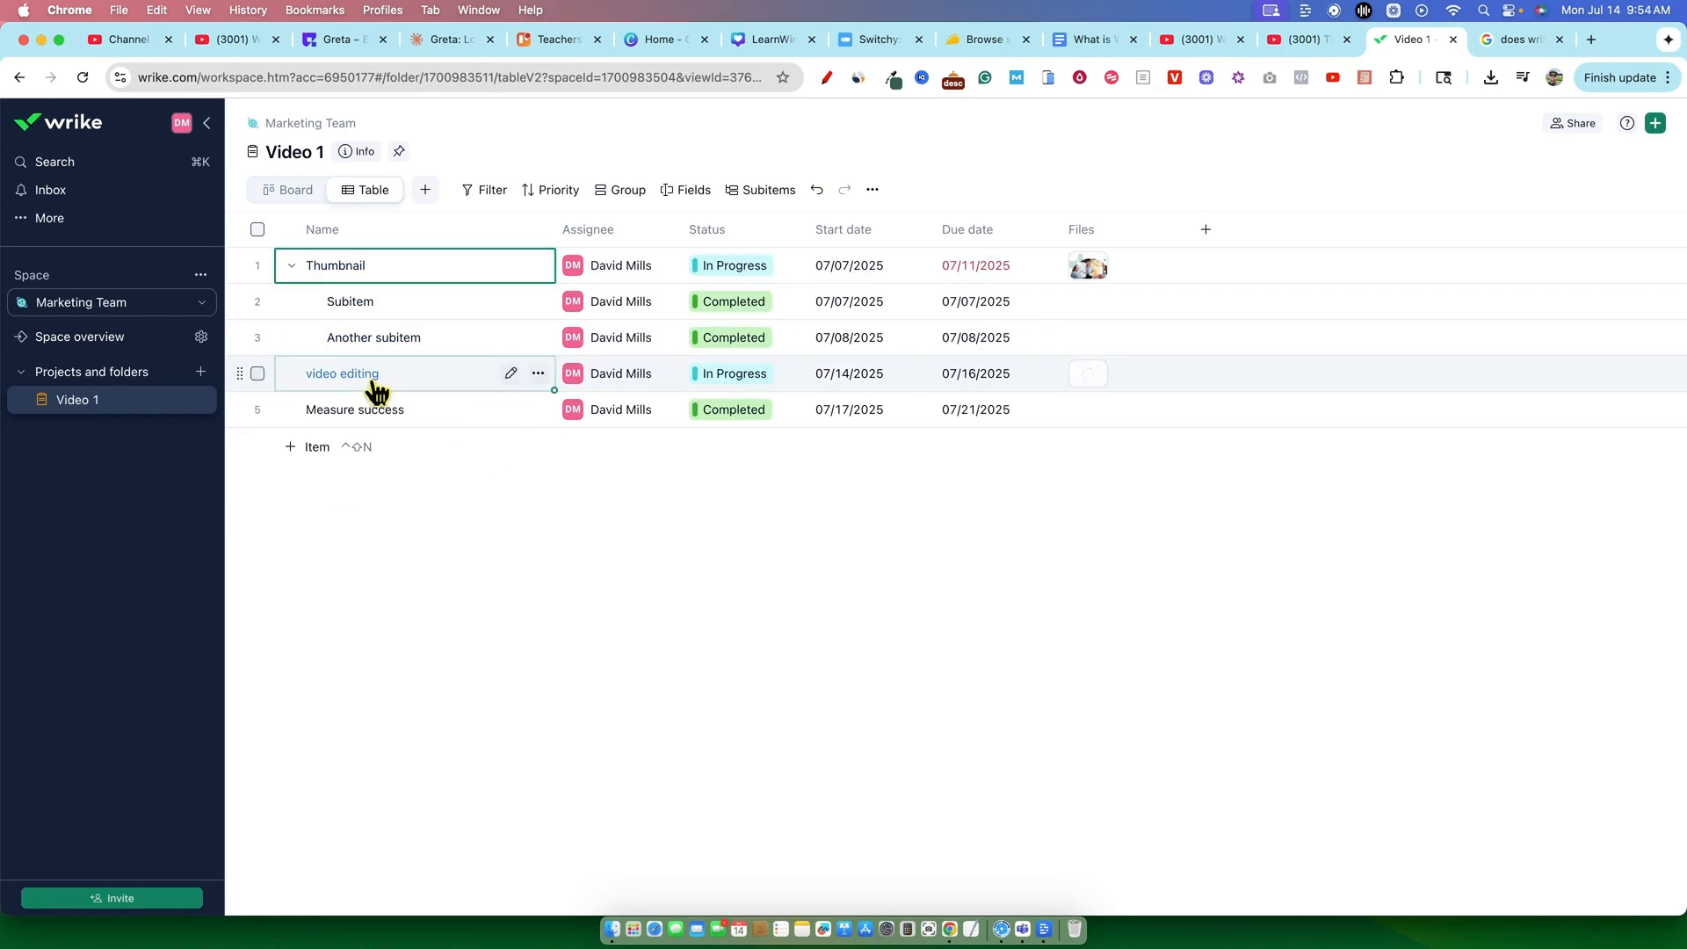
left_click(350, 301)
left_click_drag(1201, 155, 1110, 155)
type("thumbnail")
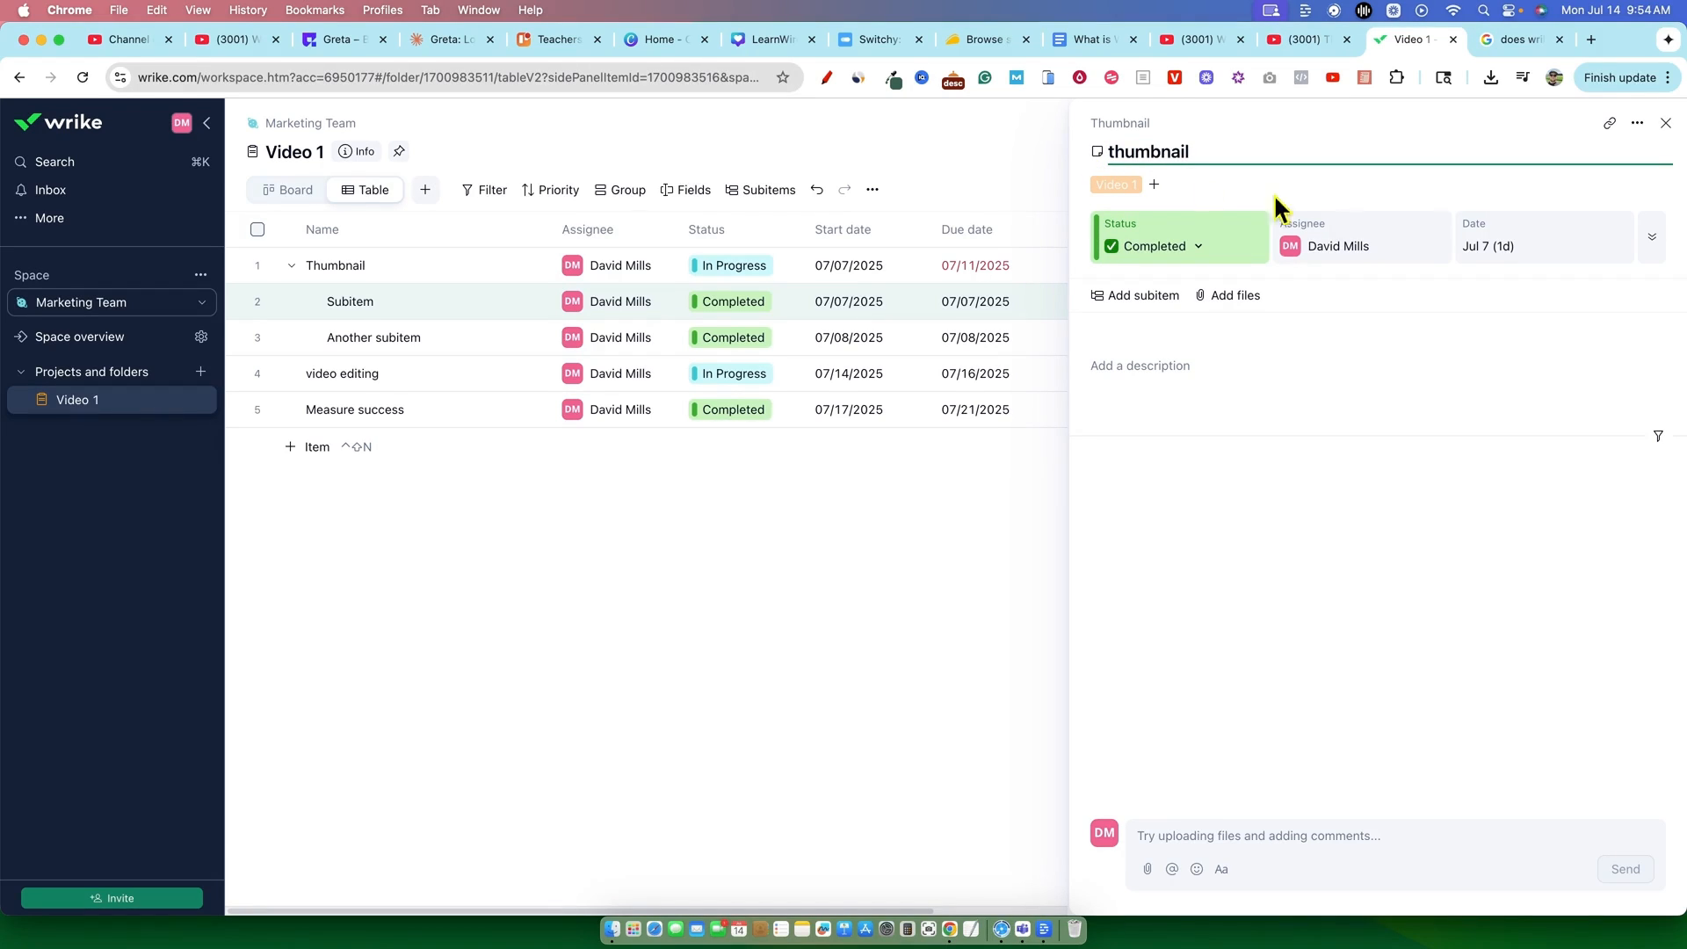
left_click(1321, 249)
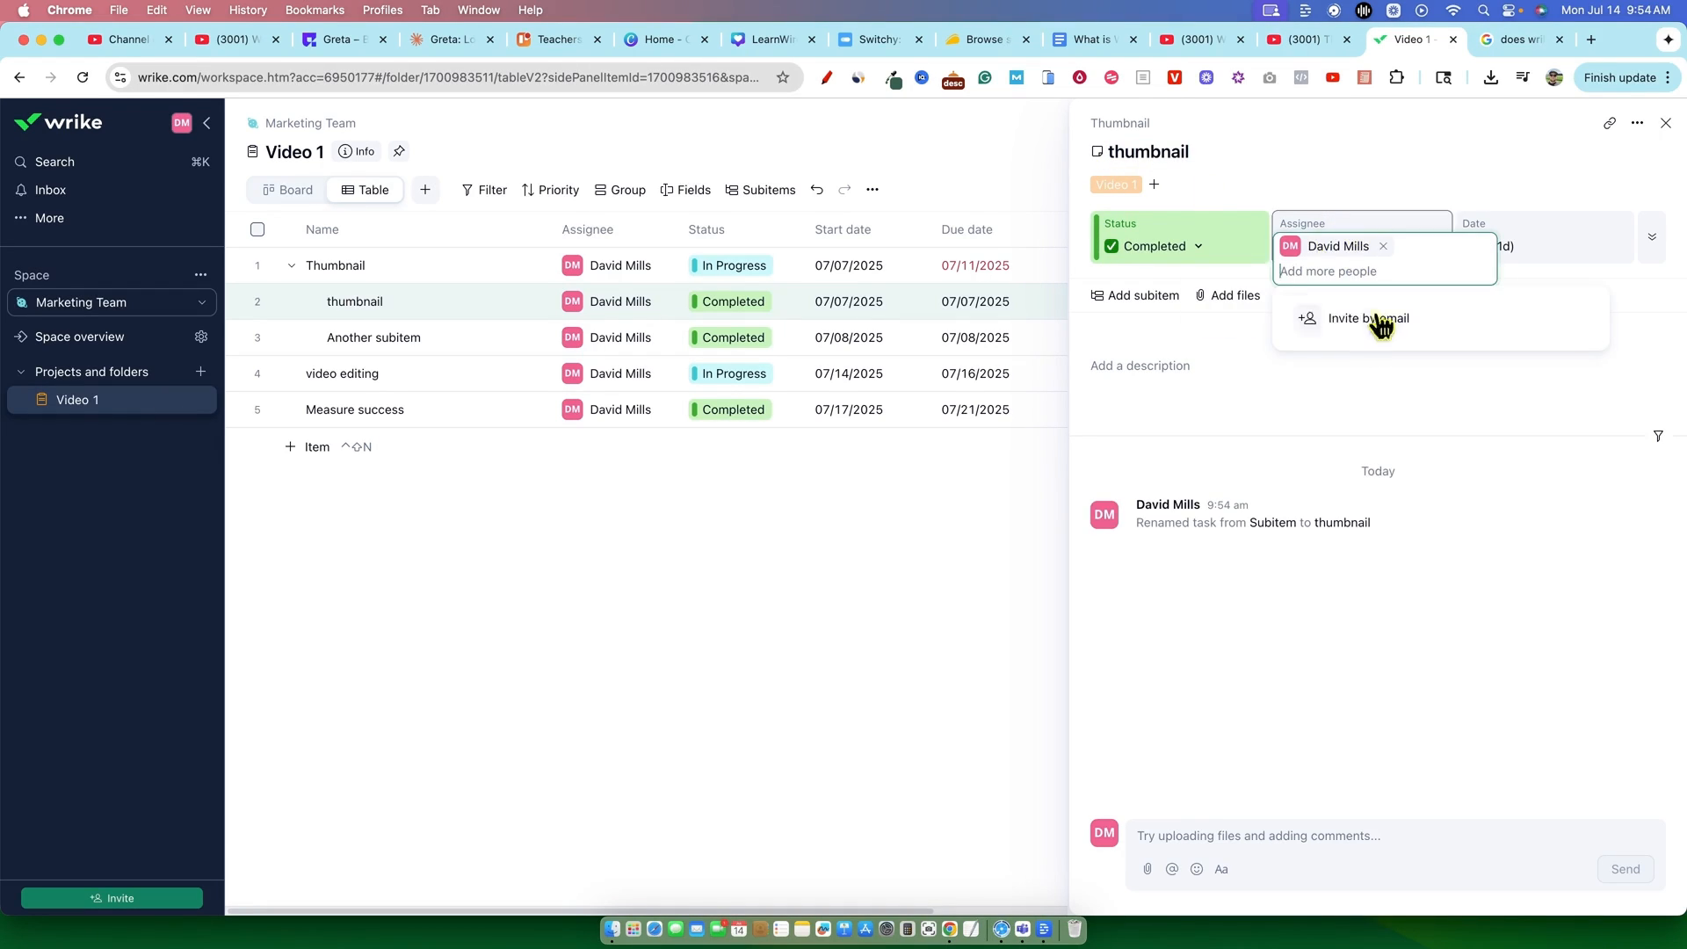
left_click(1338, 167)
Set the thumbnail subitem's start date to 07/09/2025 and due date to 07/10/2025, and close its details.
left_click(1517, 249)
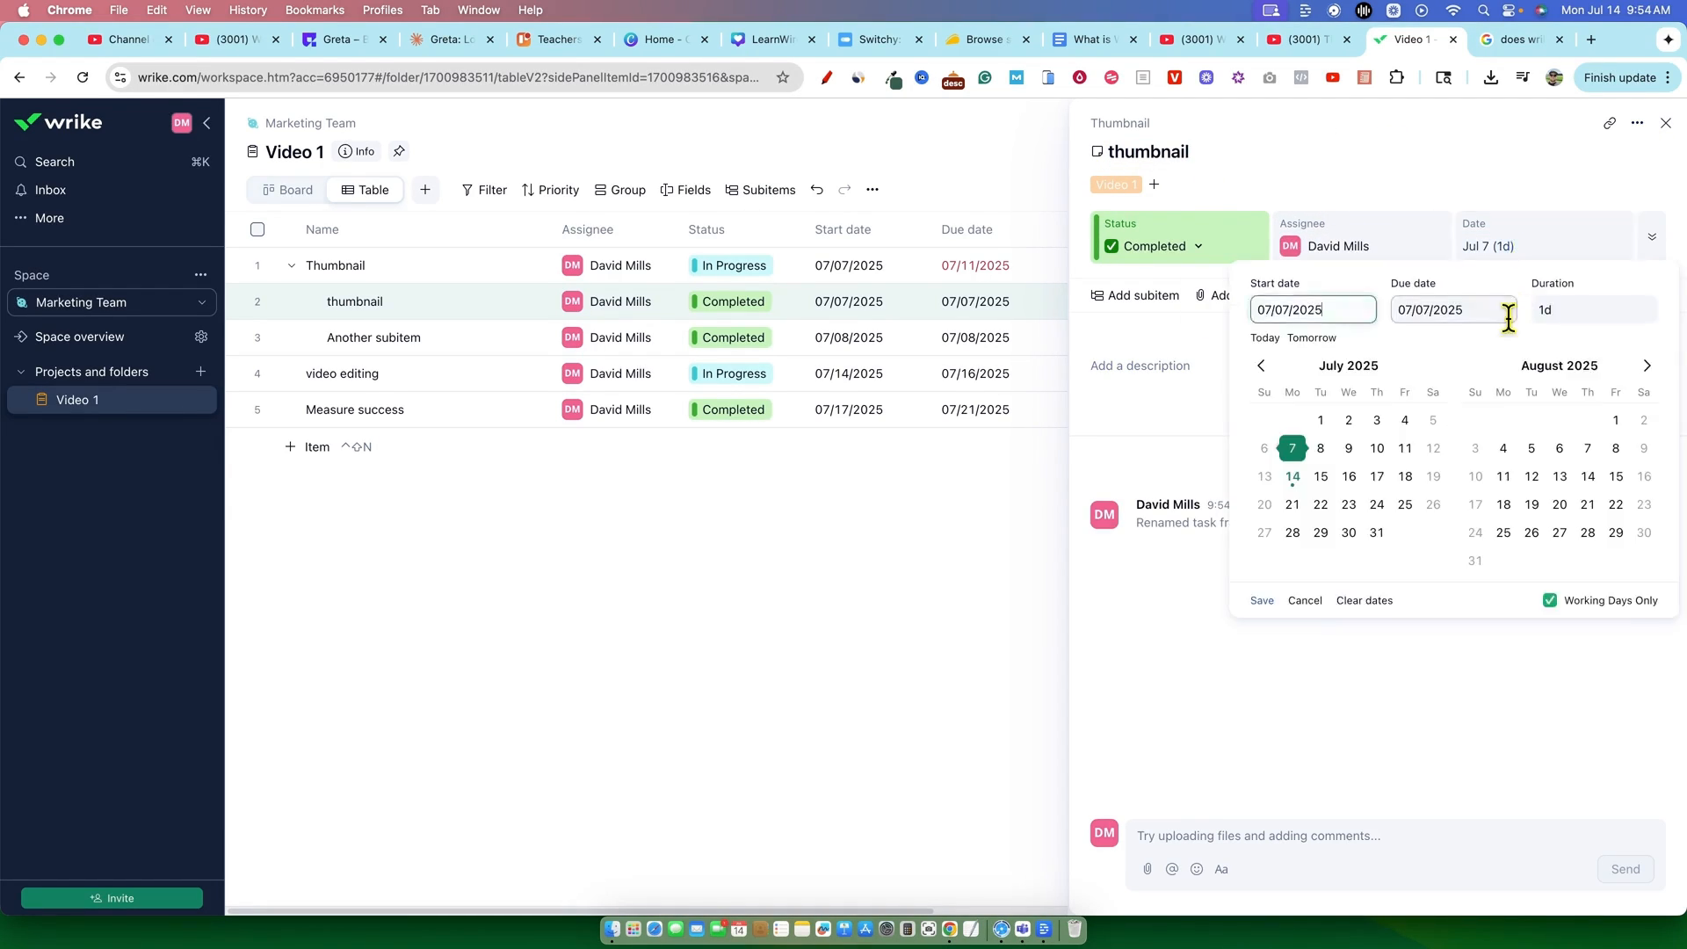
left_click(1350, 450)
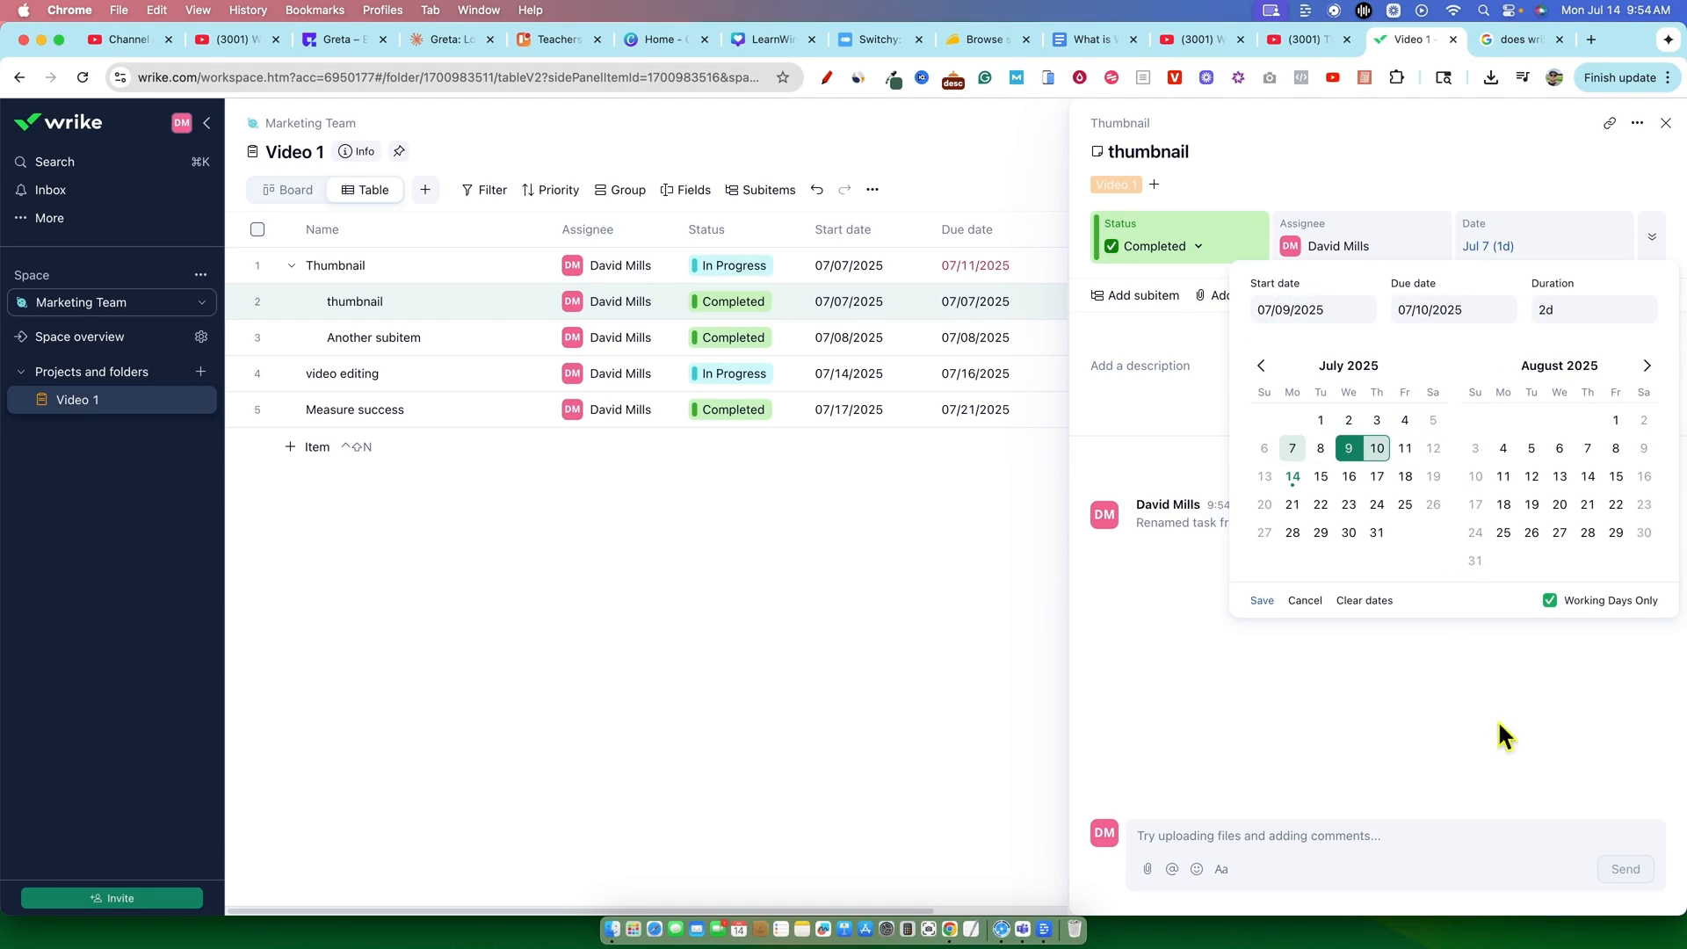
left_click(1636, 694)
left_click(1666, 123)
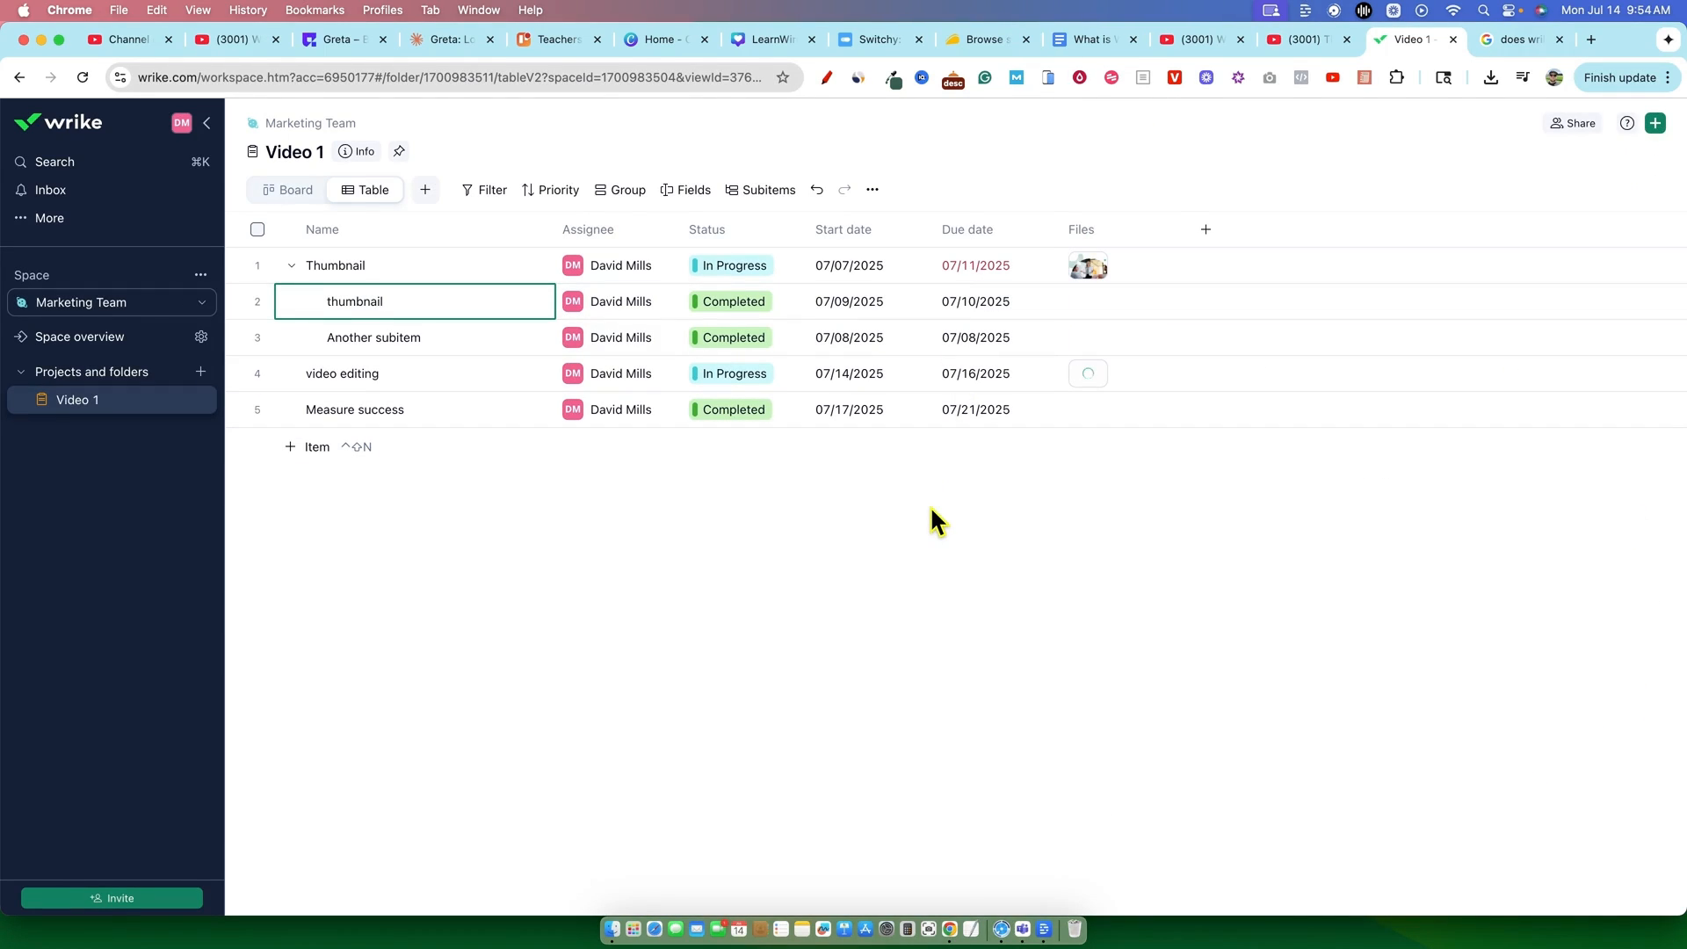
Rename the Thumbnail task's second subitem as editing, then check the subitem list and leave it collapsed.
left_click(420, 344)
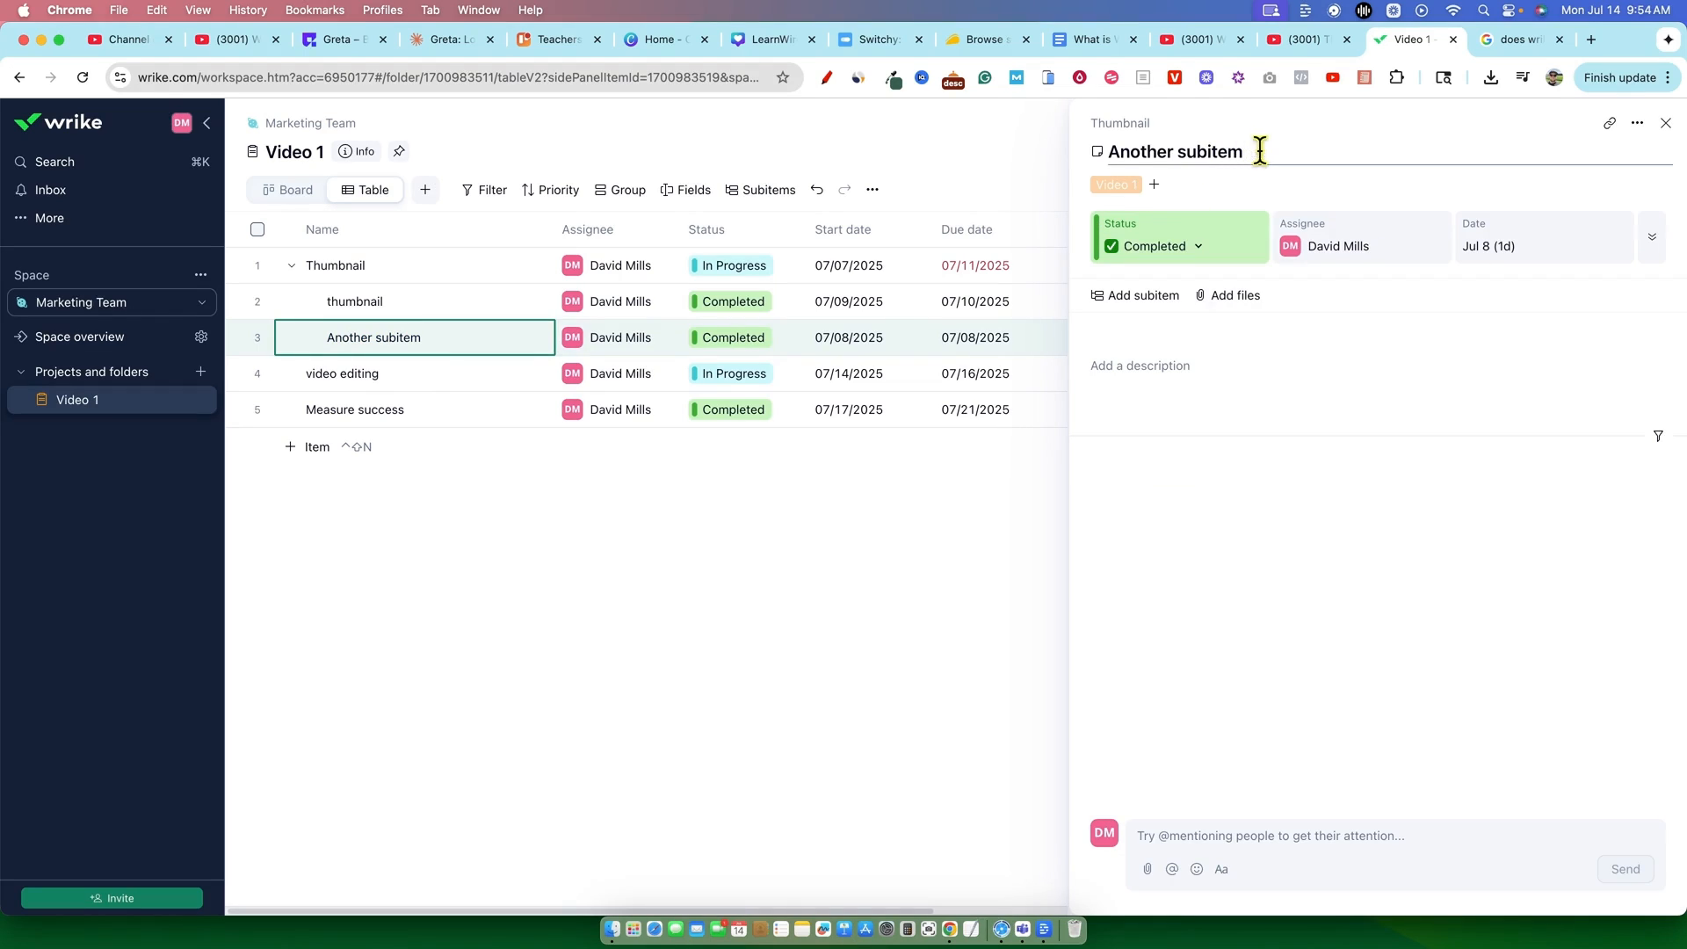
left_click_drag(1262, 150, 1052, 140)
type("editing")
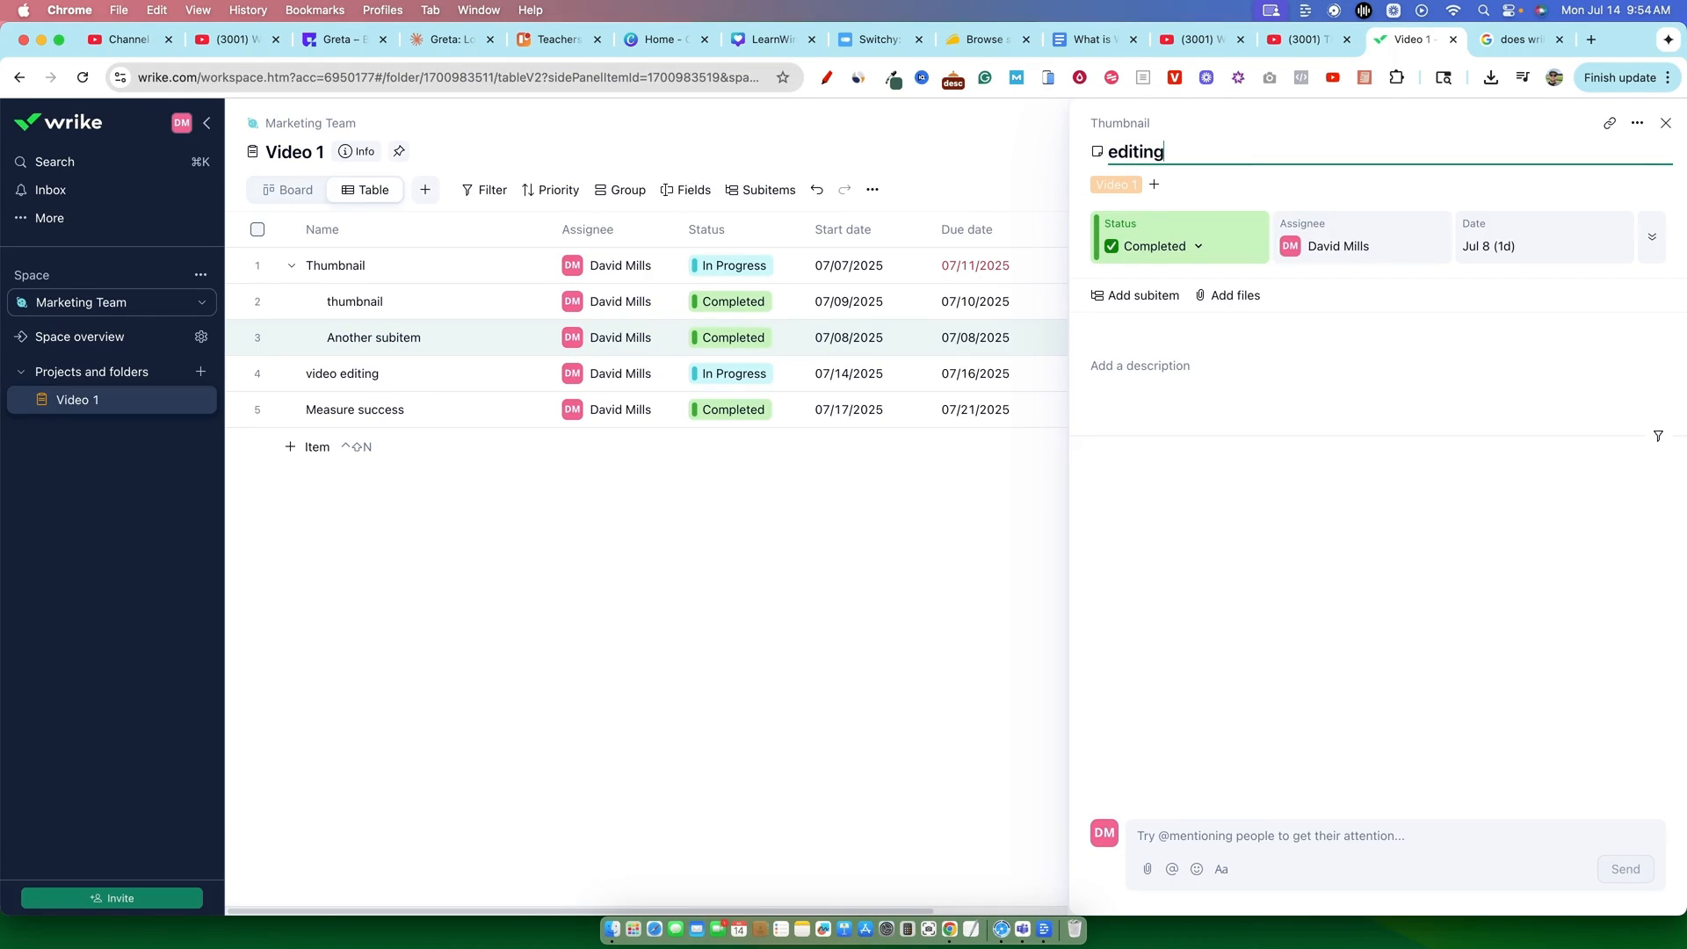
key("Return")
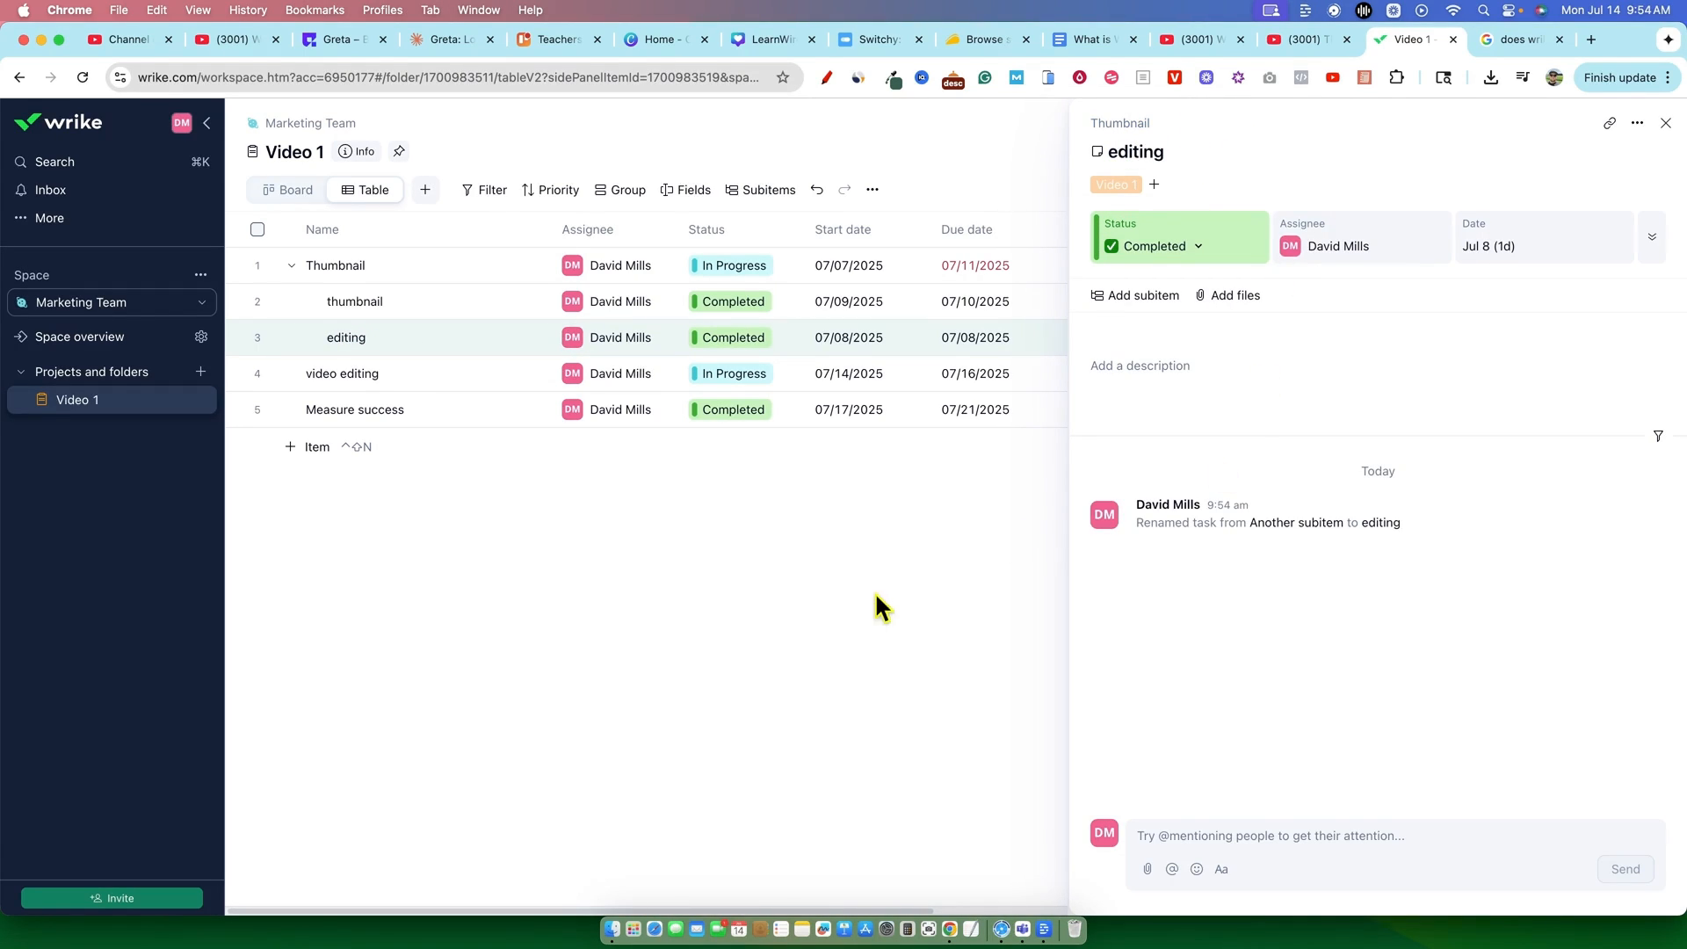
left_click(291, 266)
key("Escape")
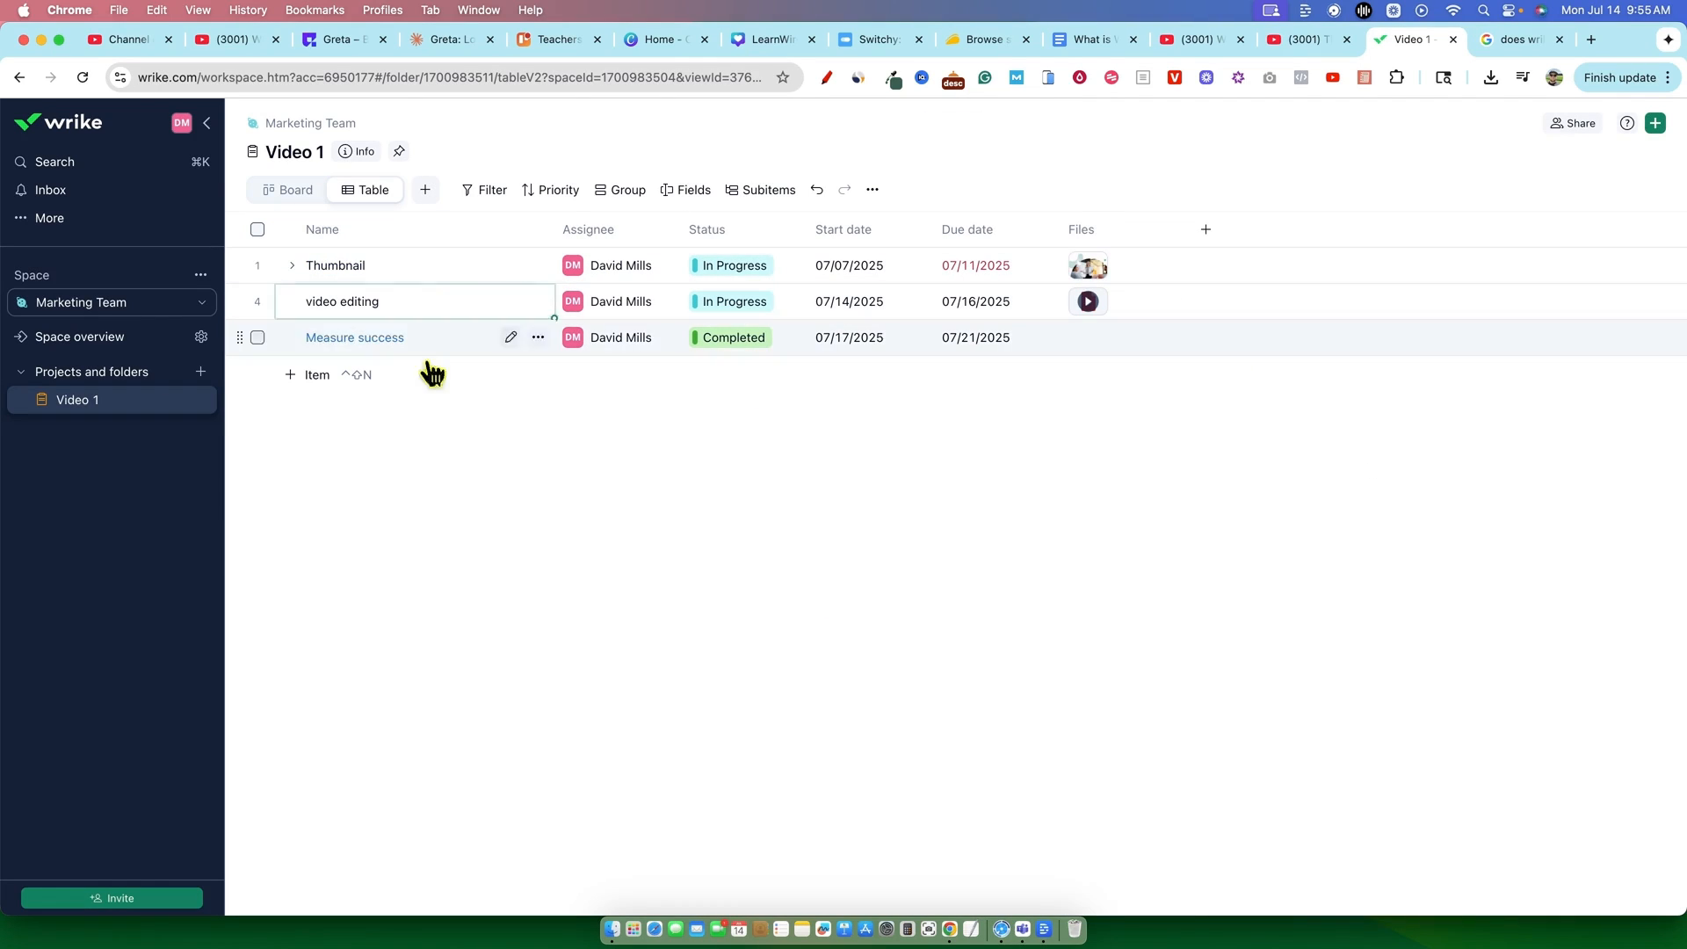
left_click(292, 269)
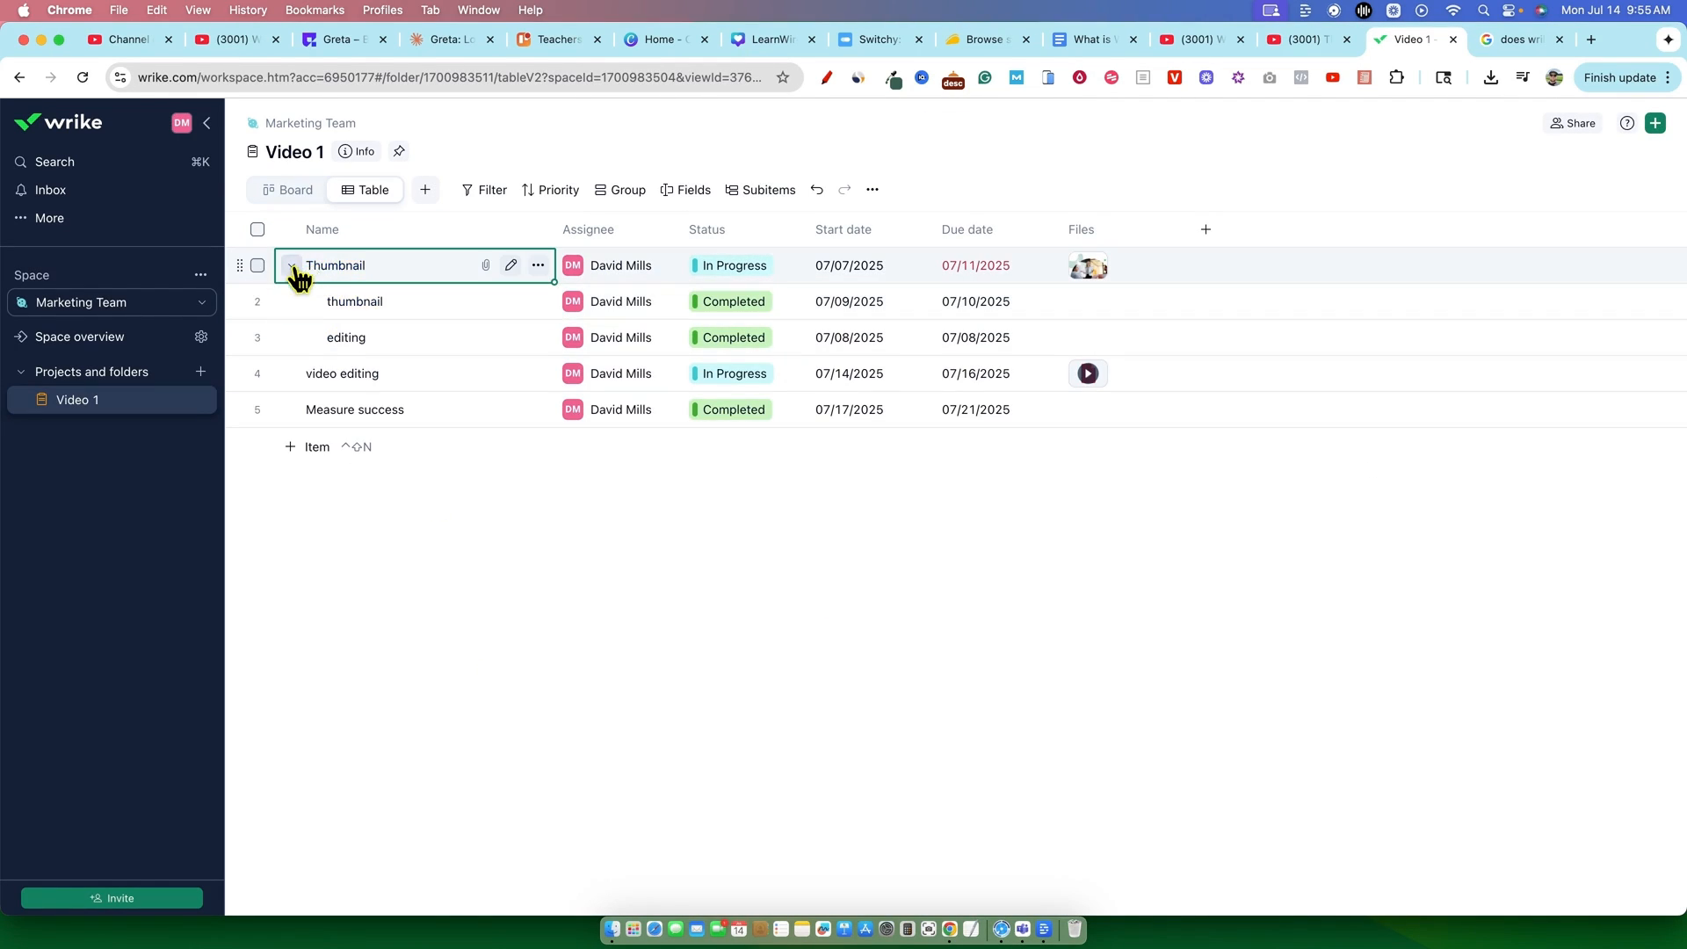
left_click(292, 266)
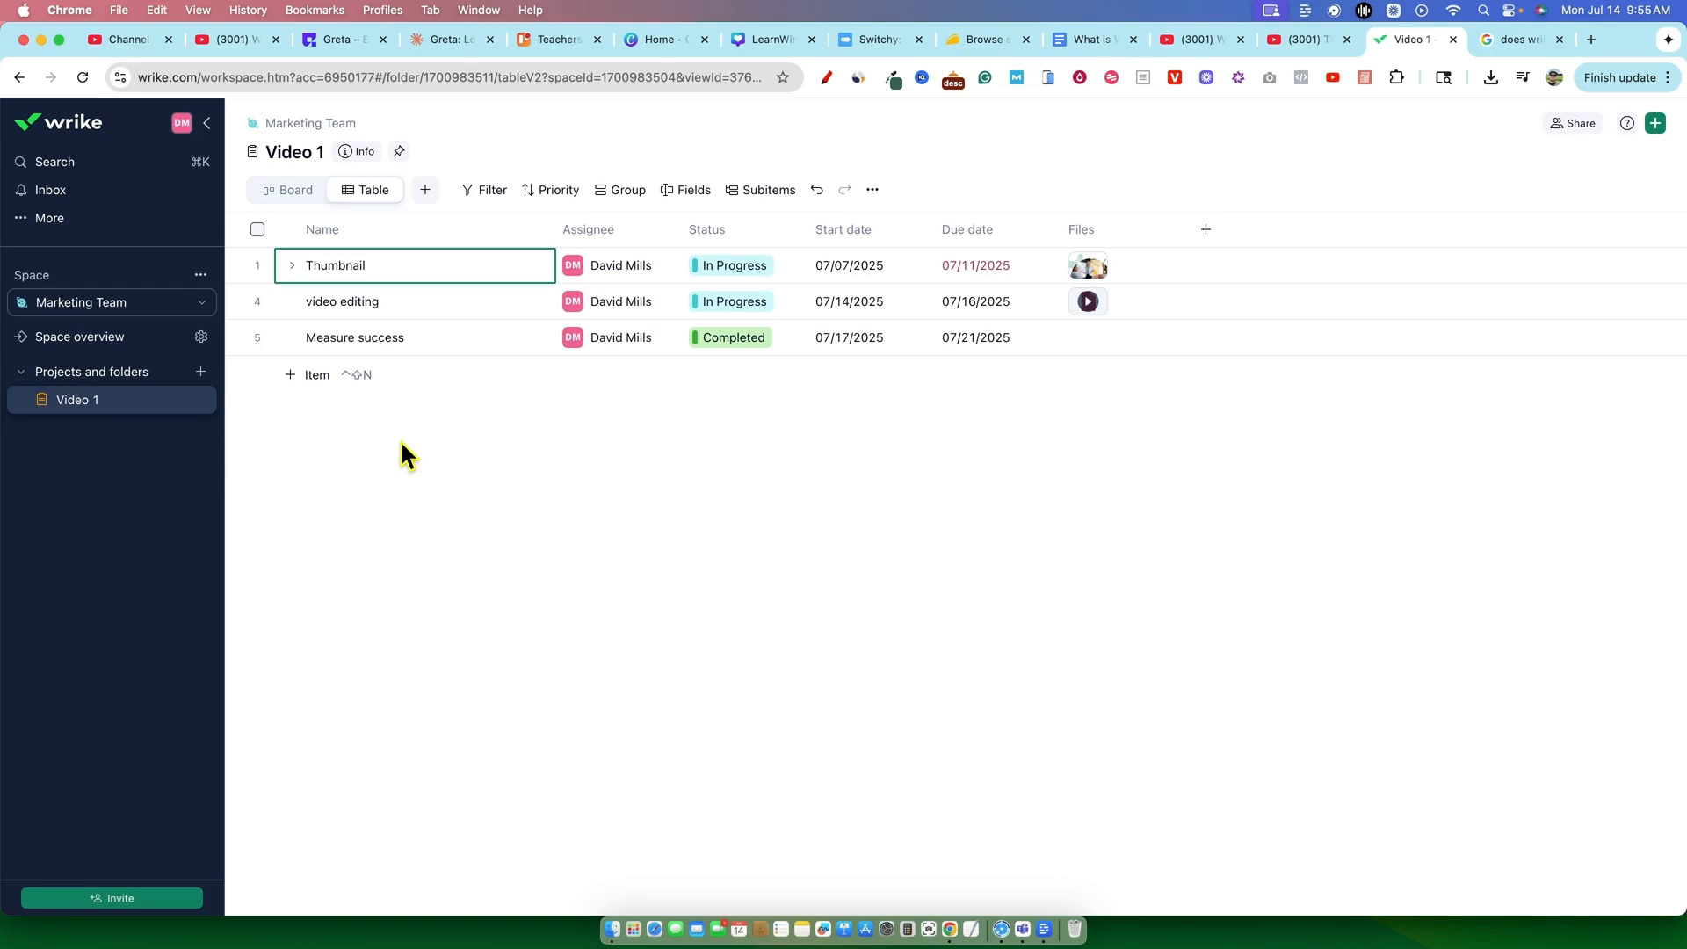
Try to preview the video attached to the video editing task, and check the sources available for adding files.
left_click(1088, 303)
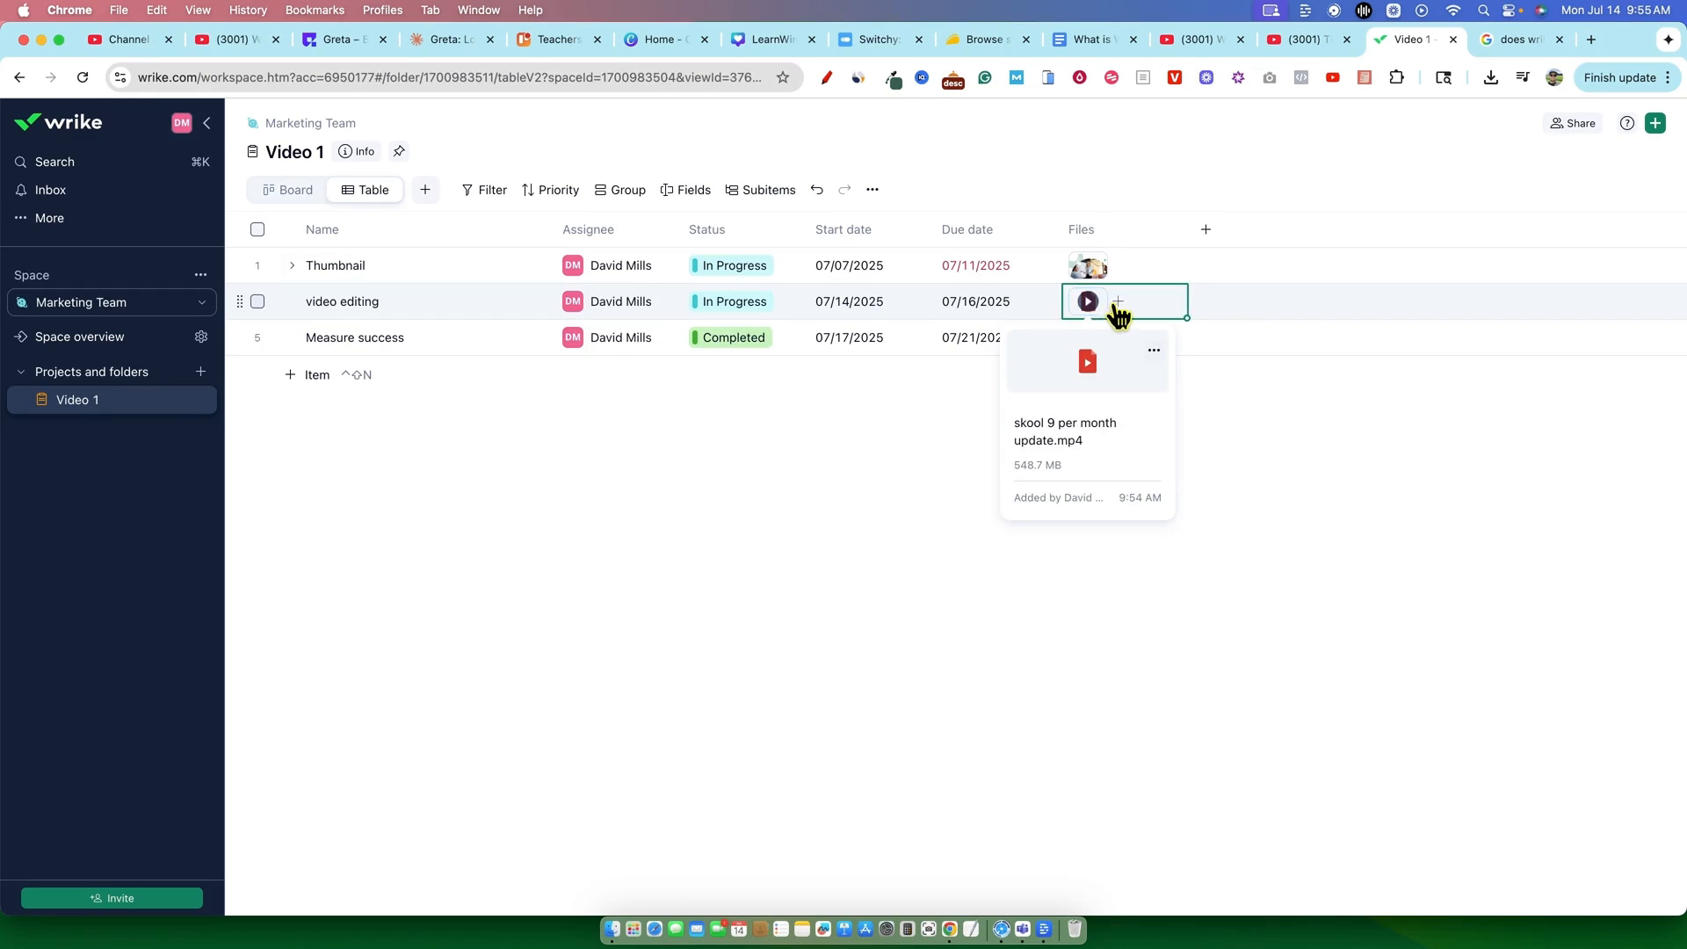
left_click(1089, 305)
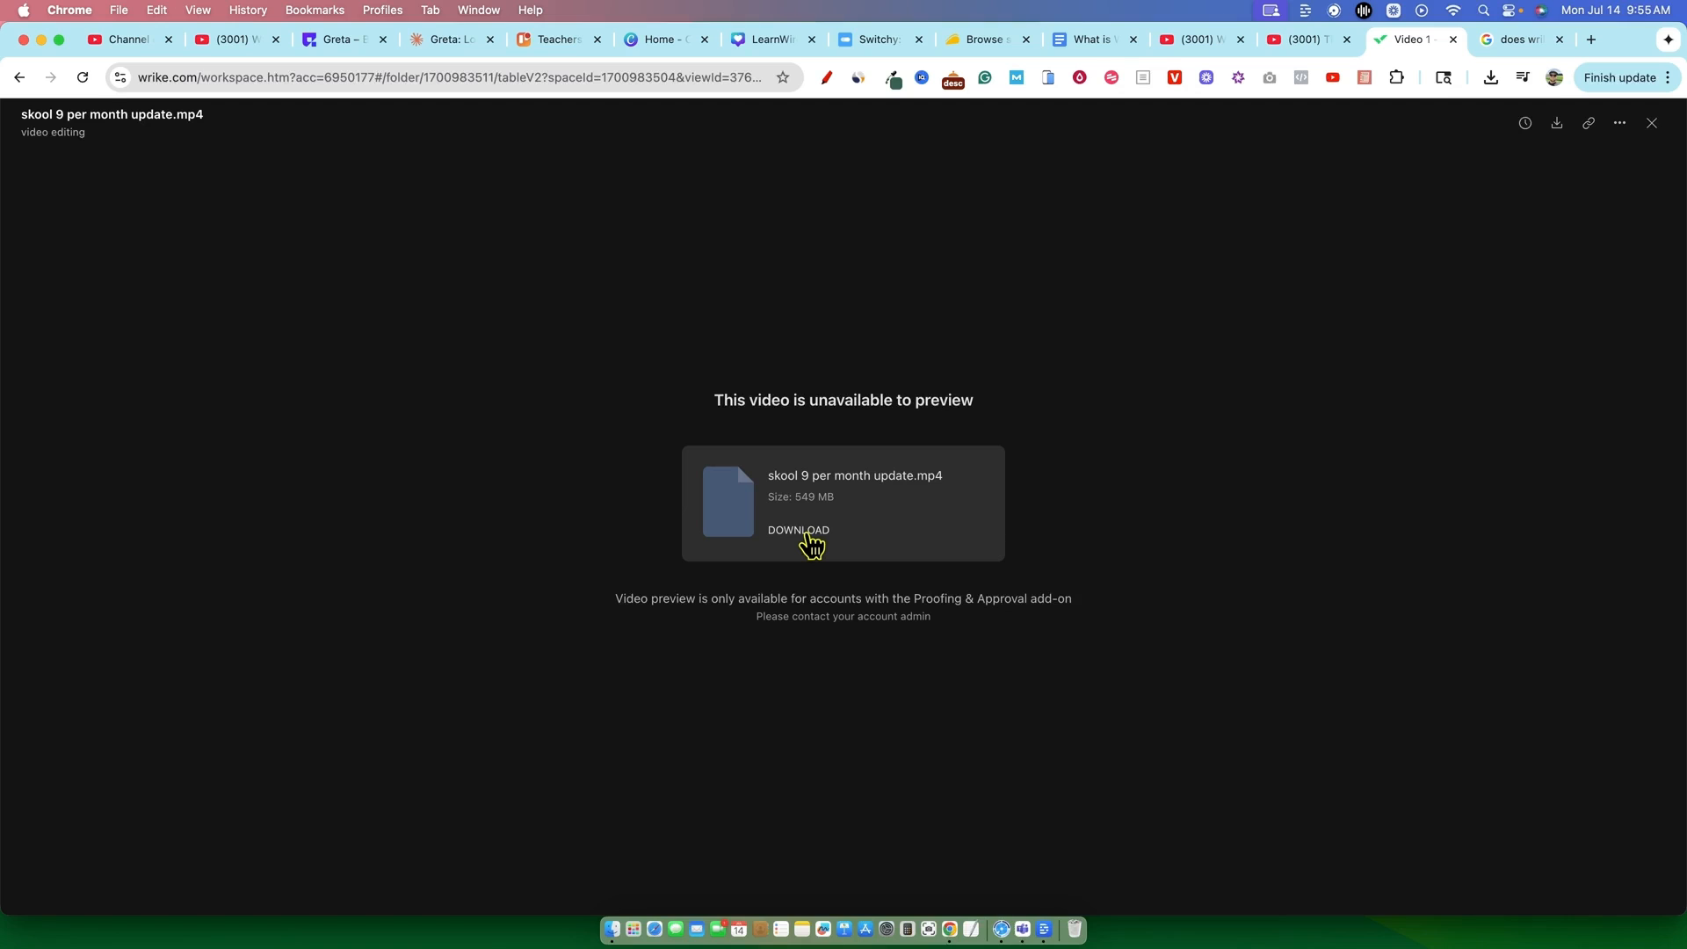
left_click(1653, 132)
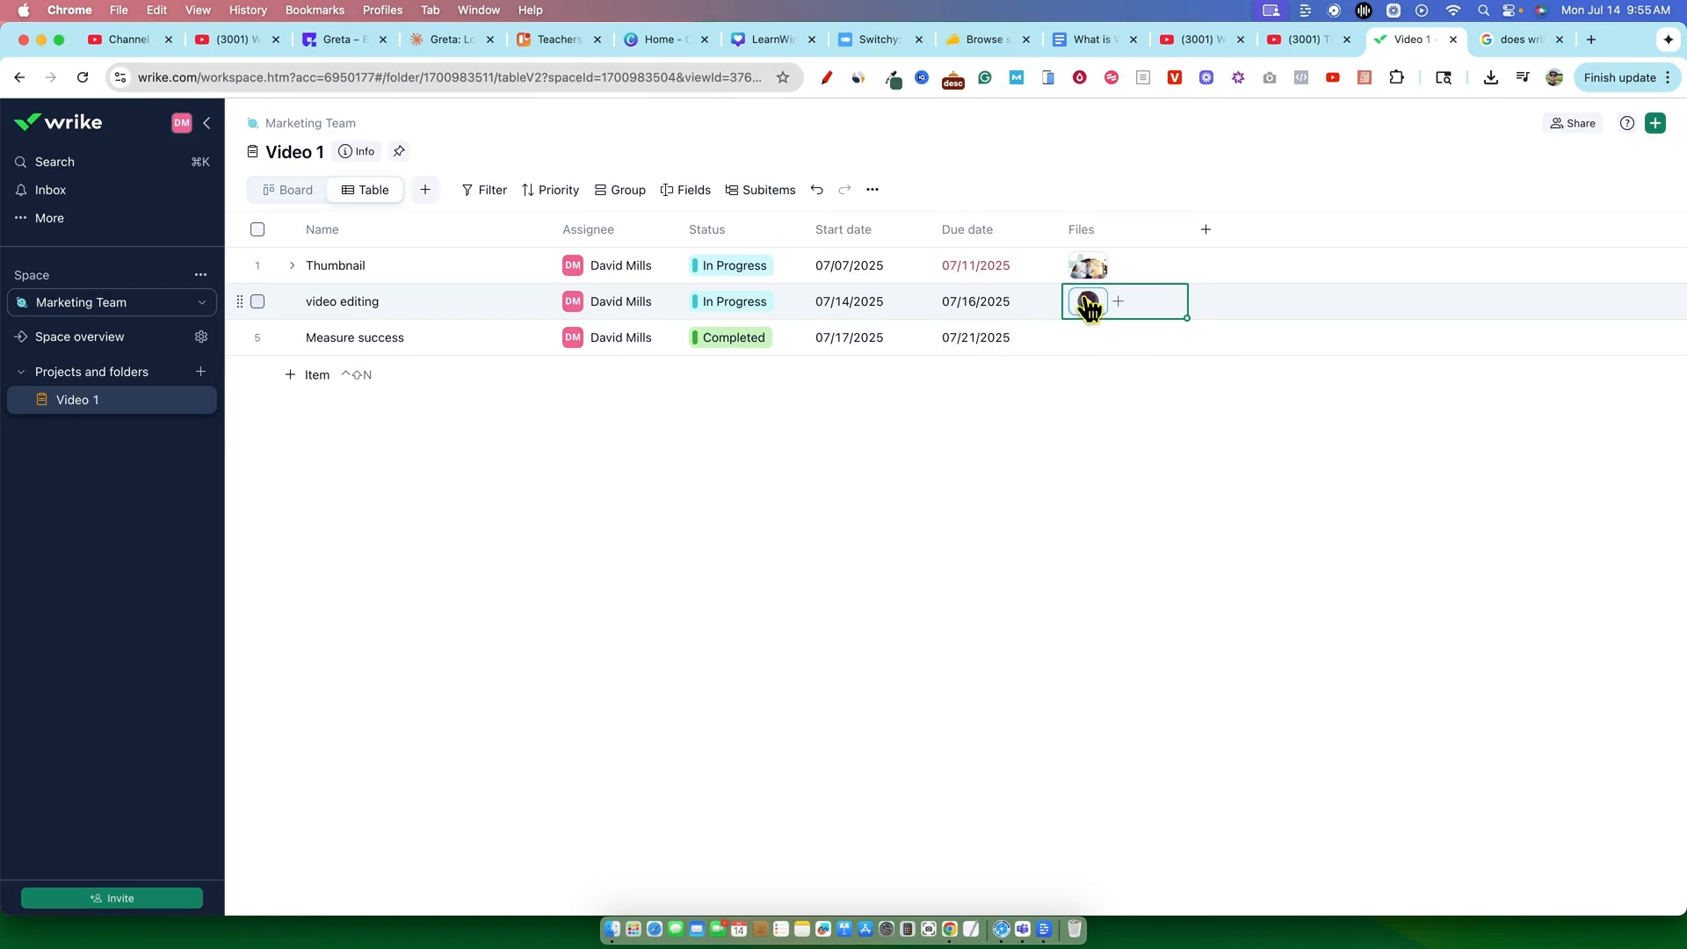
left_click(1119, 301)
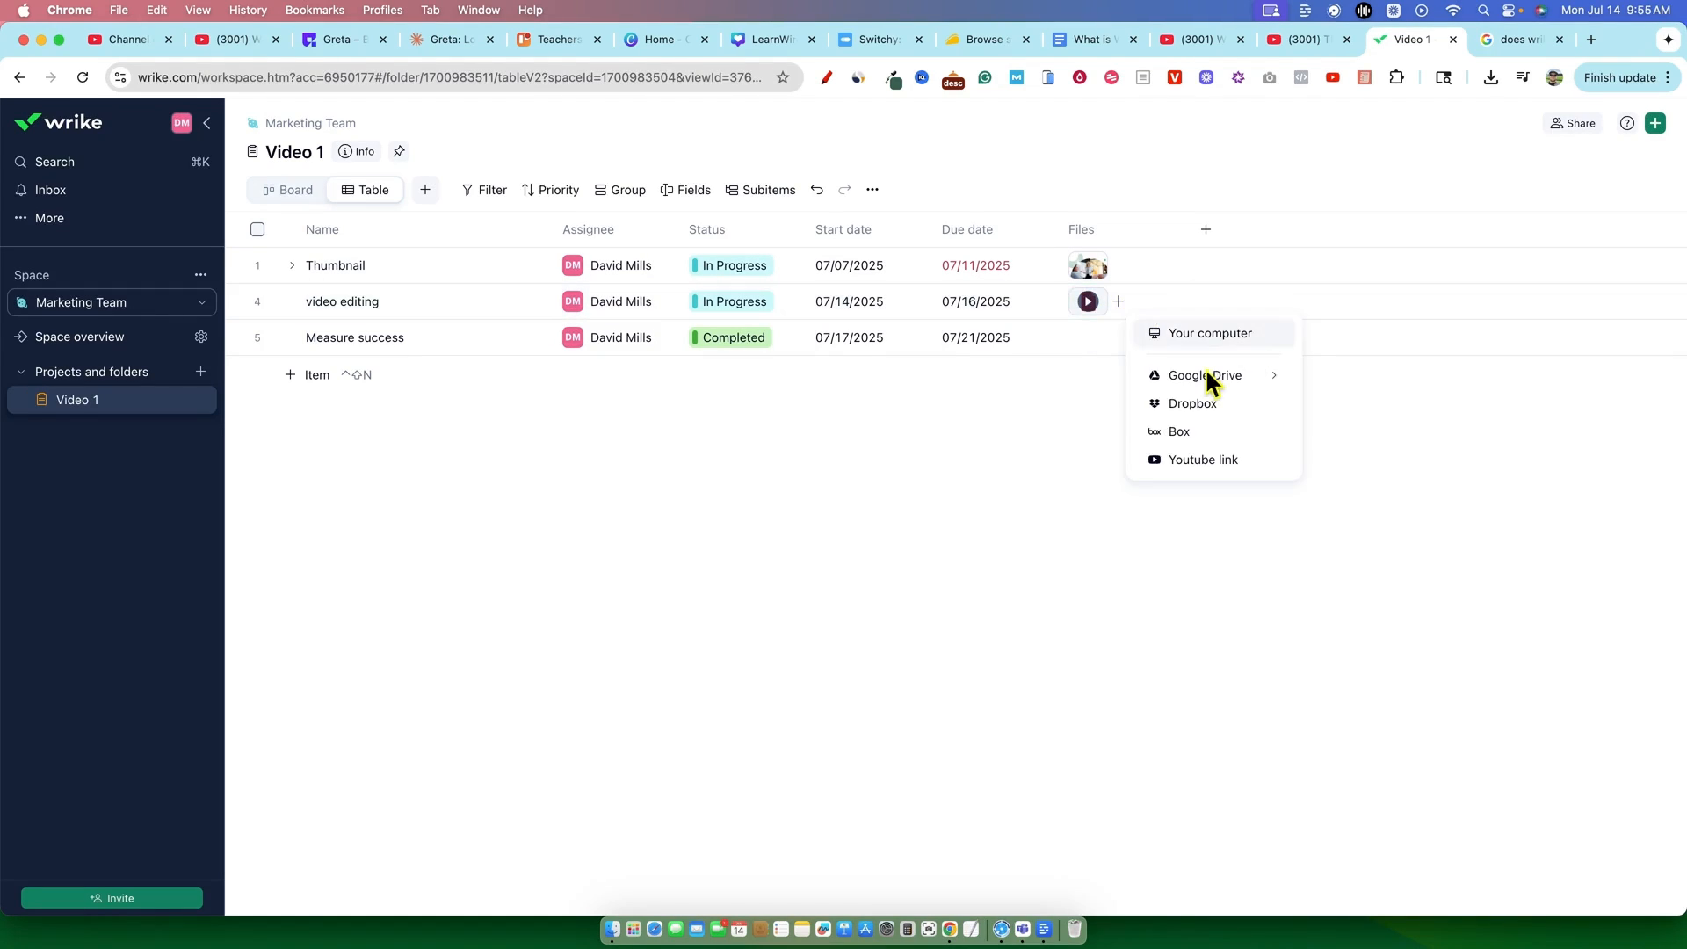
left_click(1086, 304)
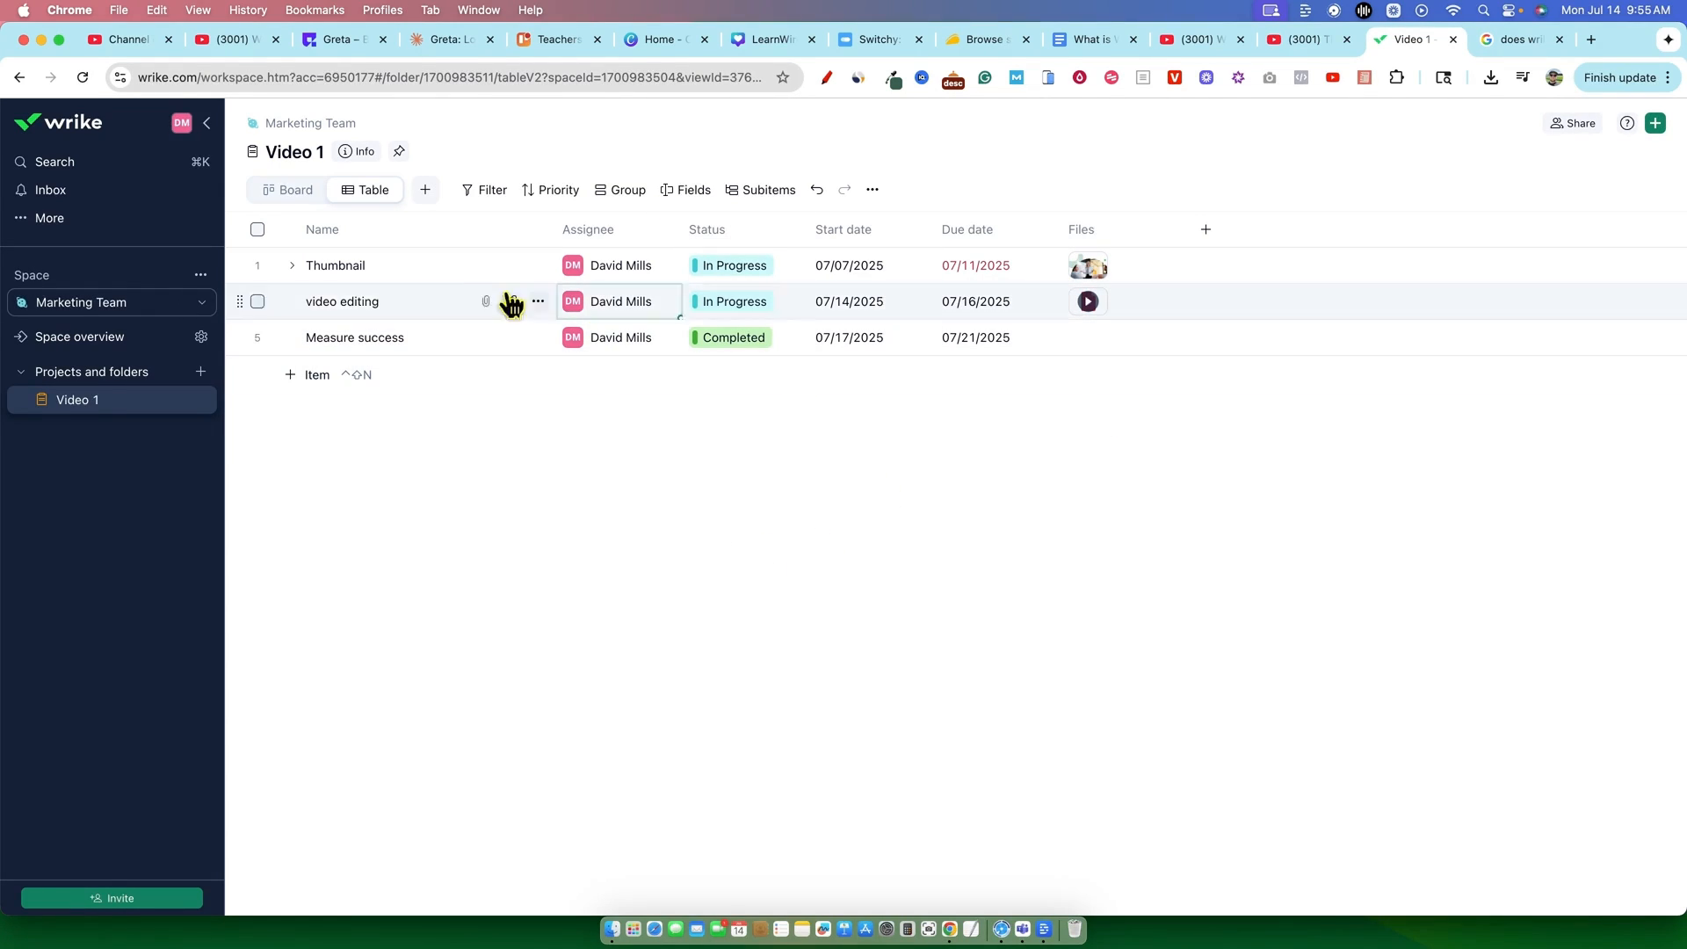
Add a public Board view named Board to the Video 1 project.
left_click(427, 193)
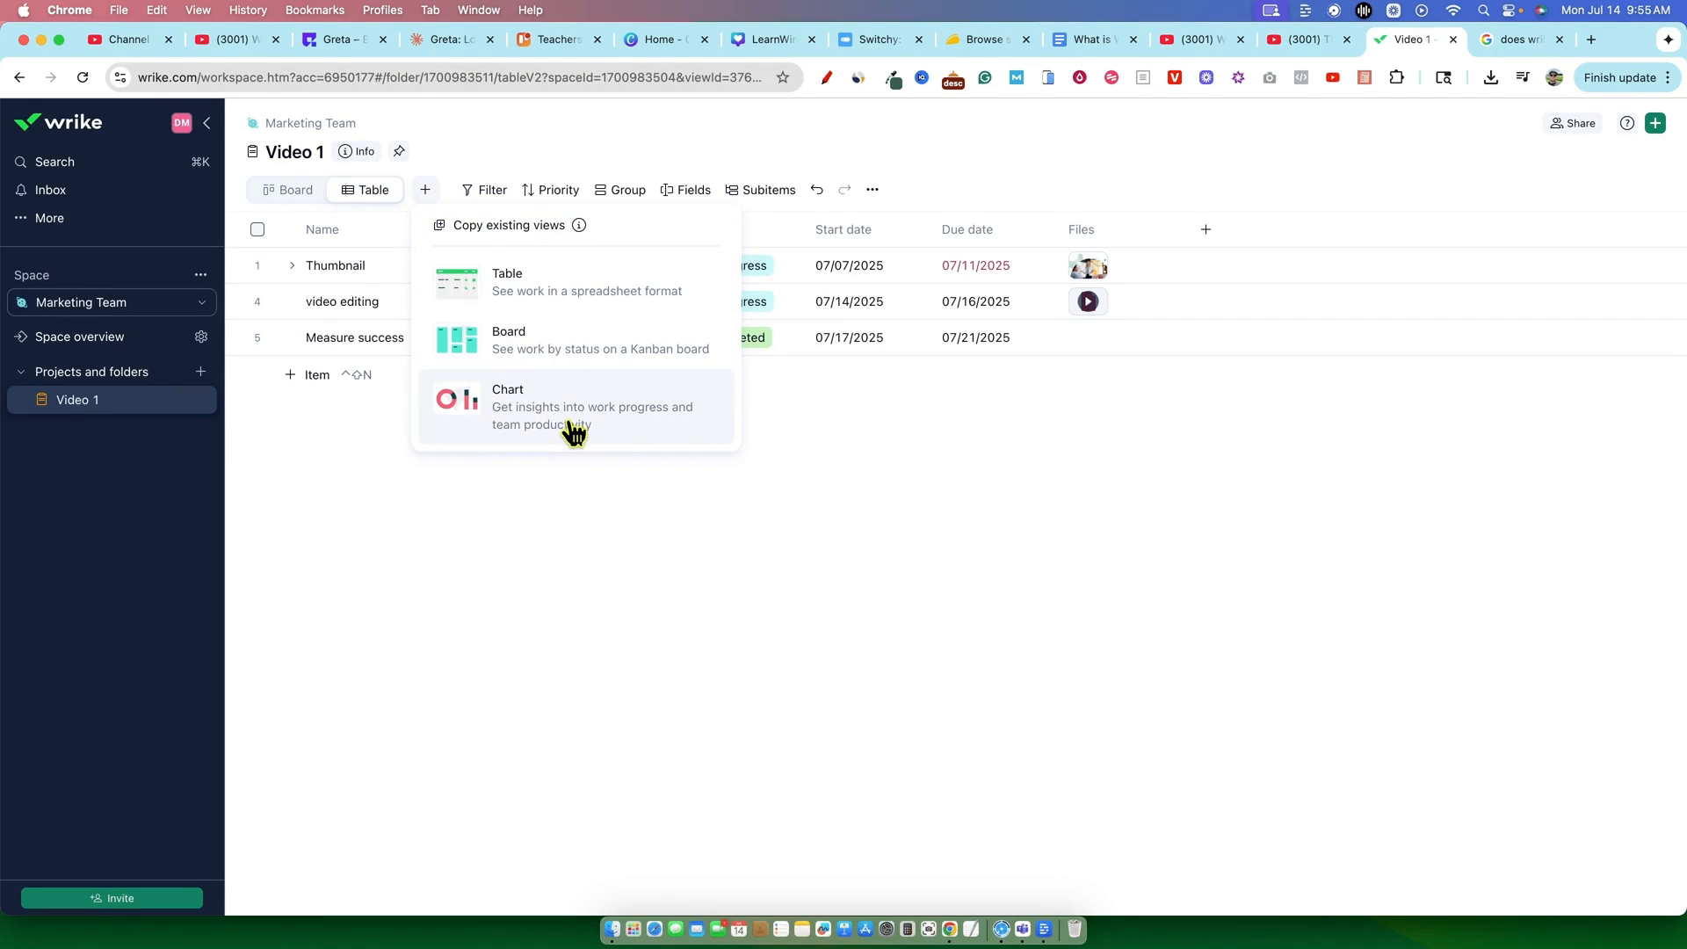
left_click(554, 344)
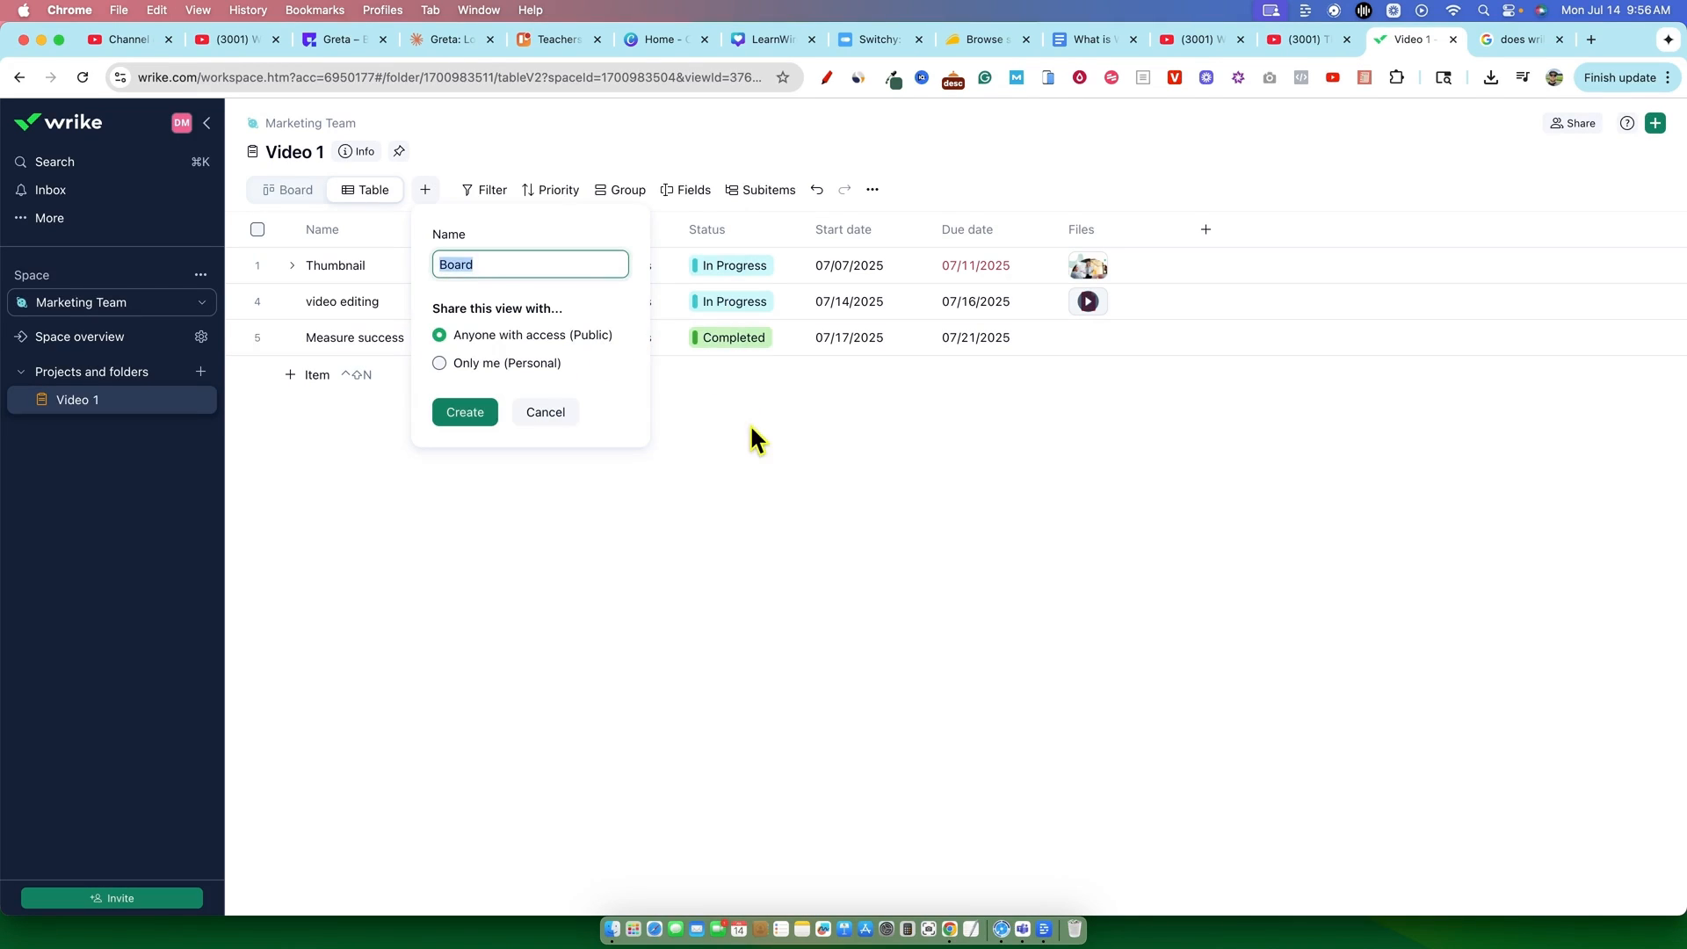
left_click(481, 415)
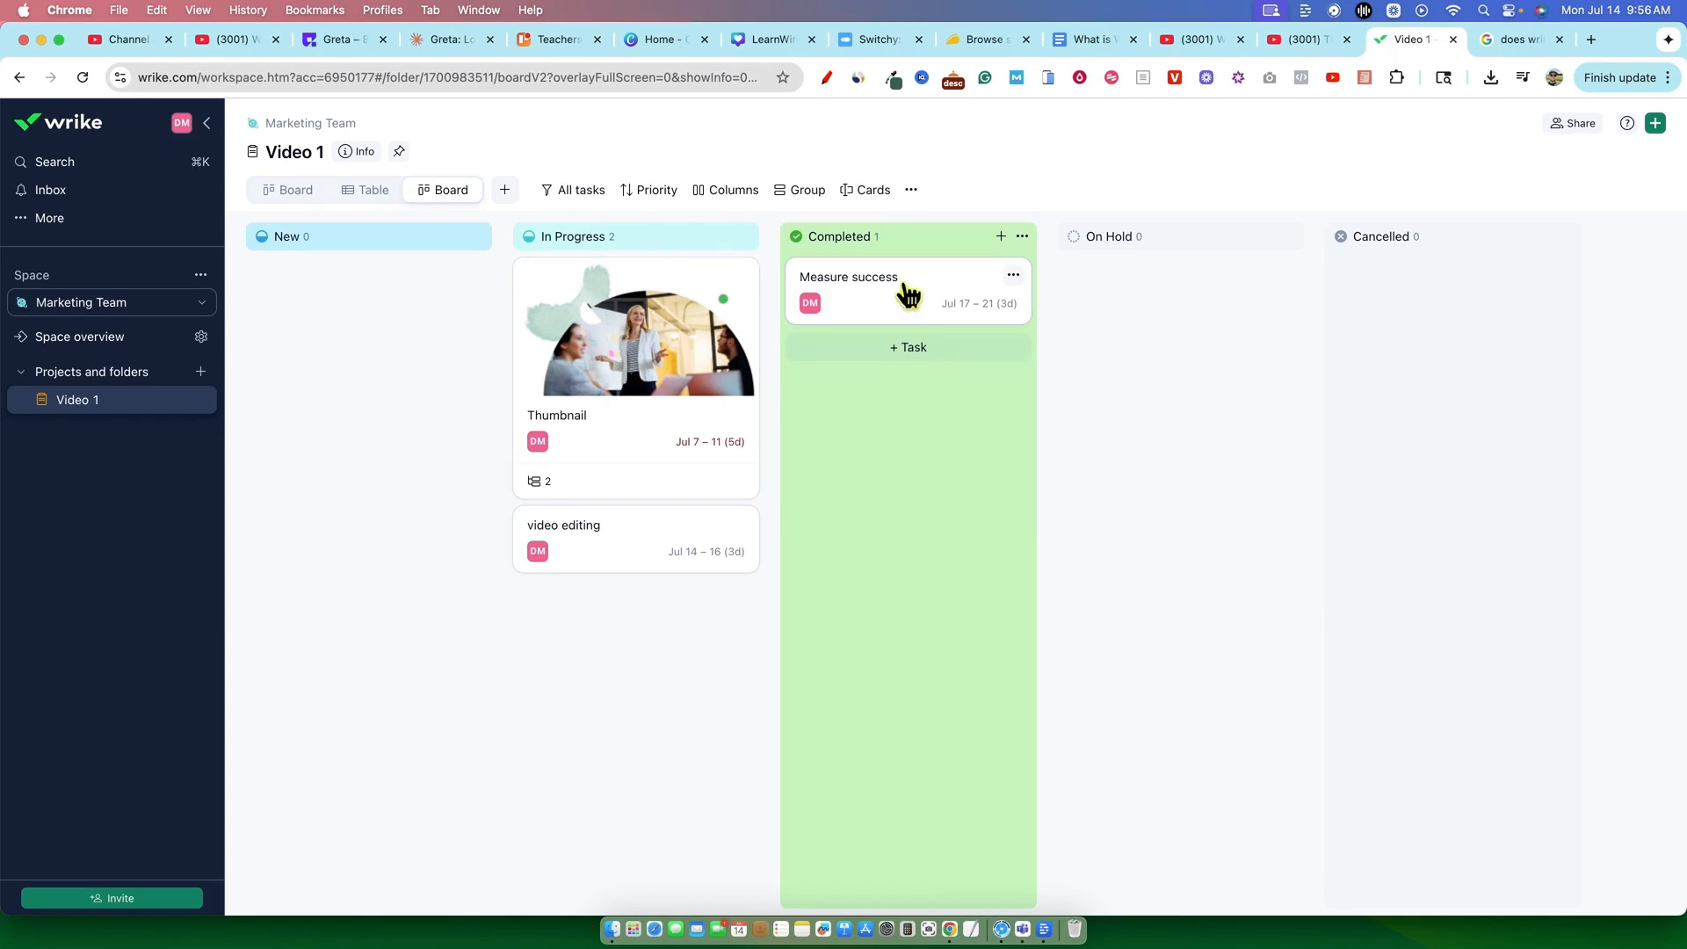
Move the video editing card to On Hold and back to In Progress.
left_click_drag(603, 550, 1126, 519)
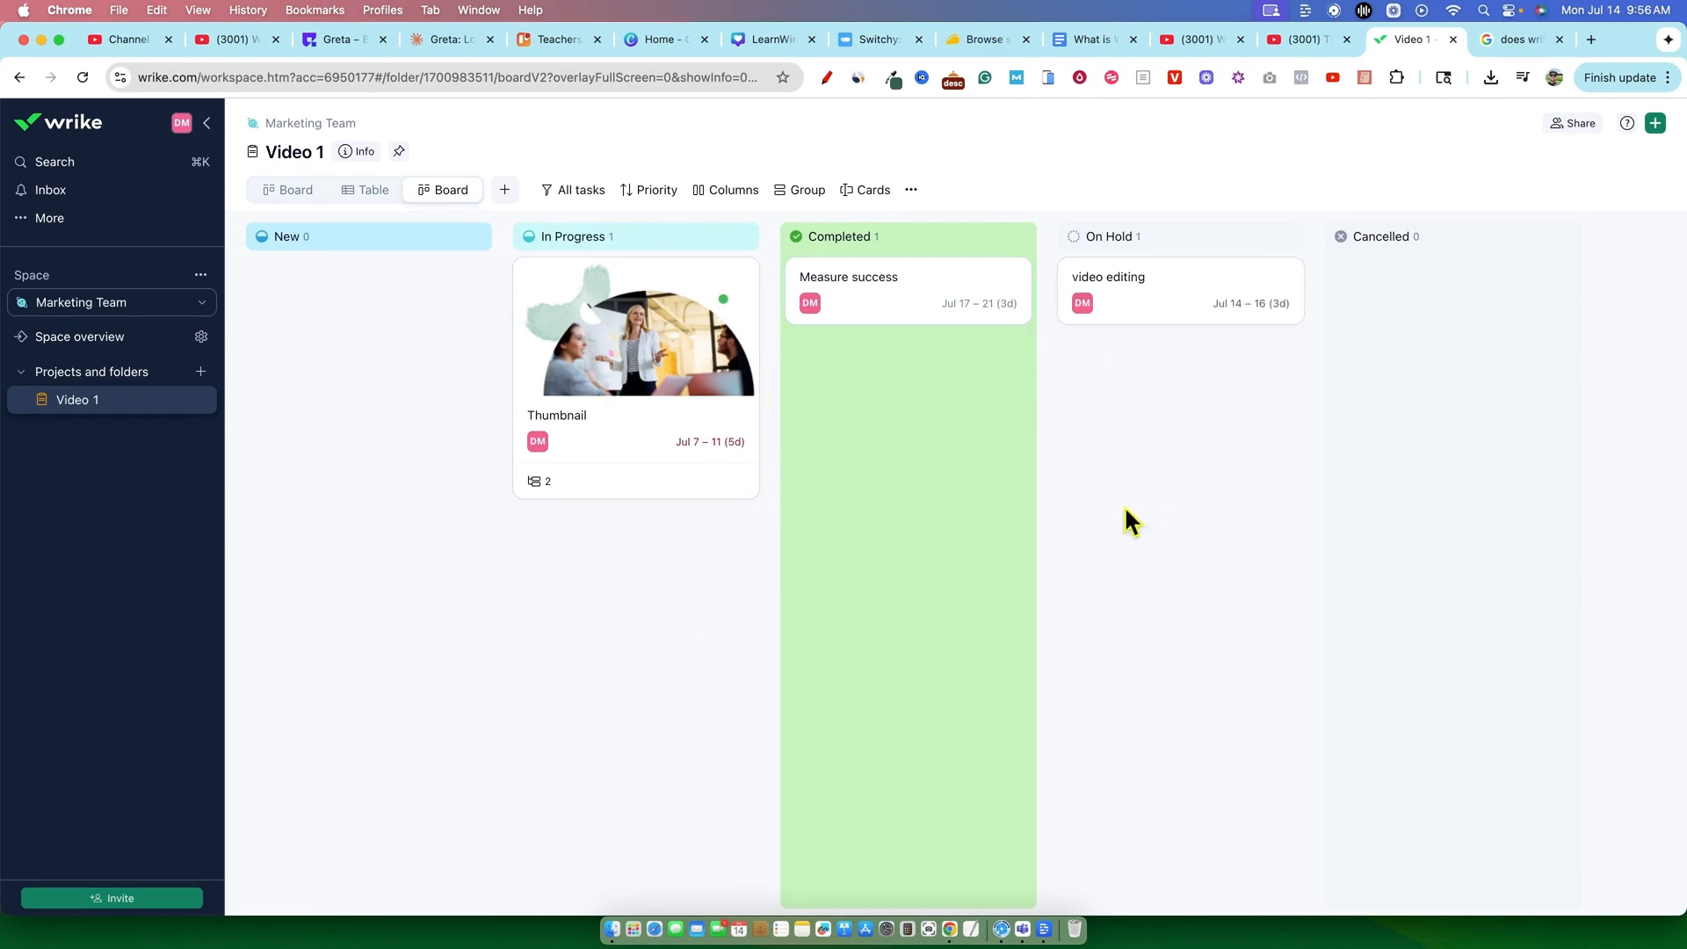
left_click_drag(1232, 287, 645, 563)
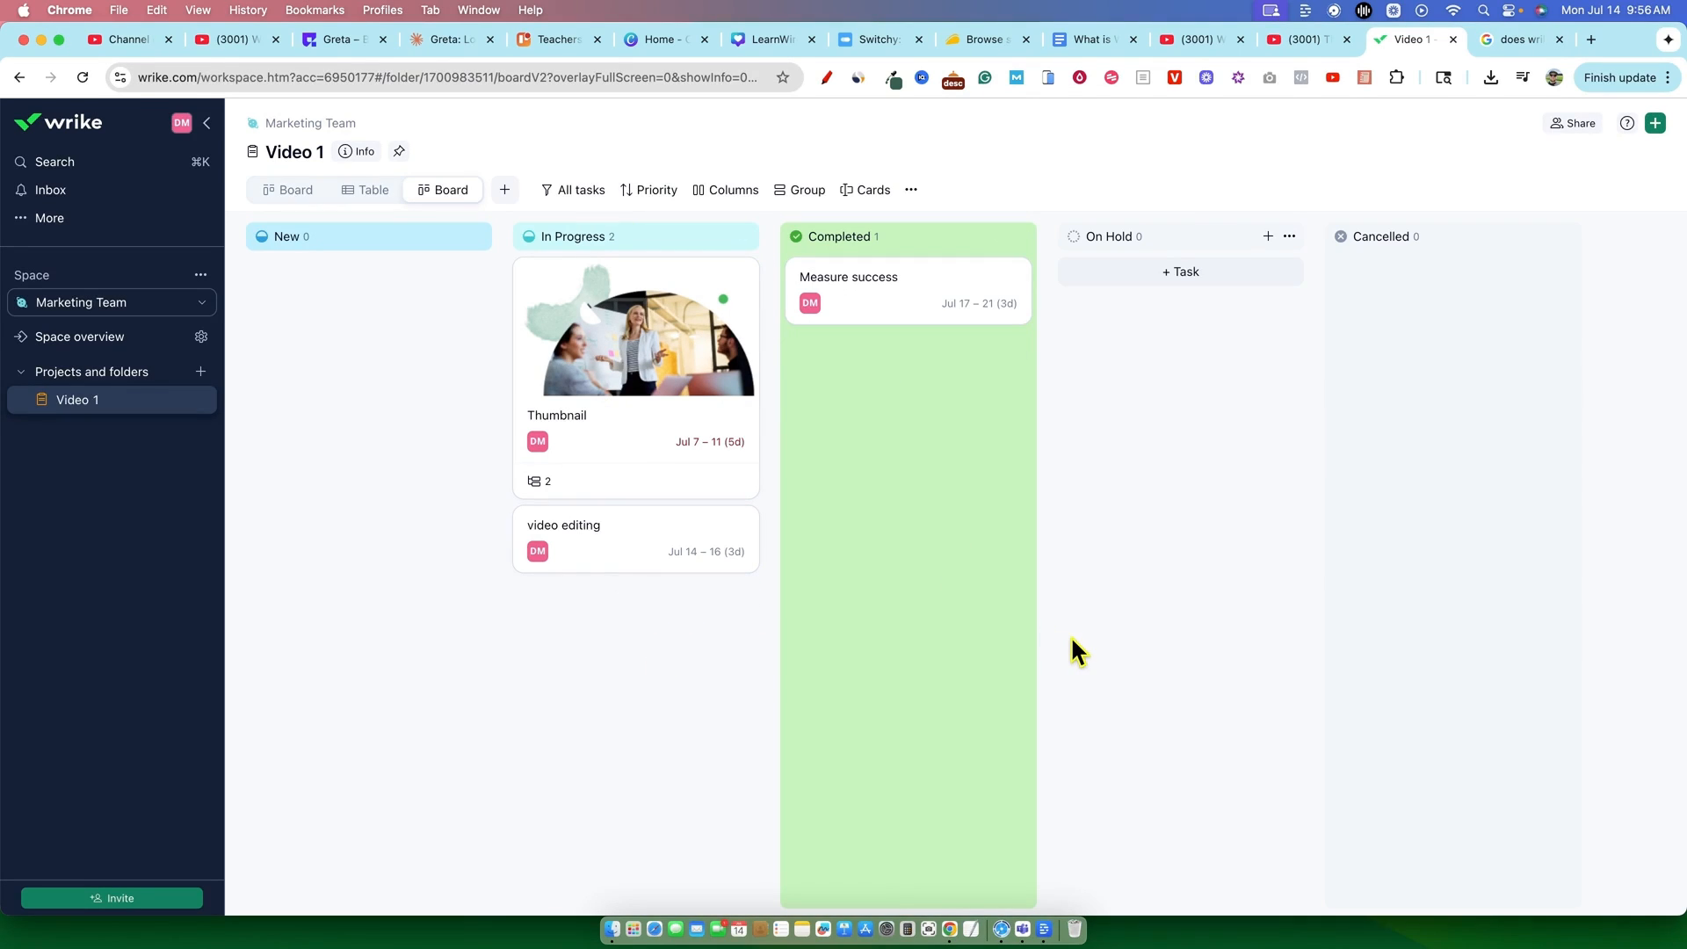
Add a public Chart view named Chart to the Video 1 project.
left_click(508, 189)
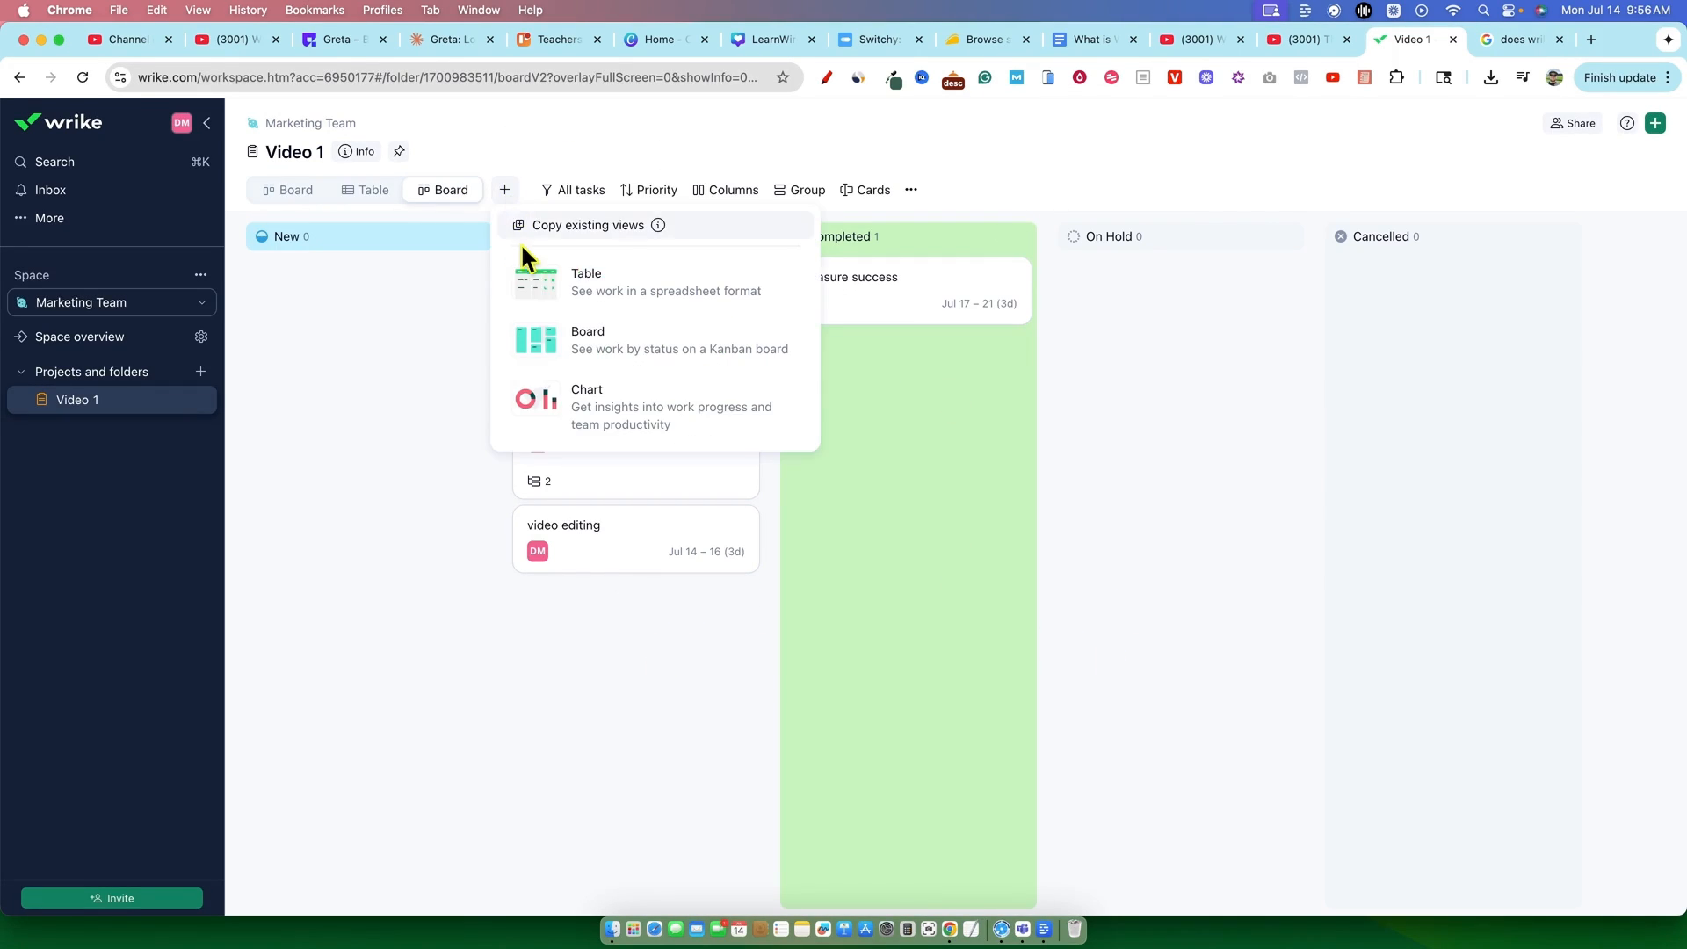
left_click(367, 220)
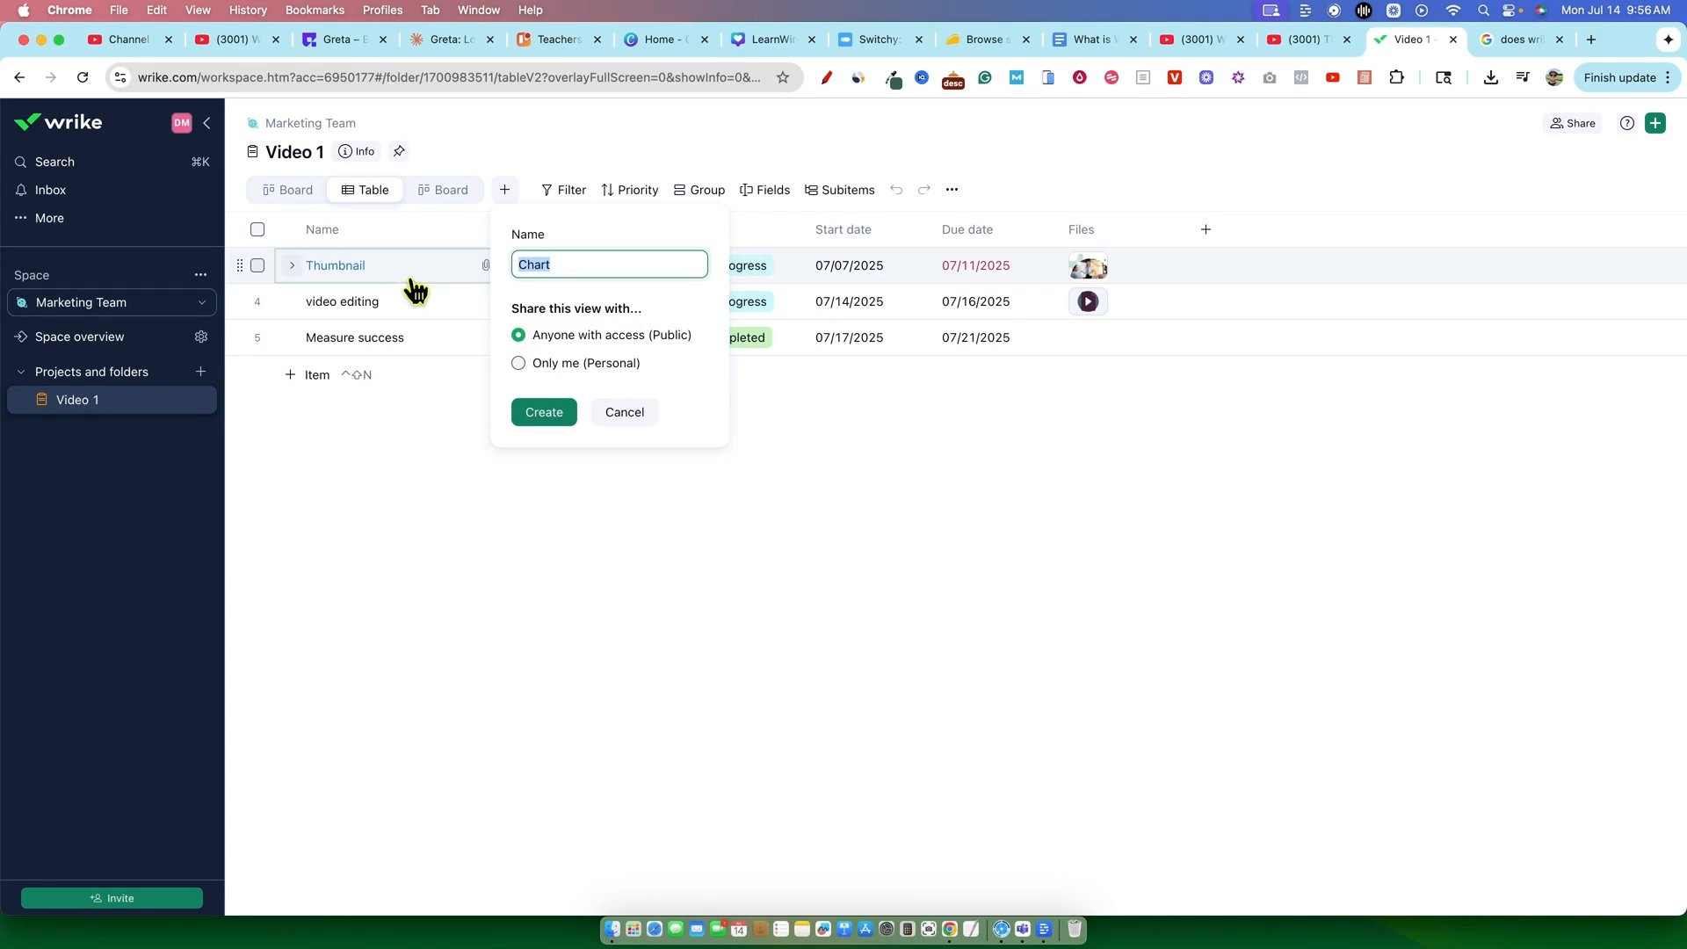
left_click(549, 413)
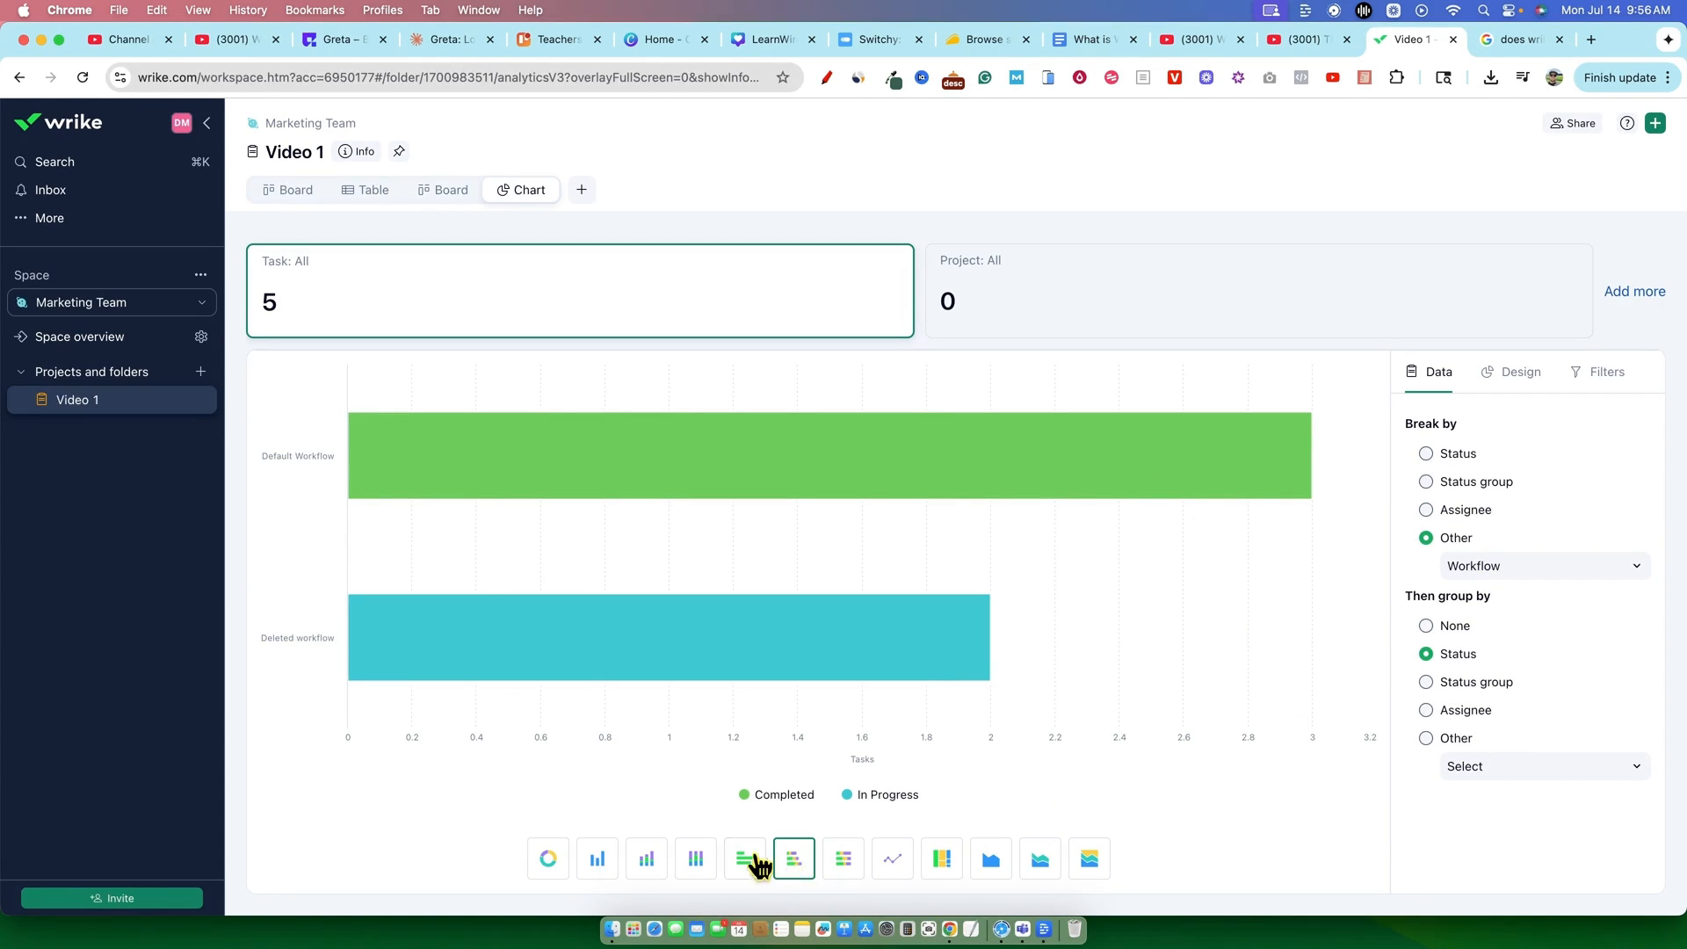
Break the task chart down by assignee and preview the available chart types, including column, stacked column, bar and line.
left_click(1464, 513)
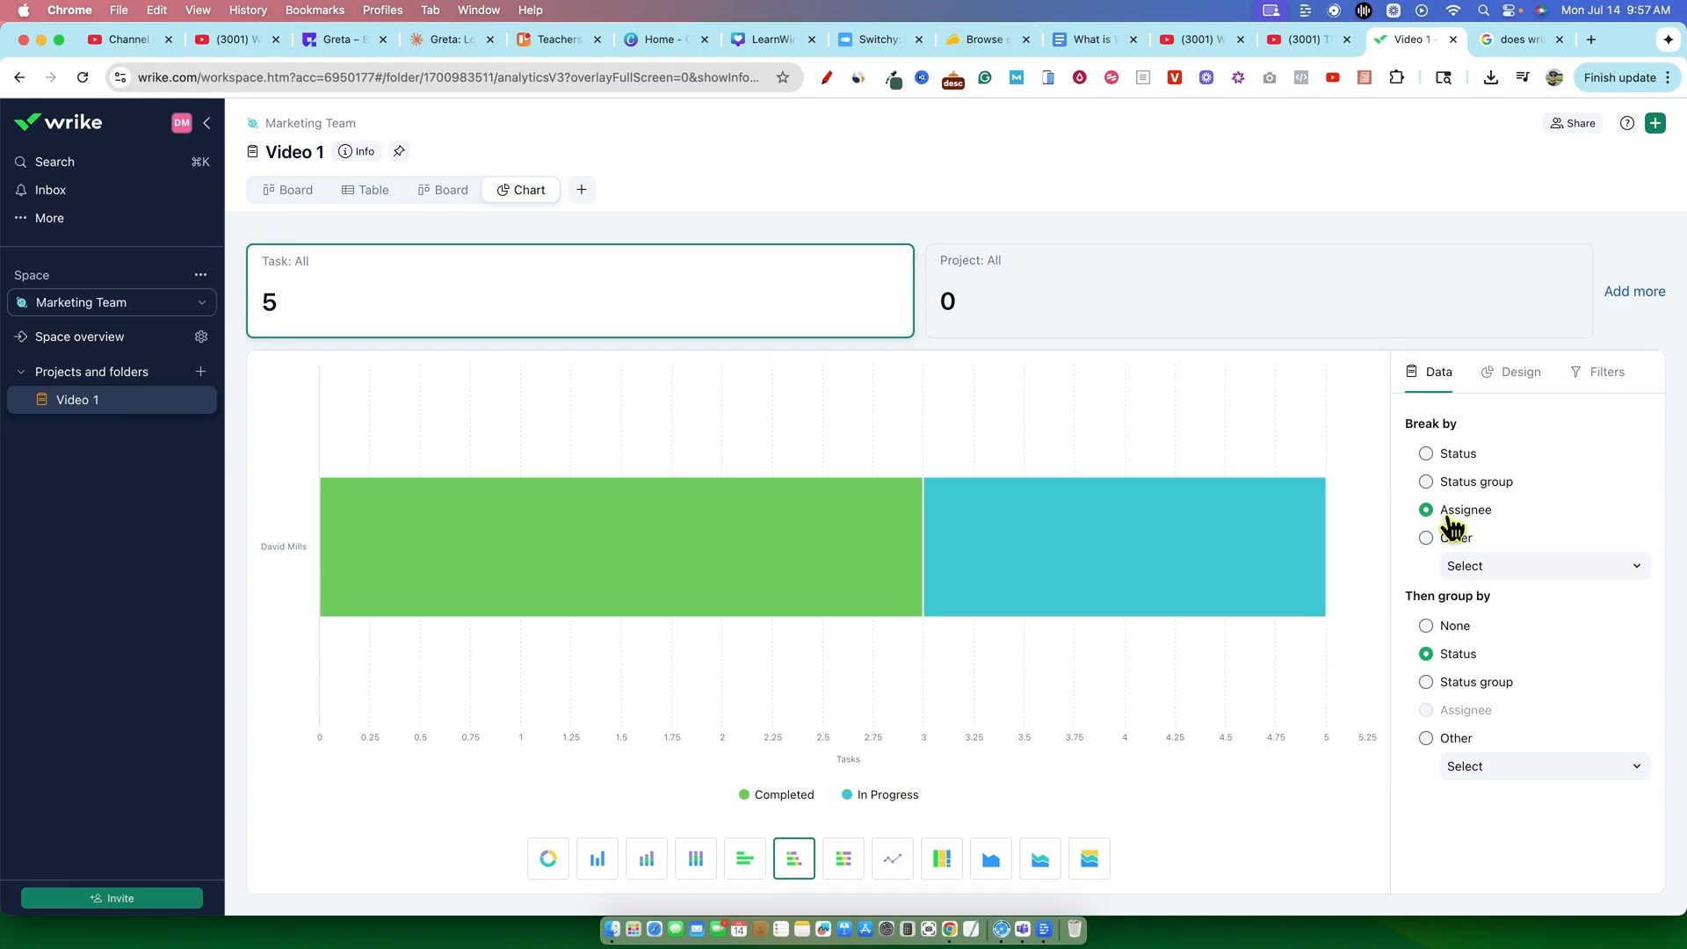
left_click(545, 861)
left_click(598, 861)
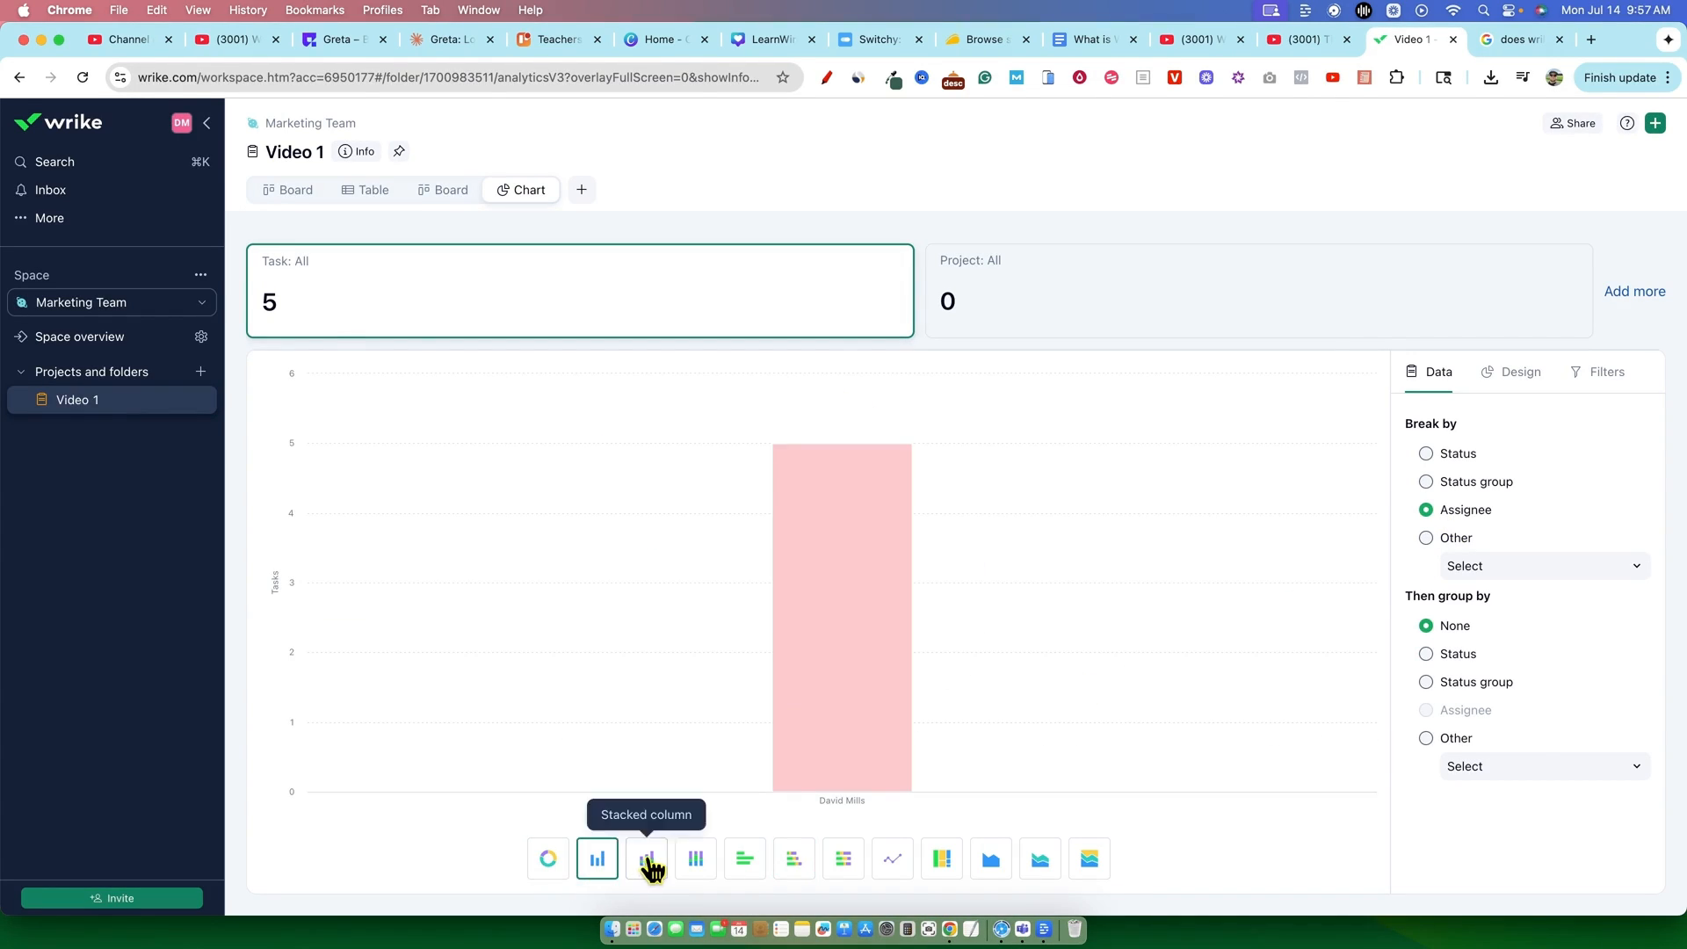
left_click(648, 861)
left_click(696, 861)
left_click(744, 861)
left_click(891, 863)
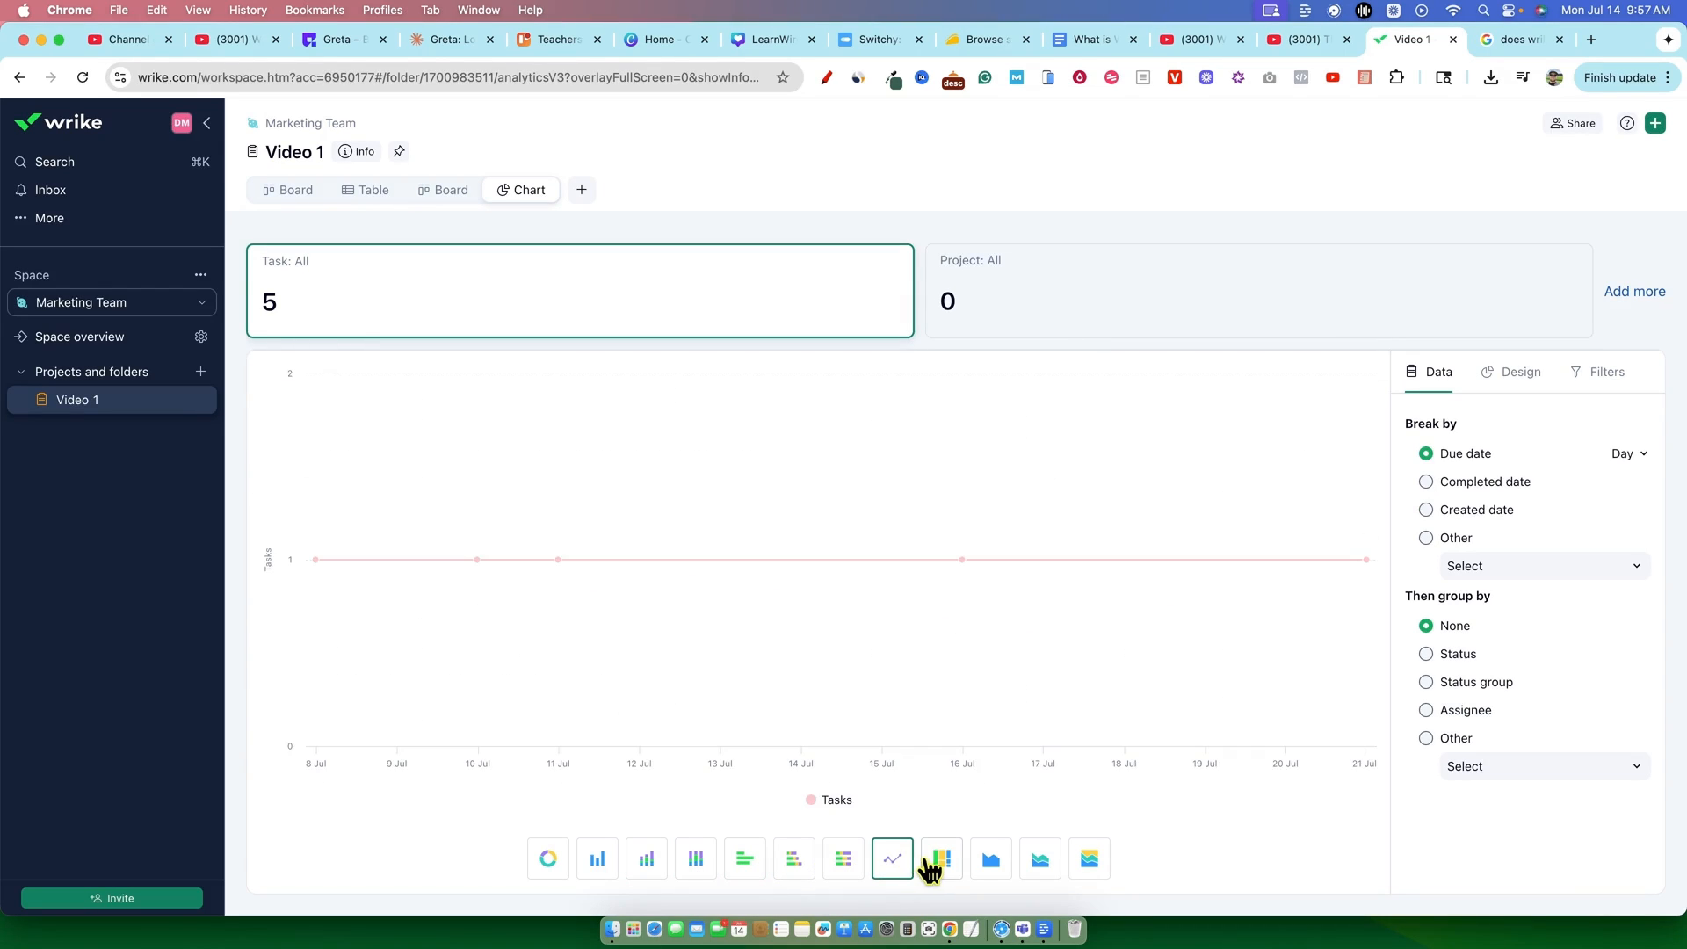
left_click(942, 861)
left_click(991, 863)
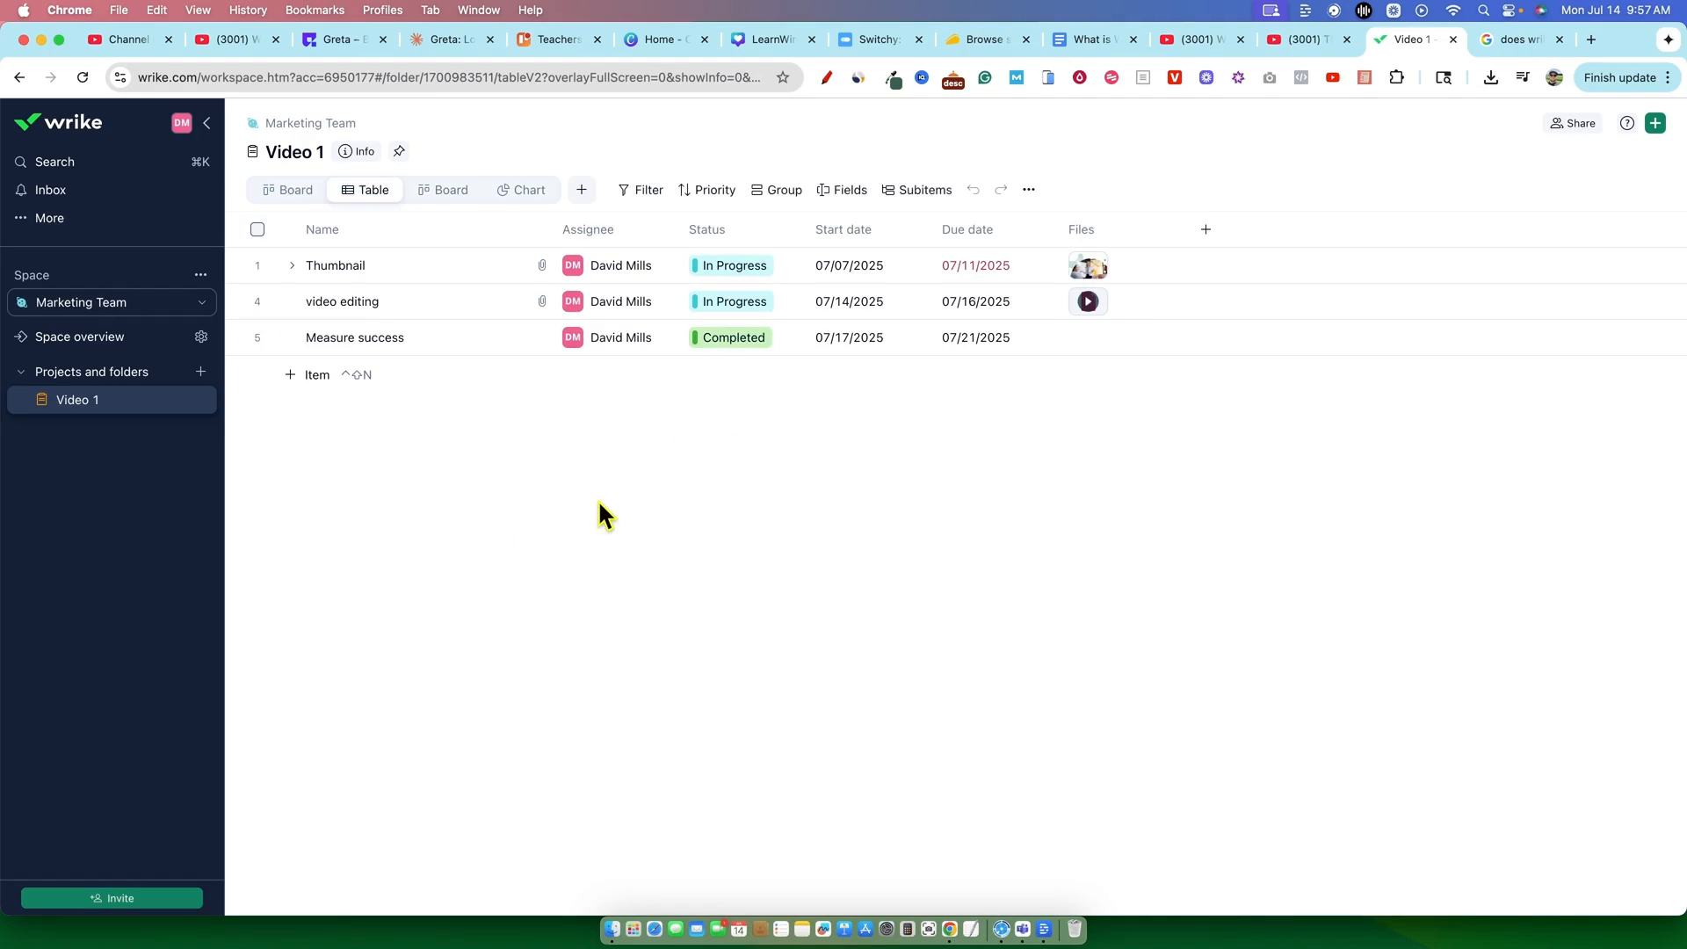
Look through the inbox, the My to-do list and the starred tasks.
left_click(77, 201)
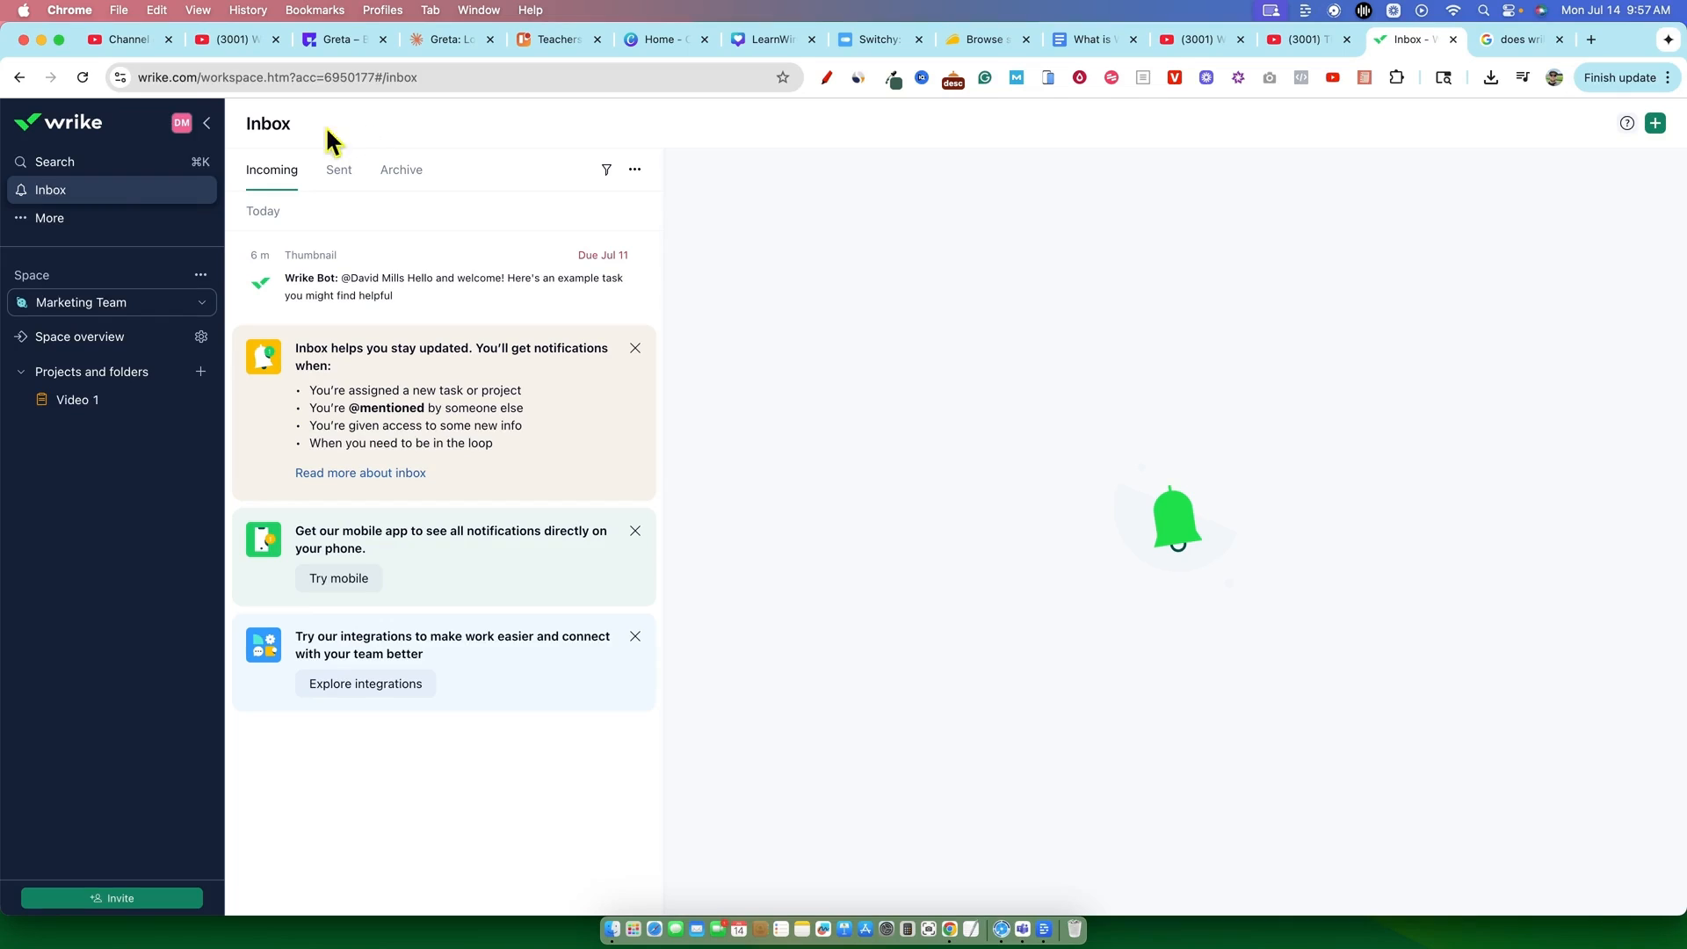
left_click(39, 233)
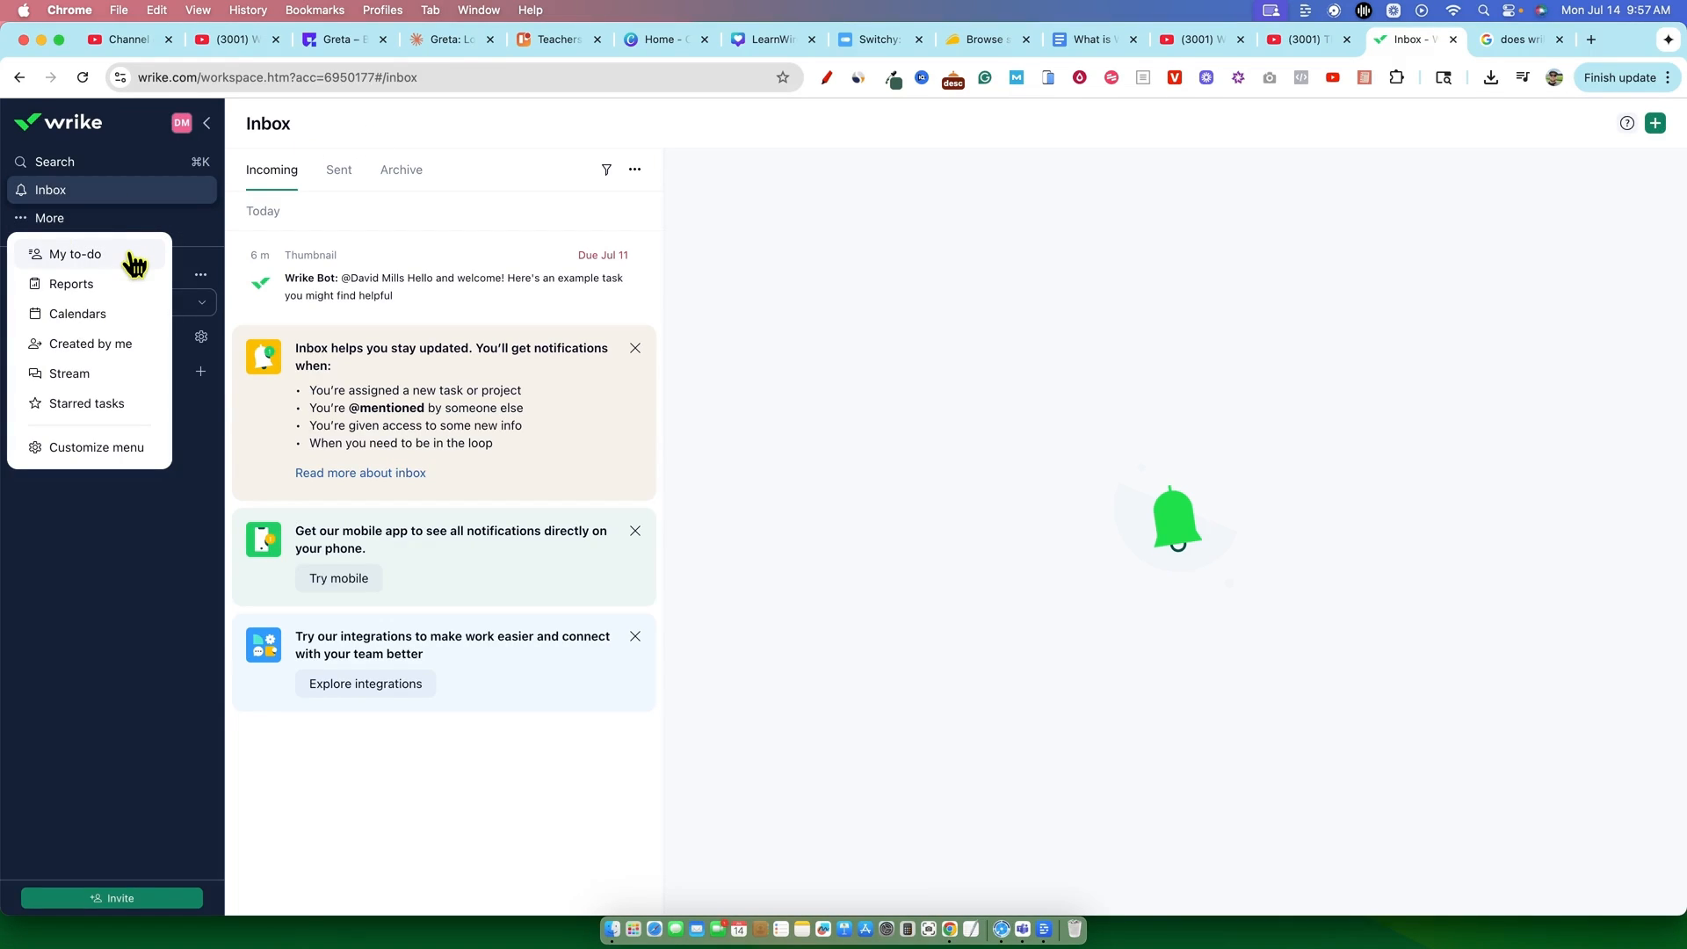
left_click(128, 257)
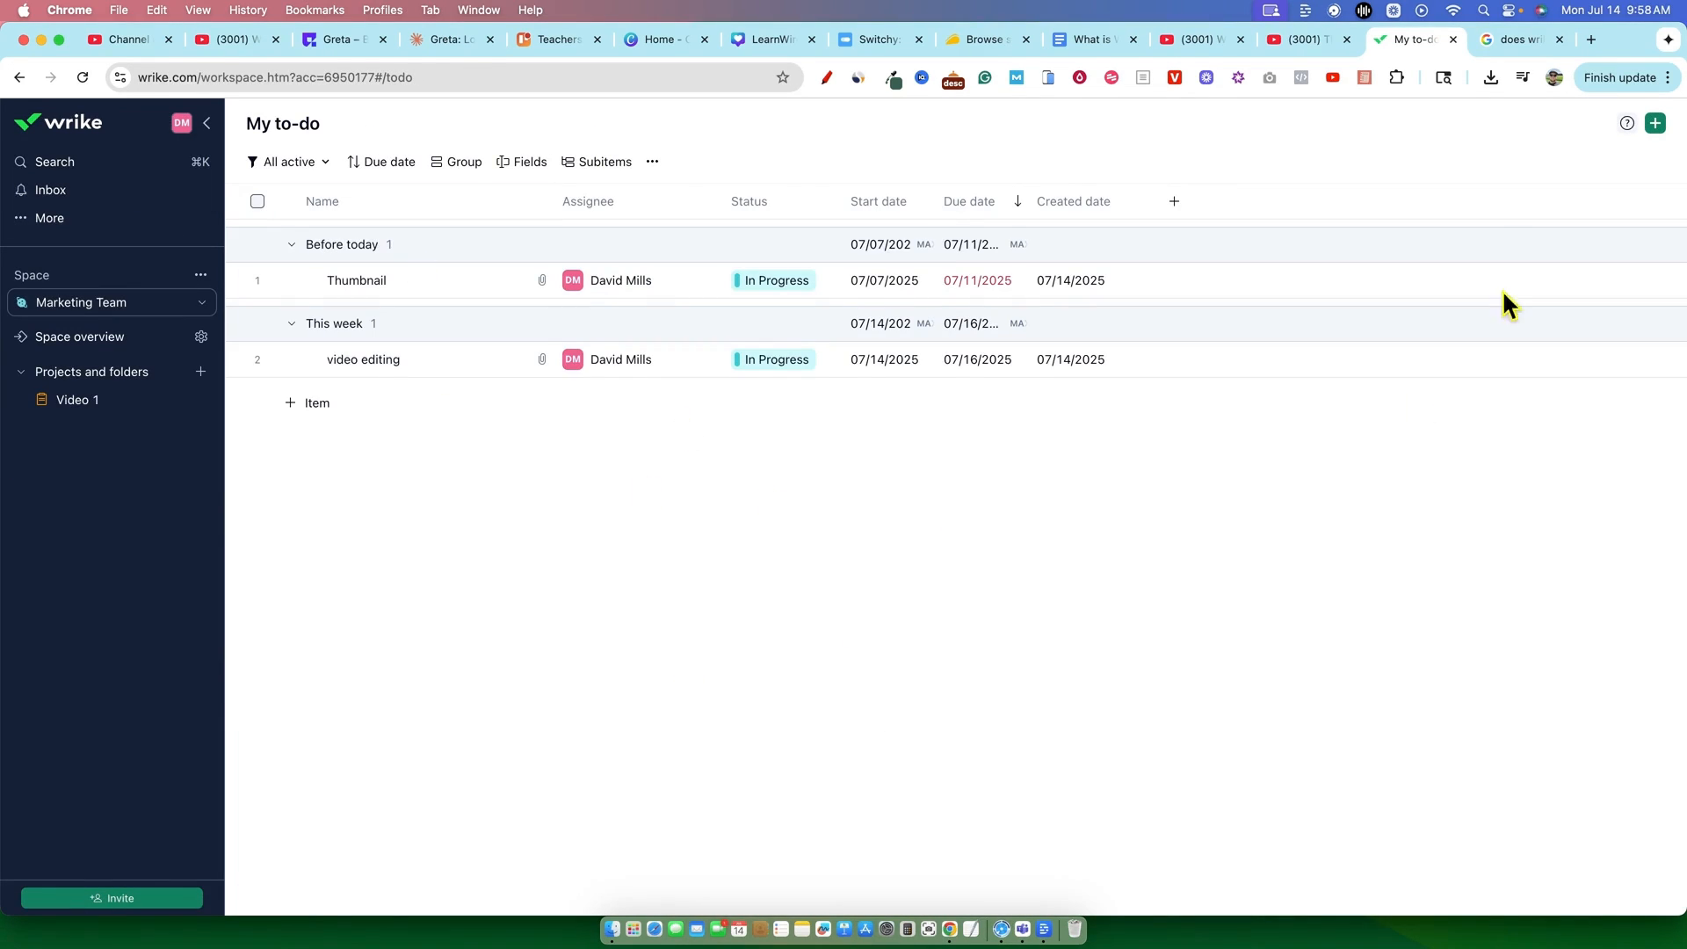
left_click(40, 219)
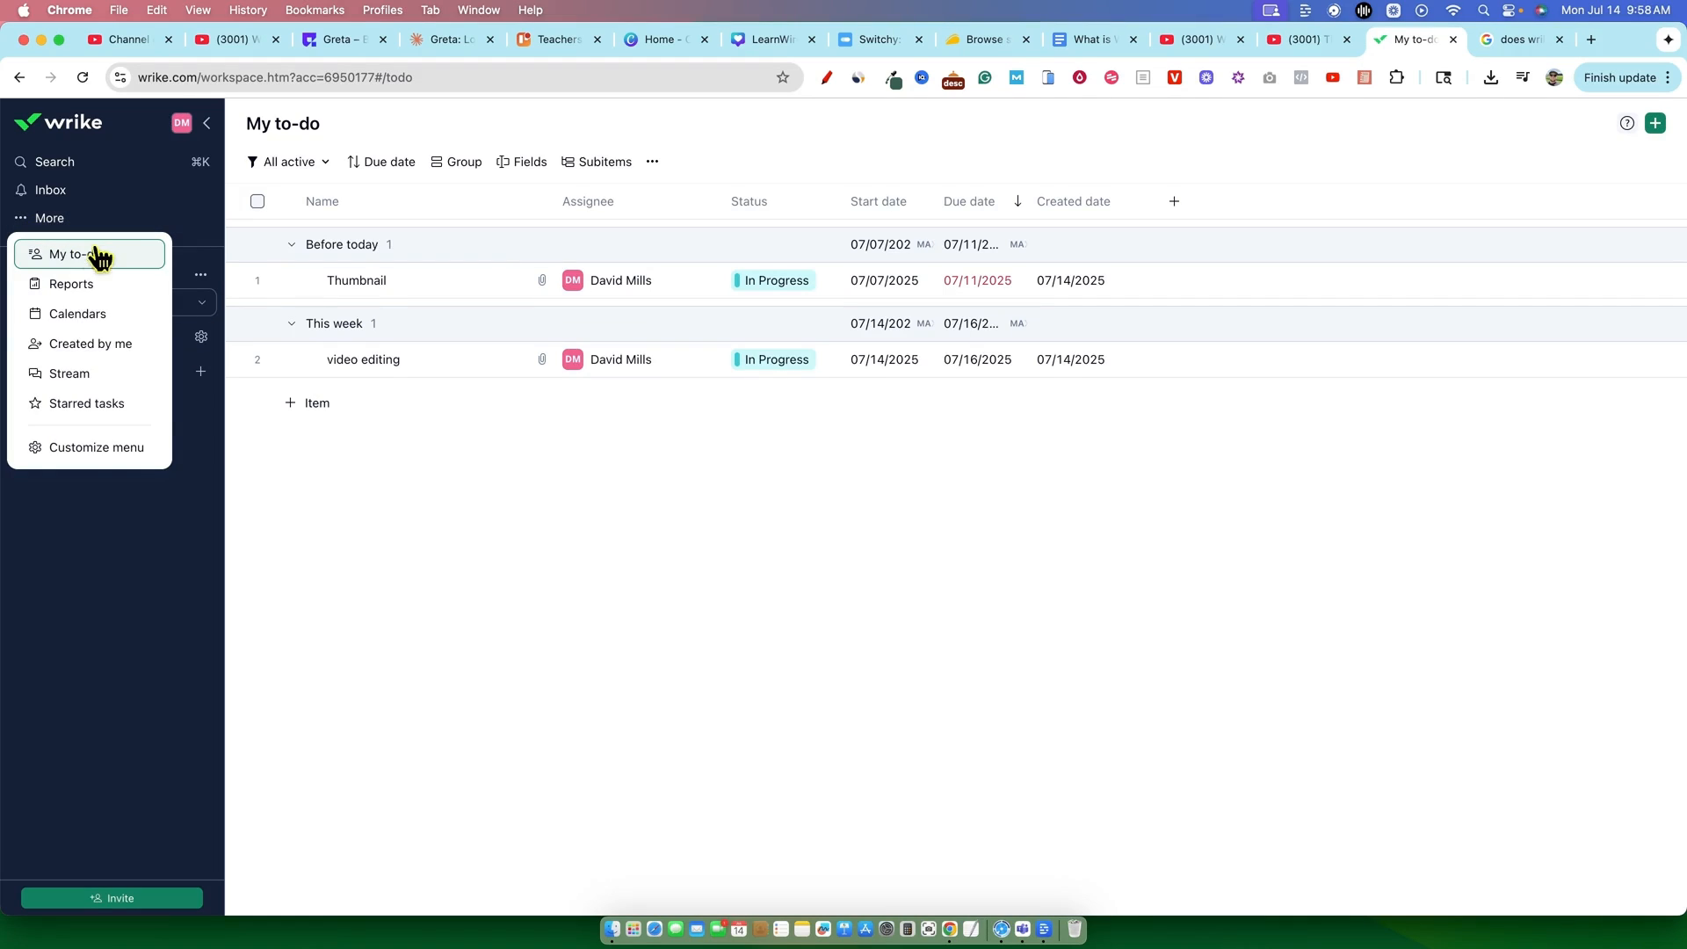
left_click(88, 315)
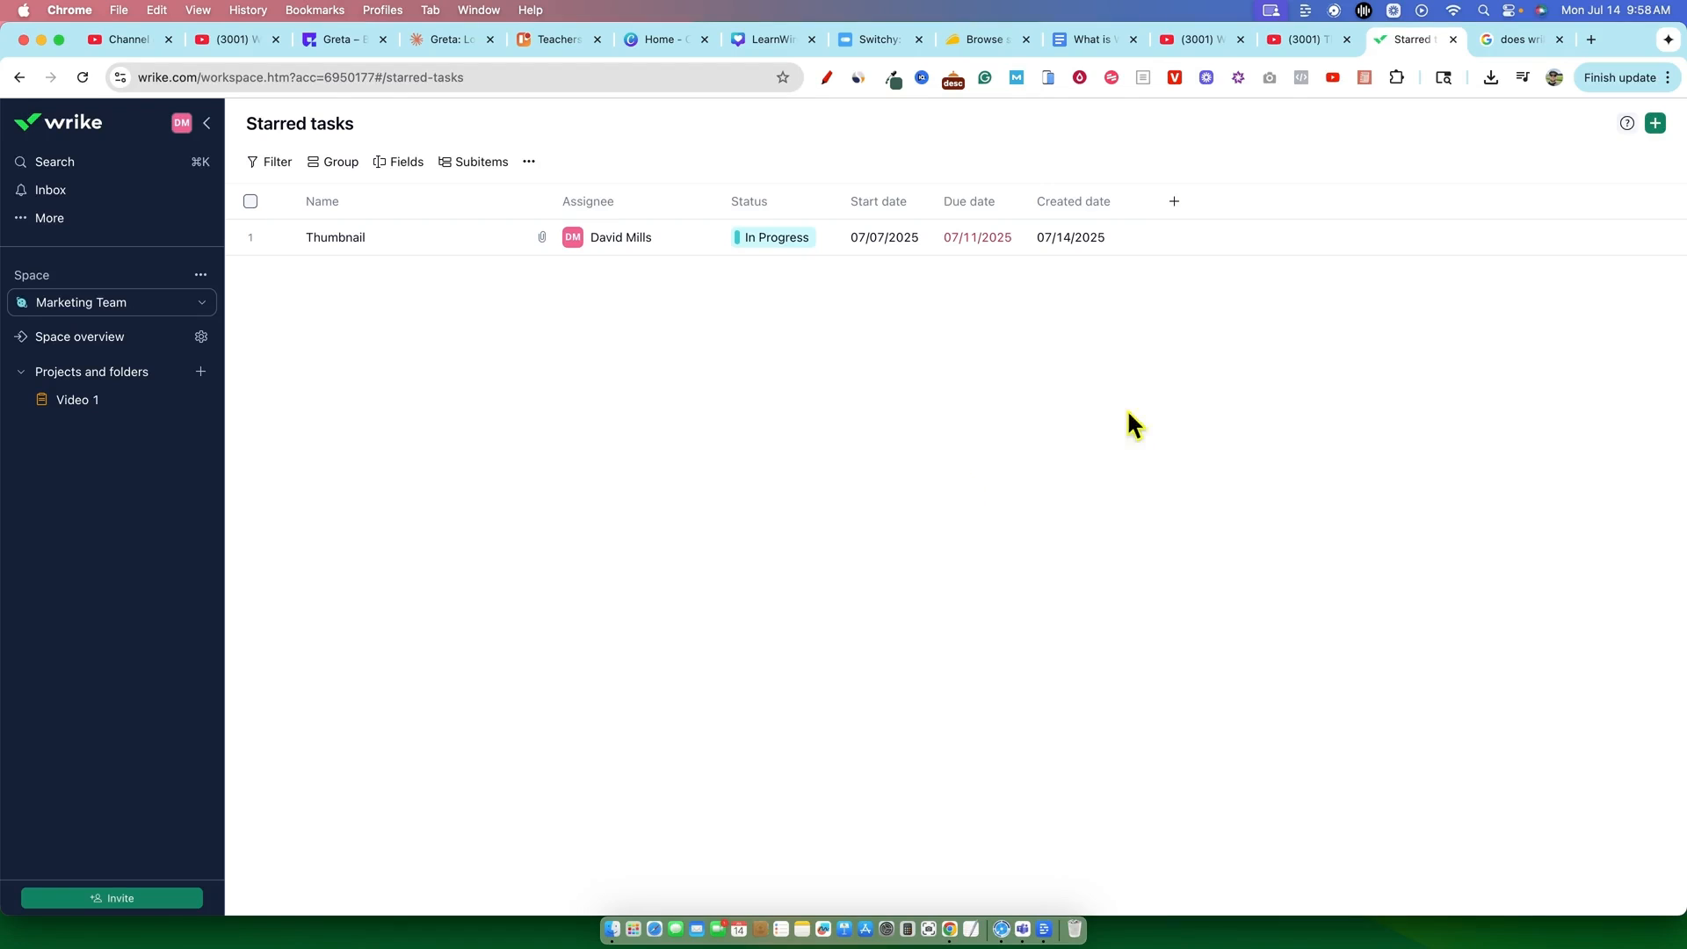
Open the Stream and review the recent activity on the followed tasks.
left_click(23, 225)
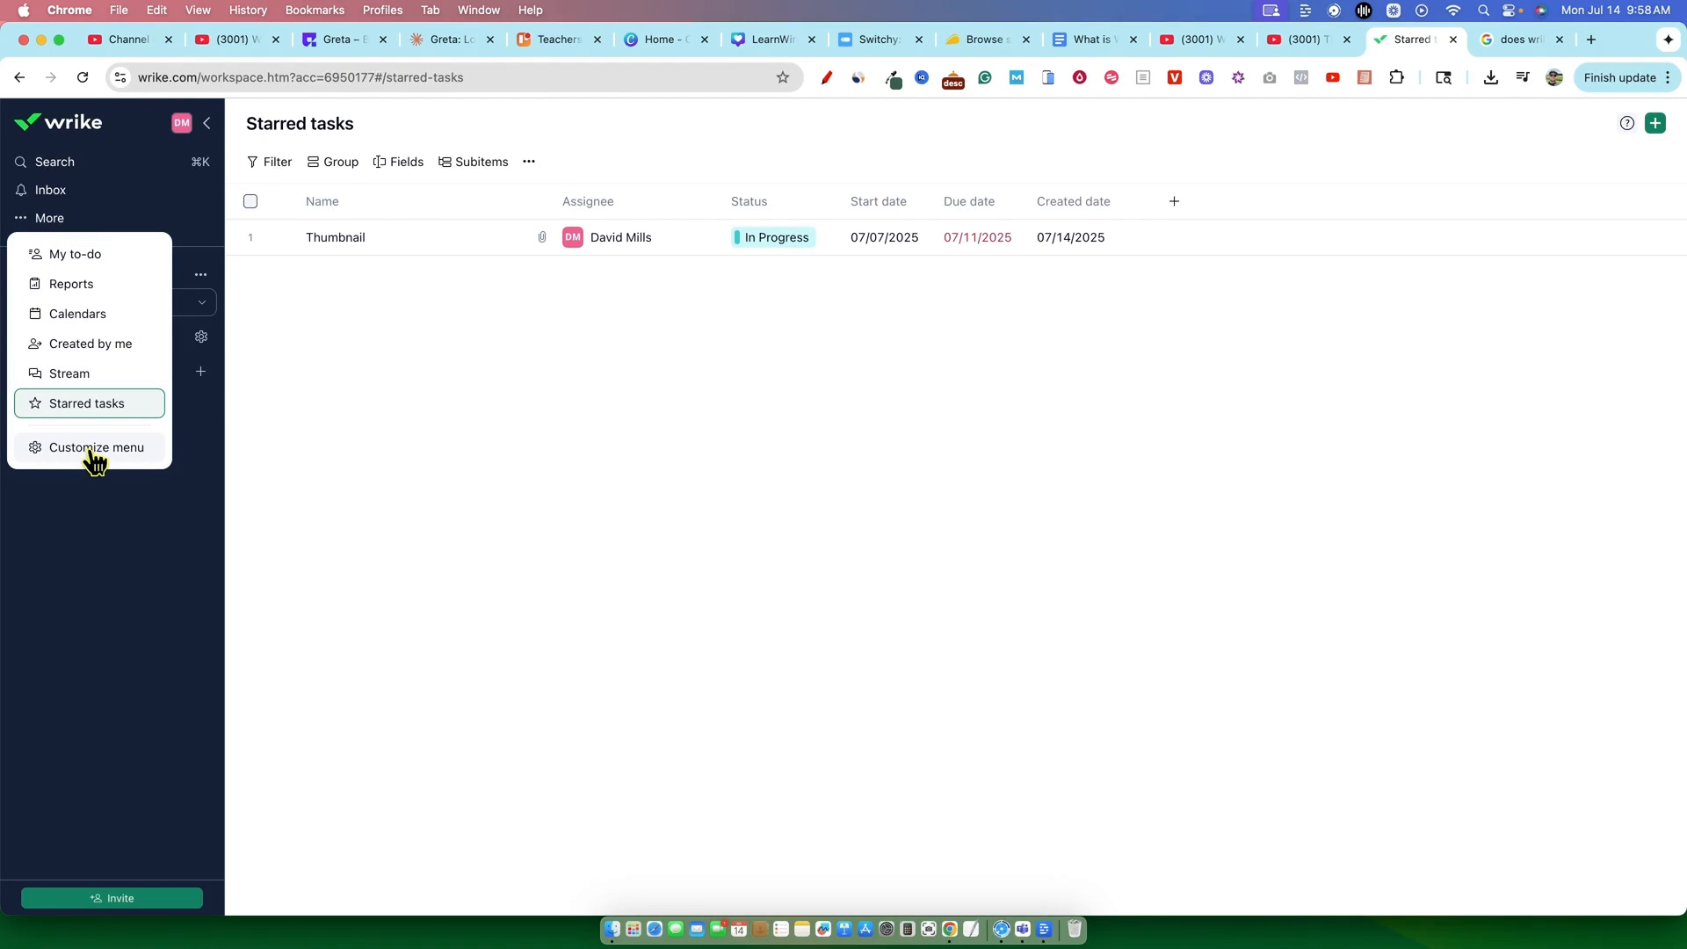
left_click(82, 376)
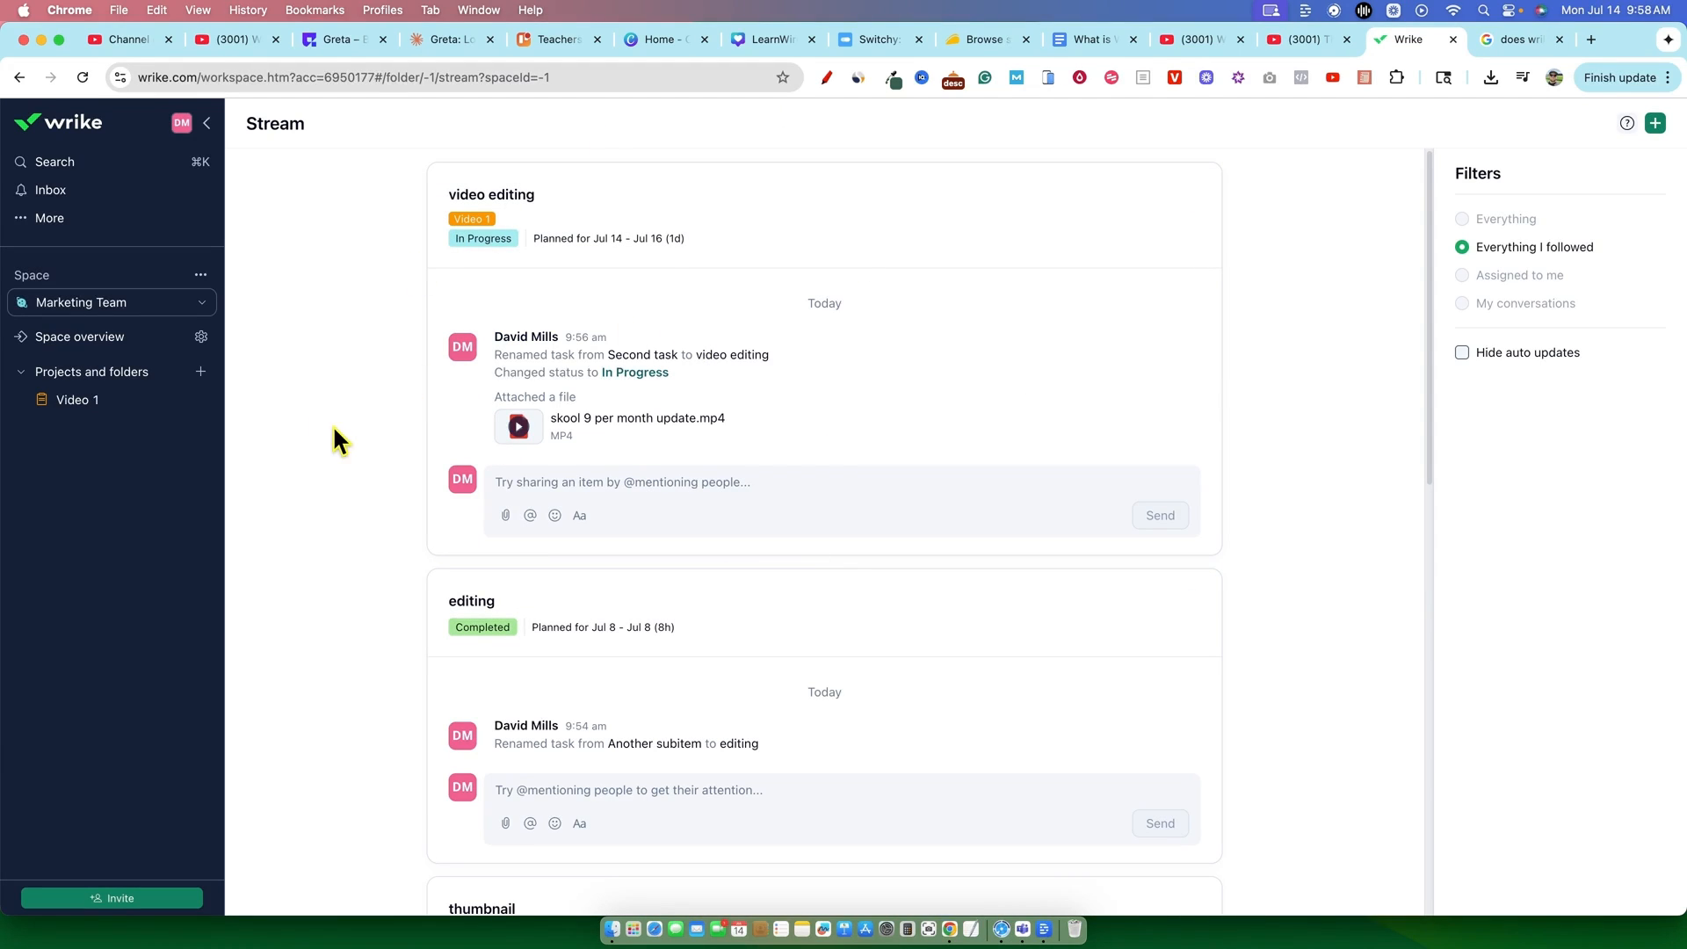
scroll(340, 430, "down", 1)
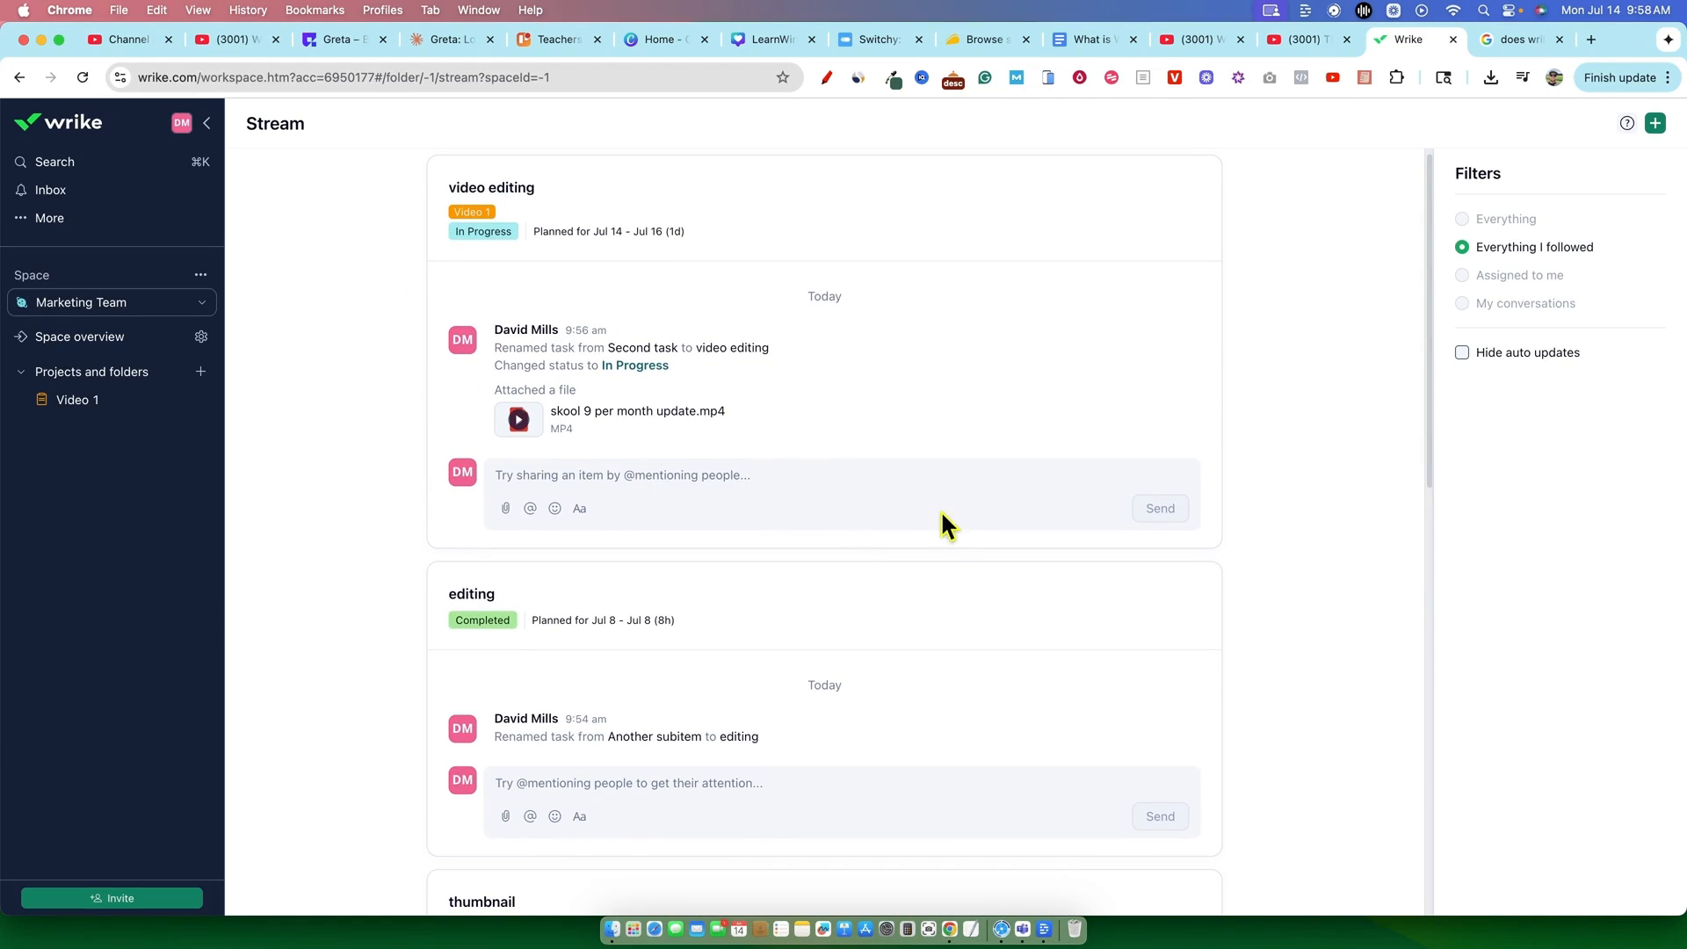
scroll(890, 643, "down", 10)
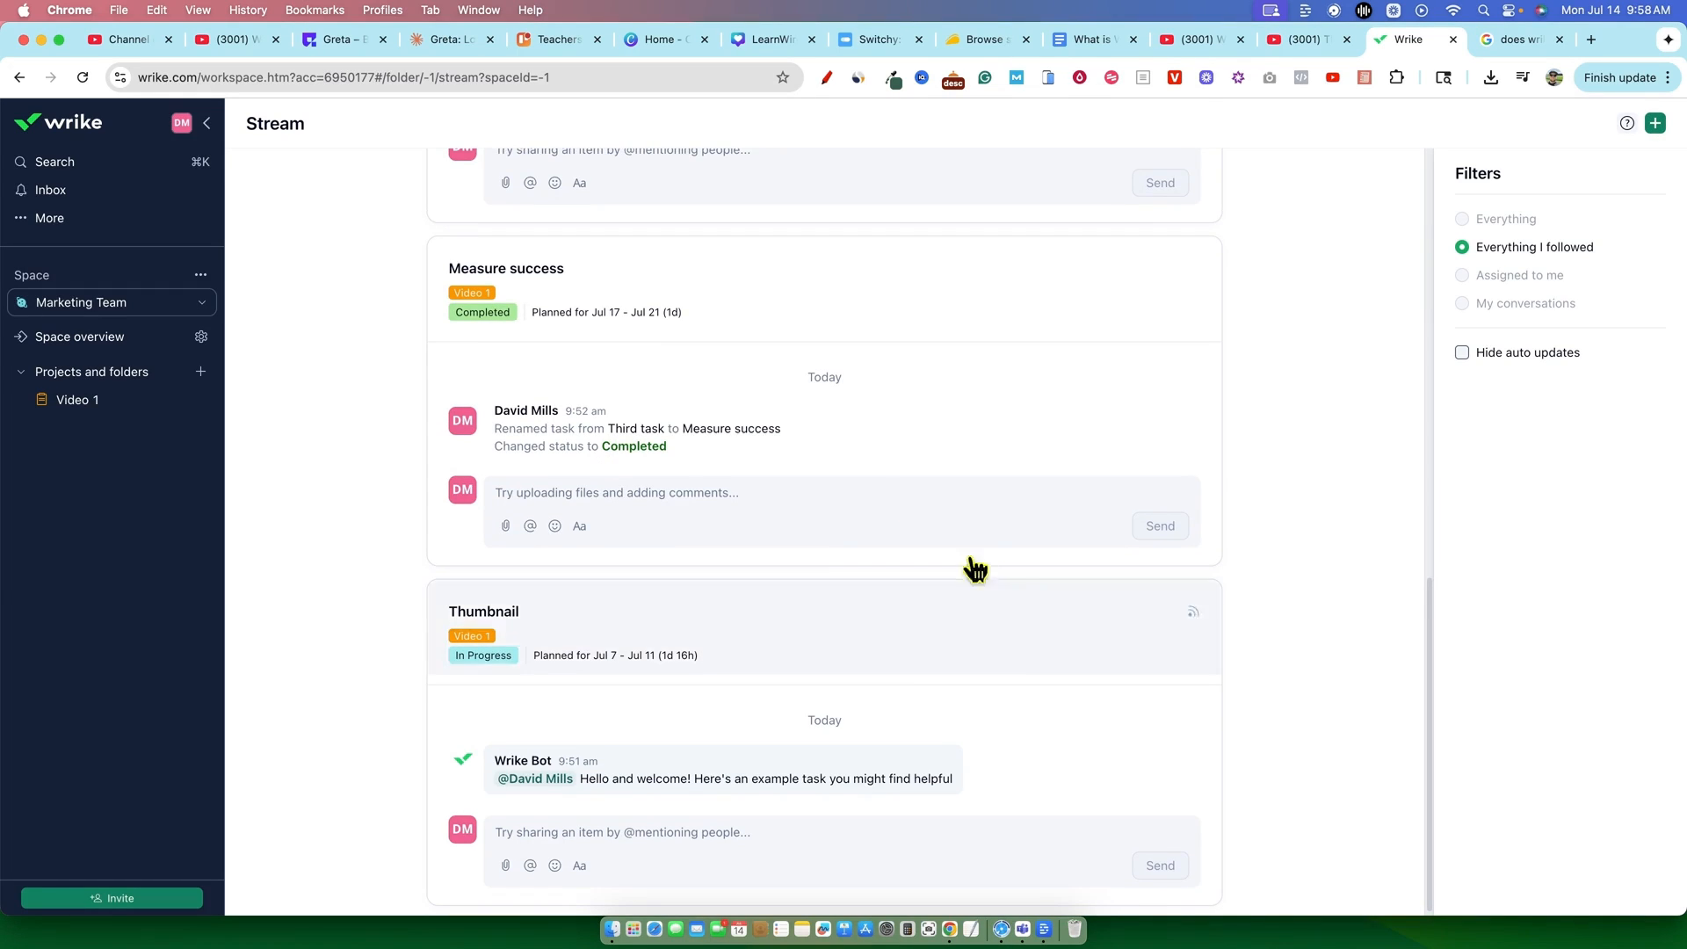
scroll(826, 563, "up", 10)
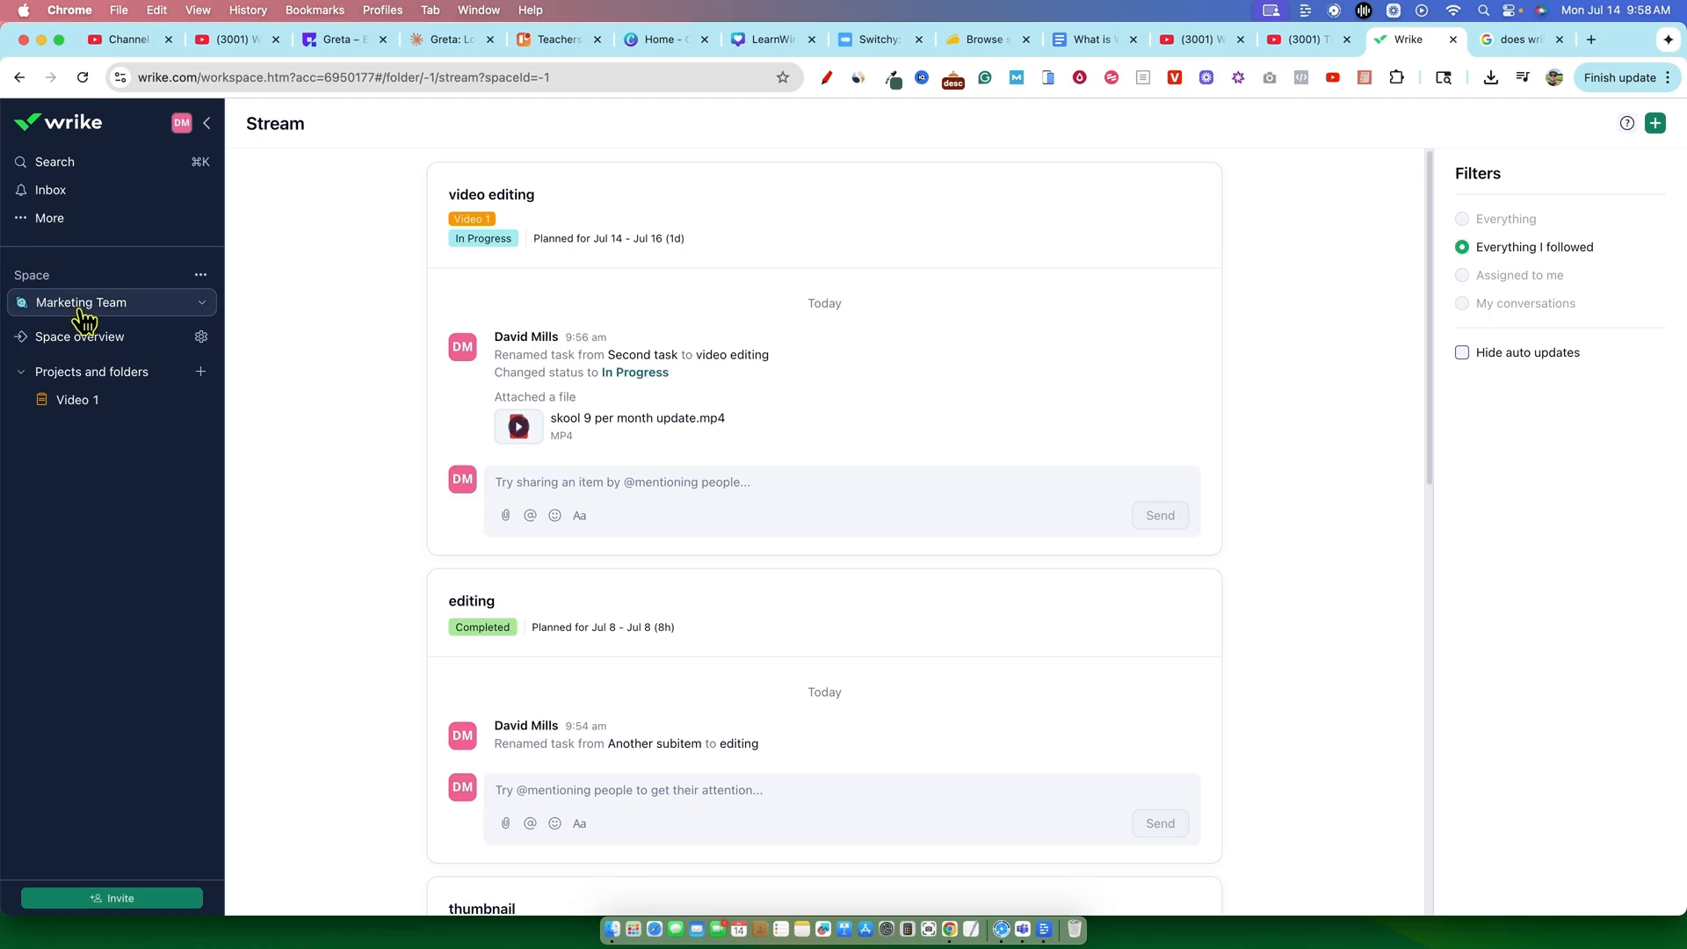
Show the Importance column in the Video 1 table and set the Thumbnail task's importance to High.
left_click(92, 401)
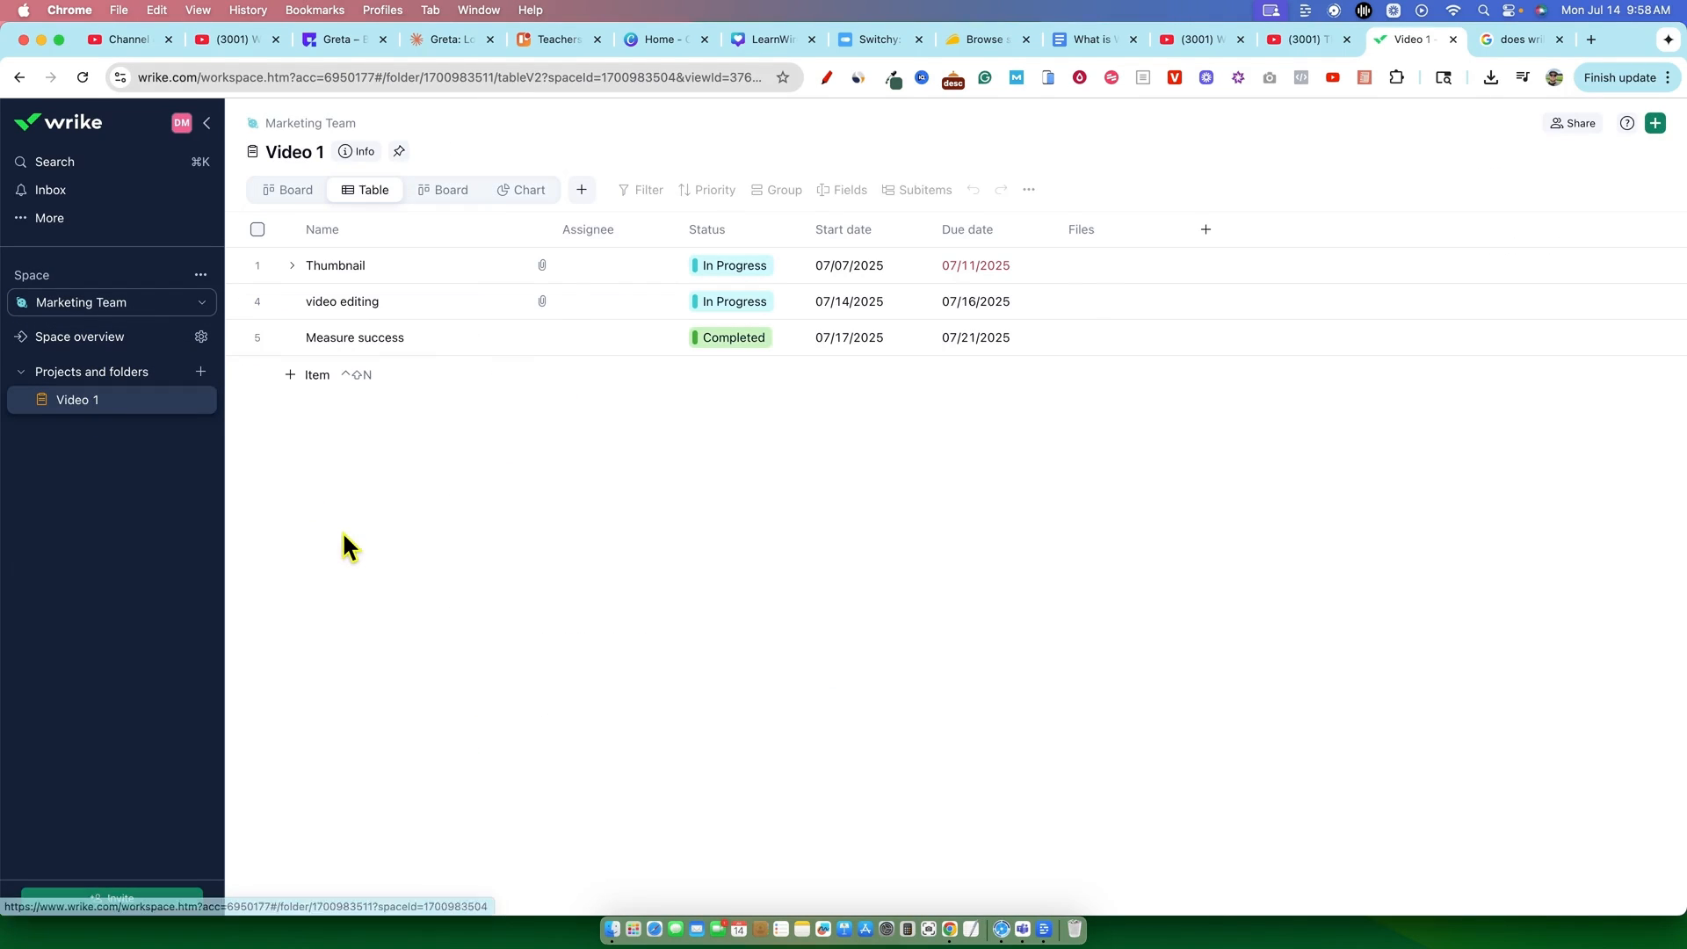
left_click(1206, 229)
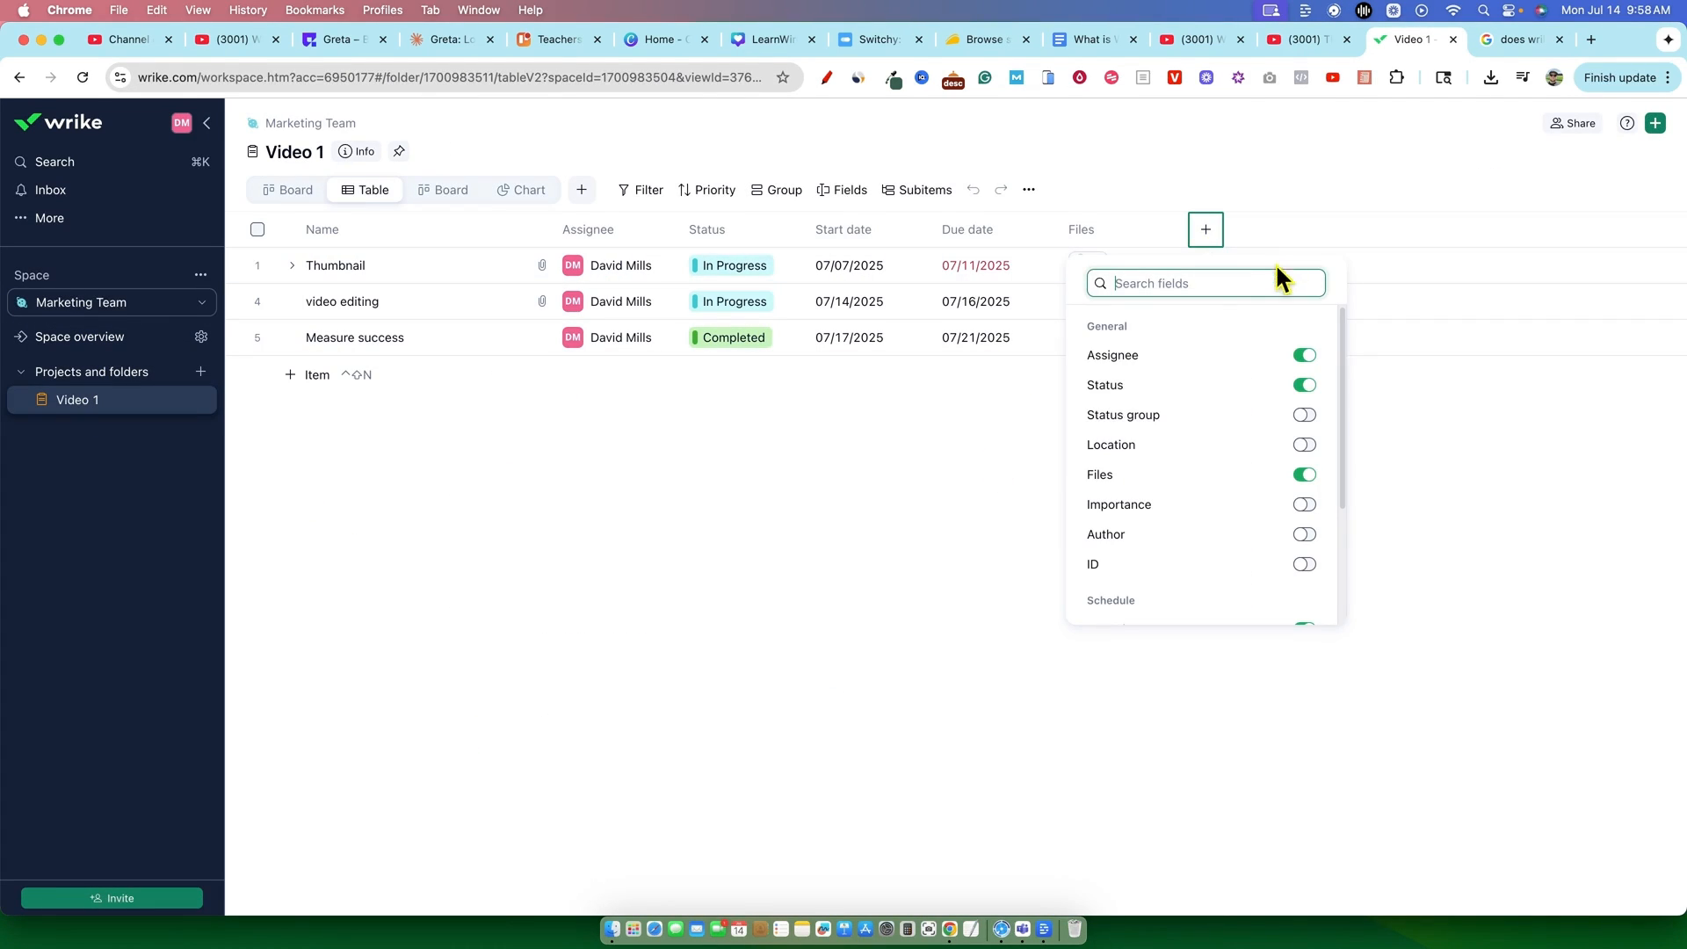
left_click(1152, 510)
left_click(587, 422)
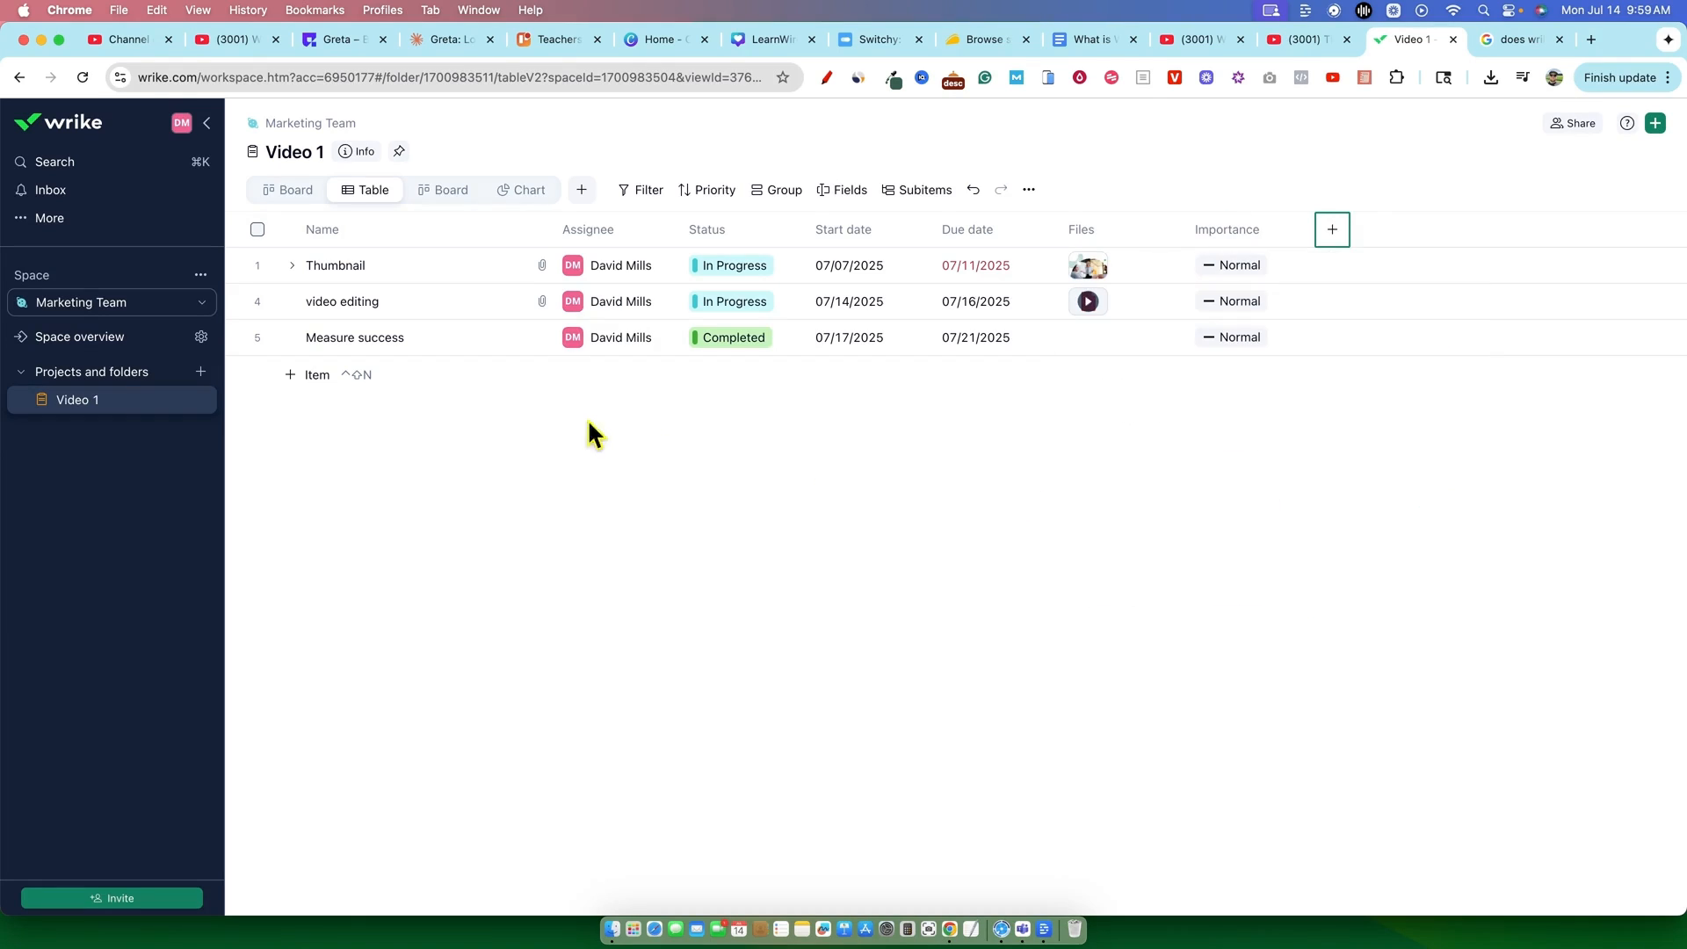
left_click(1244, 265)
left_click(1246, 310)
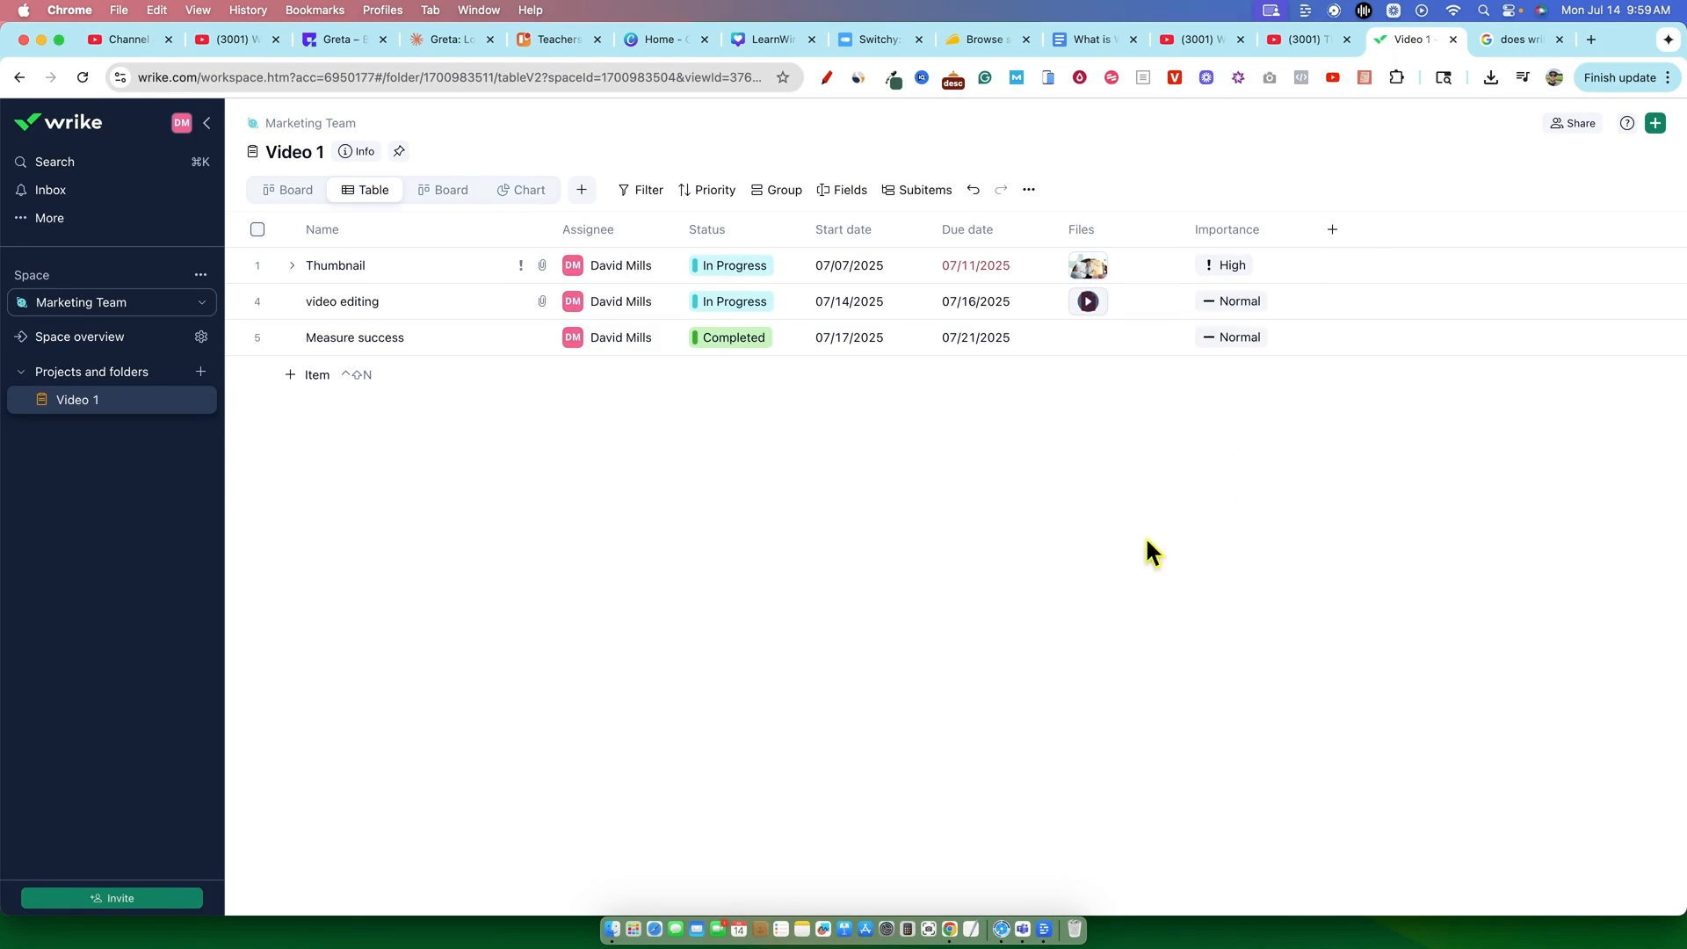
Check the Thumbnail task's importance options, the Importance column's sorting and grouping options, and the fields available for the table.
left_click(1226, 265)
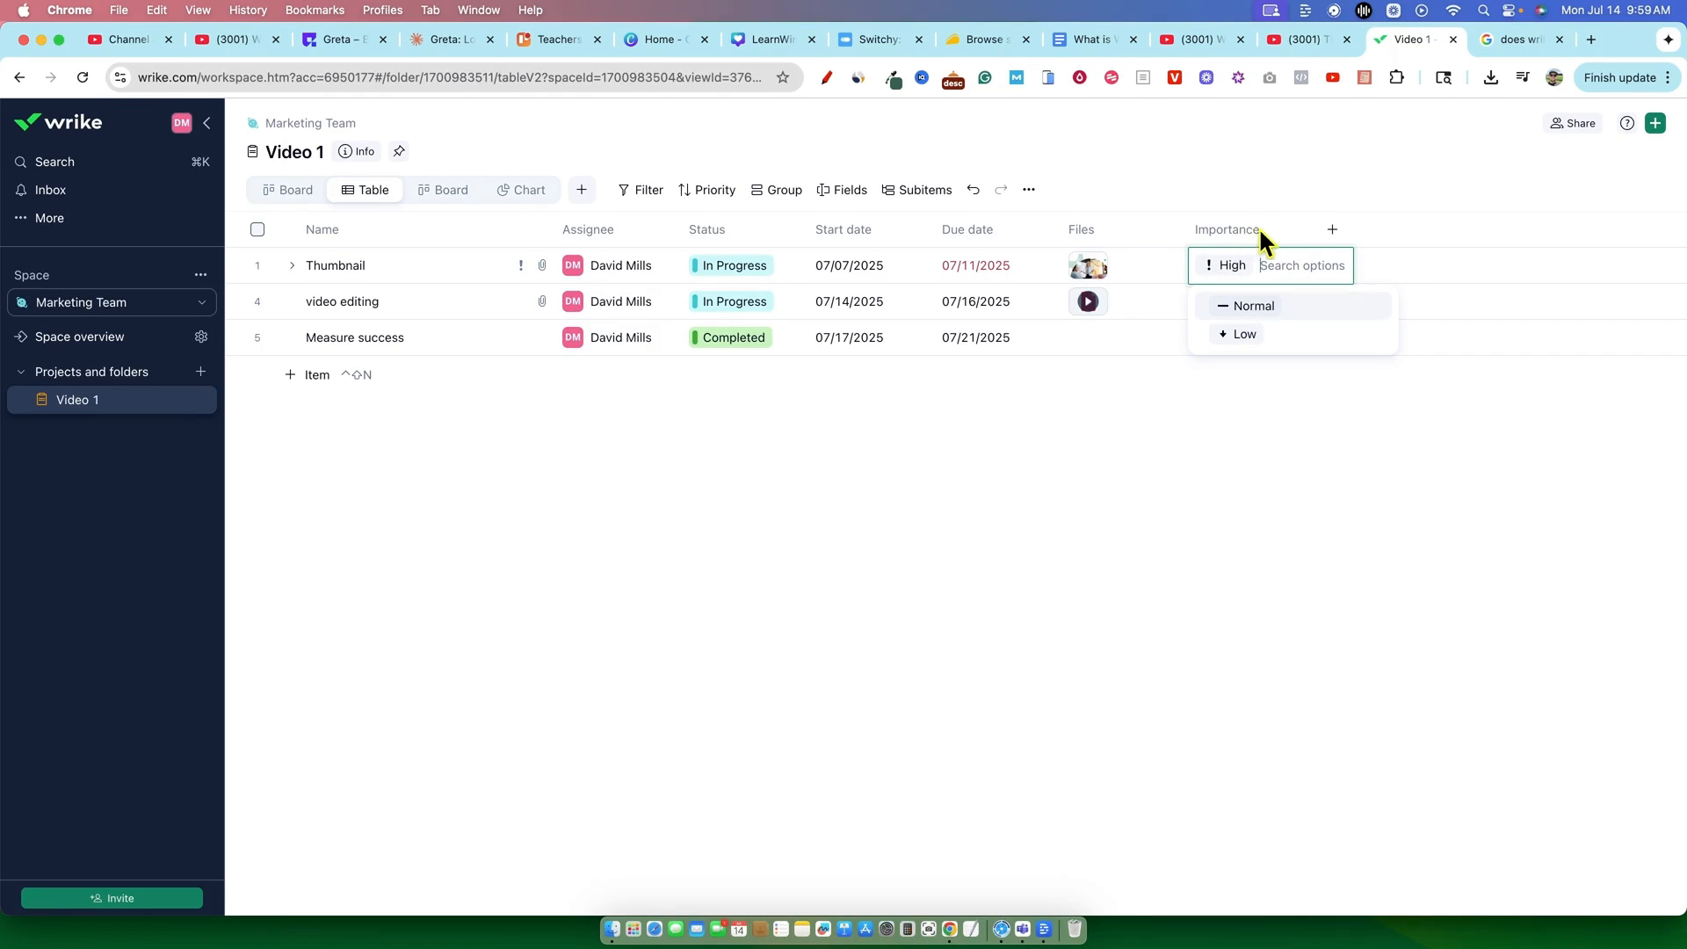
left_click(1307, 226)
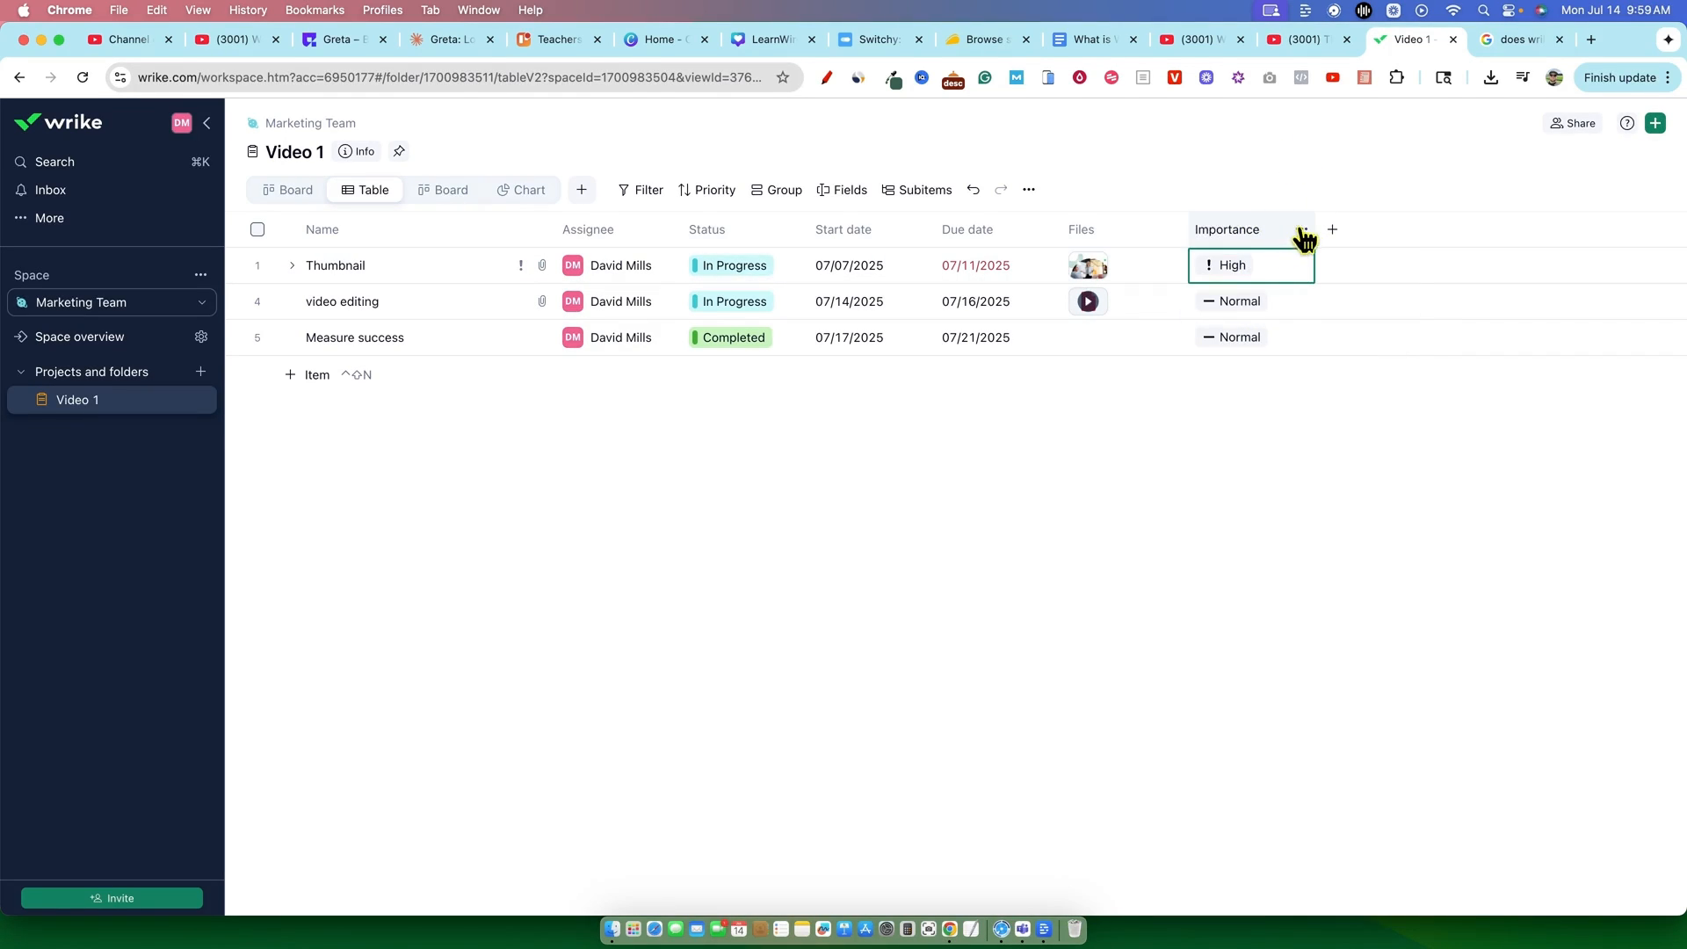
left_click(1301, 229)
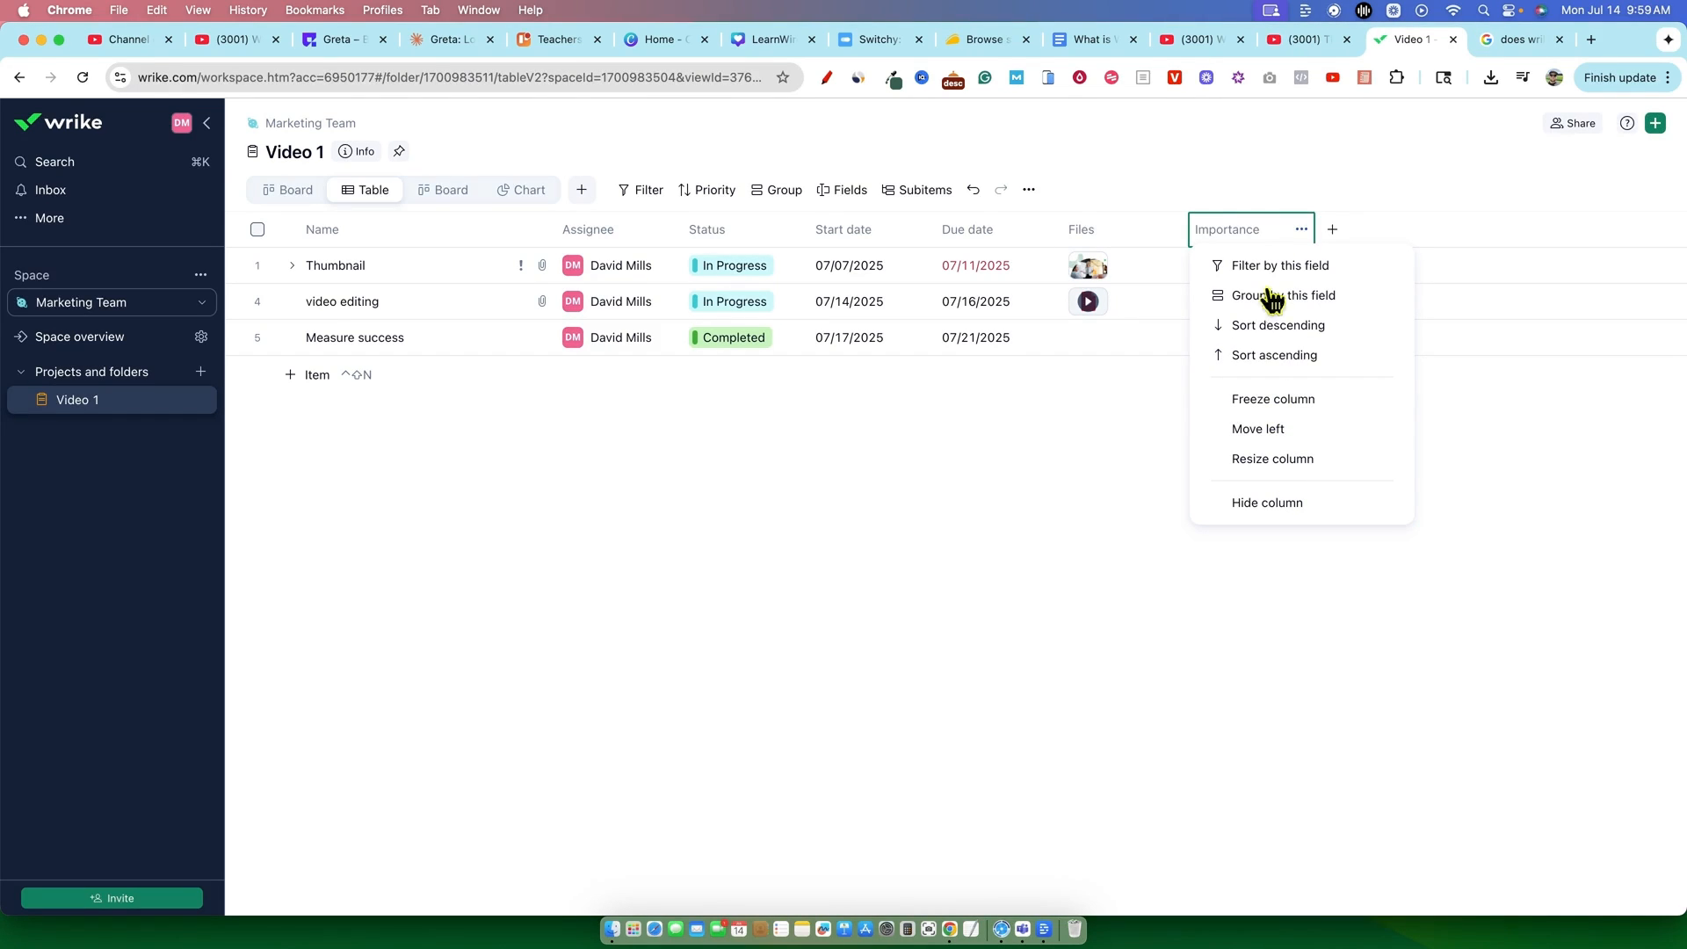
left_click(1390, 208)
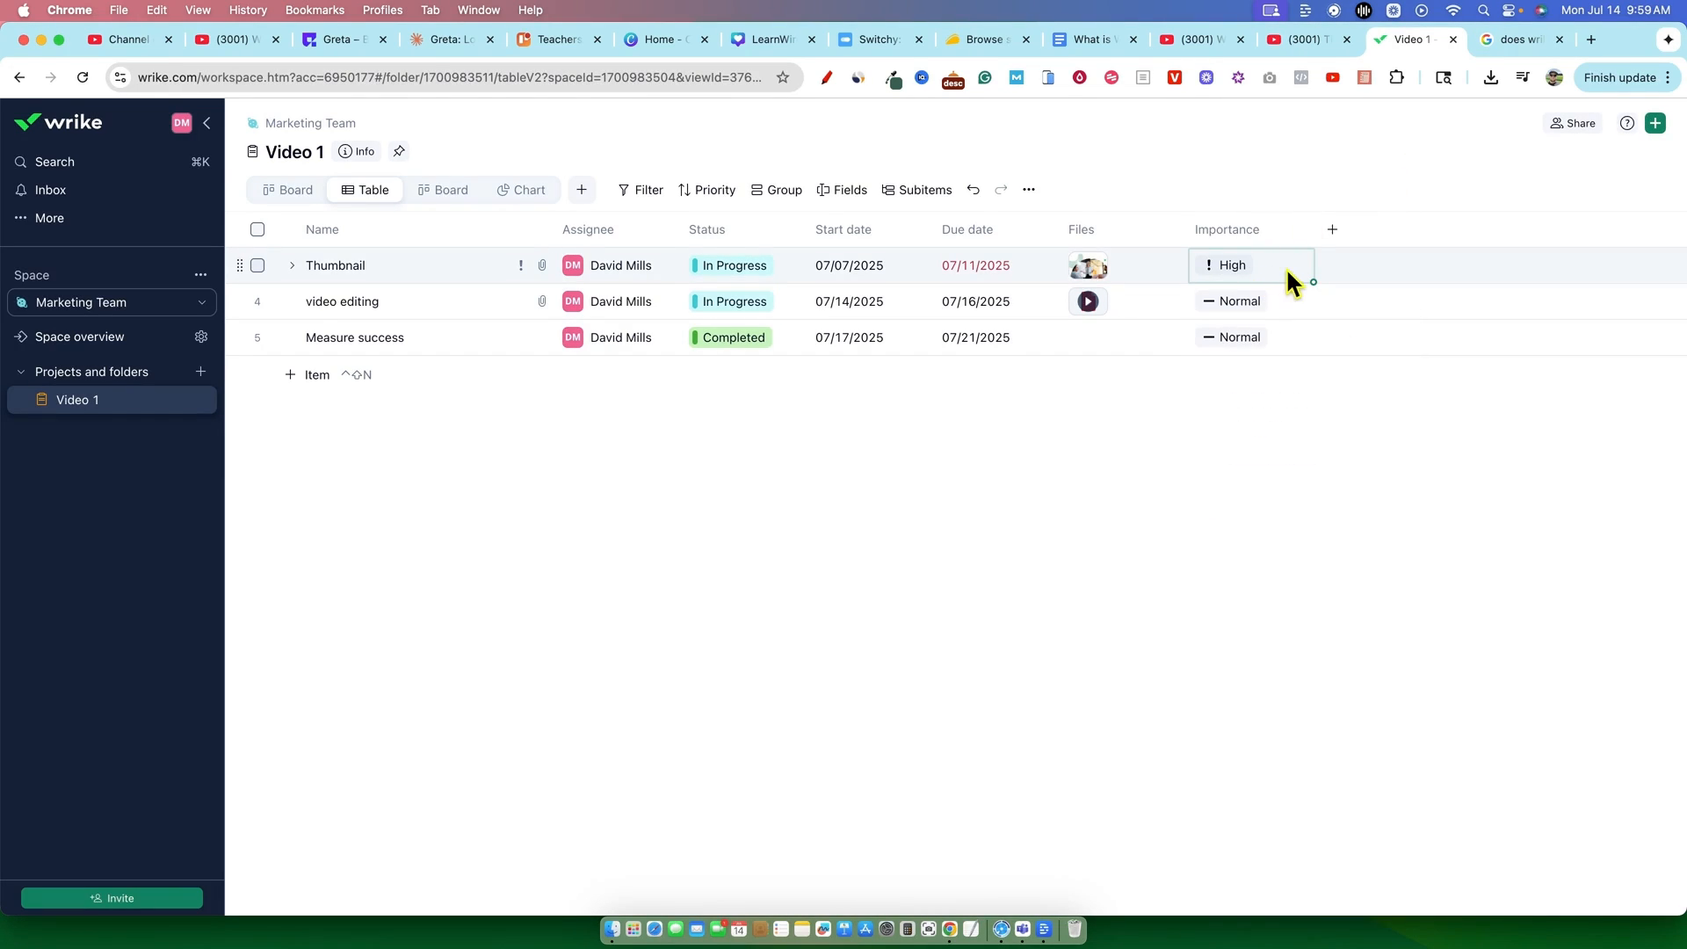
left_click(1332, 229)
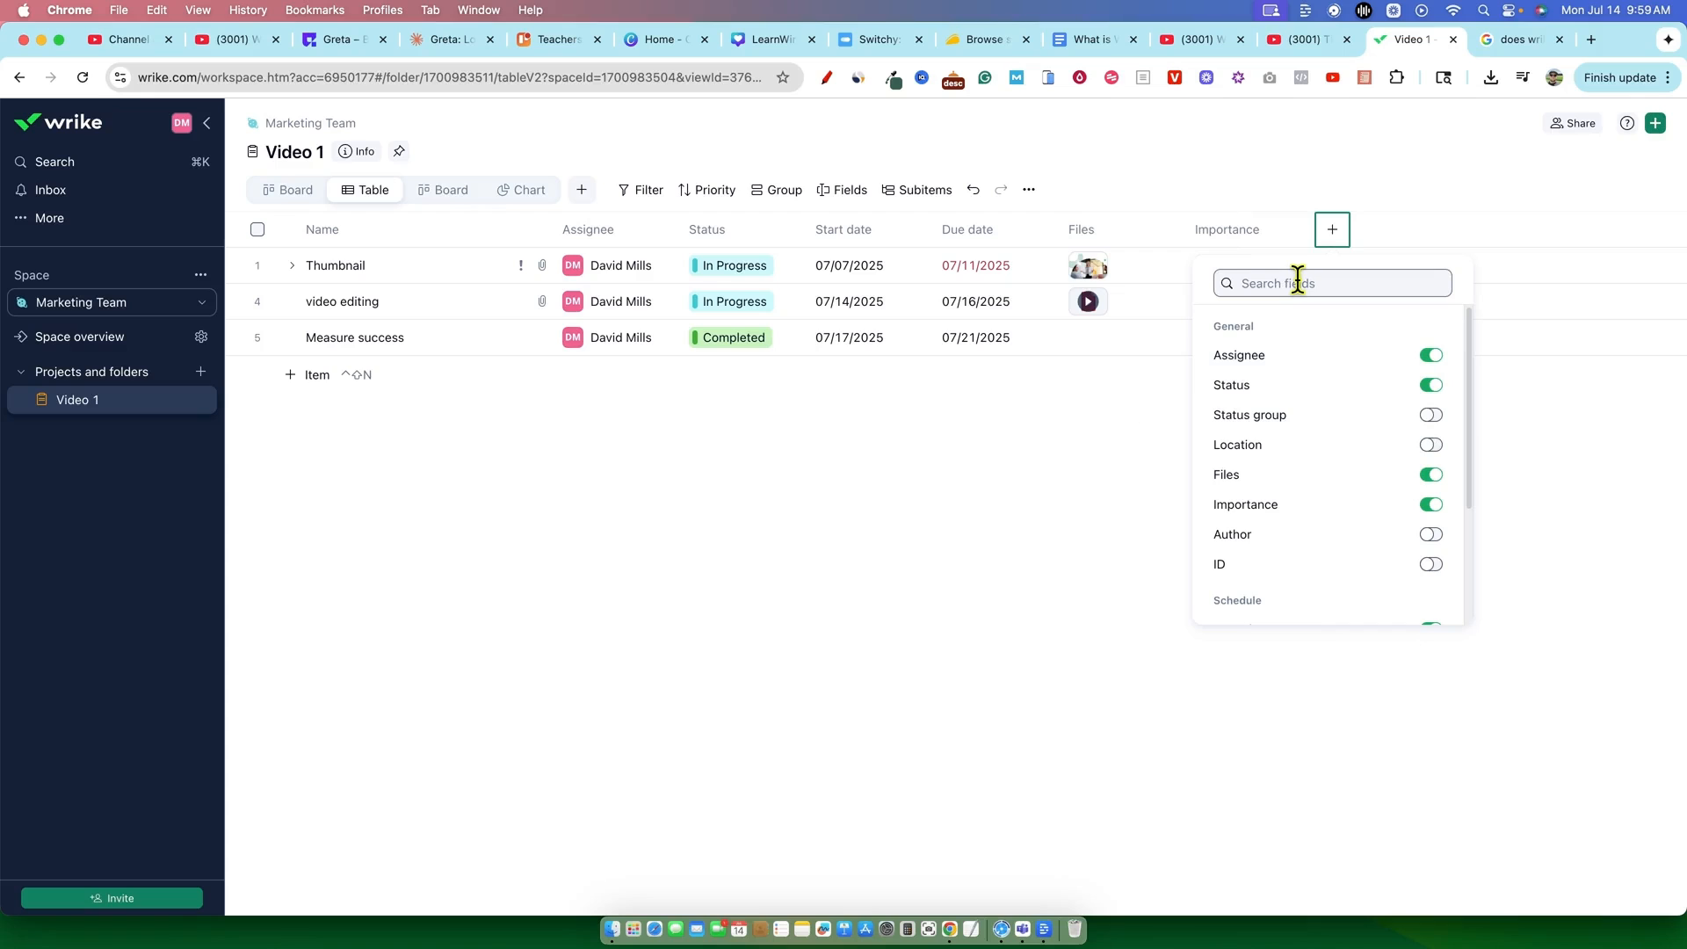
left_click(1173, 386)
double_click(1221, 265)
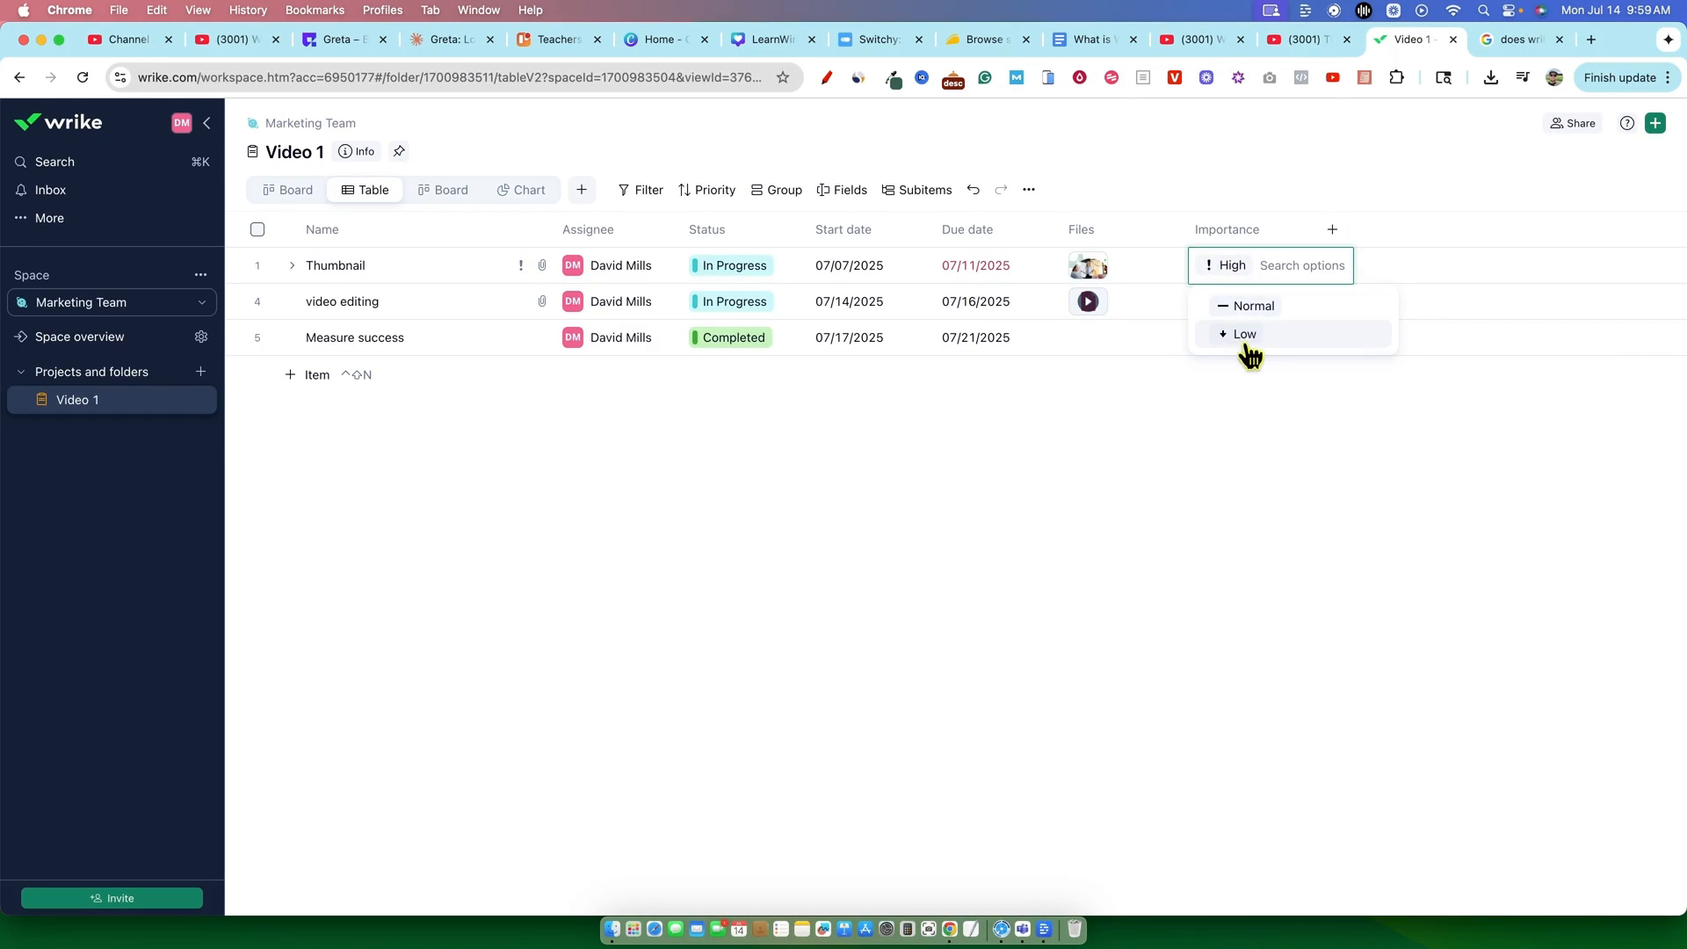
left_click(1246, 335)
Show the Completed date column in the Video 1 table.
left_click(1332, 230)
scroll(1327, 501, "down", 1)
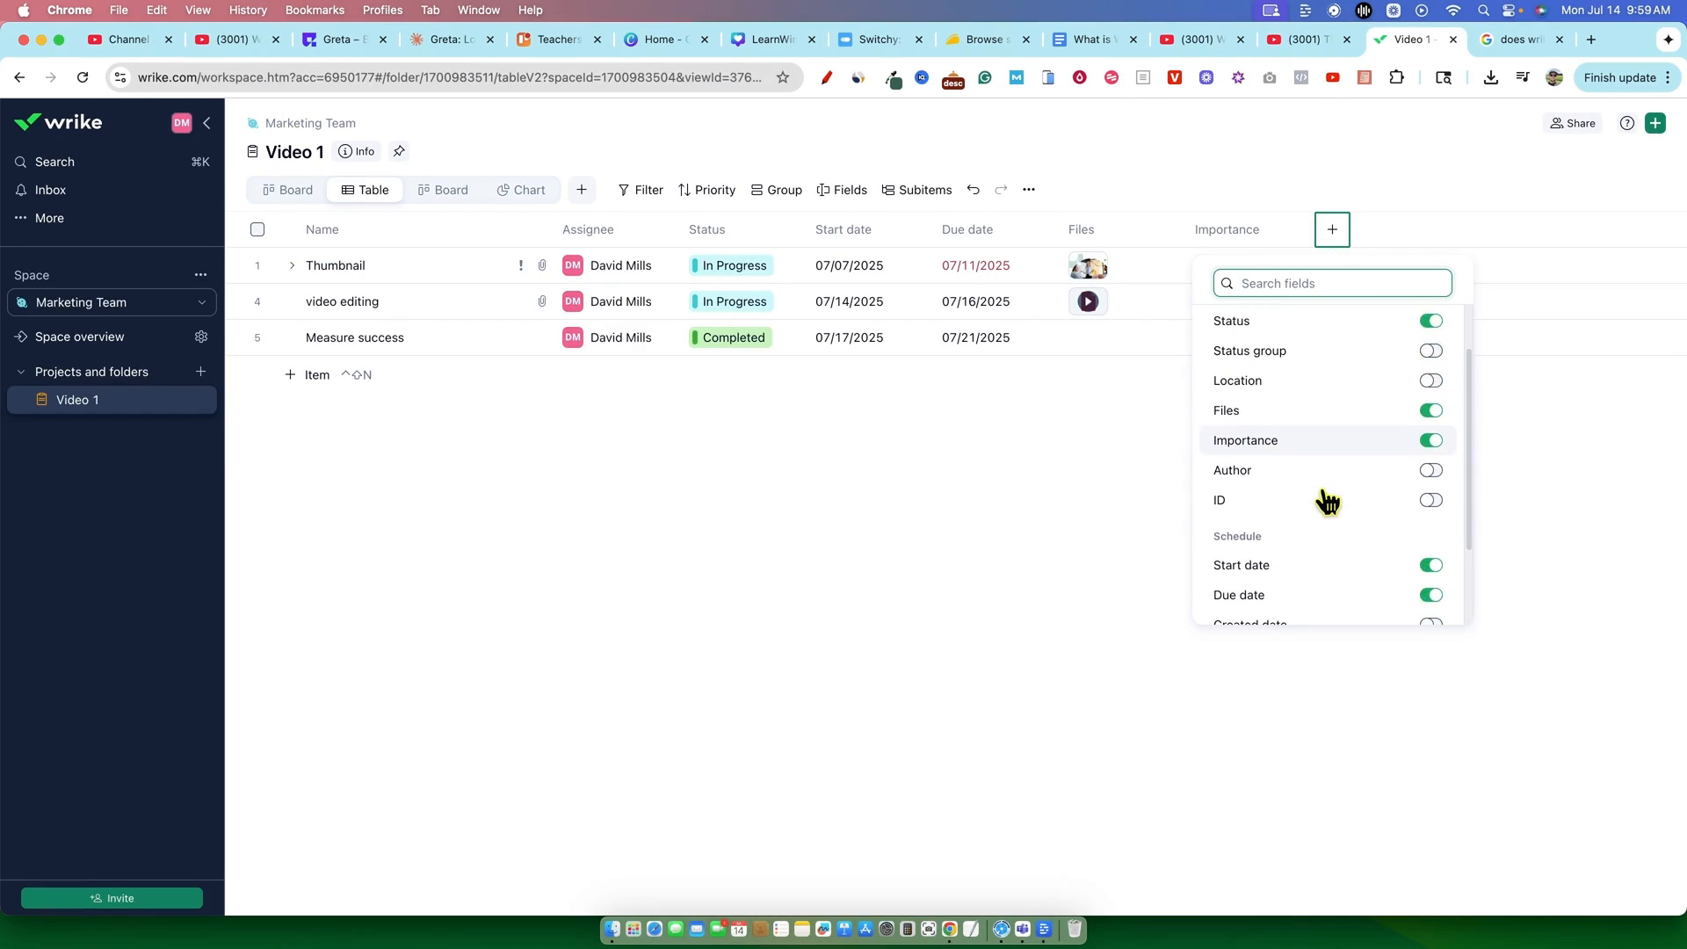
scroll(1326, 501, "down", 3)
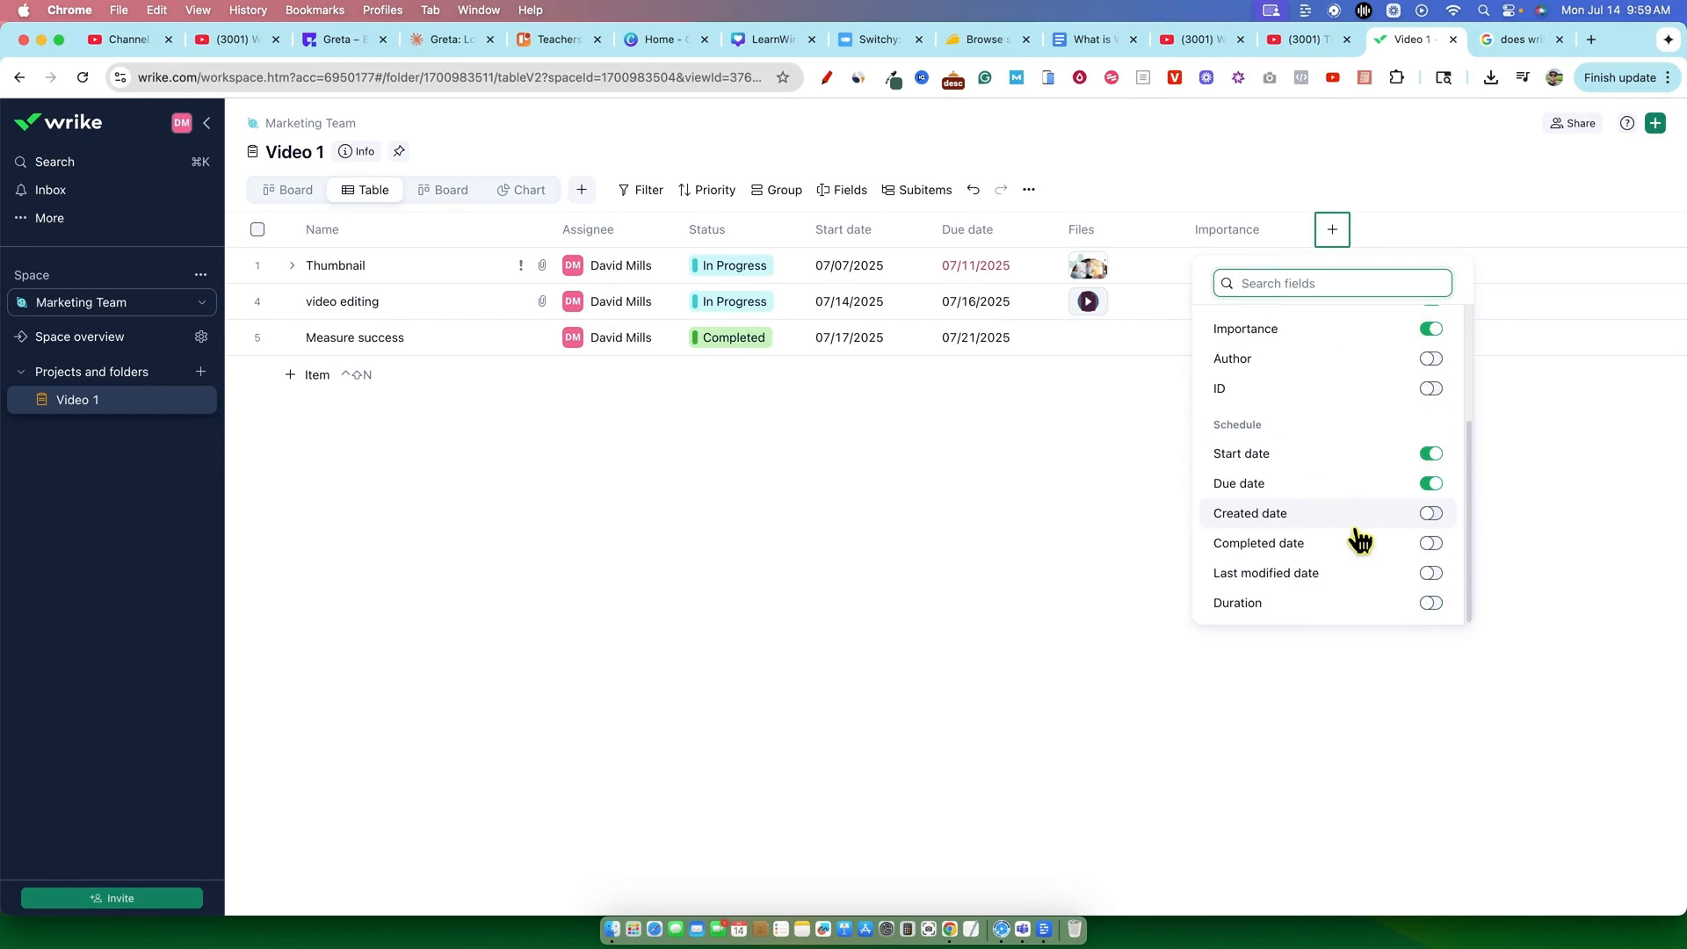
left_click(1441, 545)
left_click(1216, 440)
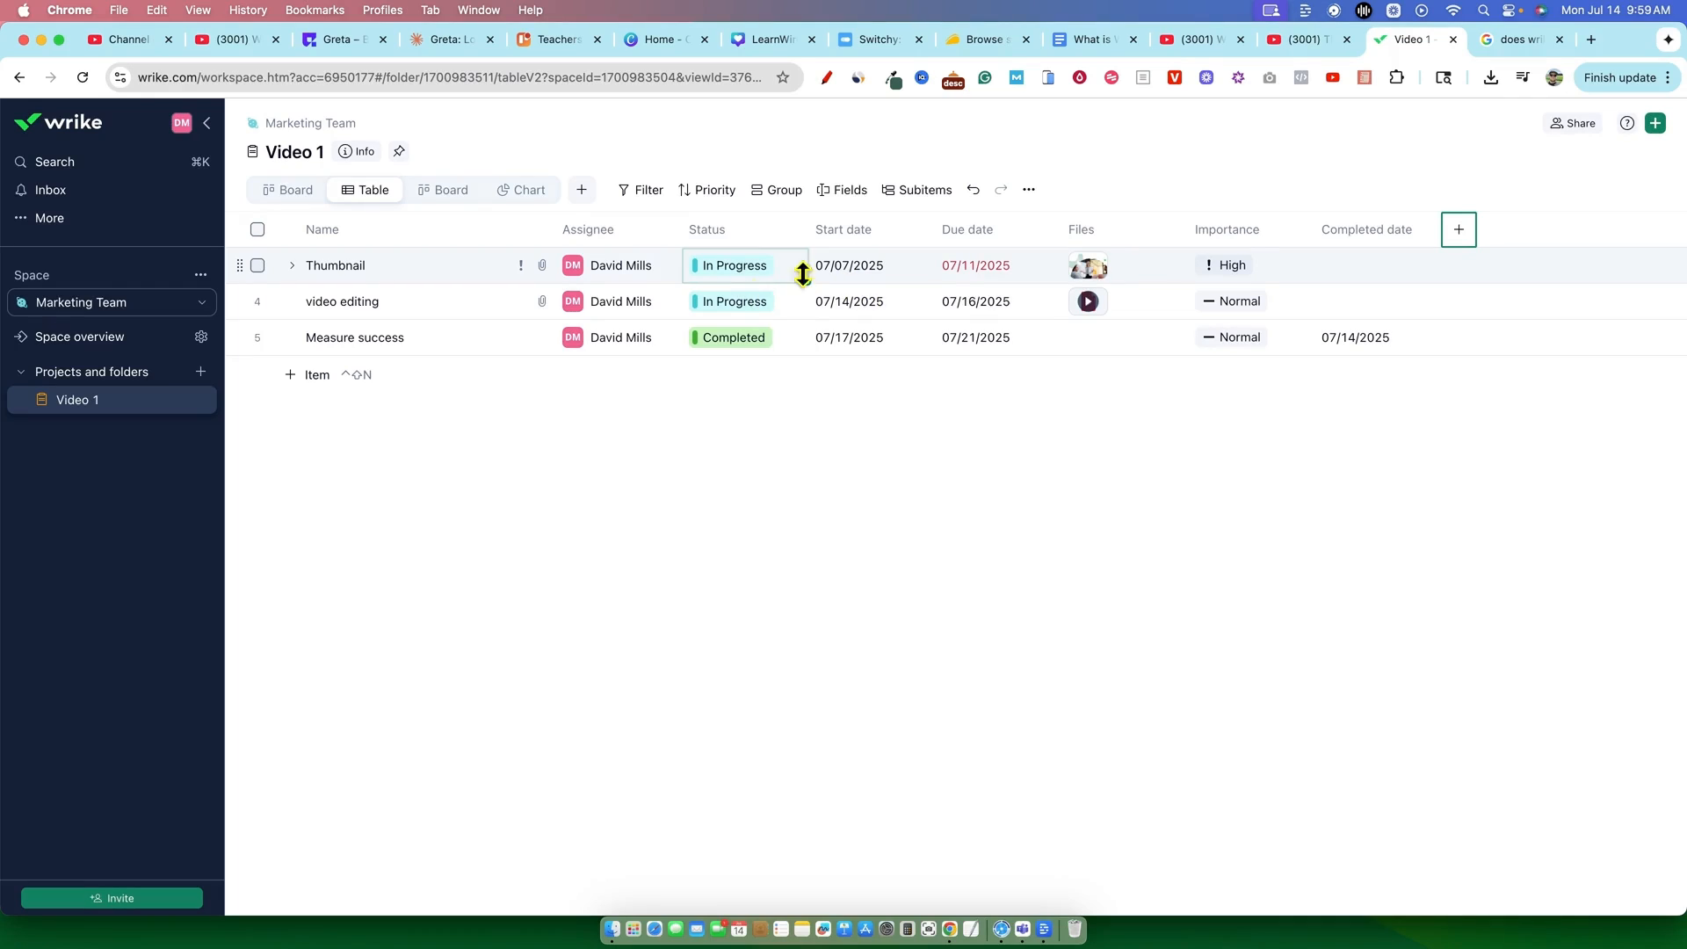
Set the video editing task's status to Completed, switch it back to In Progress, and set it to Completed again.
left_click(753, 303)
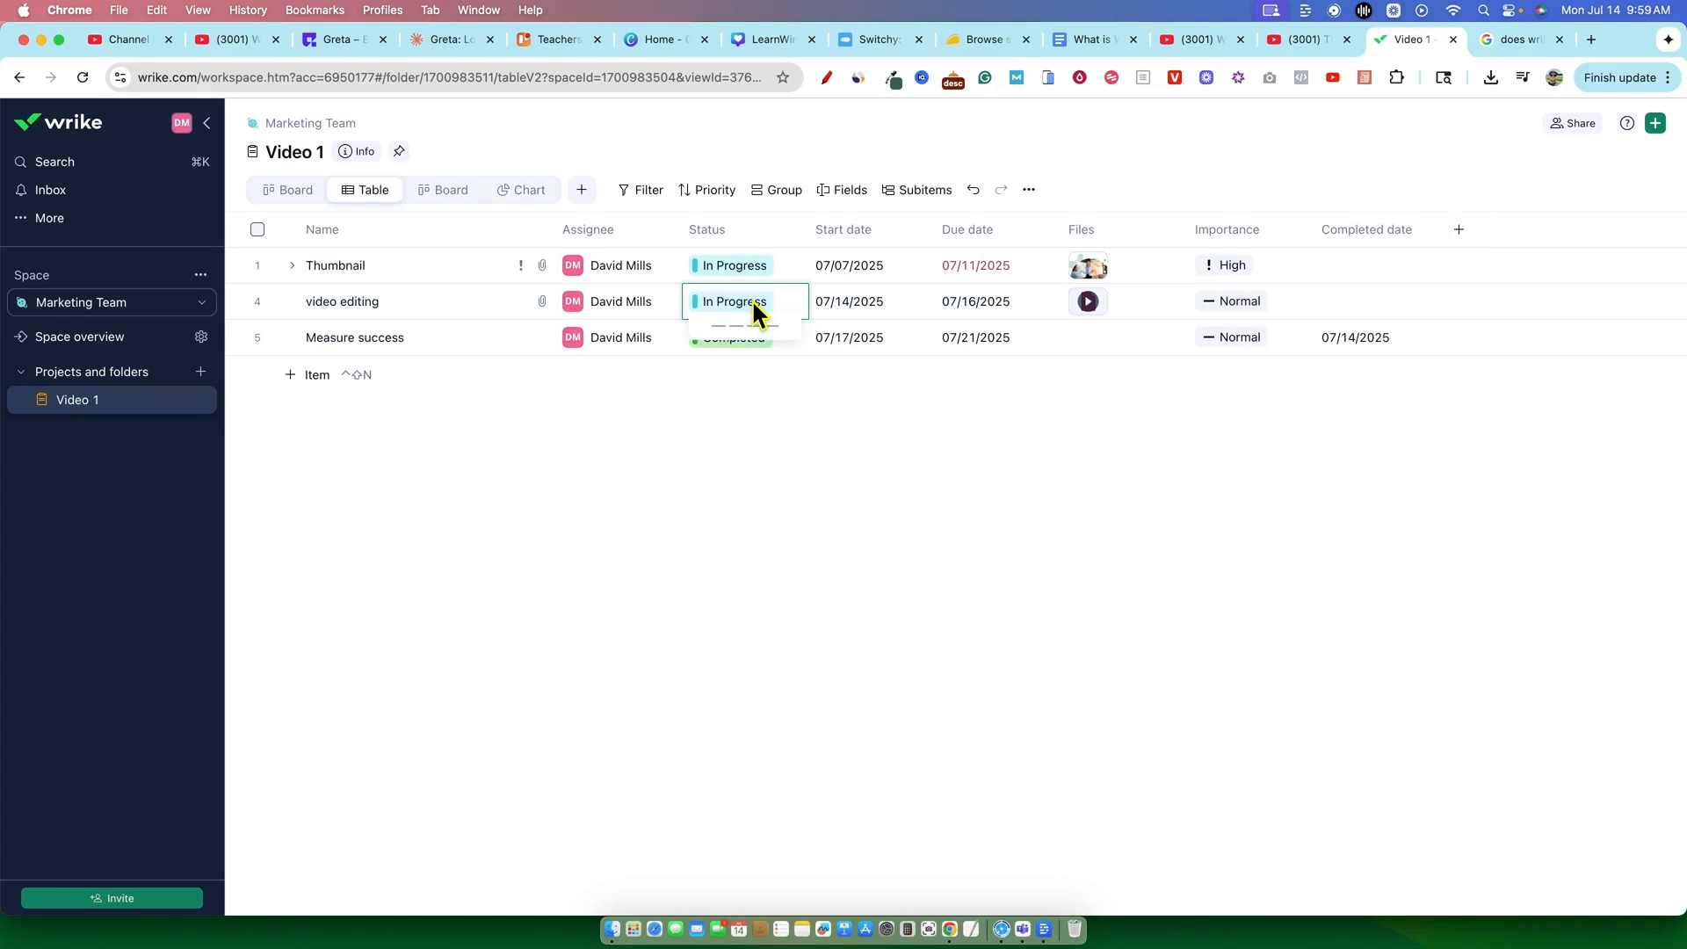
left_click(761, 423)
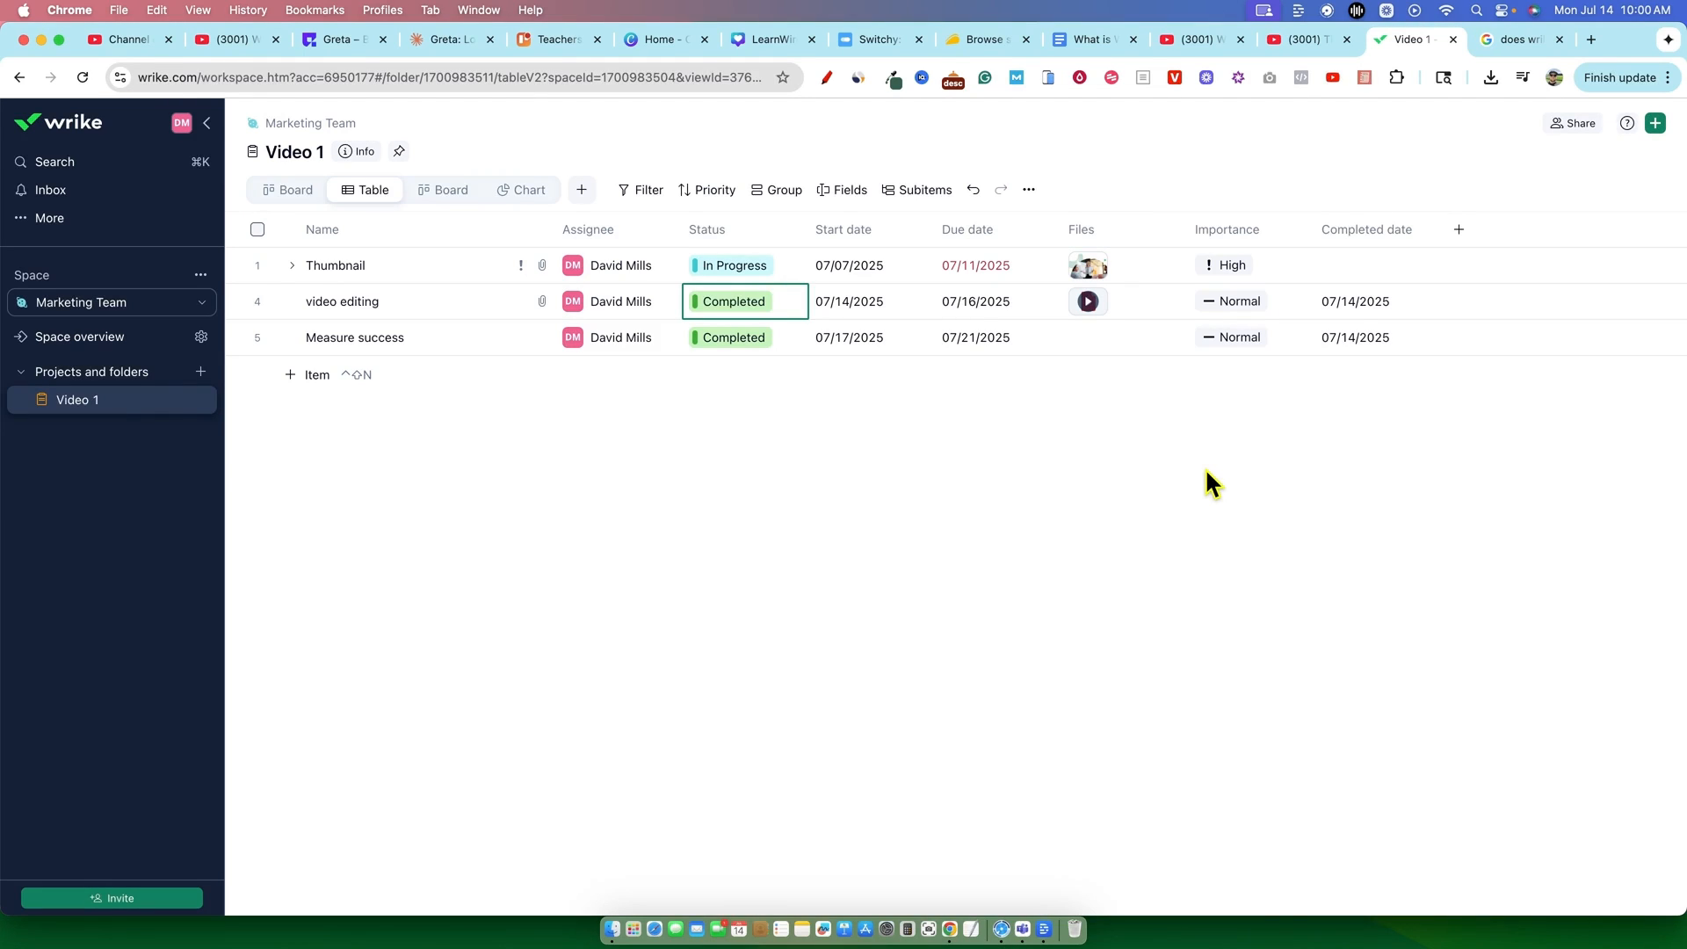
left_click(754, 303)
left_click(763, 394)
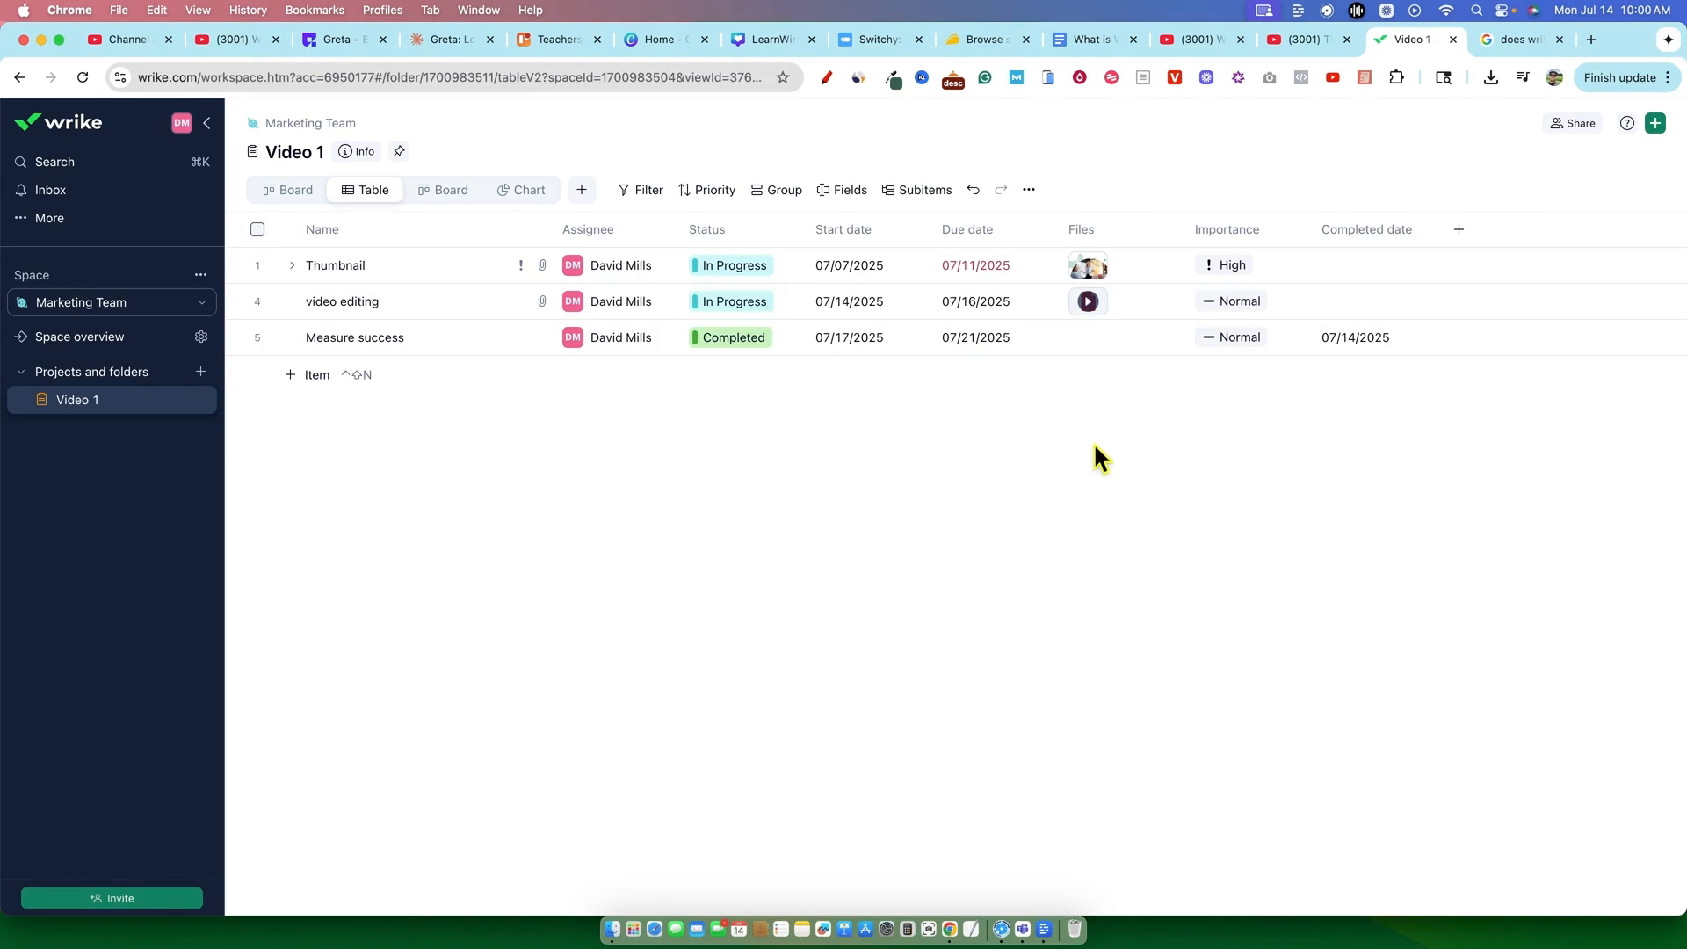
left_click(763, 307)
left_click(761, 425)
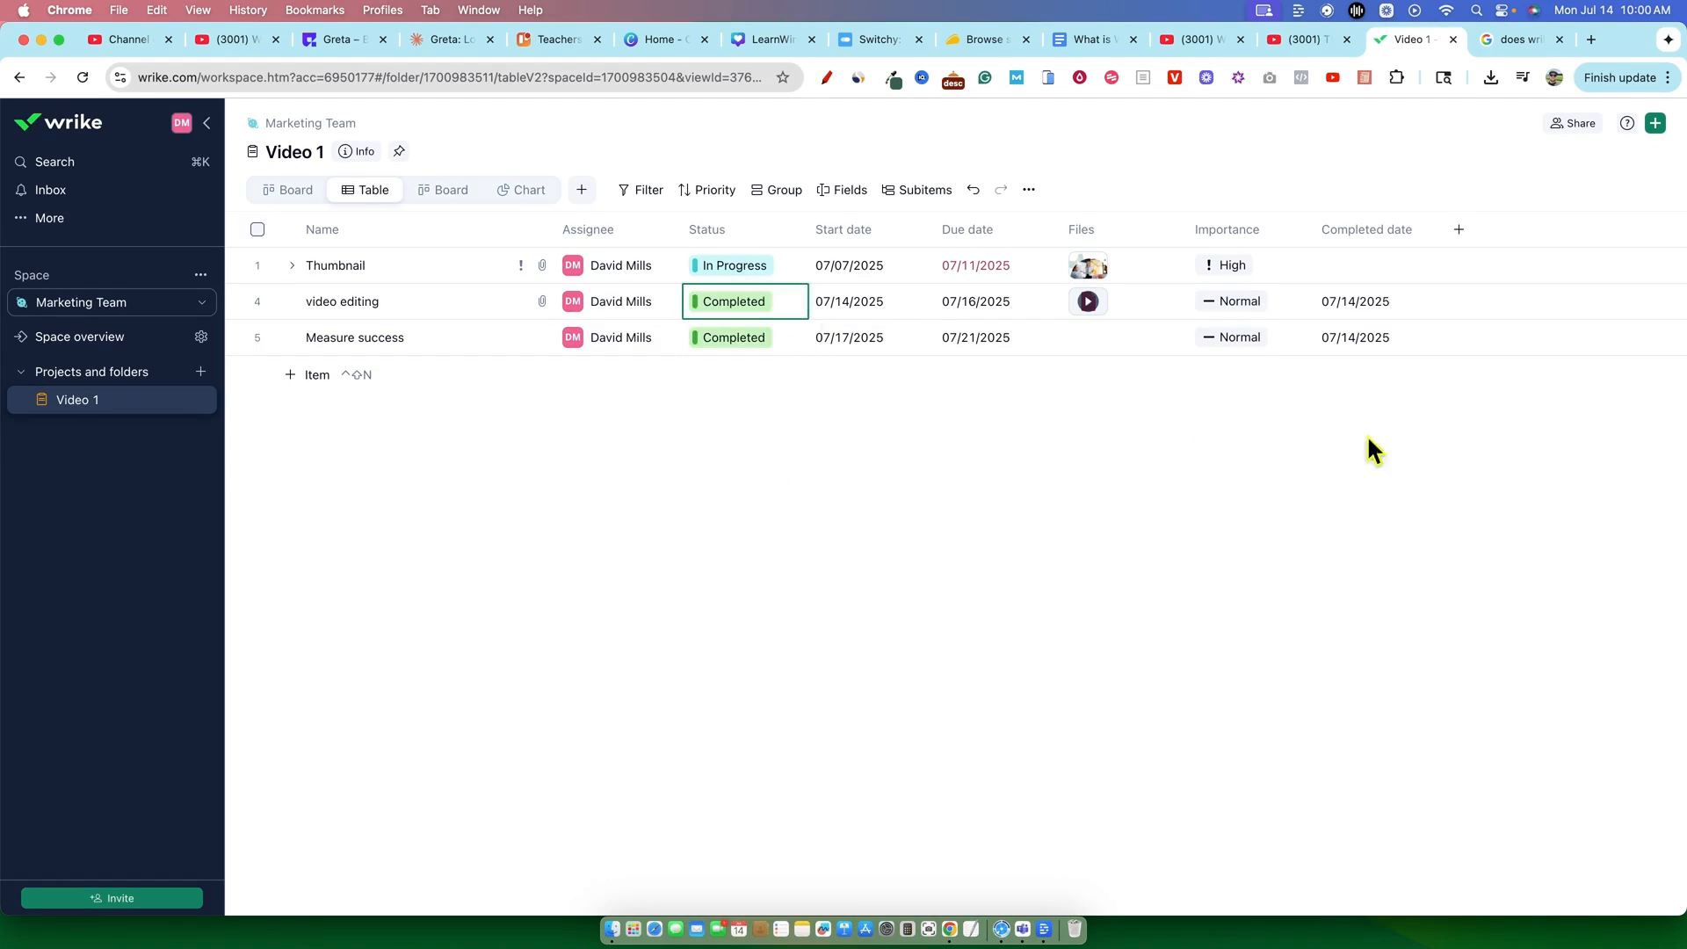
Check the fields available for the Video 1 table and the types of item that can be created.
left_click(1459, 229)
scroll(1411, 550, "down", 3)
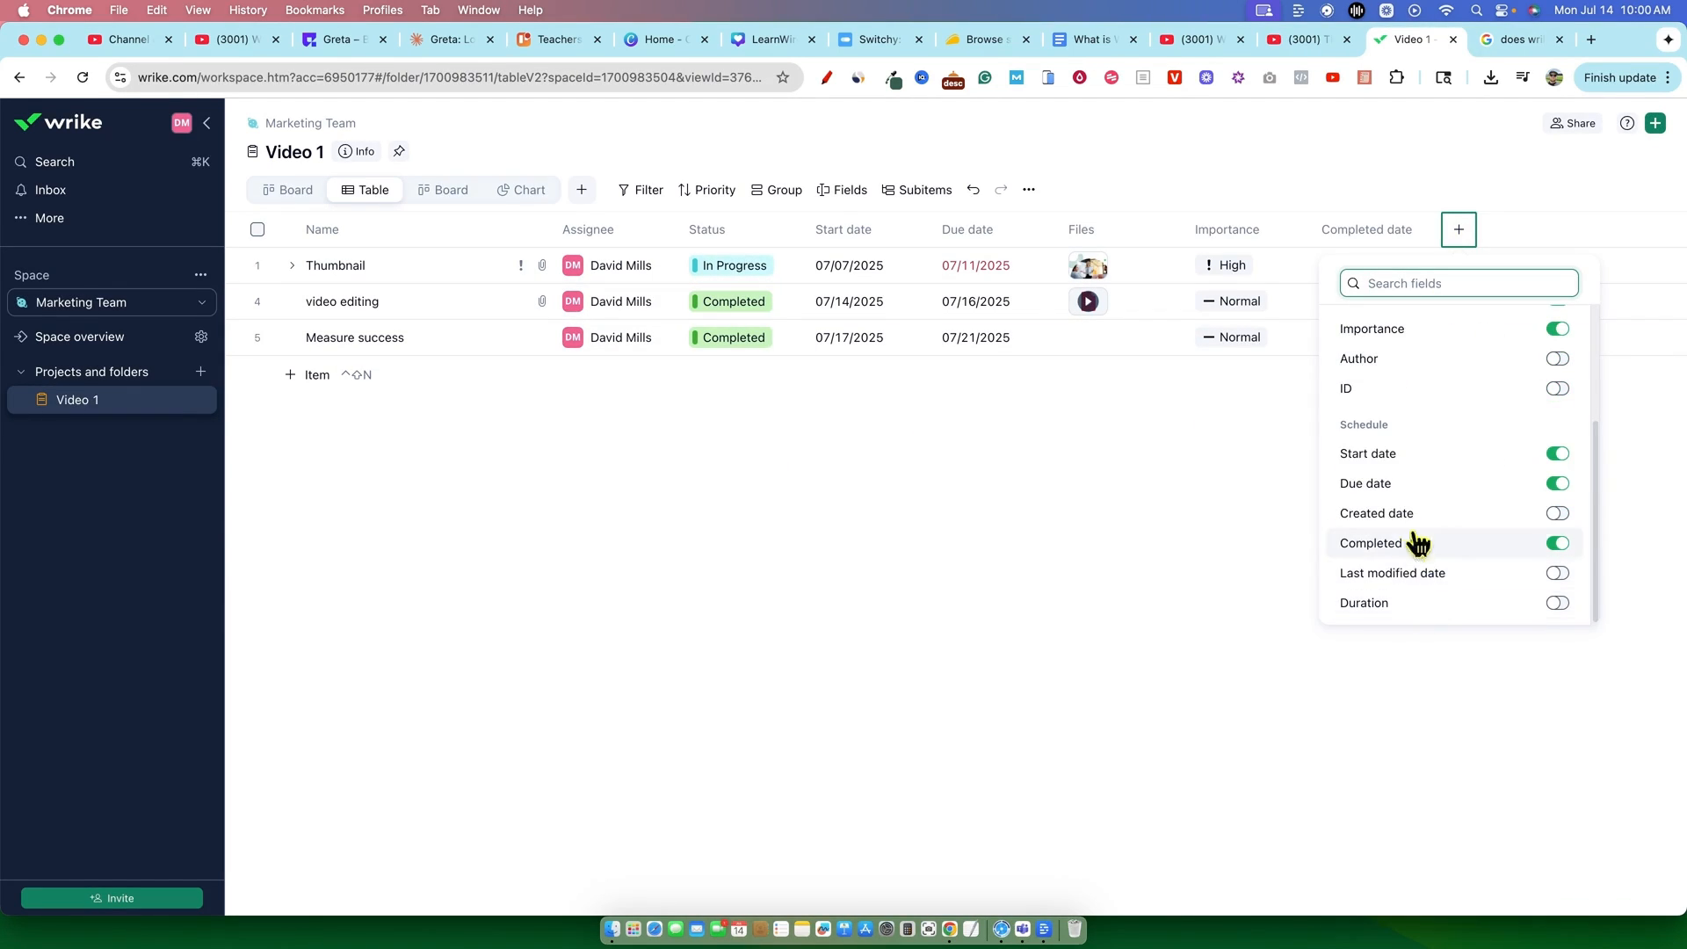
left_click(1164, 503)
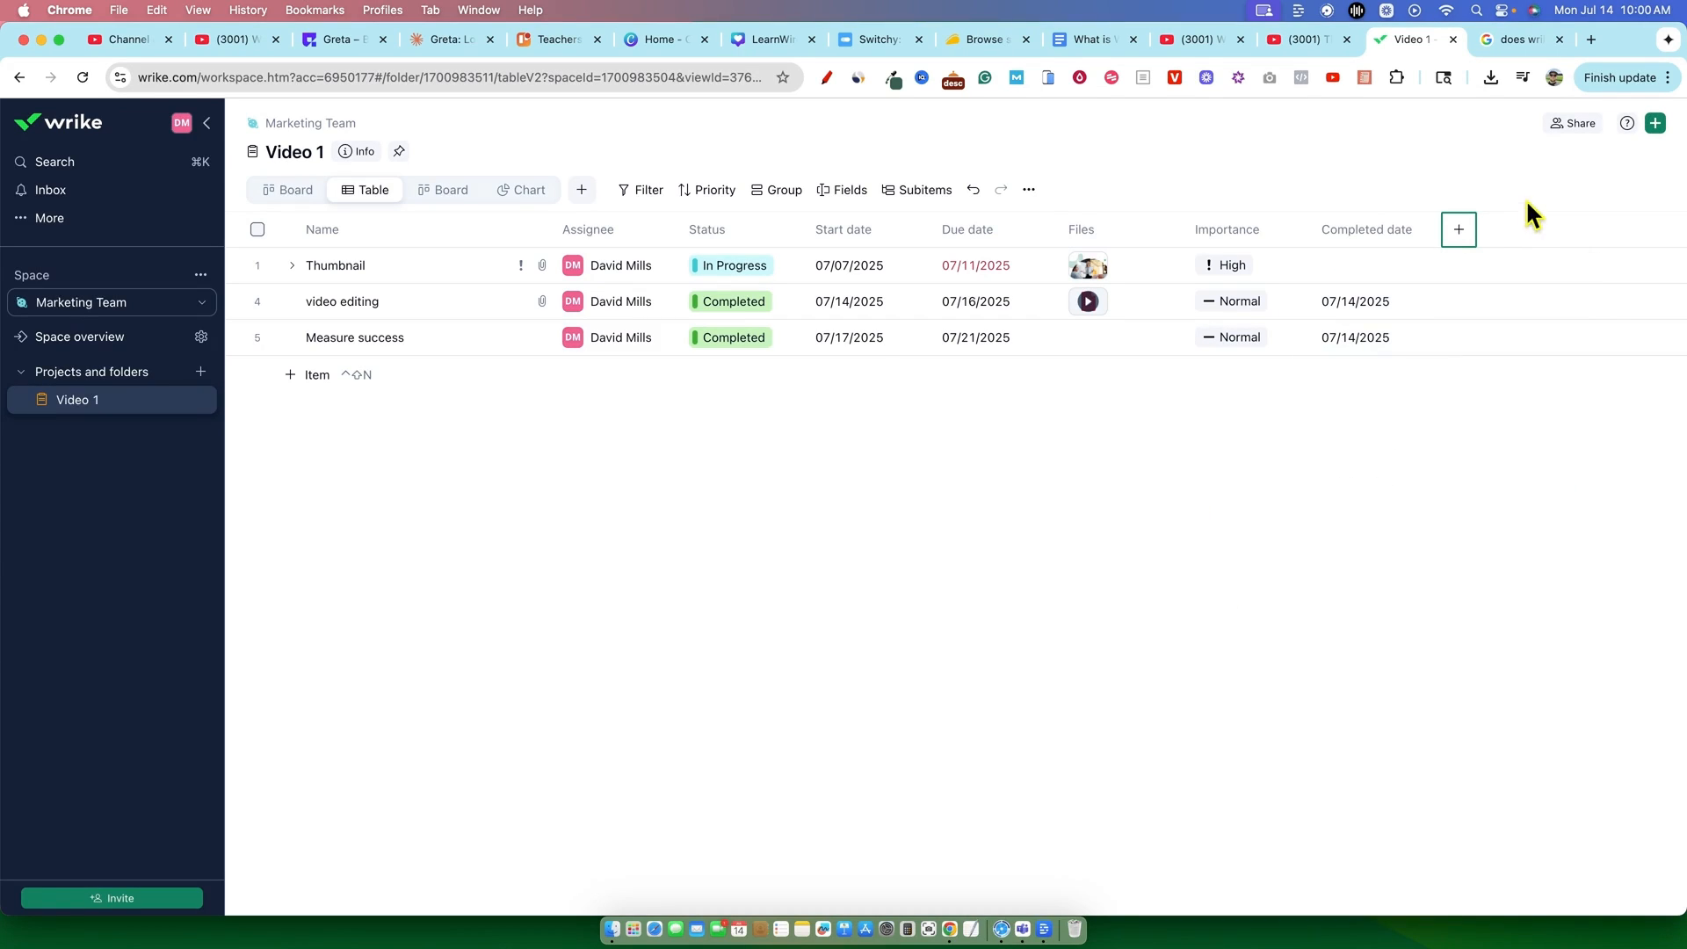
left_click(1656, 122)
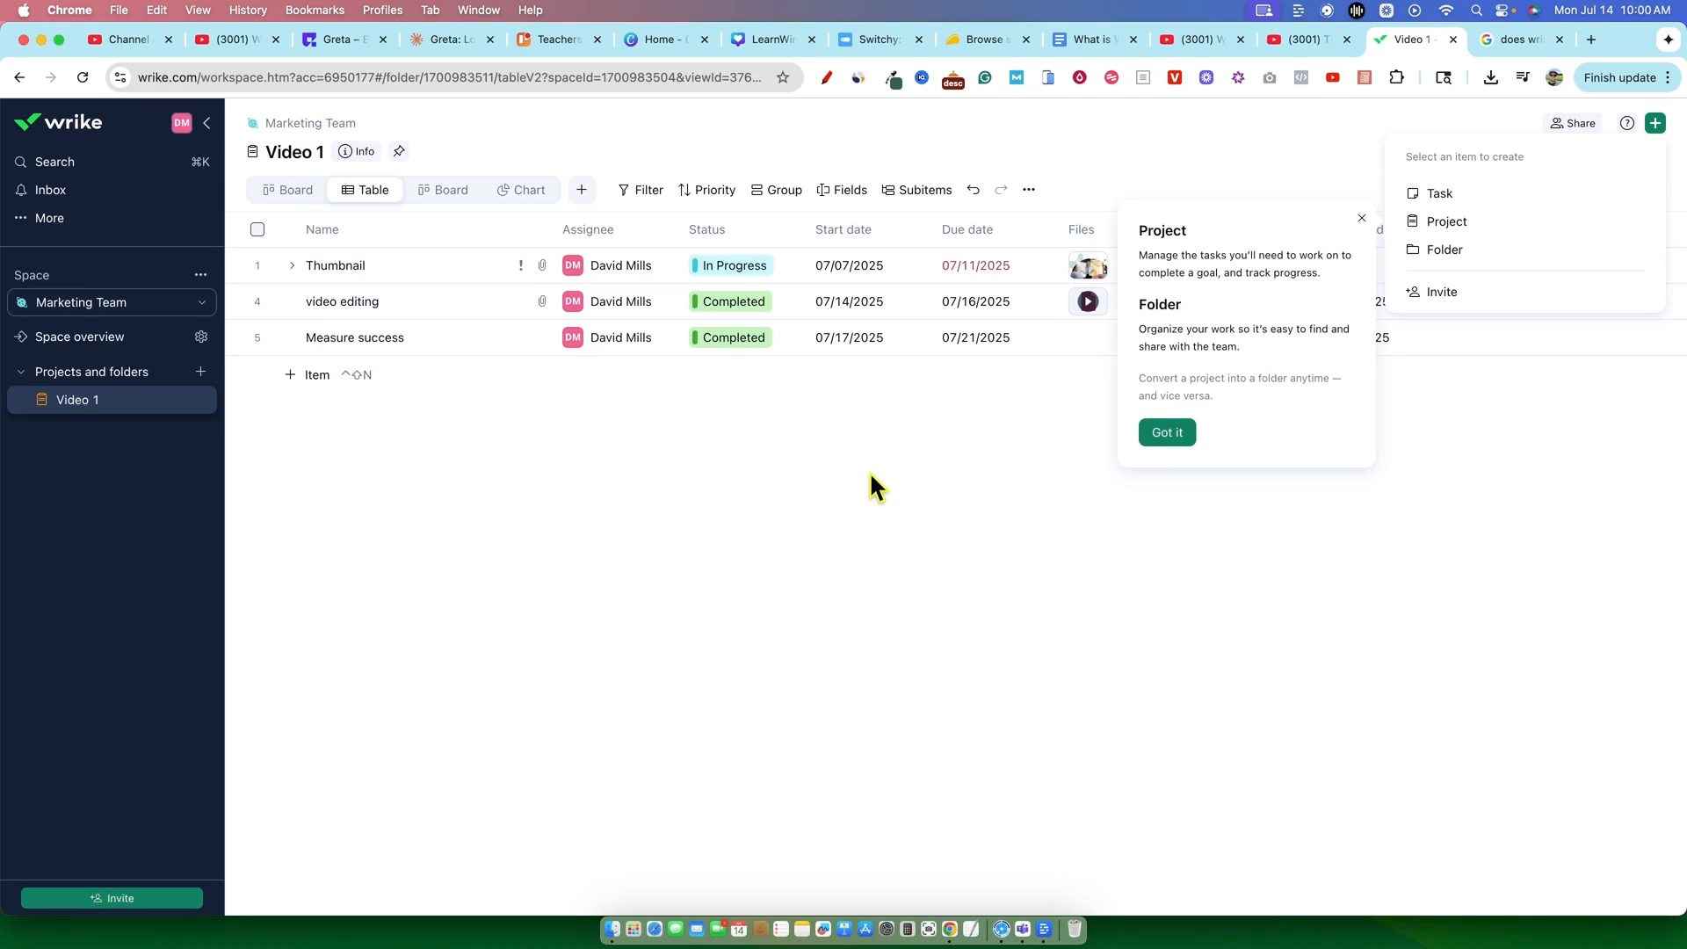
left_click(845, 415)
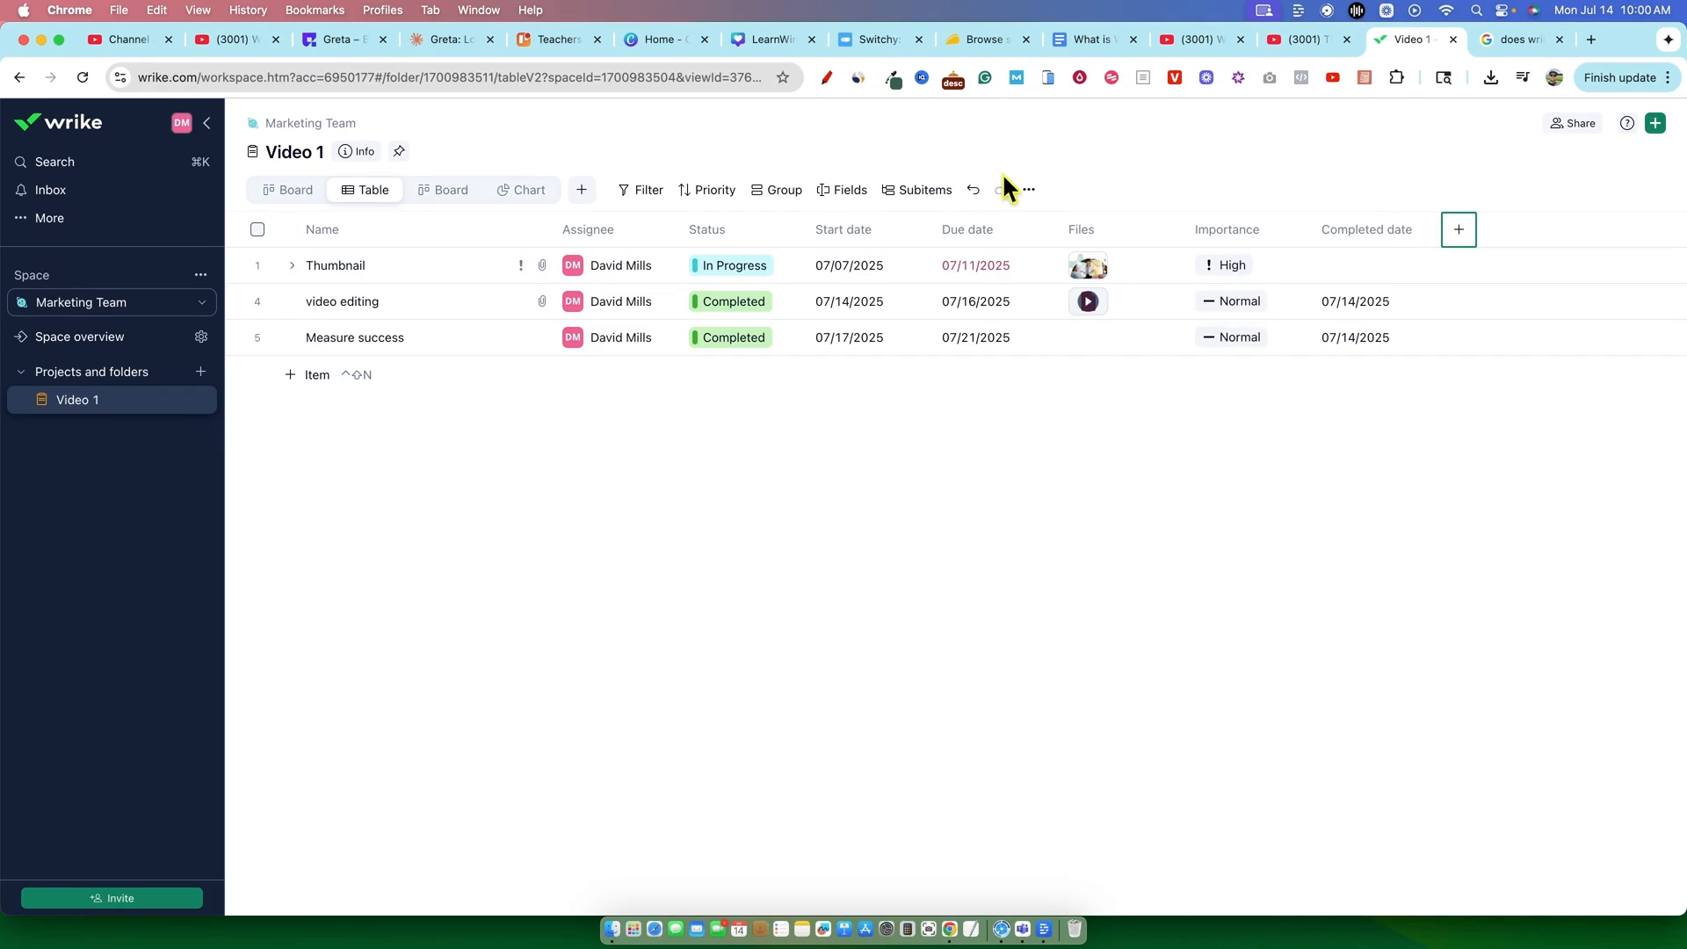
Show cell borders and the parent row in the Video 1 table.
left_click(1028, 190)
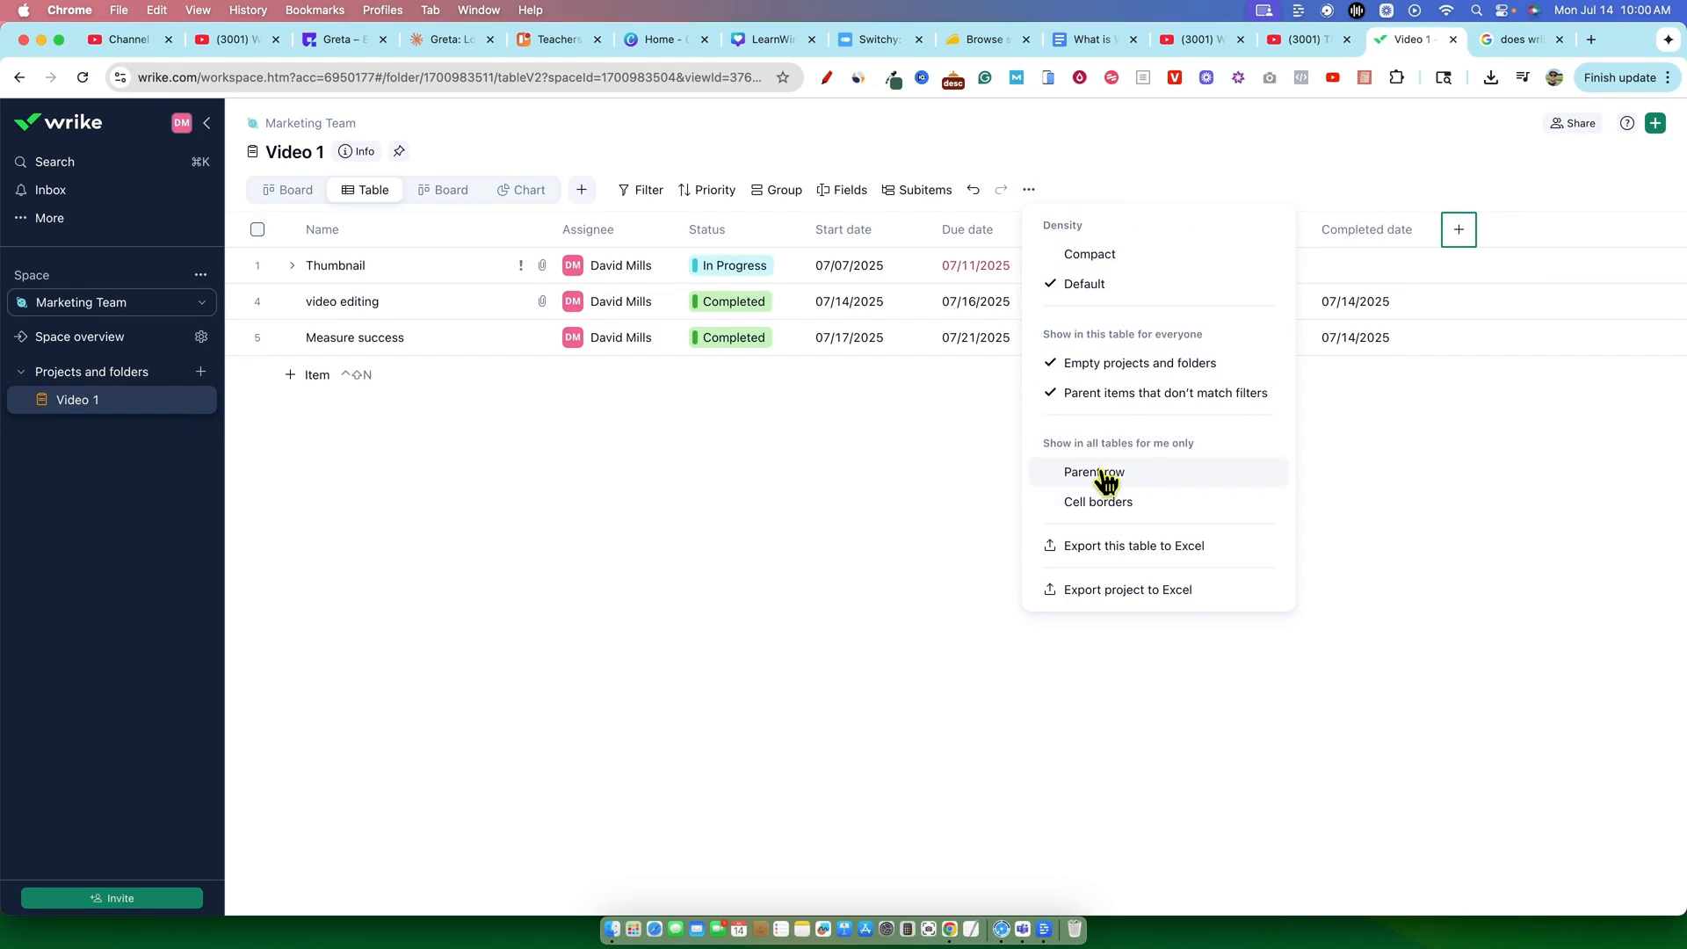
left_click(1100, 503)
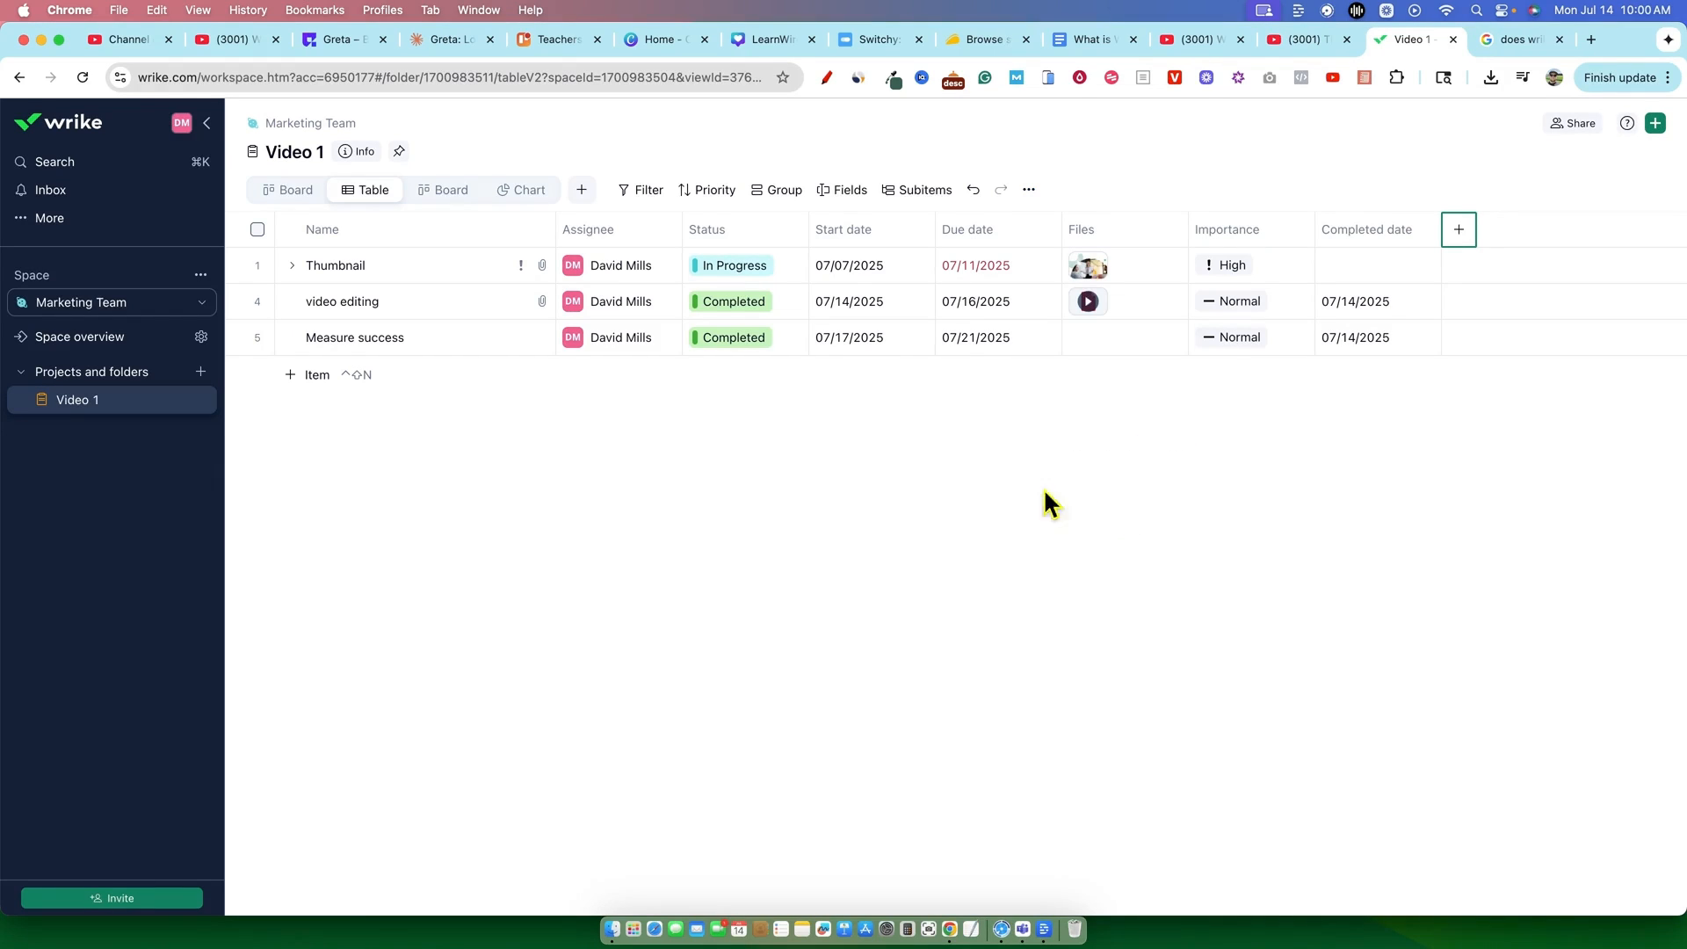
left_click(1031, 194)
left_click(1096, 479)
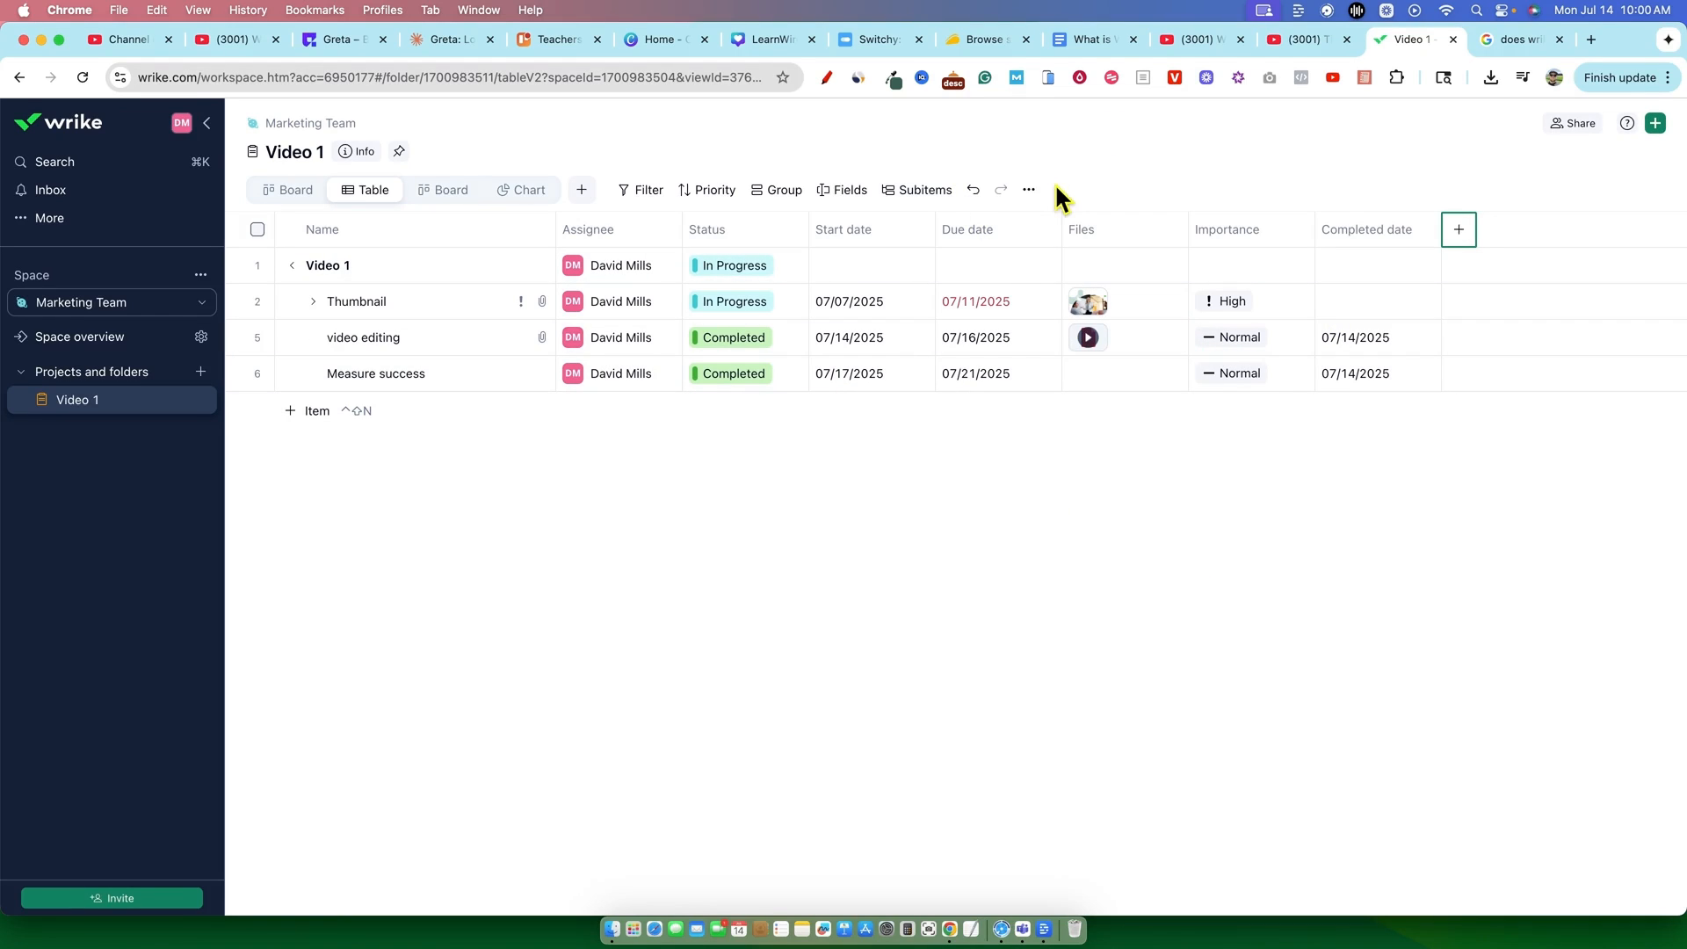
left_click(1031, 192)
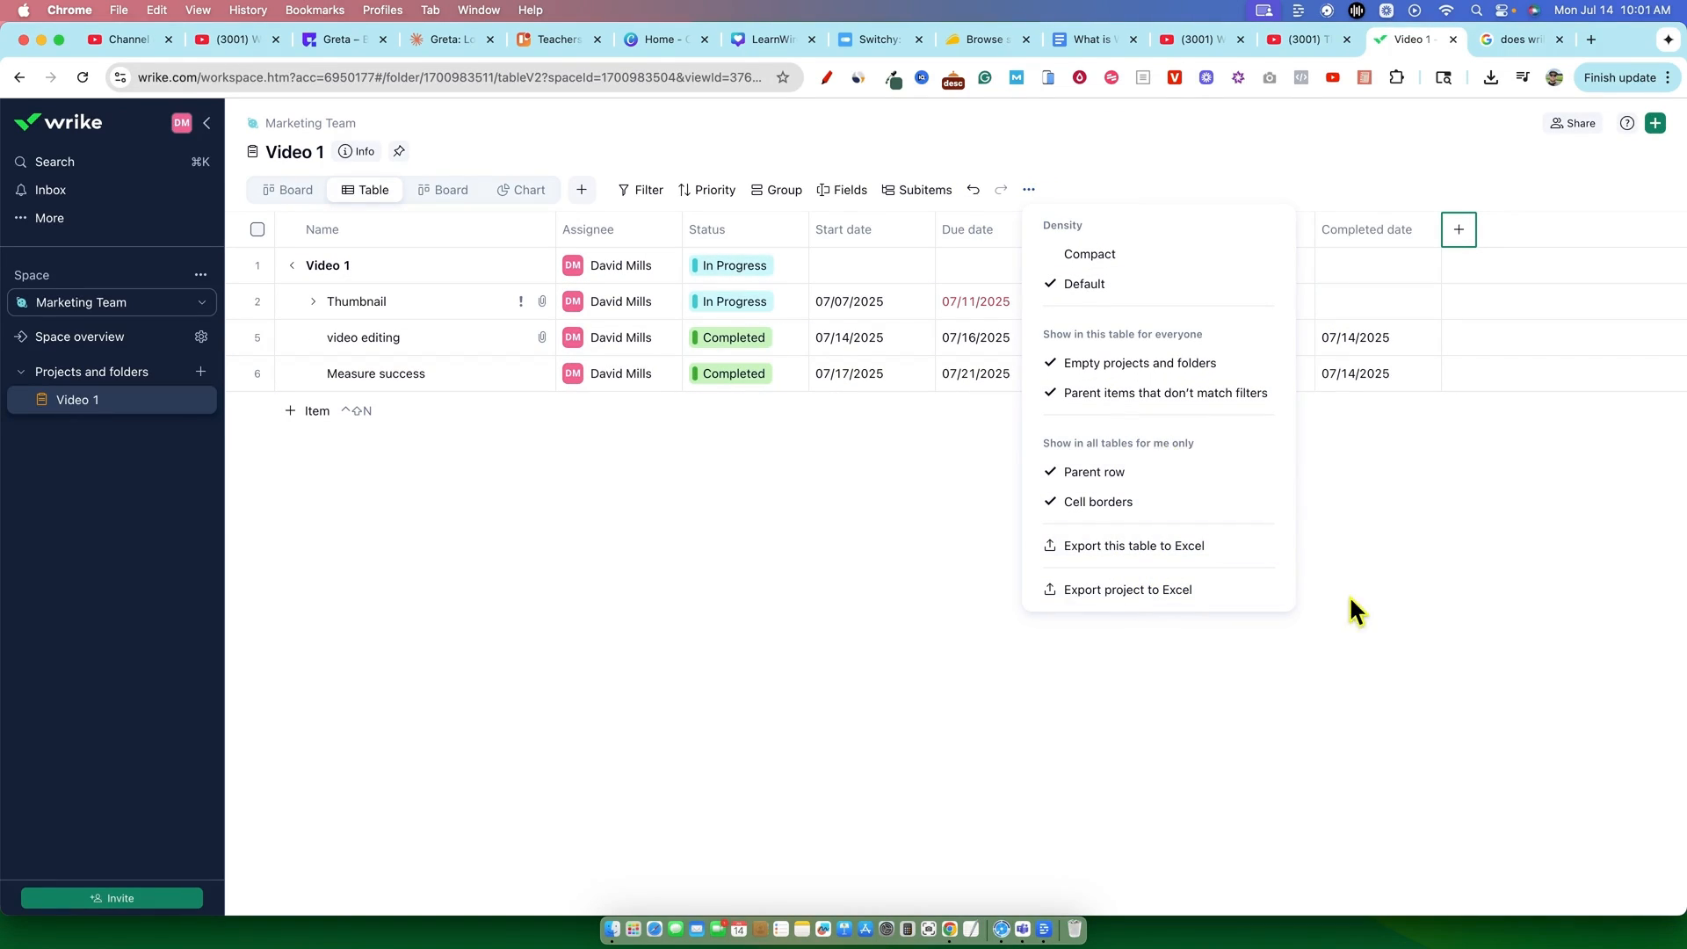
left_click(1384, 587)
Try the Compact density on the Video 1 table and return it to Default.
left_click(1029, 191)
left_click(1089, 255)
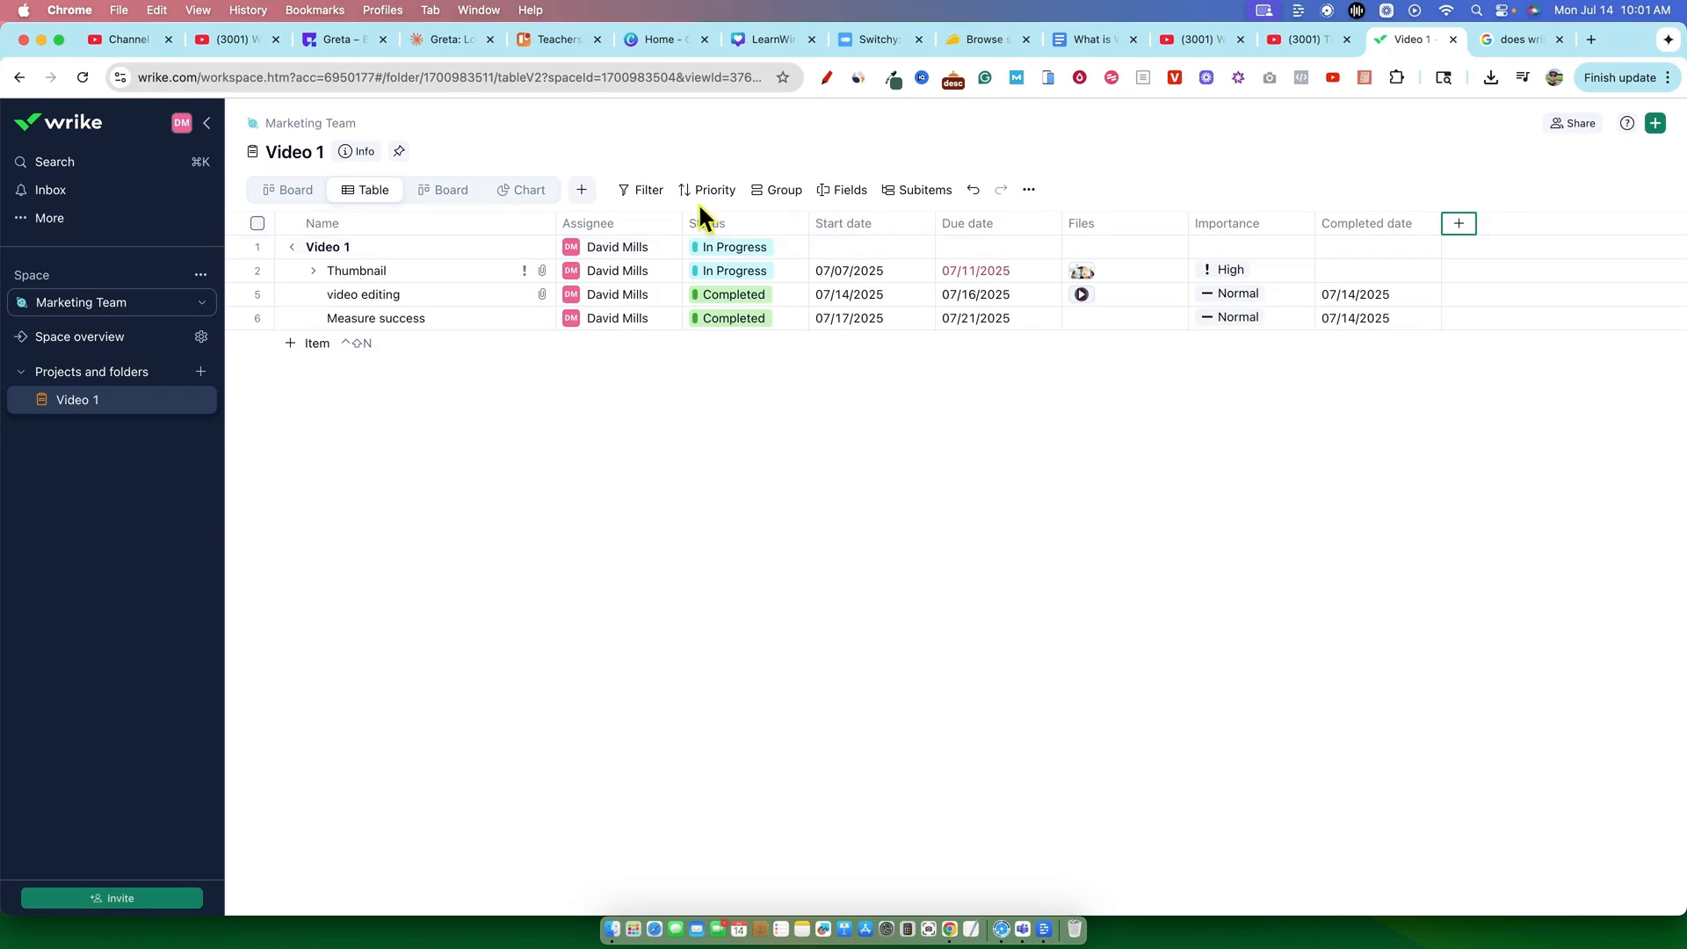
left_click(1029, 189)
left_click(1066, 282)
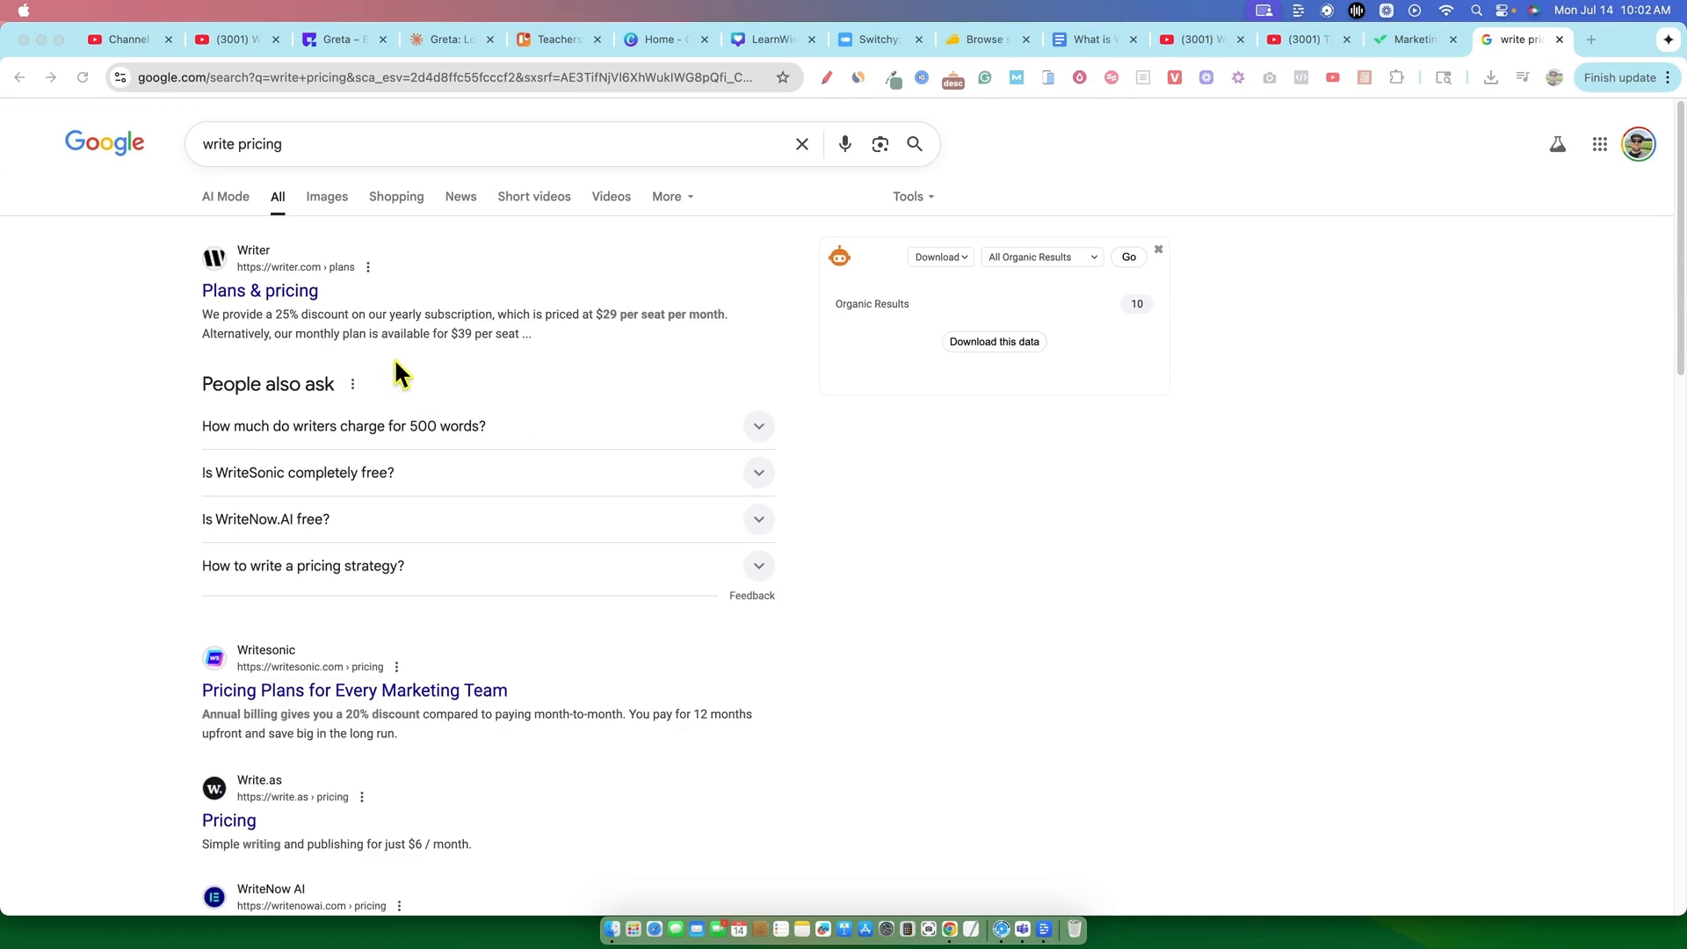
From the "wrike pricing" search results, open Wrike's Plans and Pricing page and its comparison of all features.
left_click(270, 298)
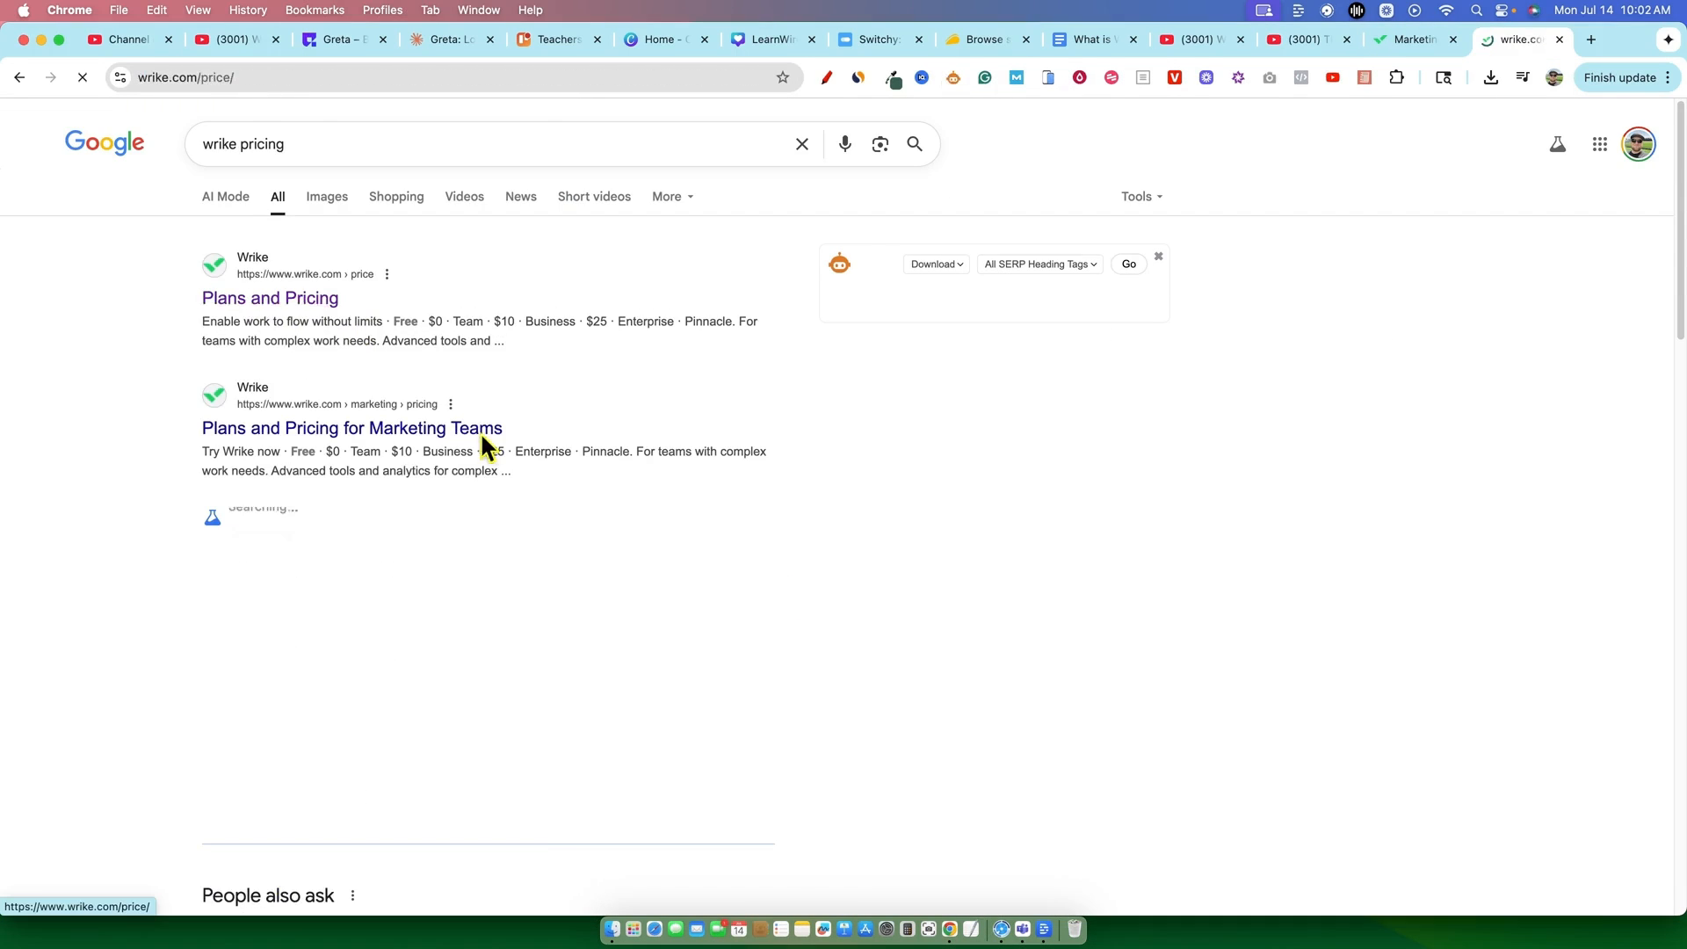
scroll(536, 640, "down", 5)
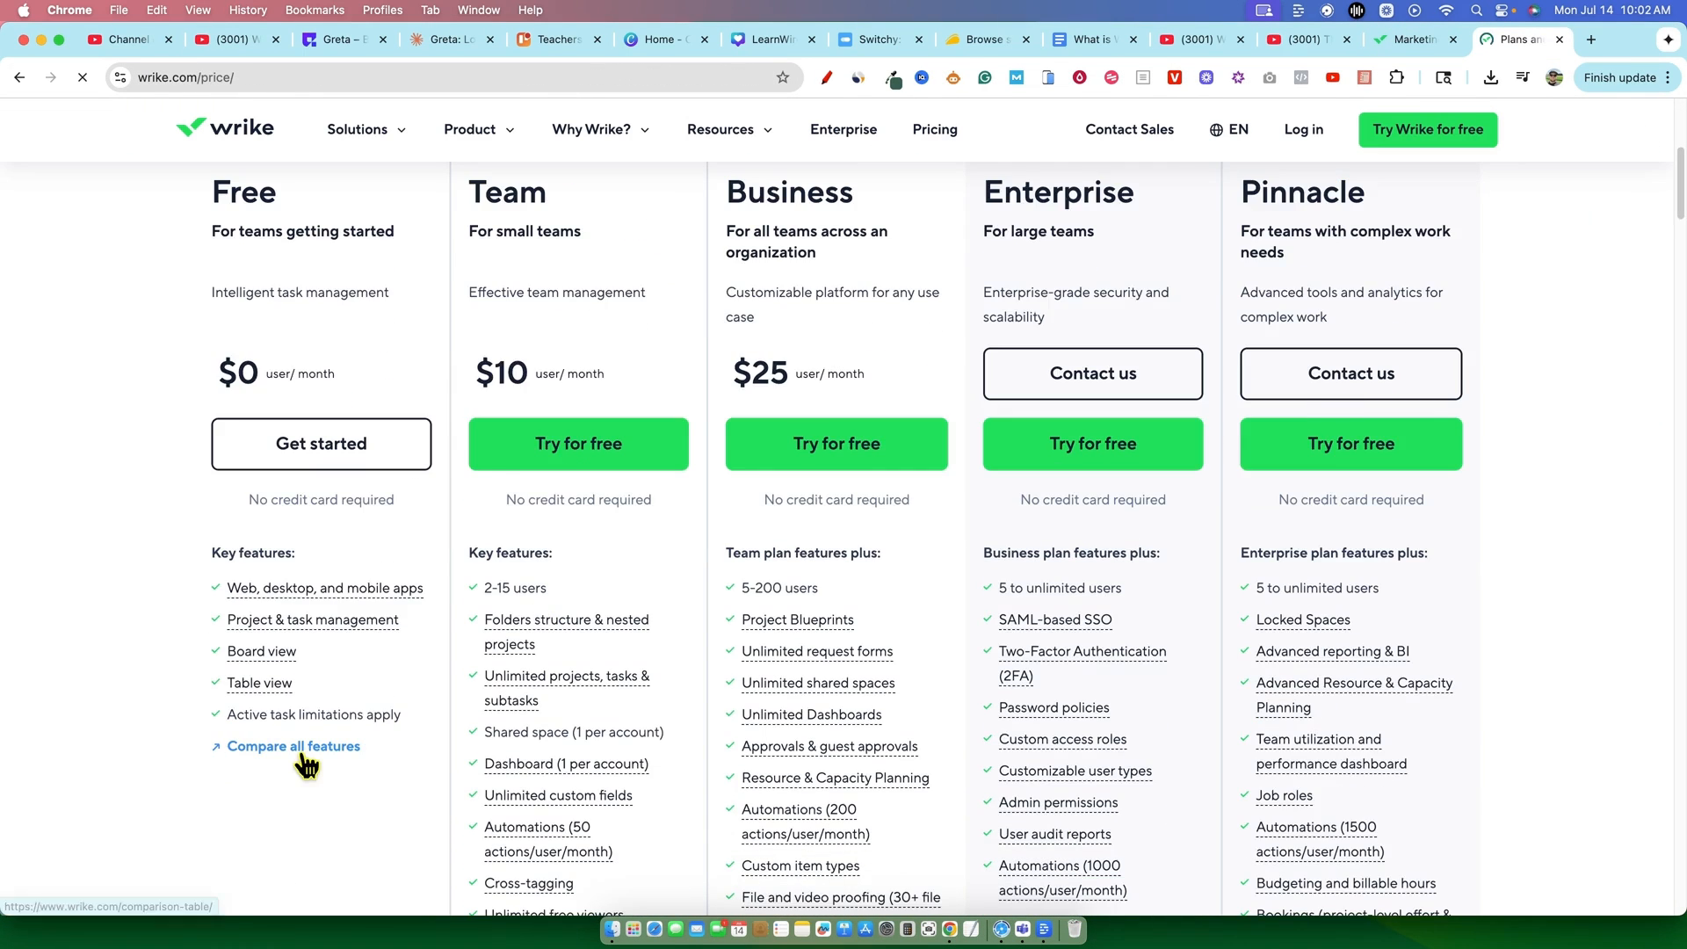
left_click(303, 751)
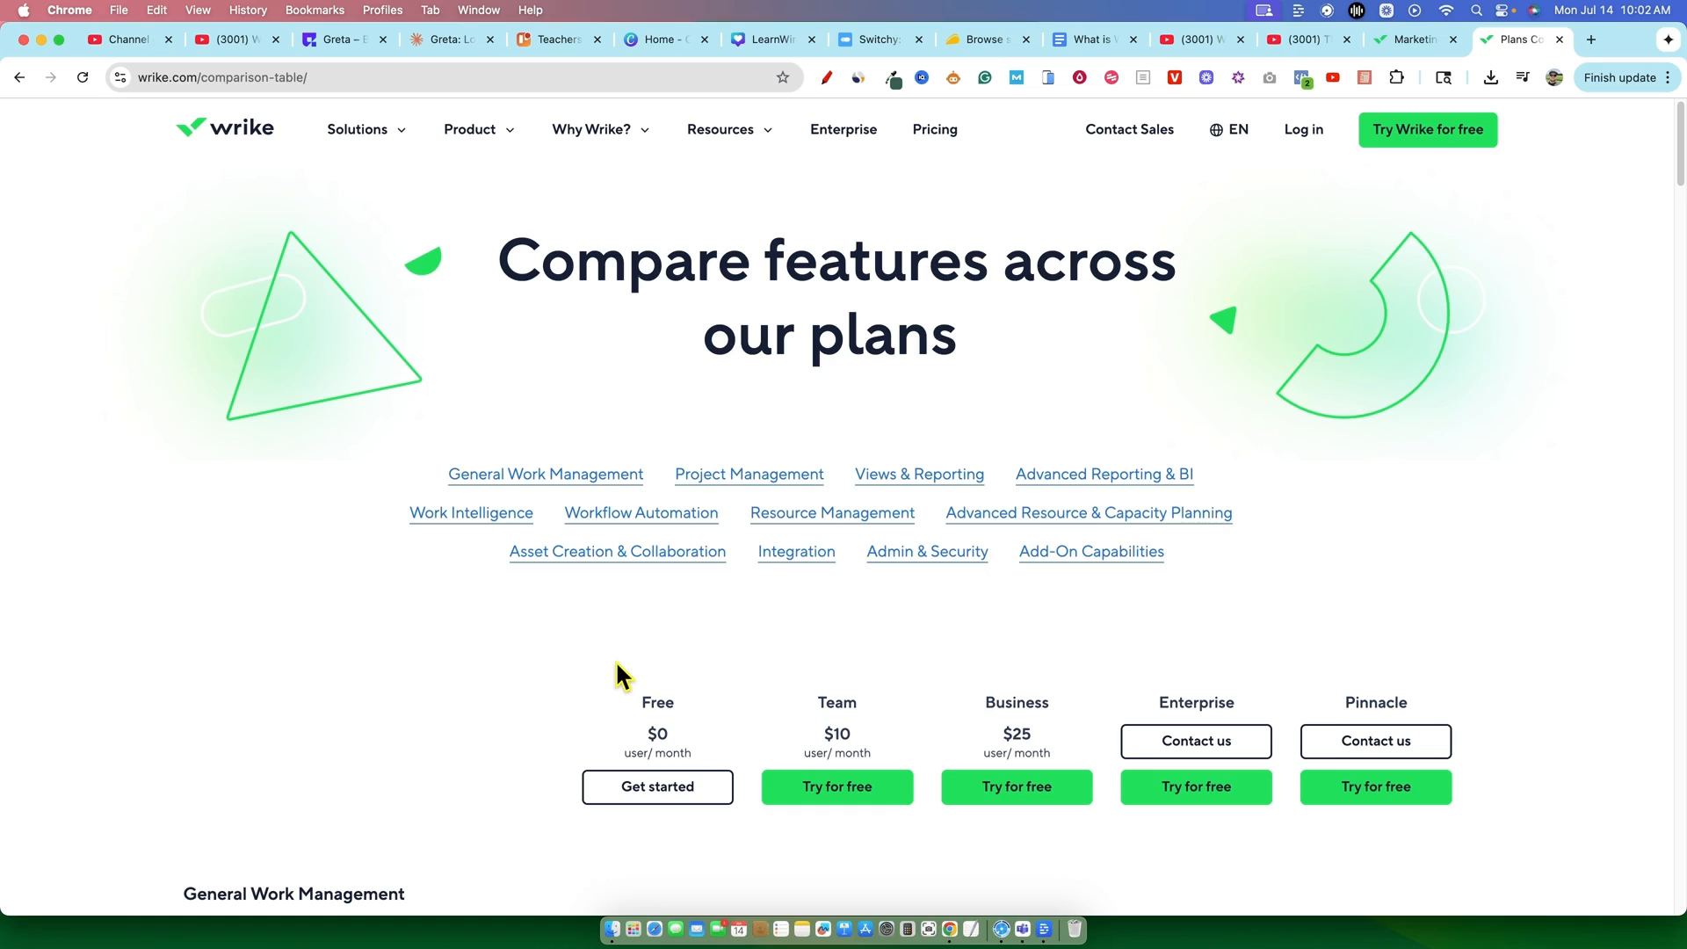
Compare the plans' features from General Work Management and Project Management through Views & Reporting, Advanced Reporting & BI and Workflow Automation.
scroll(764, 685, "down", 6)
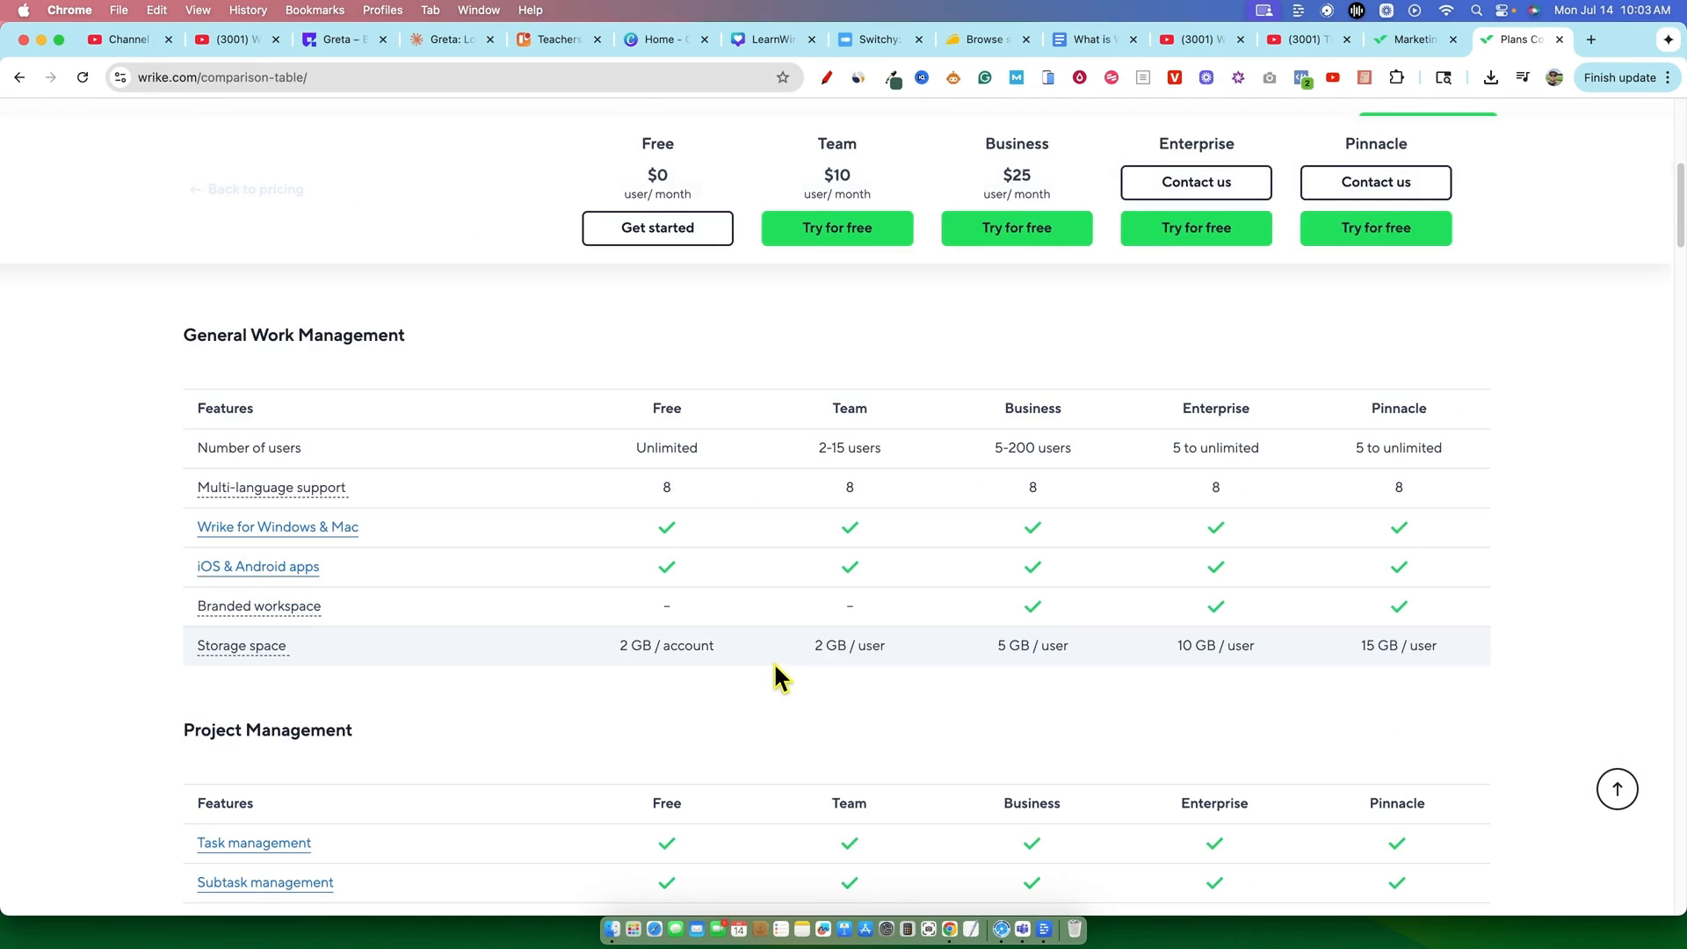
scroll(773, 662, "down", 4)
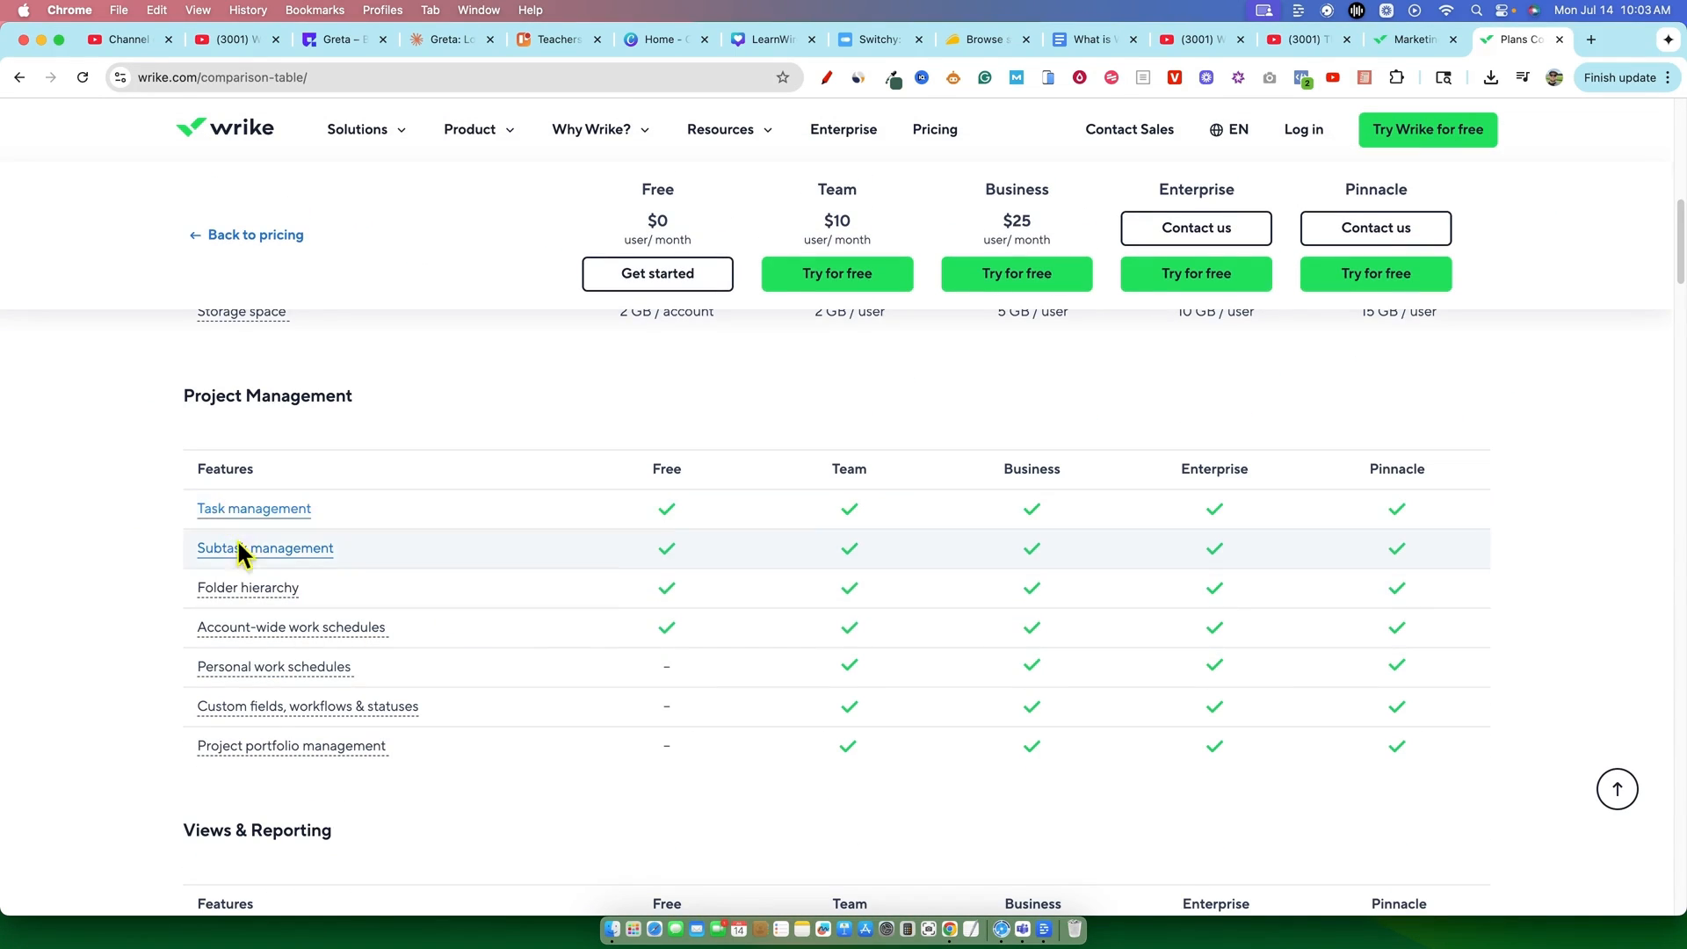
scroll(624, 712, "down", 9)
scroll(395, 664, "up", 1)
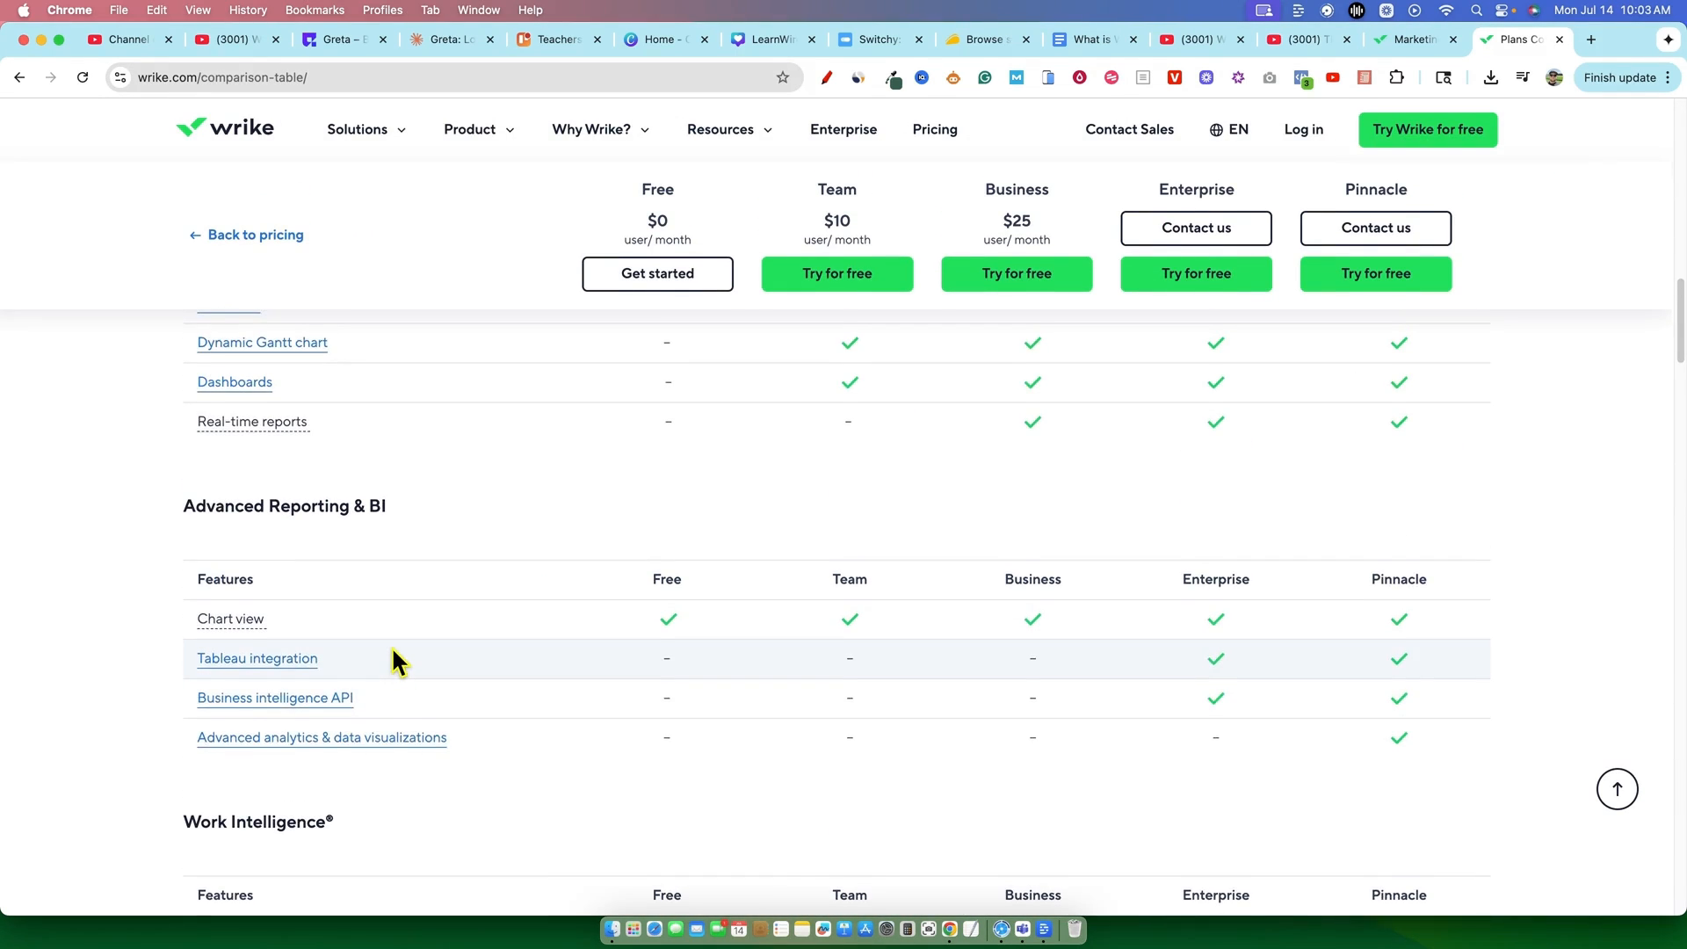
scroll(392, 655, "down", 1)
scroll(420, 457, "up", 4)
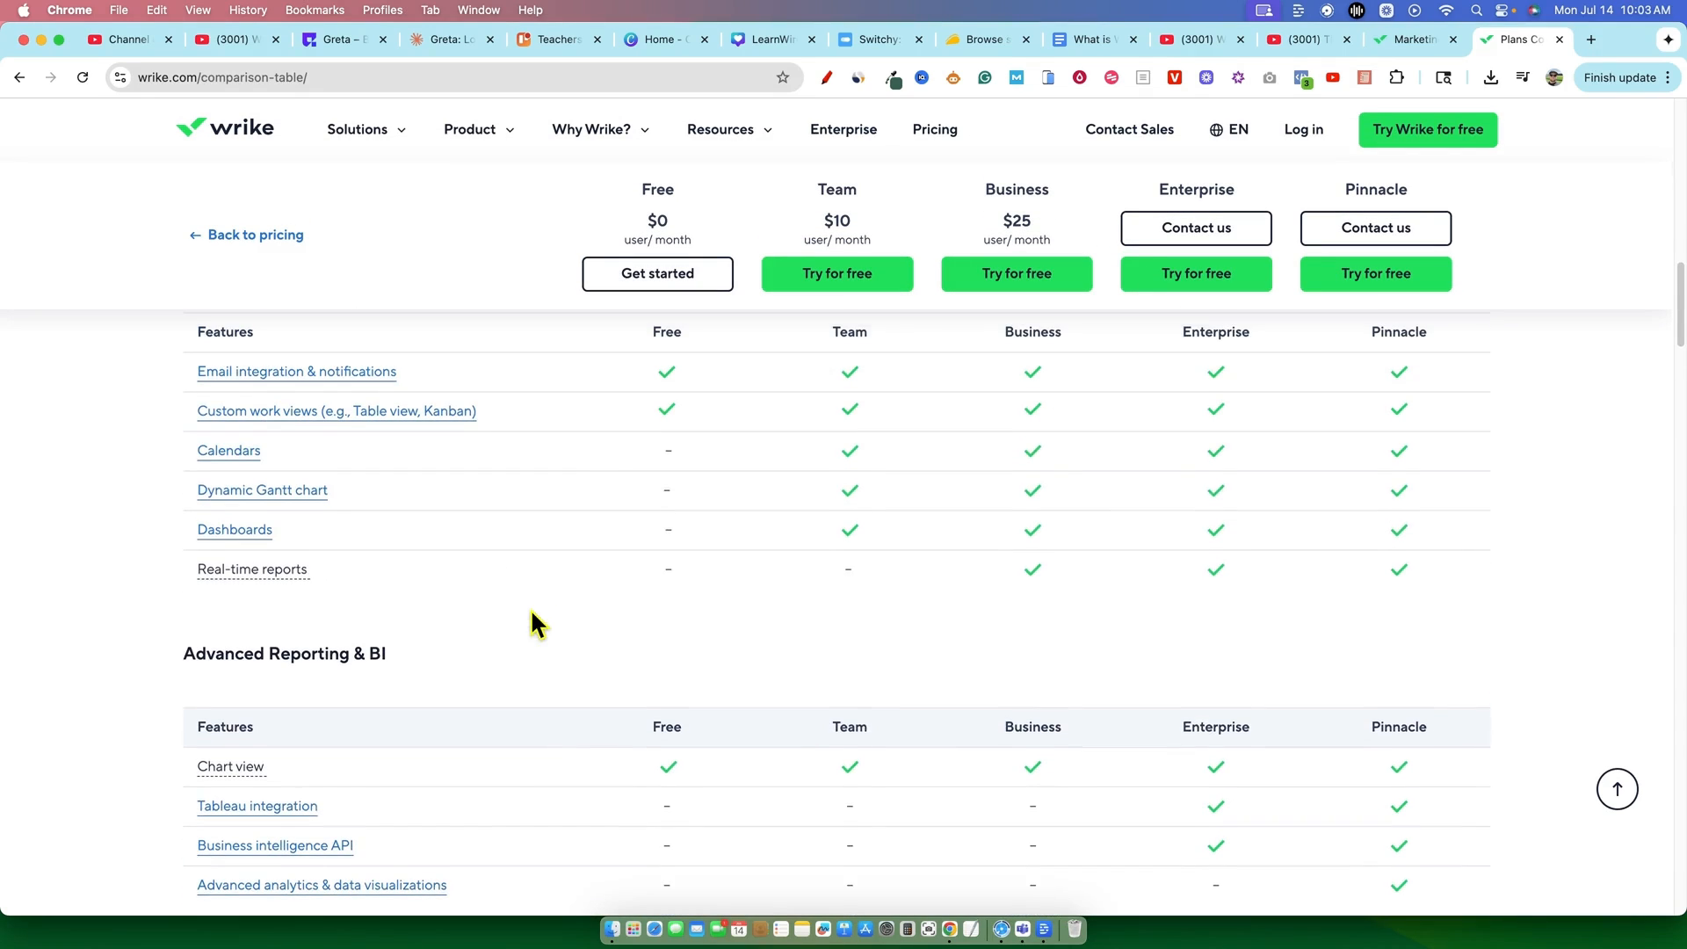
scroll(572, 615, "down", 12)
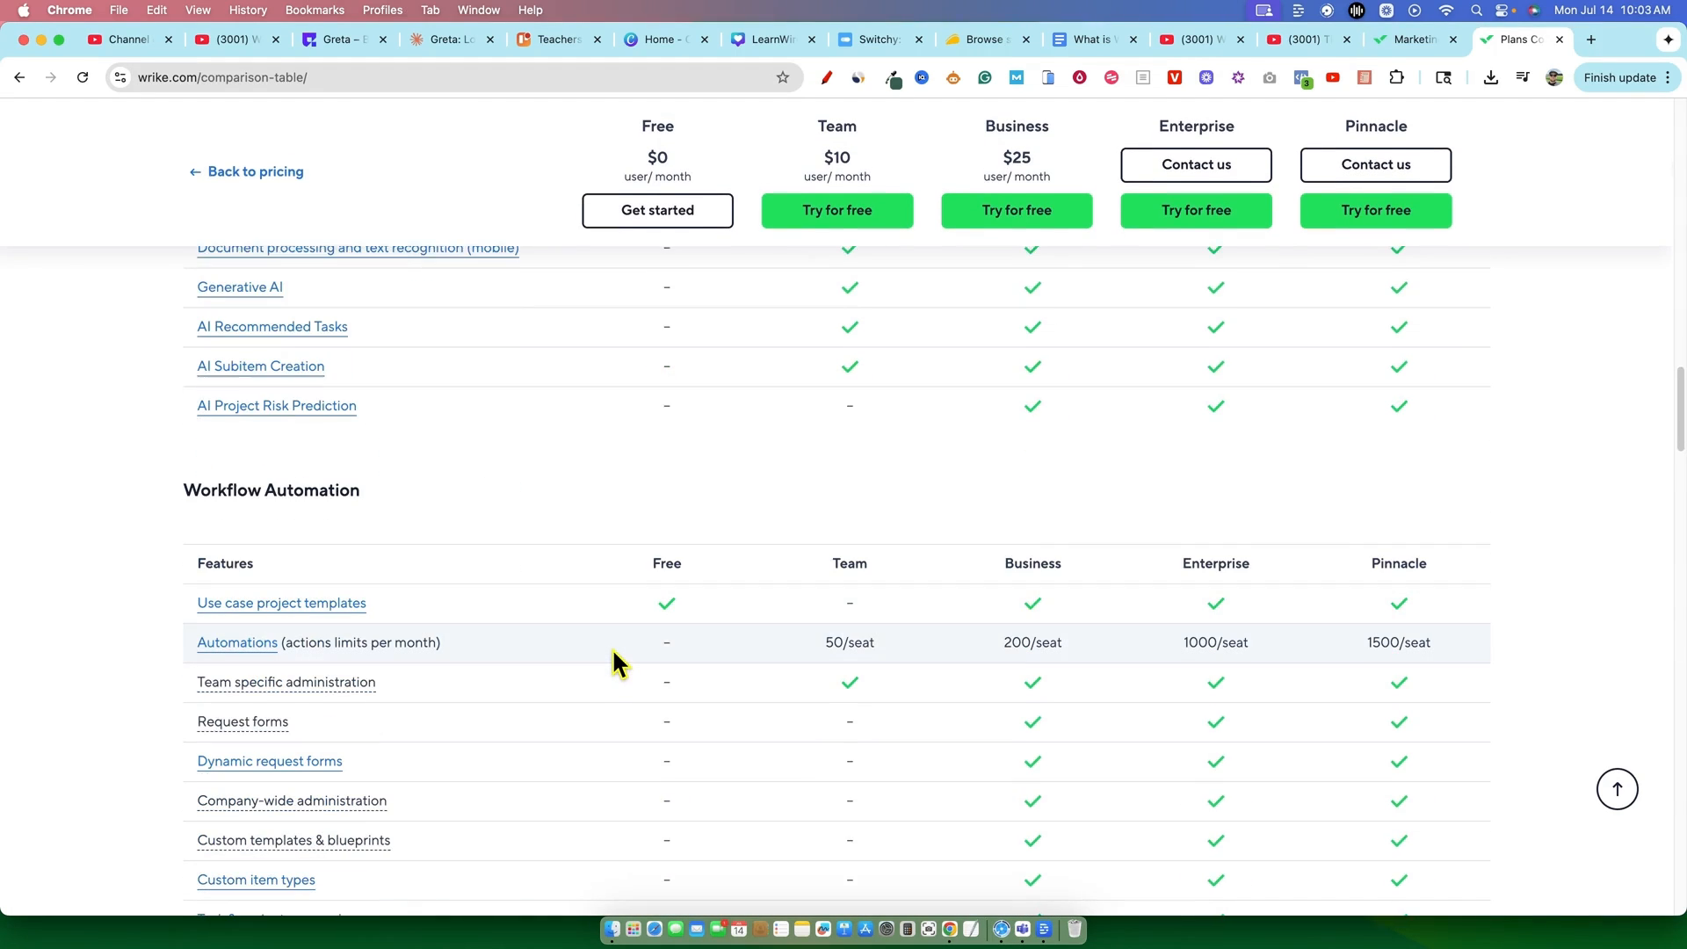
scroll(614, 650, "up", 1)
scroll(613, 650, "down", 1)
scroll(614, 650, "up", 1)
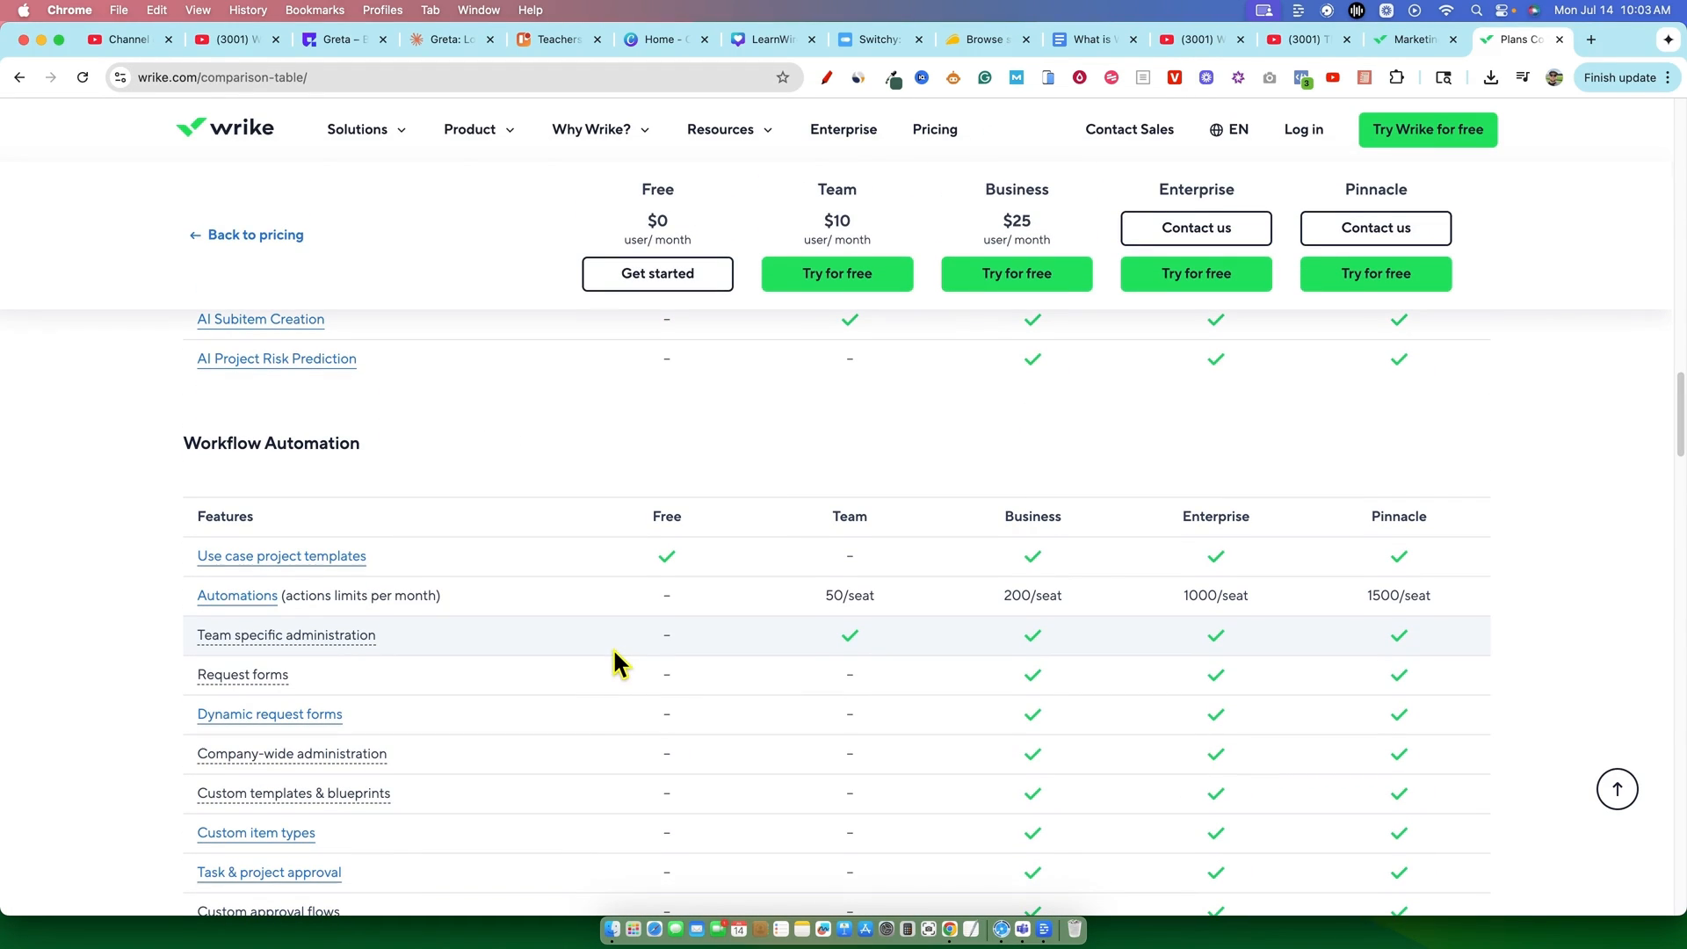
scroll(755, 659, "down", 7)
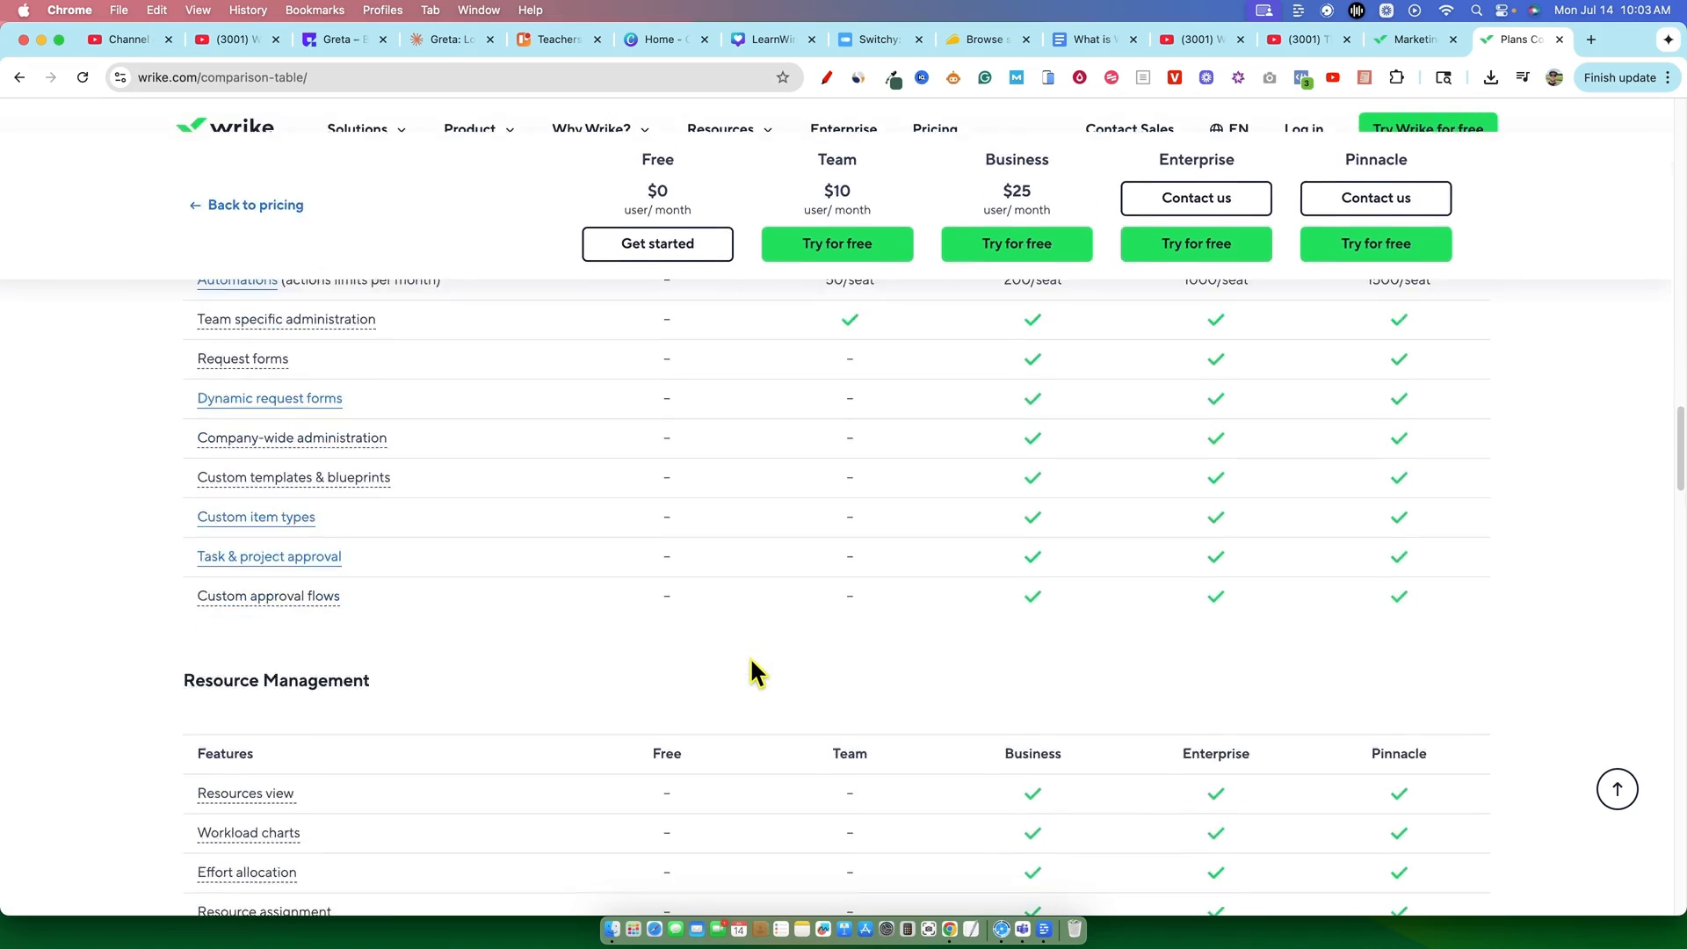
Compare the plans' Resource Management, Capacity Planning, Asset Creation & Collaboration, Integration and Admin & Security features.
scroll(752, 662, "down", 7)
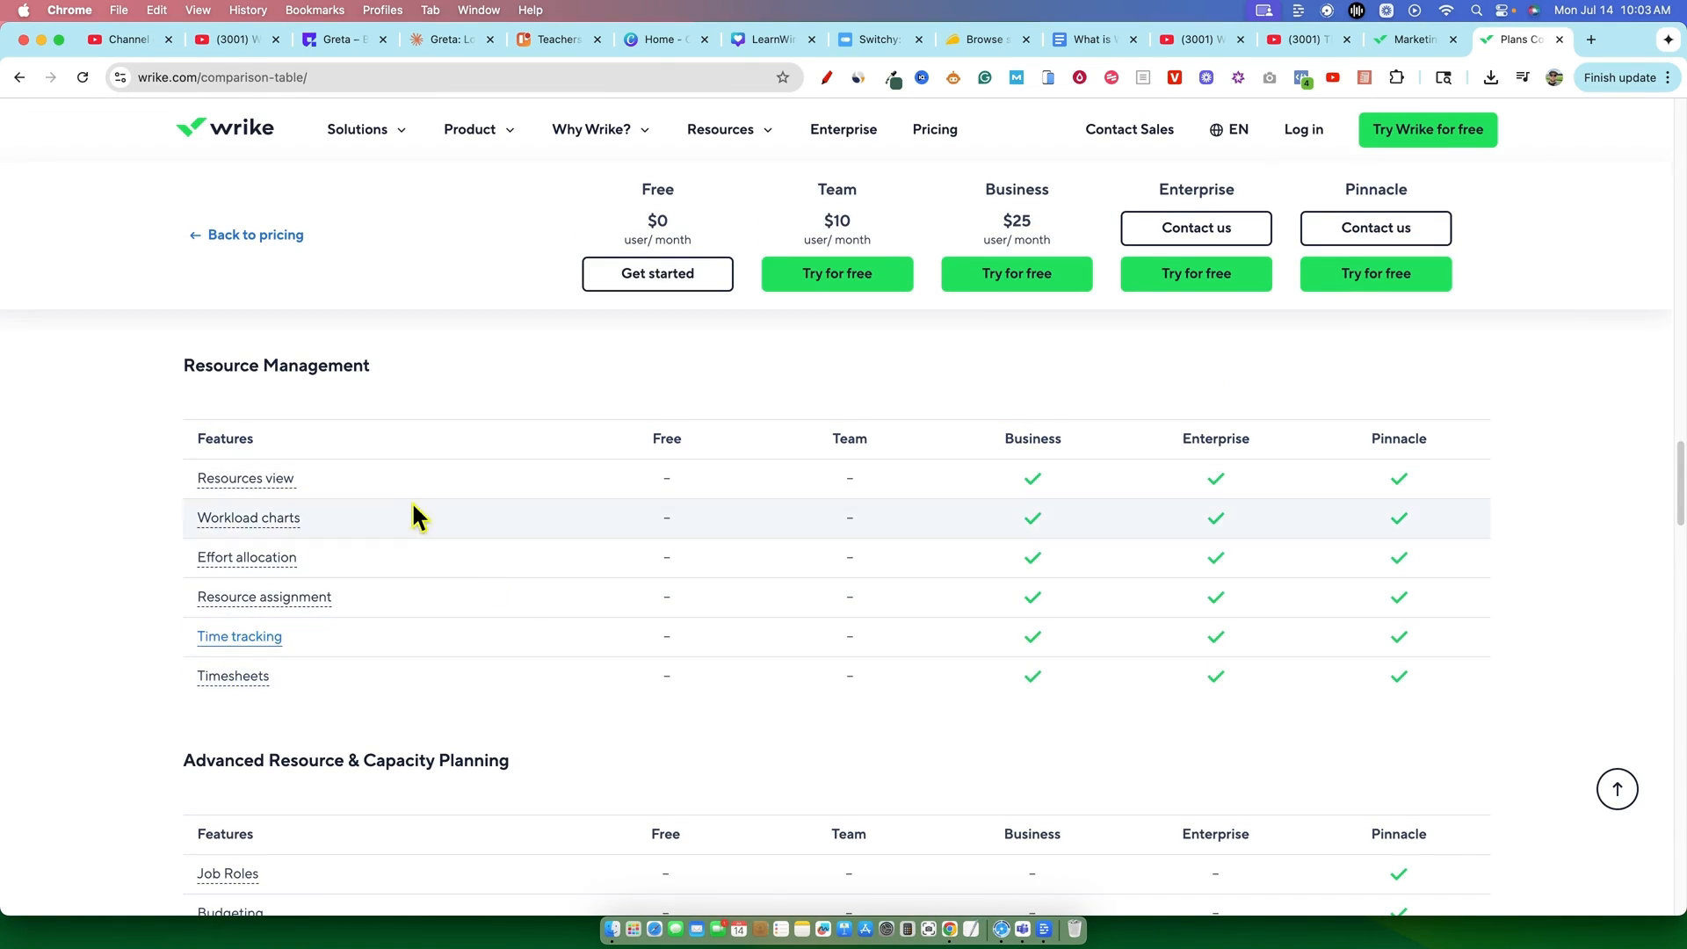
scroll(610, 803, "down", 5)
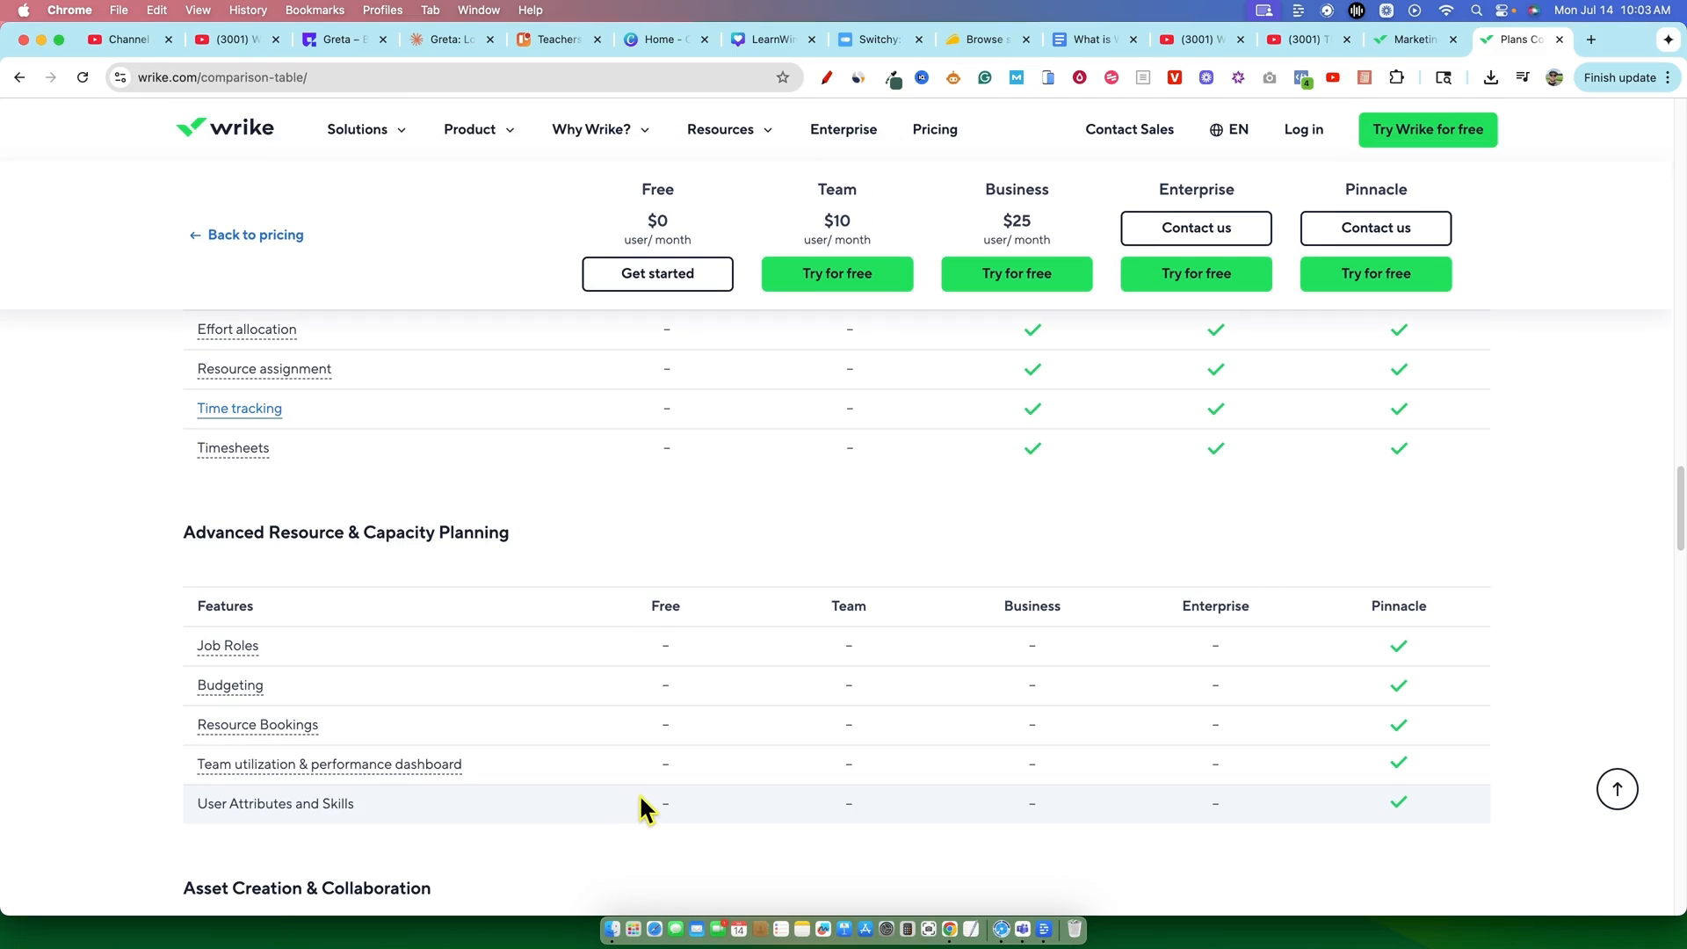
scroll(651, 795, "down", 10)
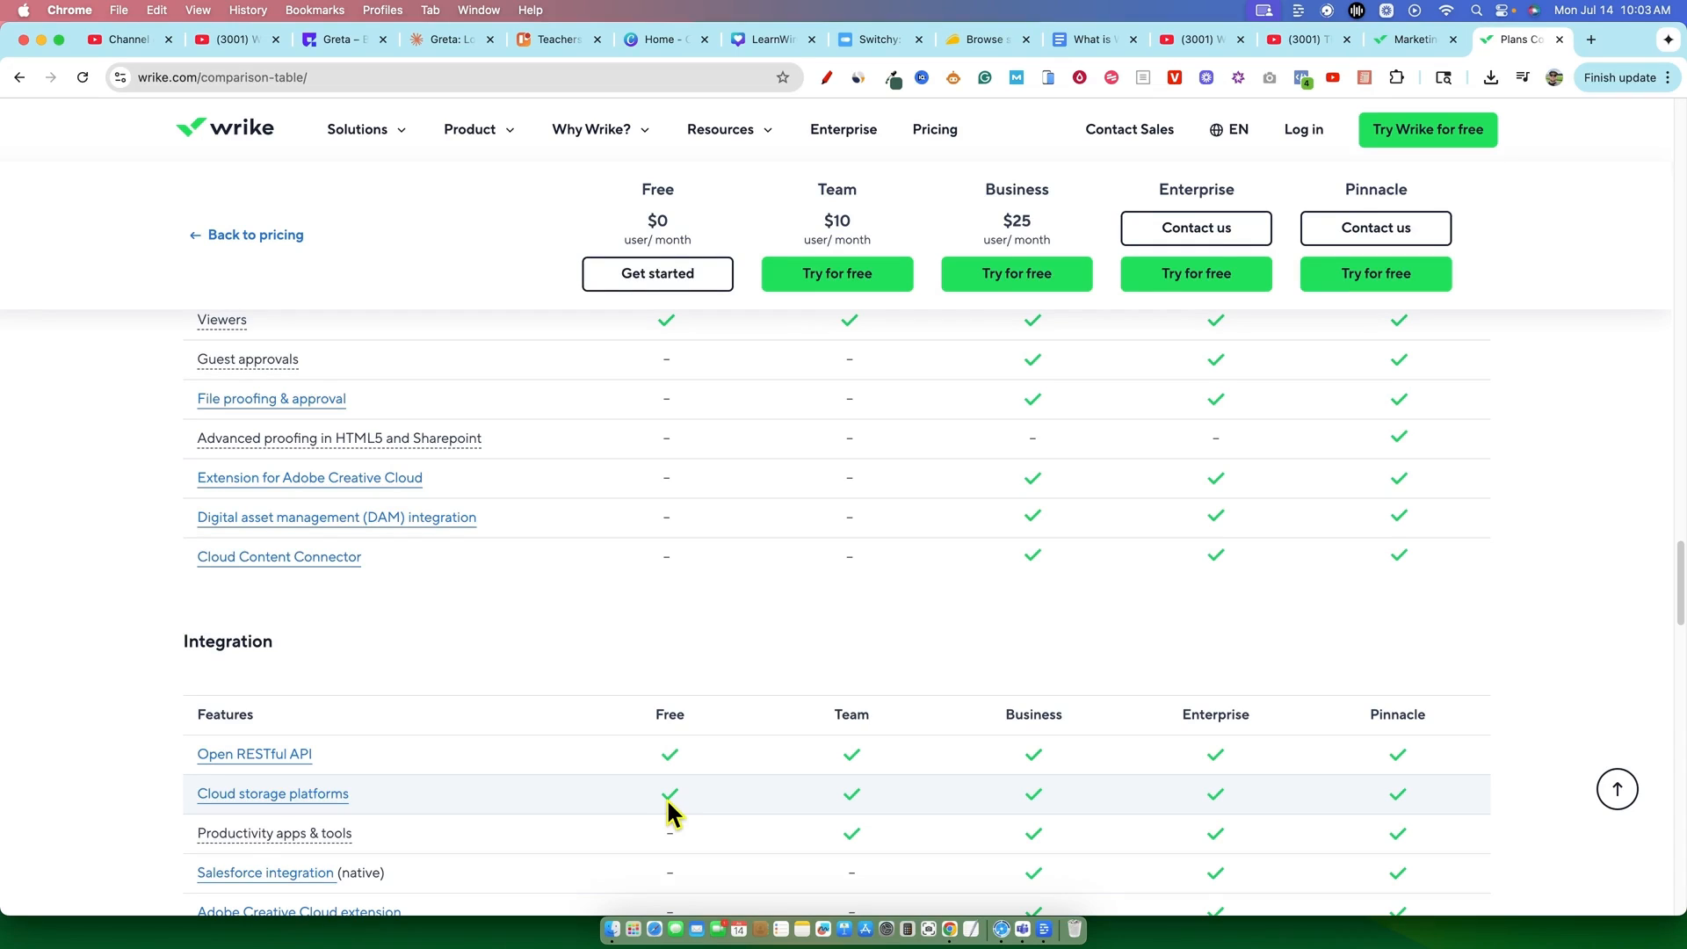
scroll(668, 796, "down", 2)
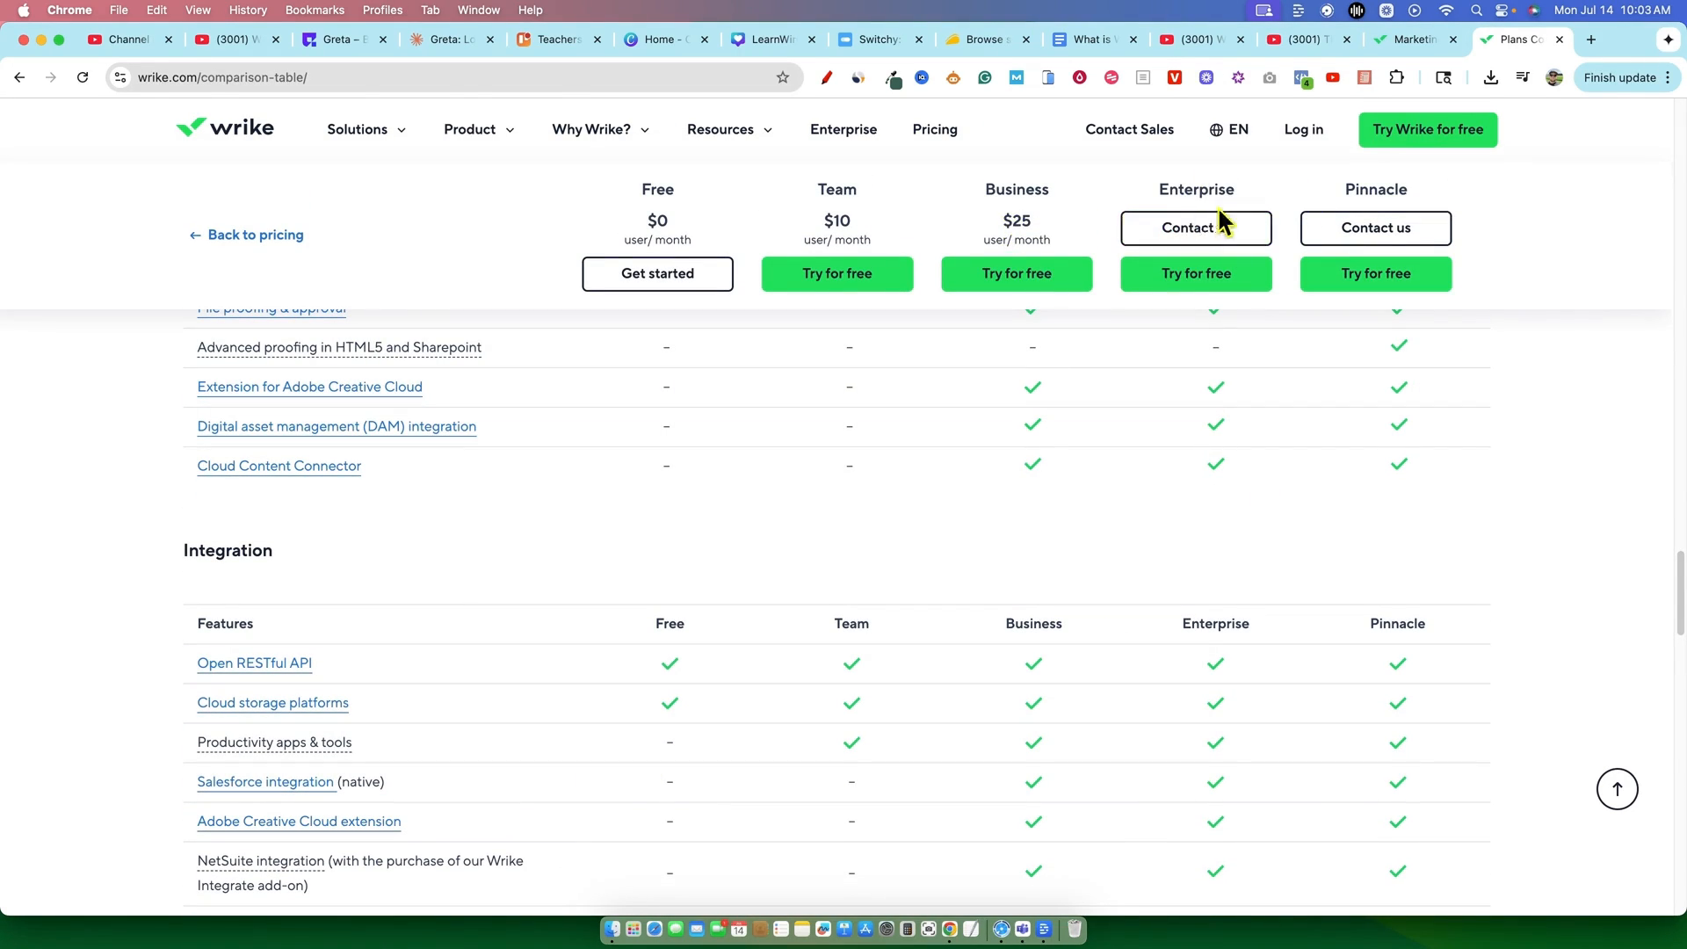
scroll(1059, 549, "down", 5)
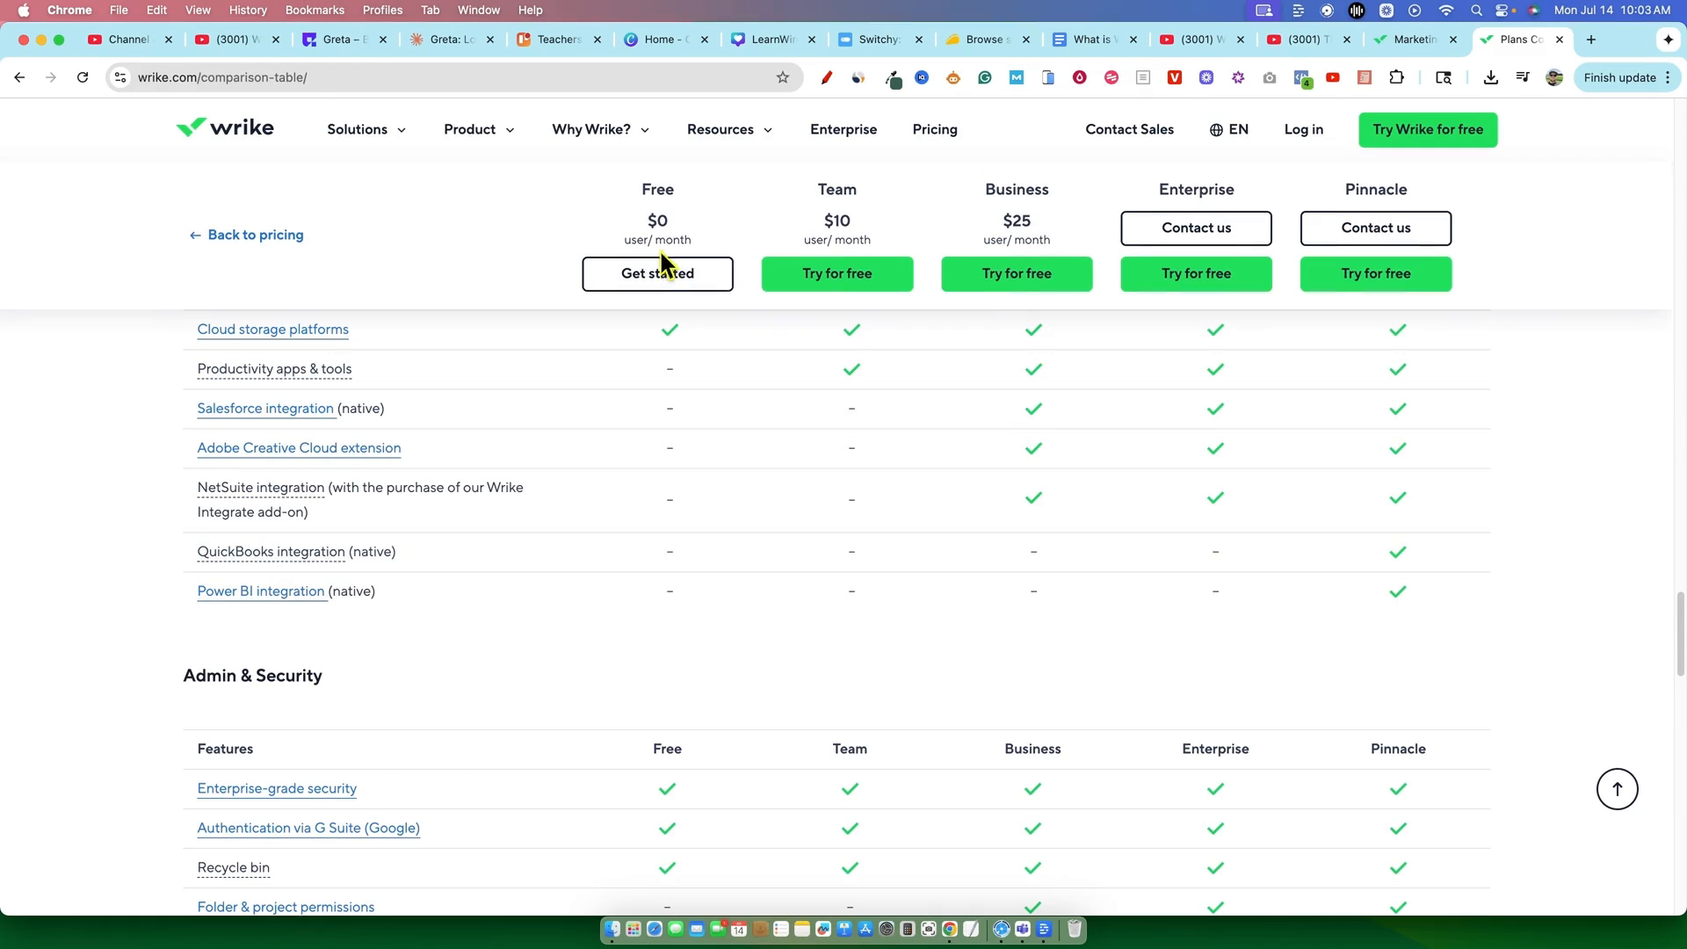
scroll(991, 760, "down", 8)
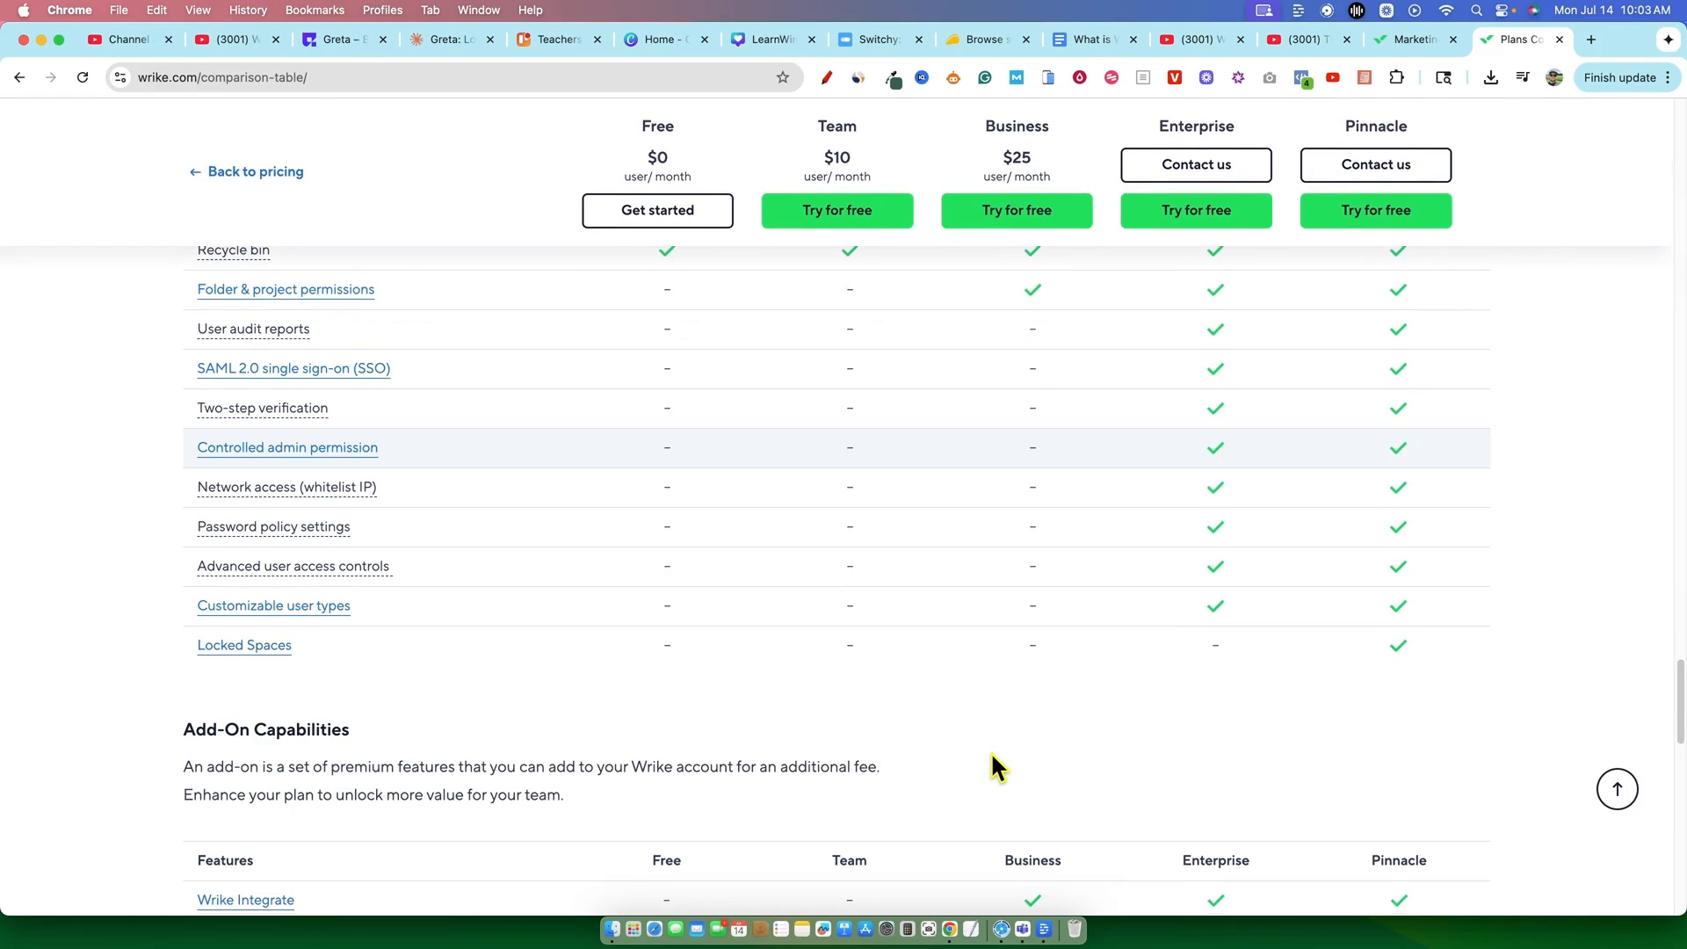
Go back through the comparison table and review the Work Intelligence, Advanced Reporting & BI, General Work Management and Project Management features again.
scroll(992, 754, "up", 20)
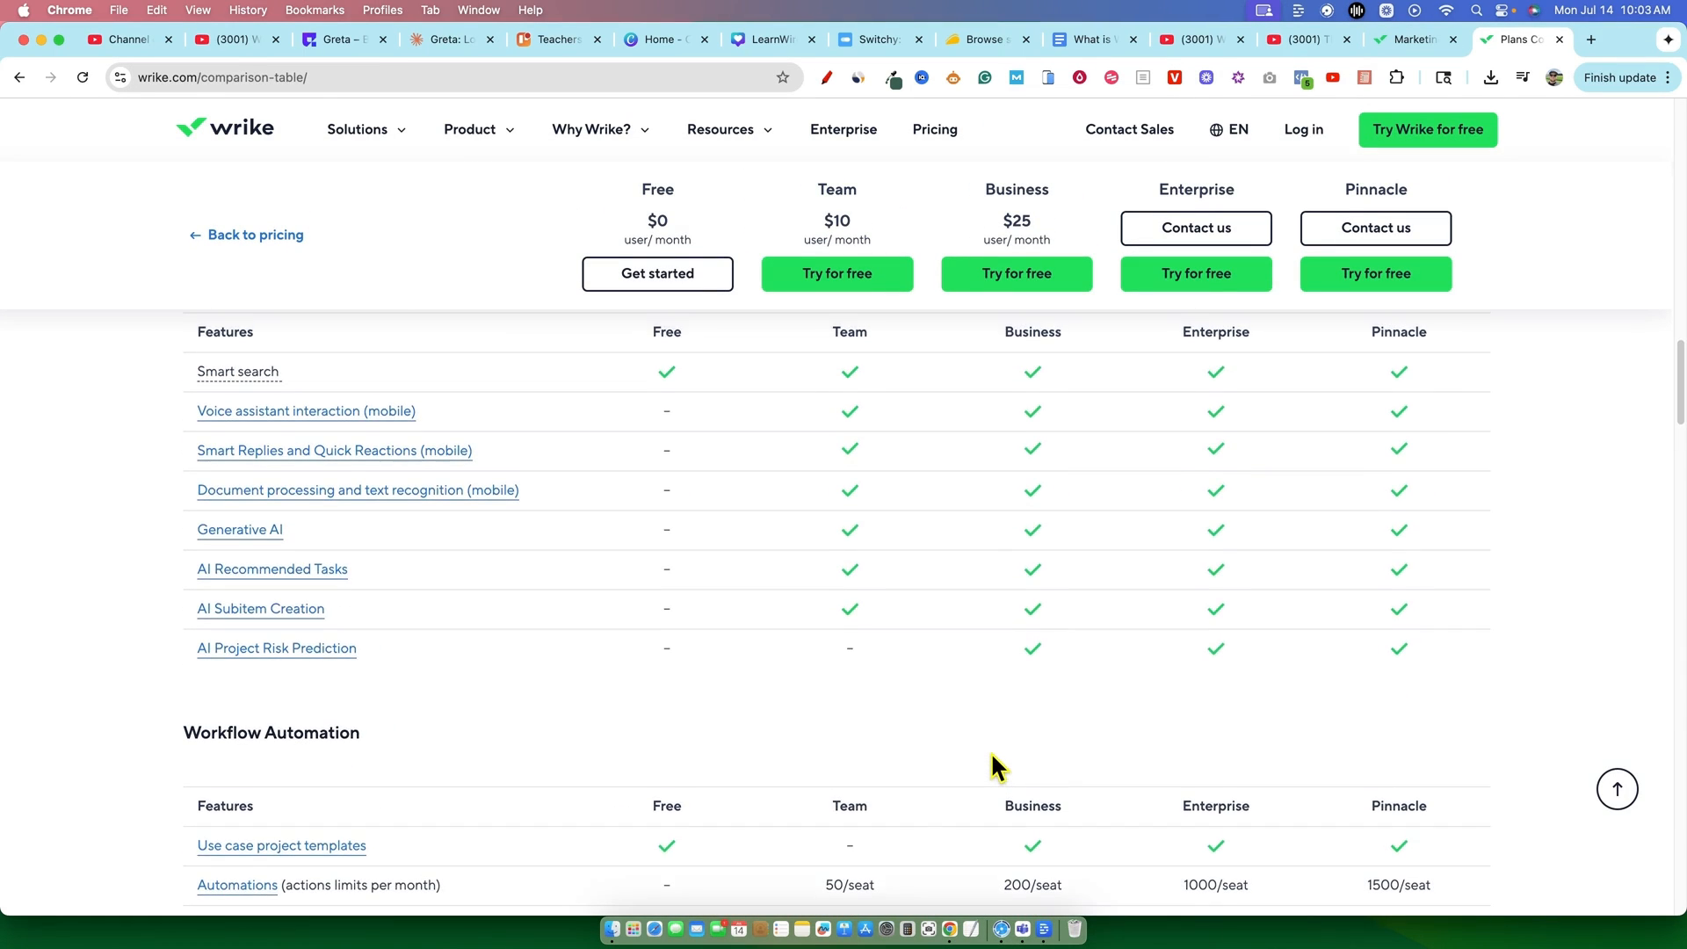
scroll(992, 754, "up", 5)
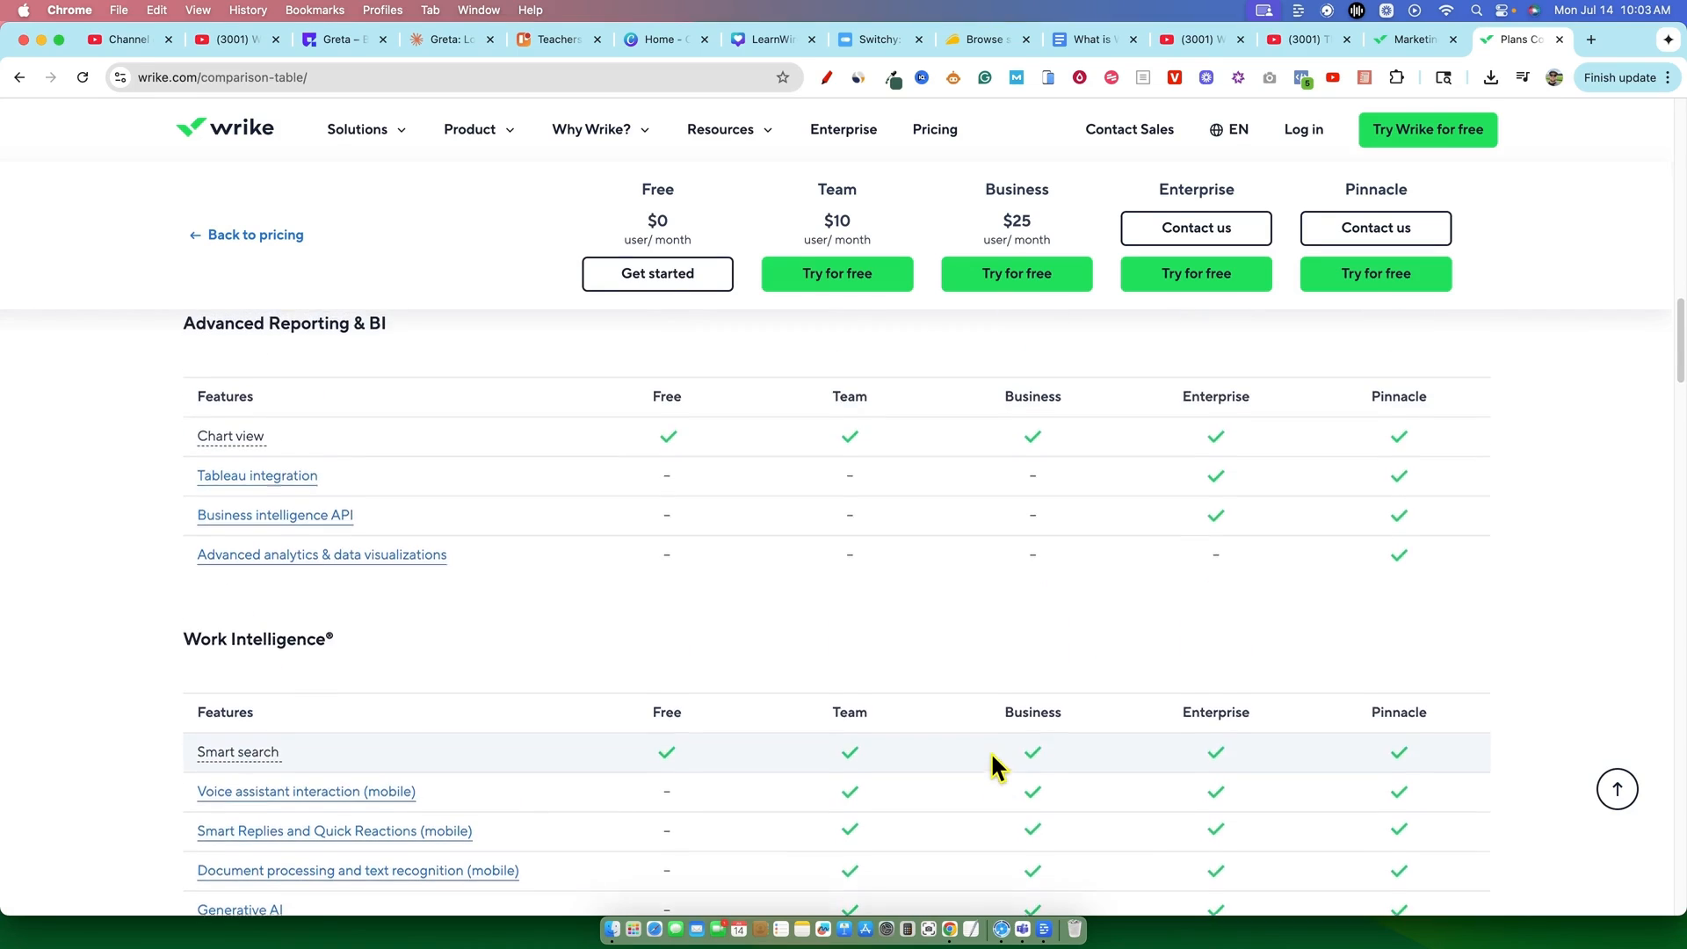
scroll(989, 752, "up", 1)
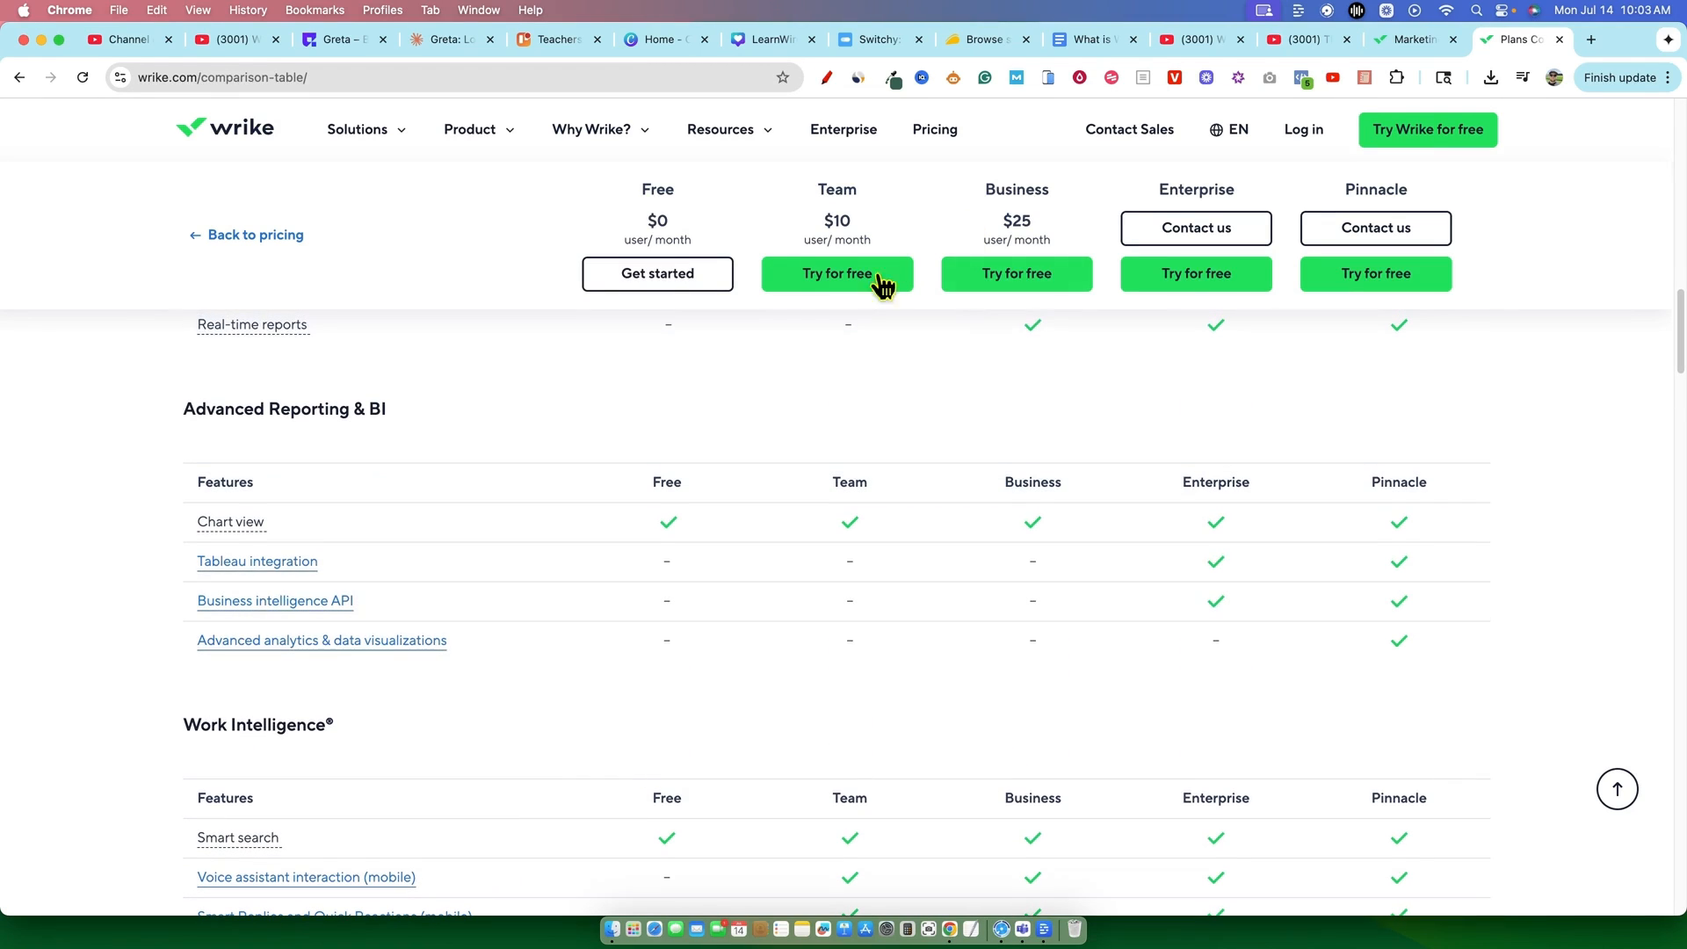
scroll(928, 659, "up", 20)
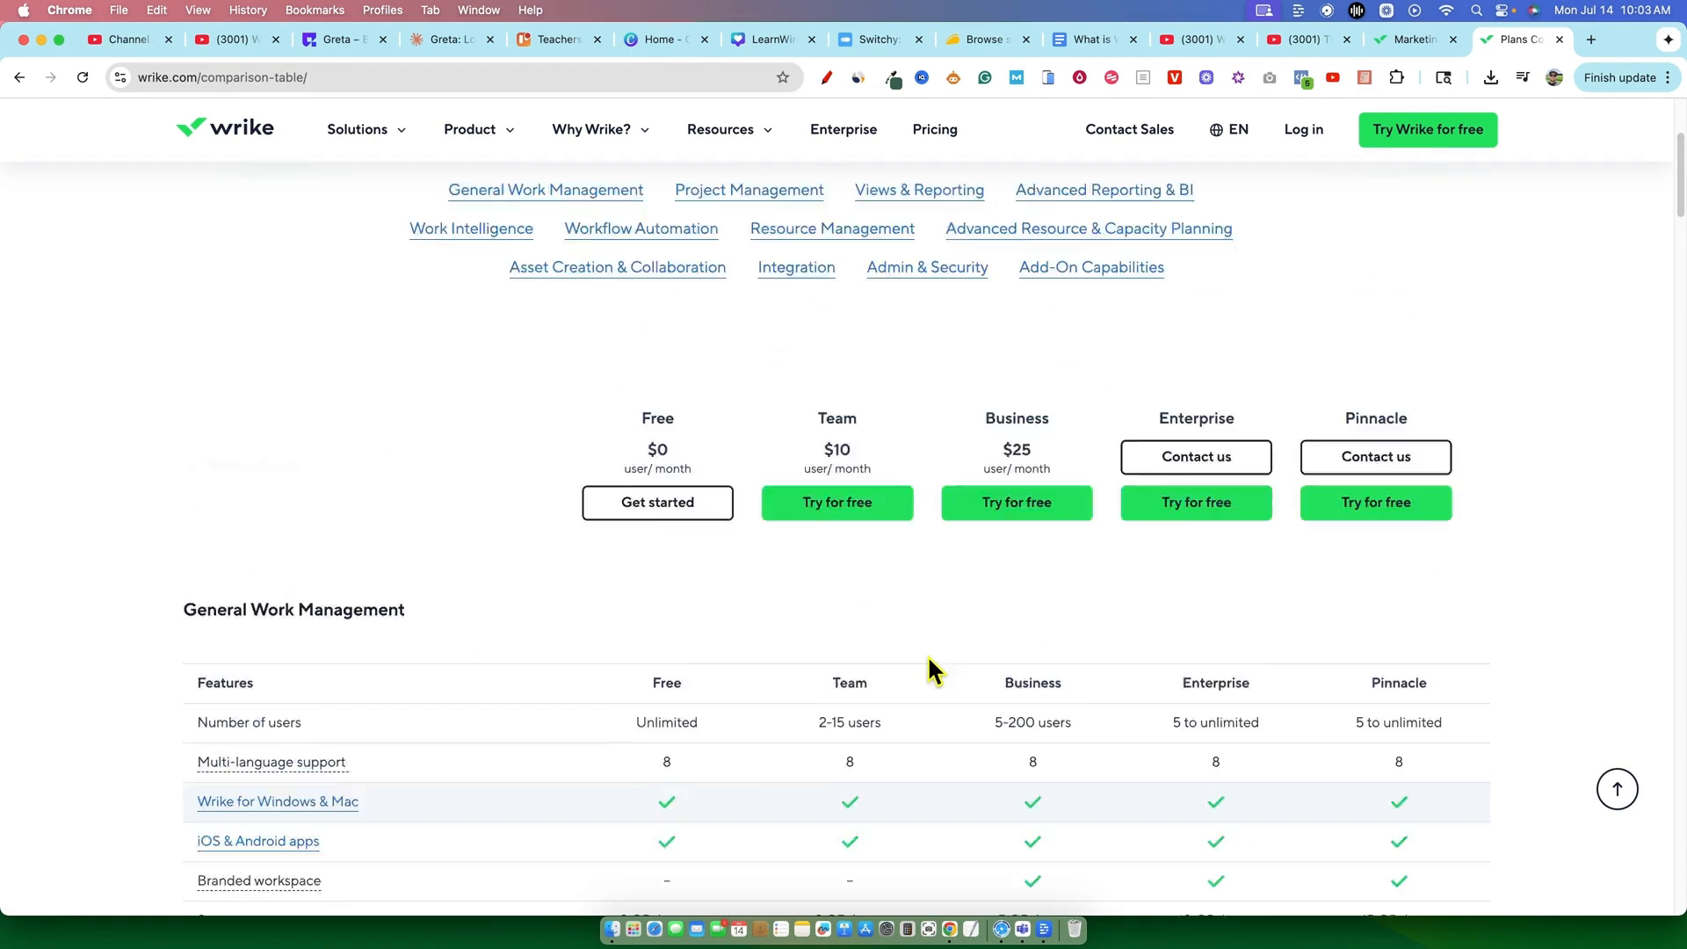
scroll(793, 740, "down", 5)
scroll(789, 736, "down", 3)
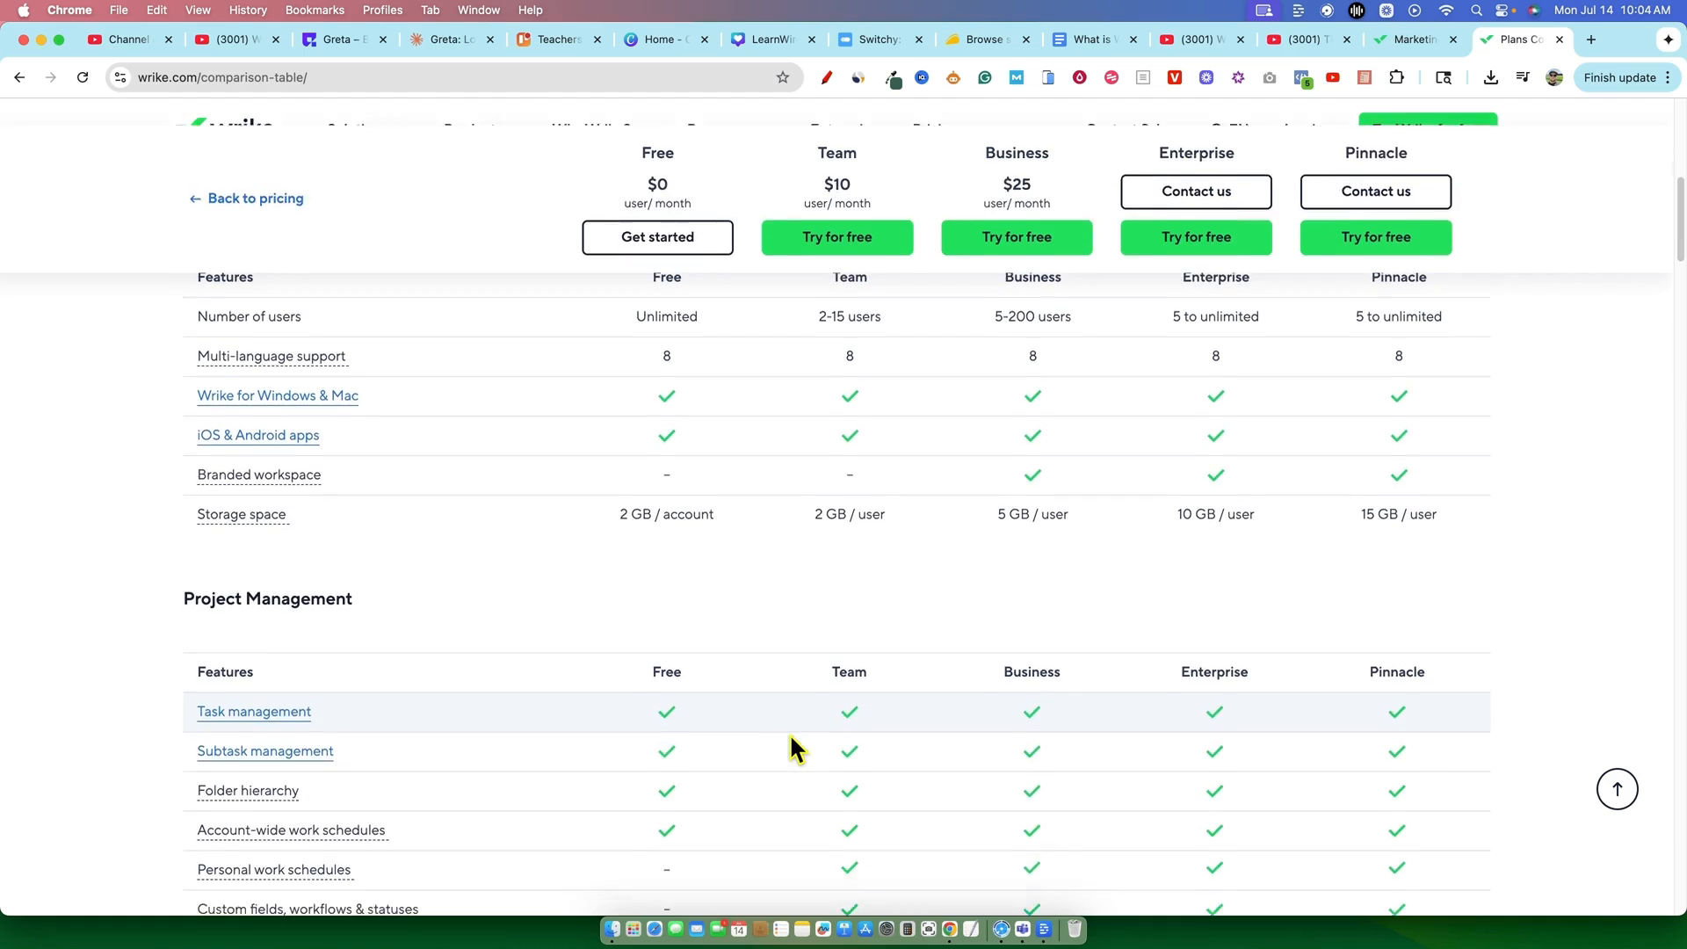
Review the Work Intelligence features in the plan comparison and go back to the Project Management section.
scroll(791, 736, "down", 10)
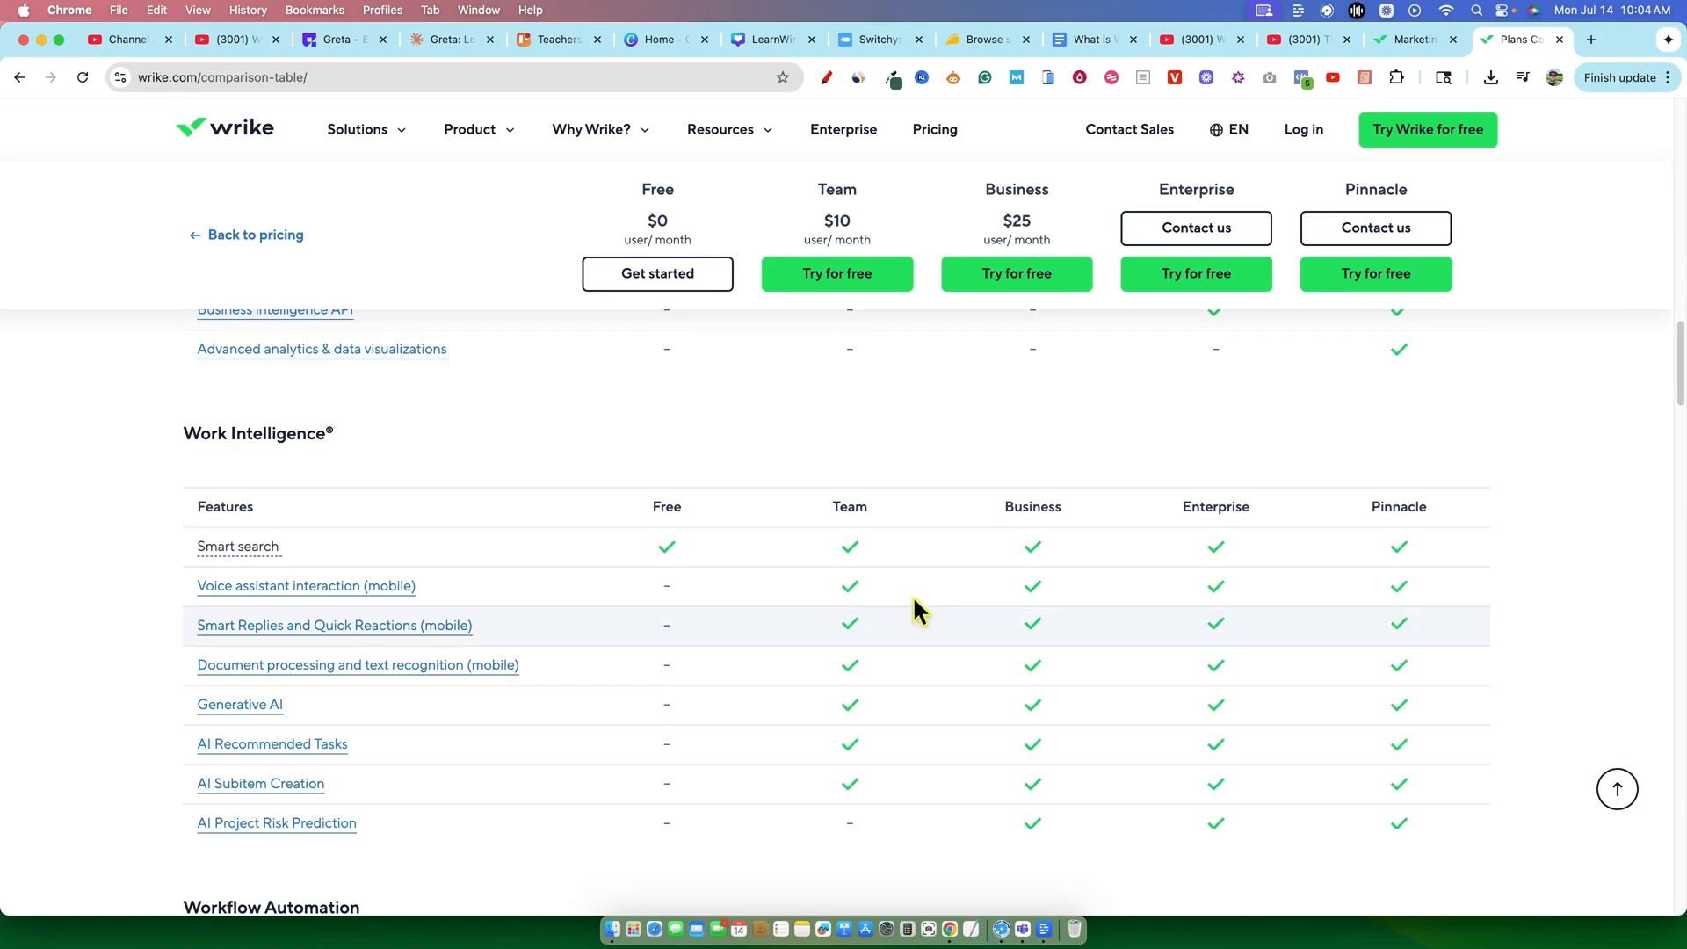
scroll(877, 655, "up", 10)
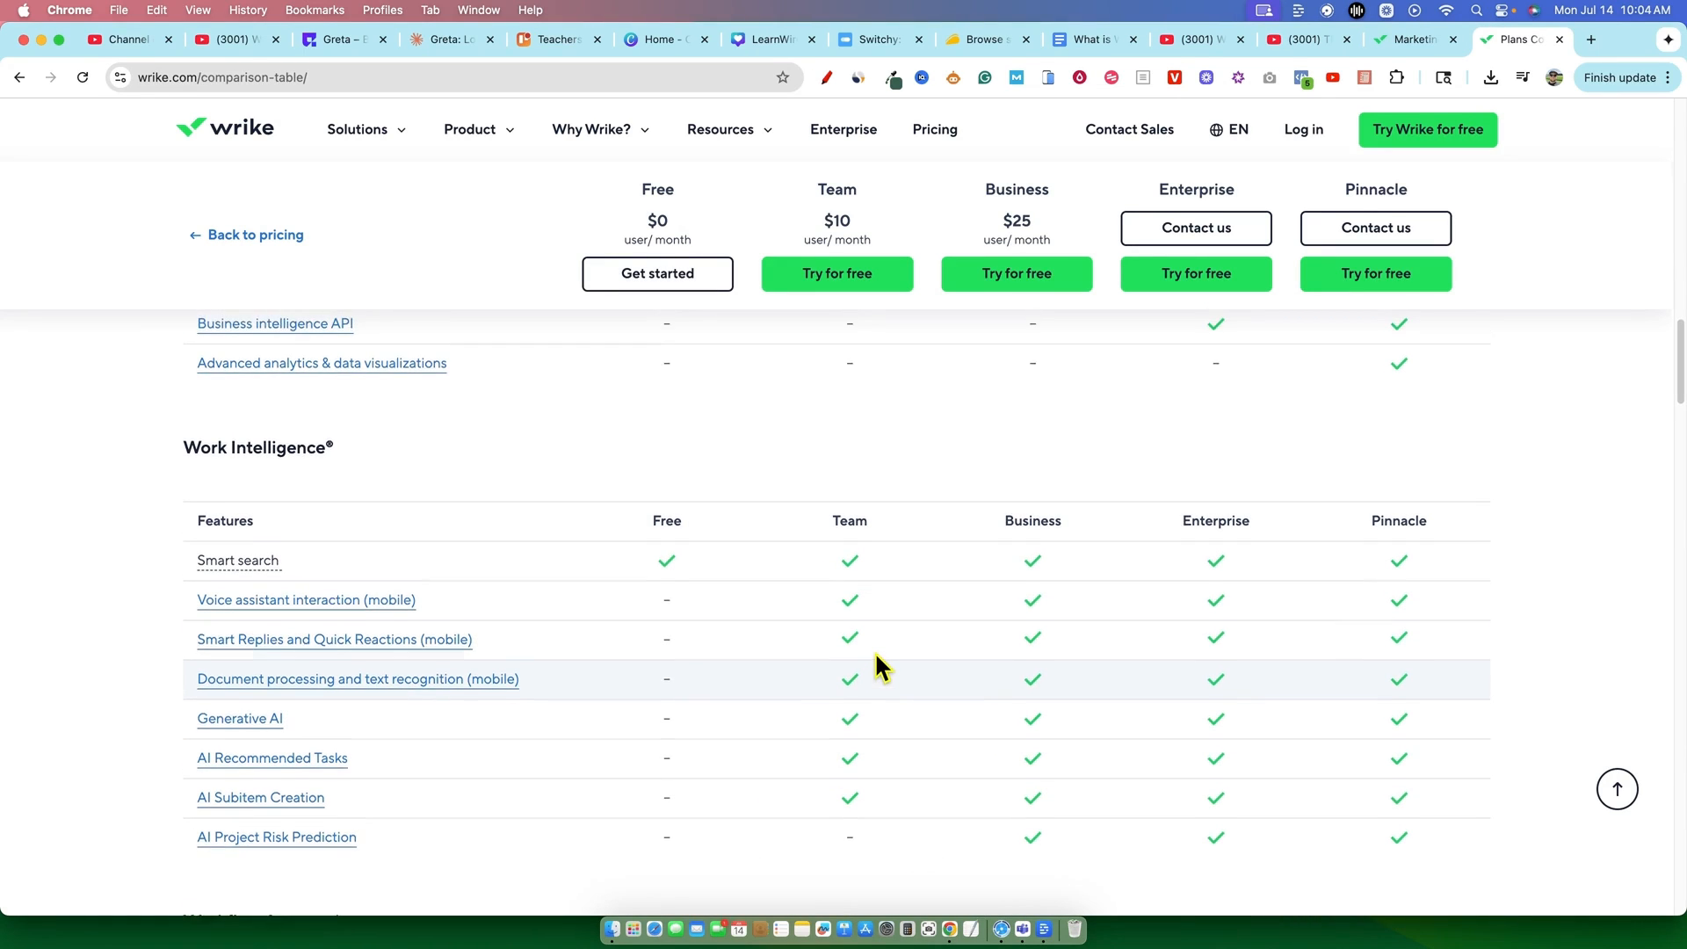
scroll(877, 665, "up", 5)
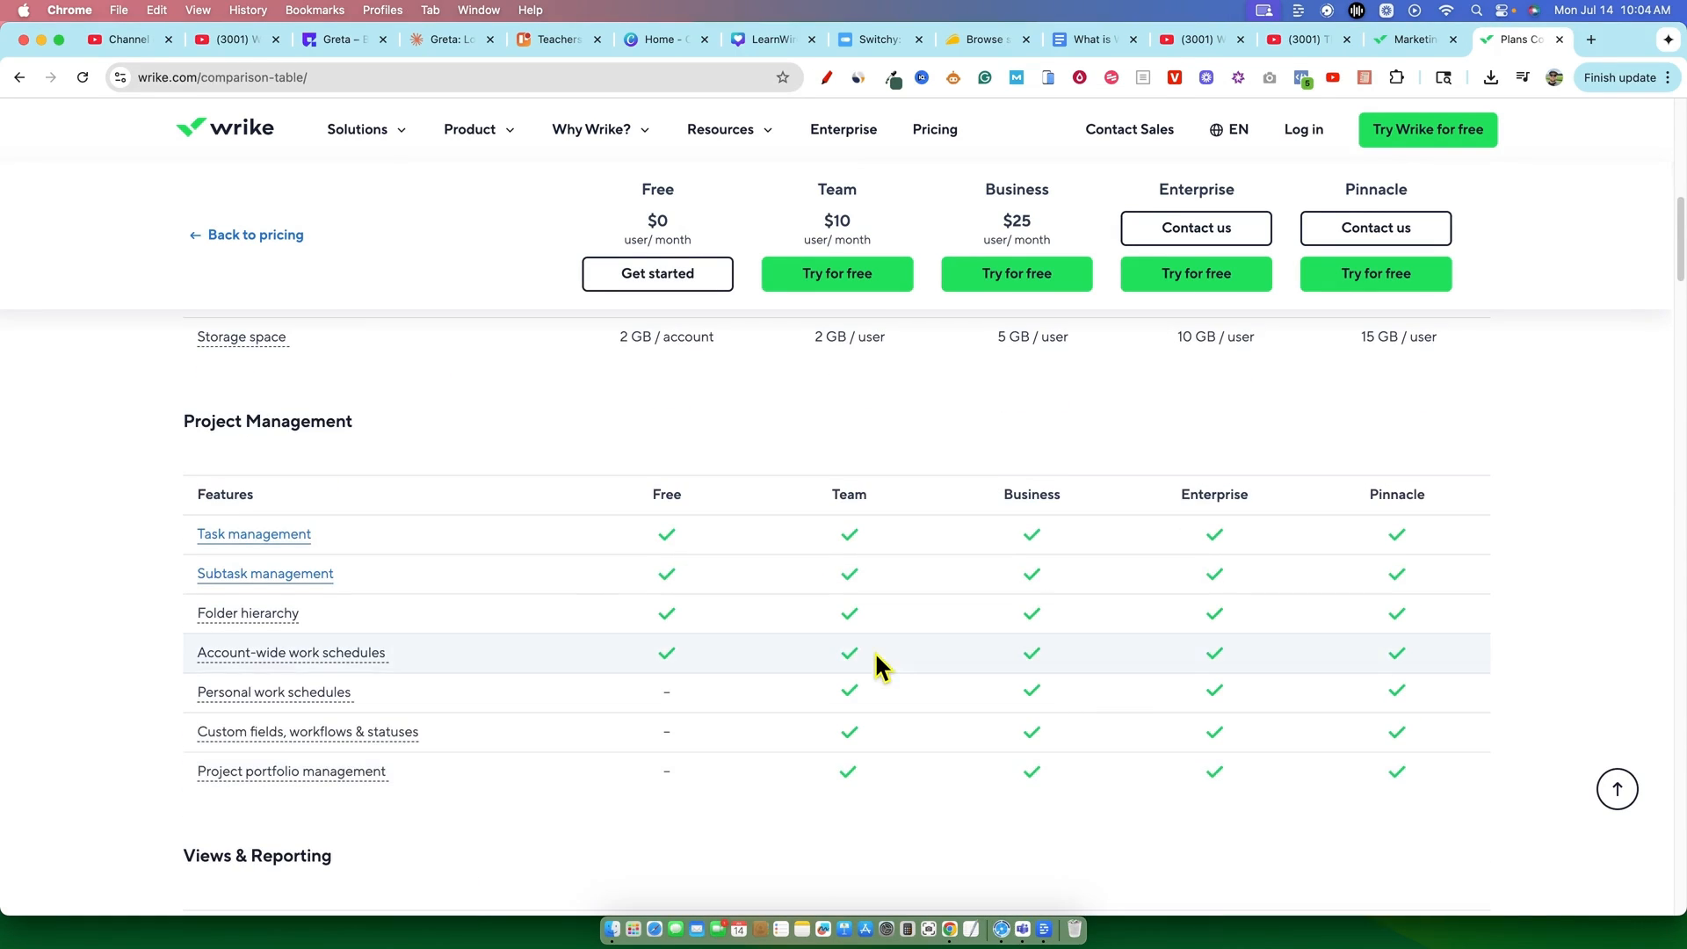
Switch to the Wrike workspace and open the Video 1 project in the Marketing Team space.
key("ctrl+shift+Tab")
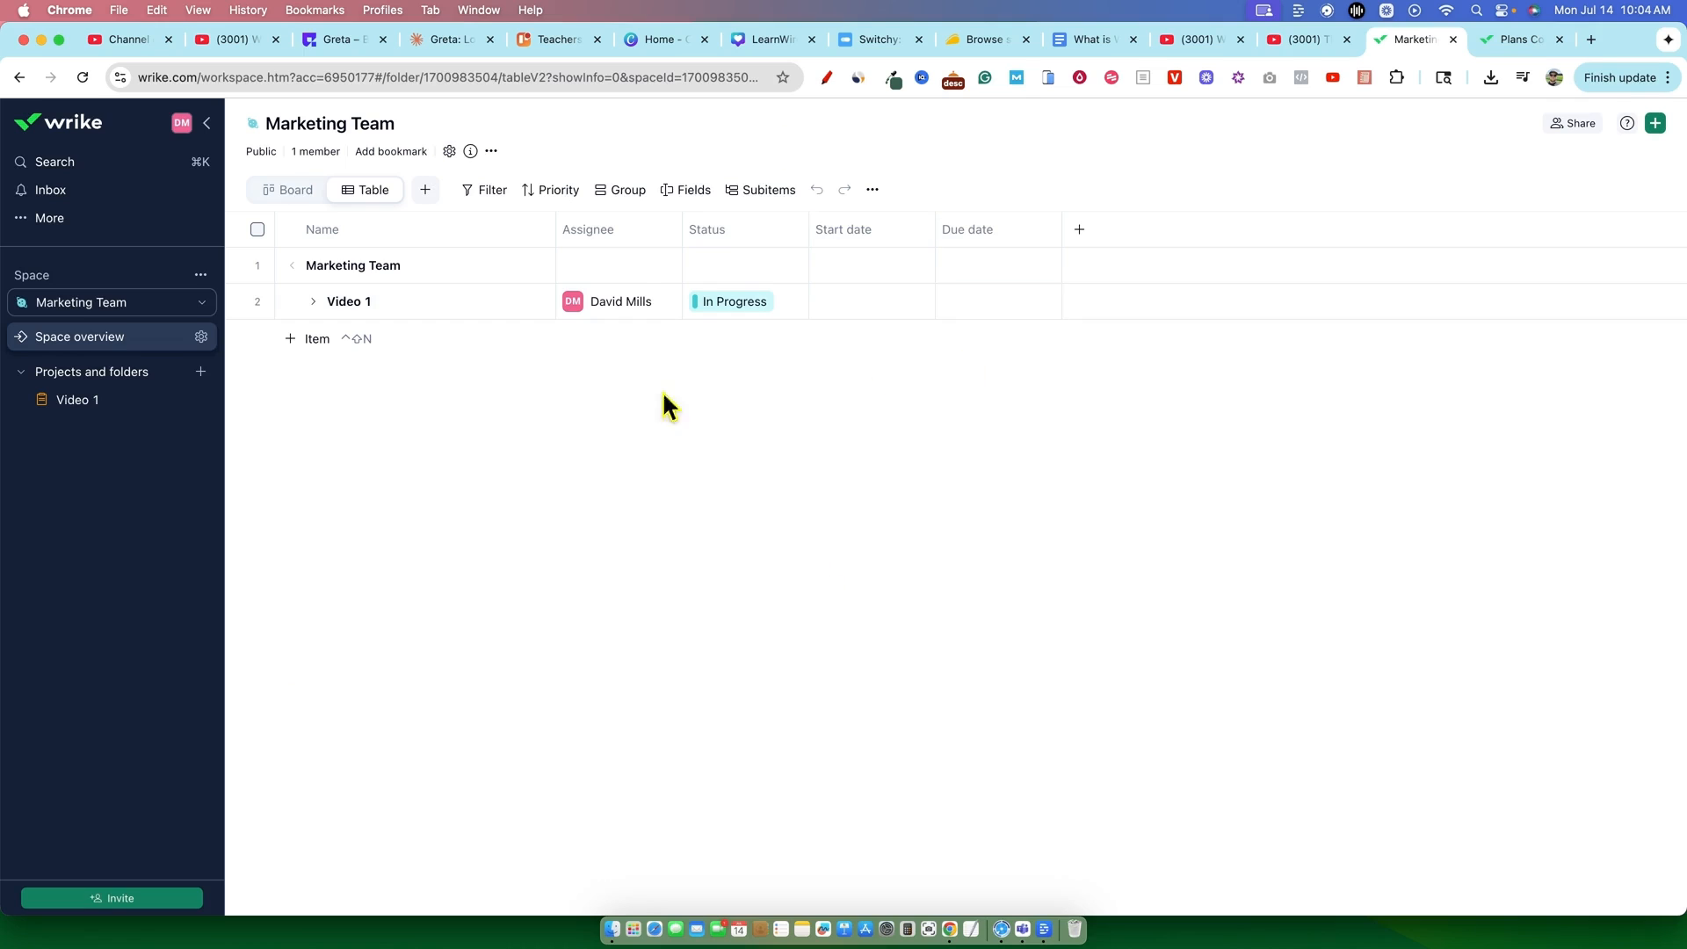
left_click(119, 407)
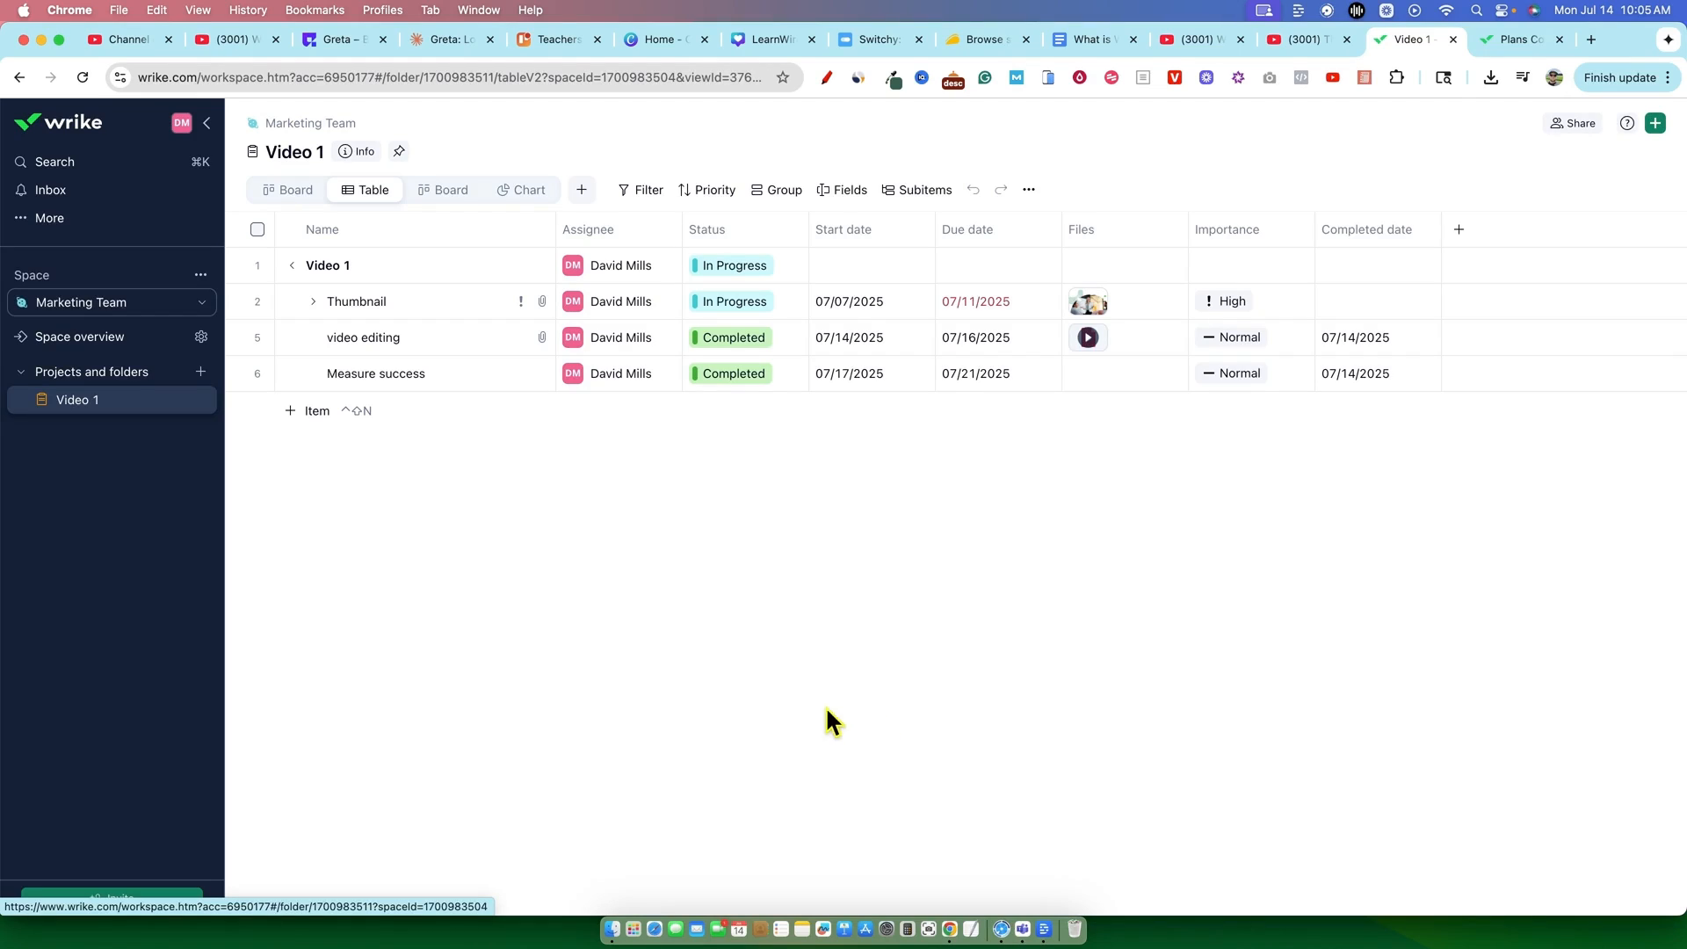
Highlight the General Work Management rows in the plan comparison table and return to the Video 1 project.
key("ctrl+Tab")
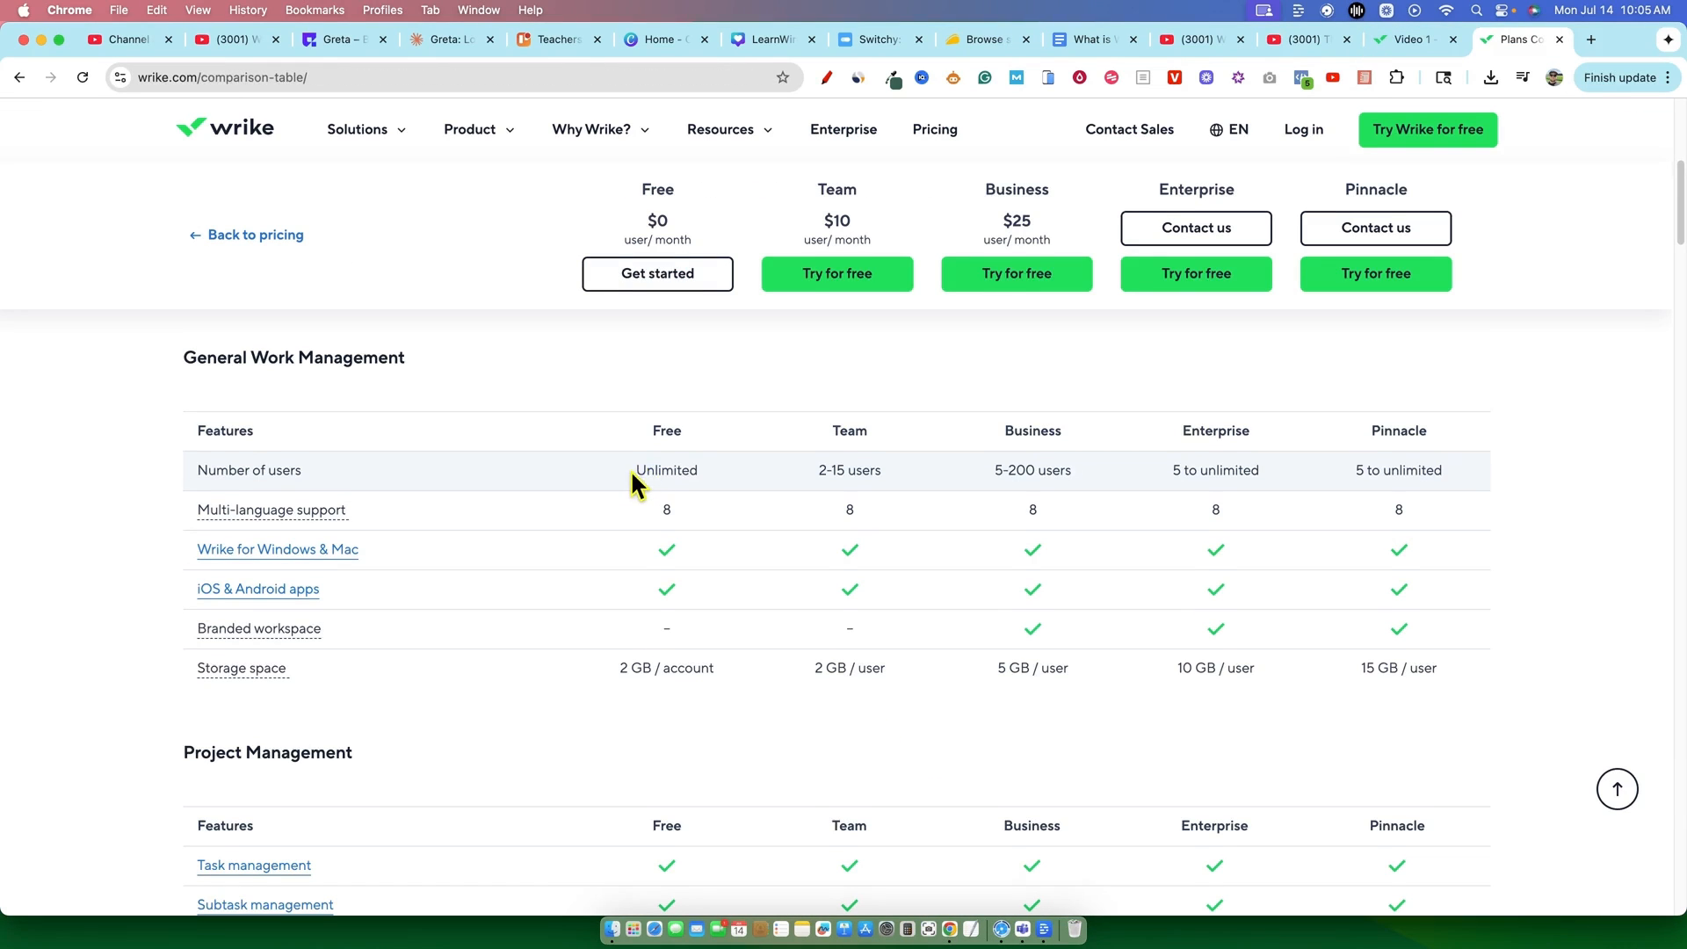
left_click_drag(631, 469, 673, 788)
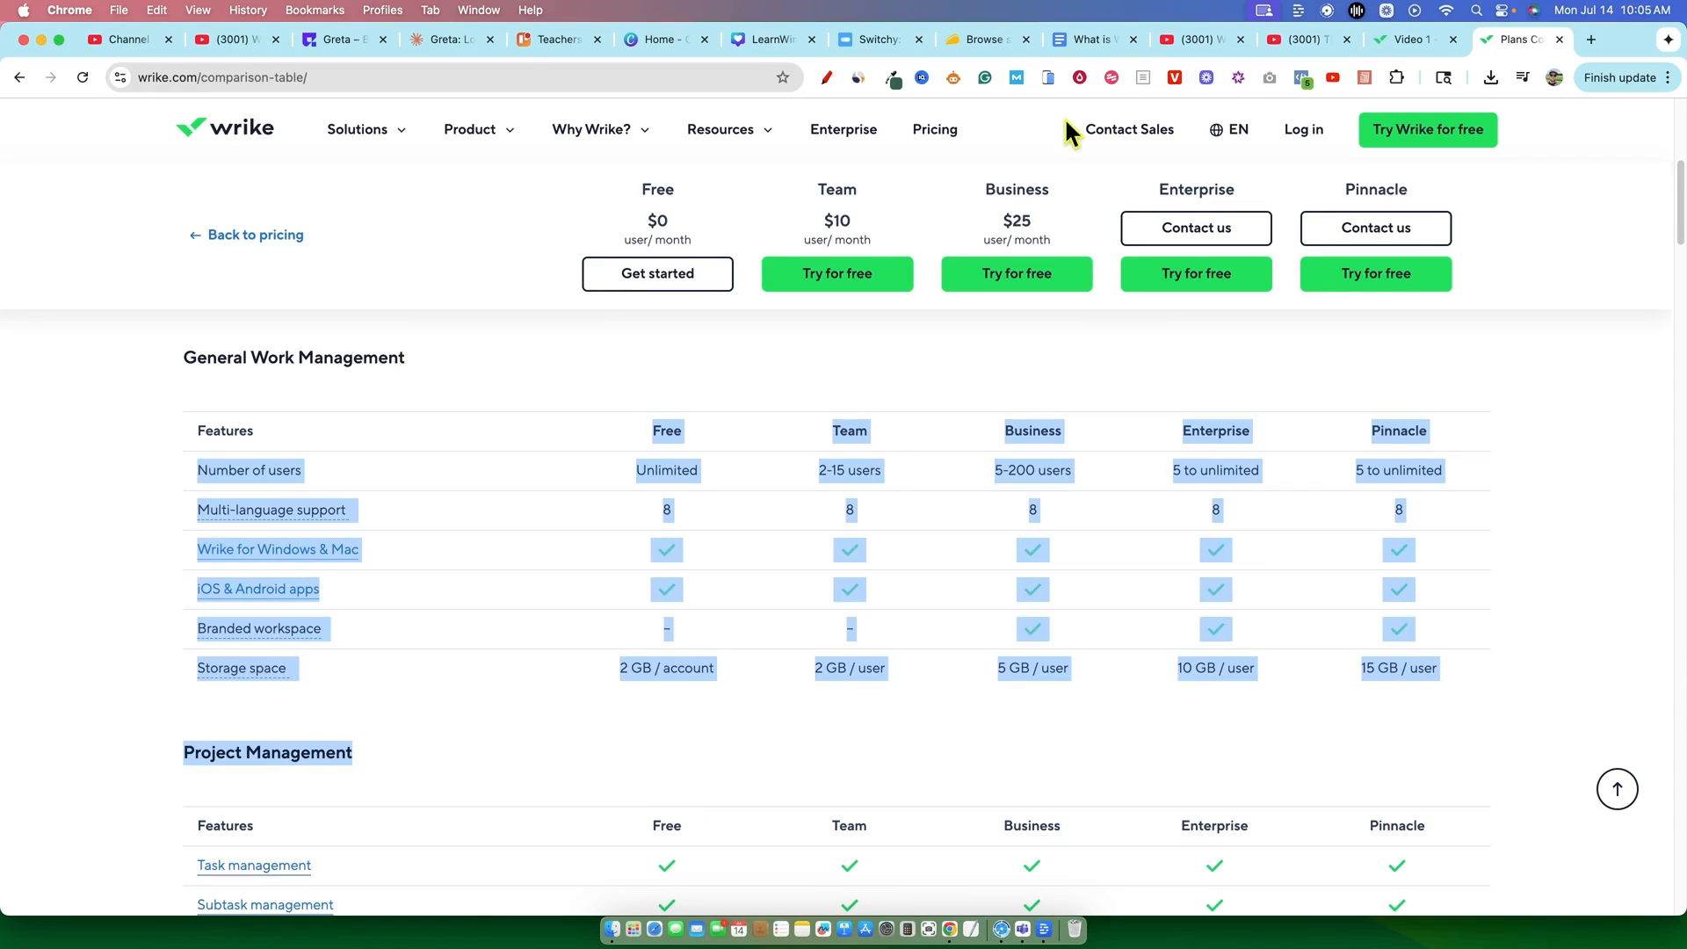
left_click(1388, 39)
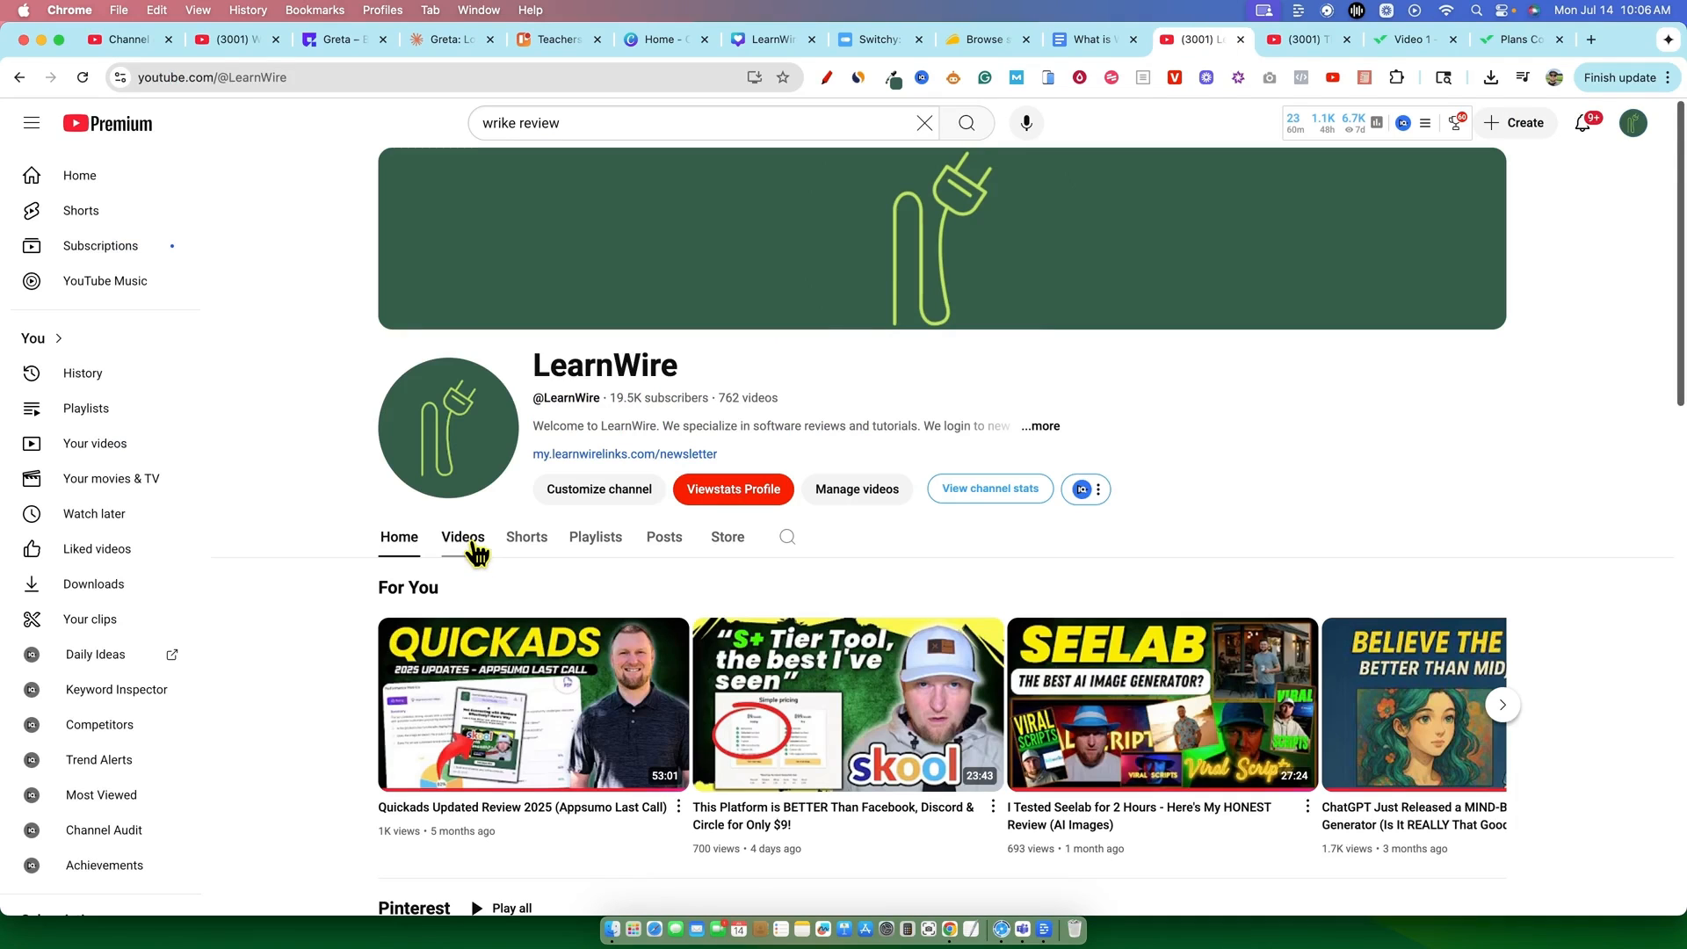
Look through the LearnWire YouTube channel's videos for the Monday.com, Notion, Trello, Asana and ClickUp reviews.
left_click(467, 541)
scroll(255, 744, "down", 3)
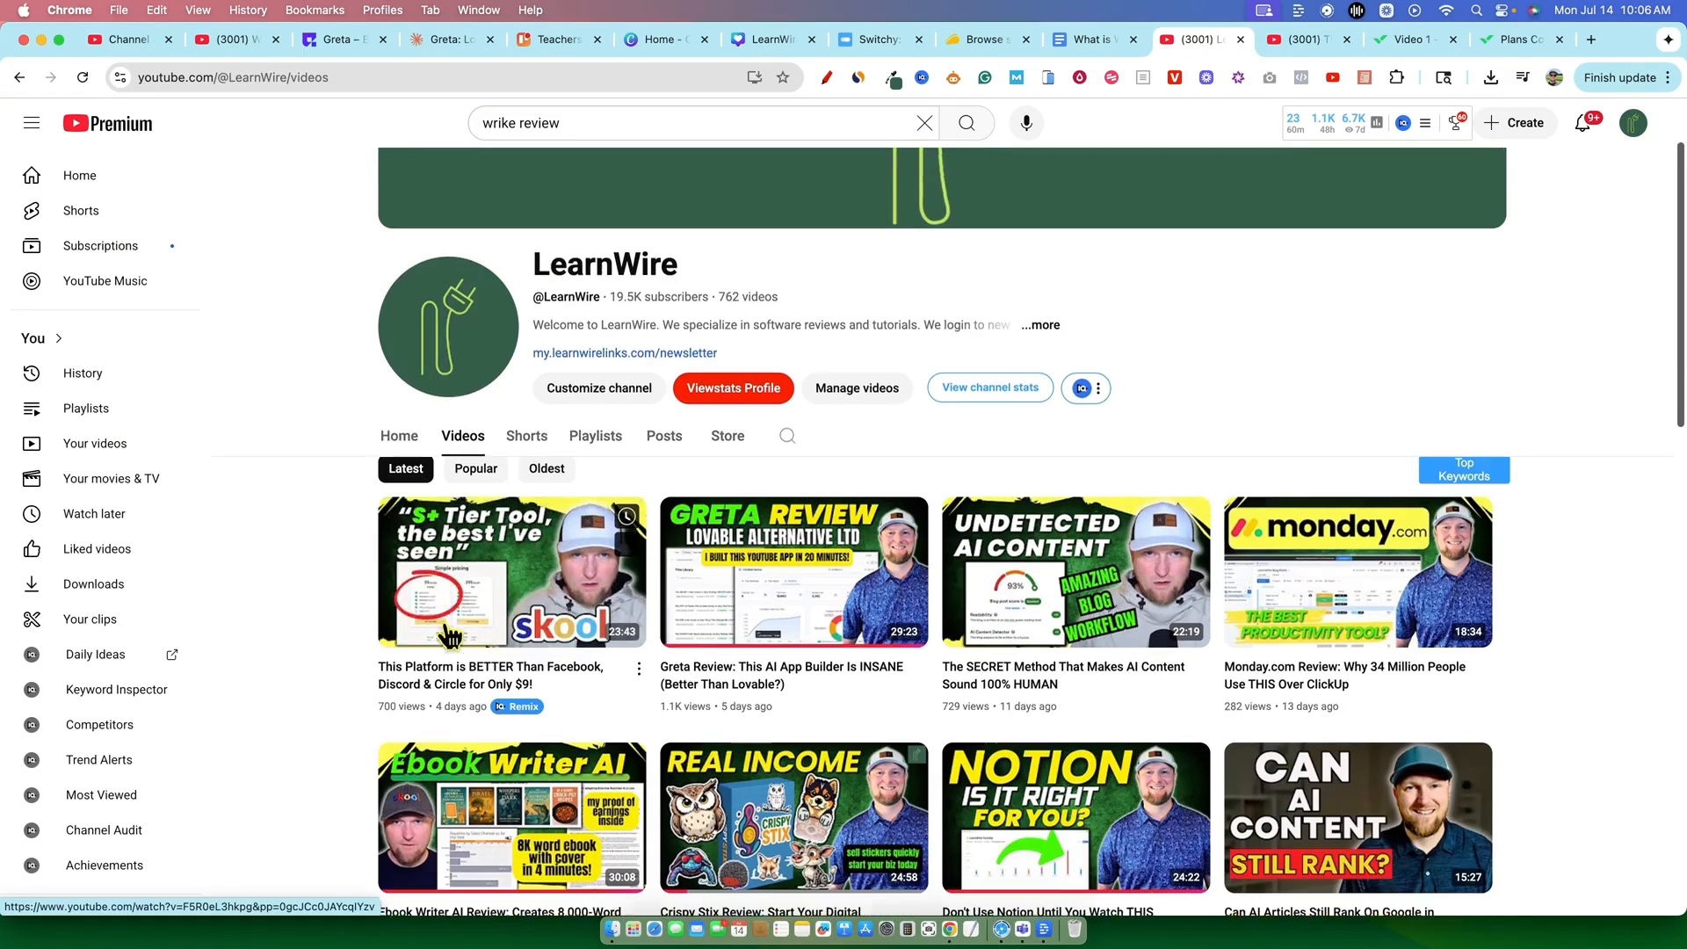
scroll(255, 744, "down", 3)
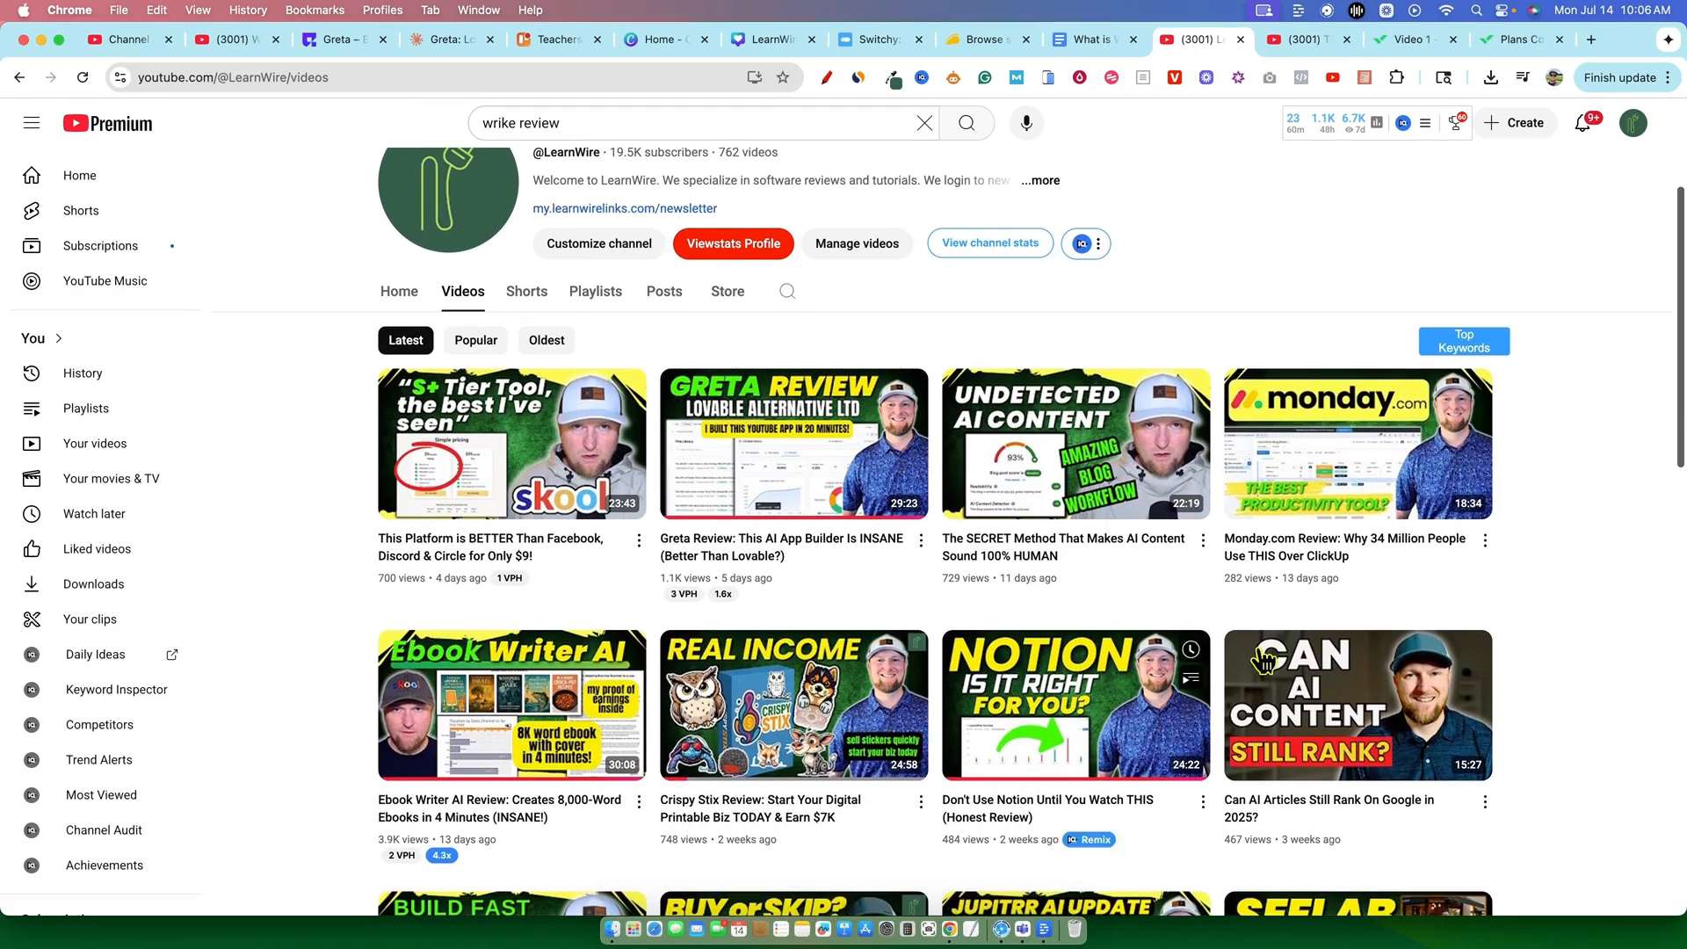
scroll(1582, 642, "down", 3)
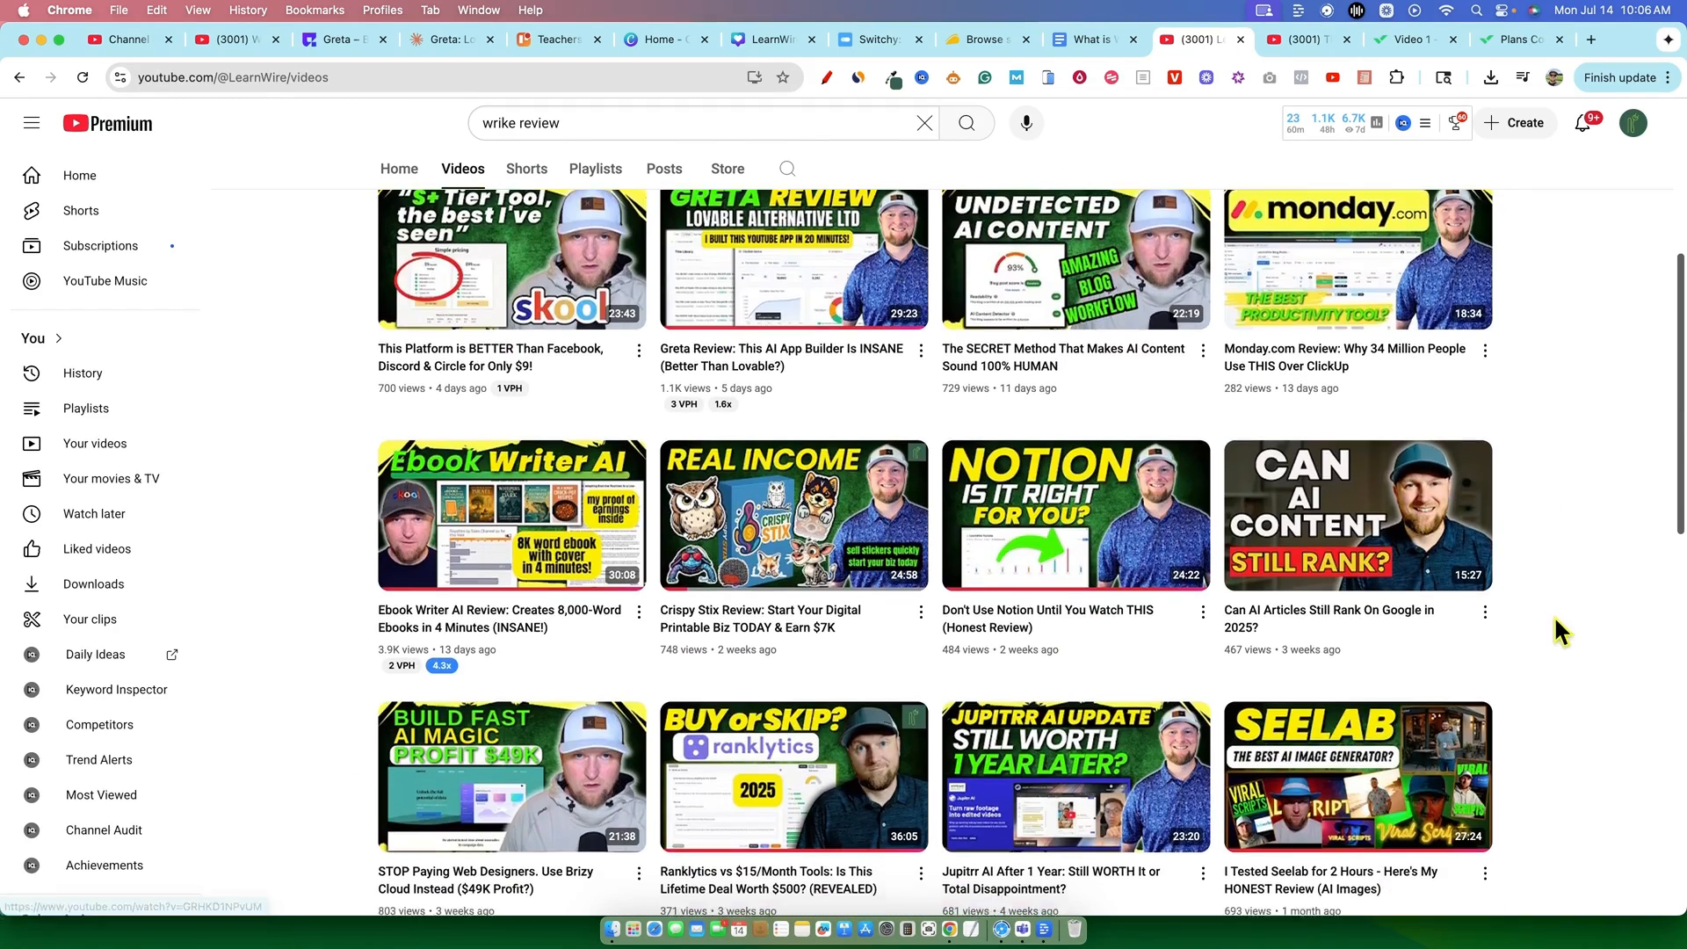
scroll(1553, 619, "down", 2)
scroll(1638, 632, "down", 7)
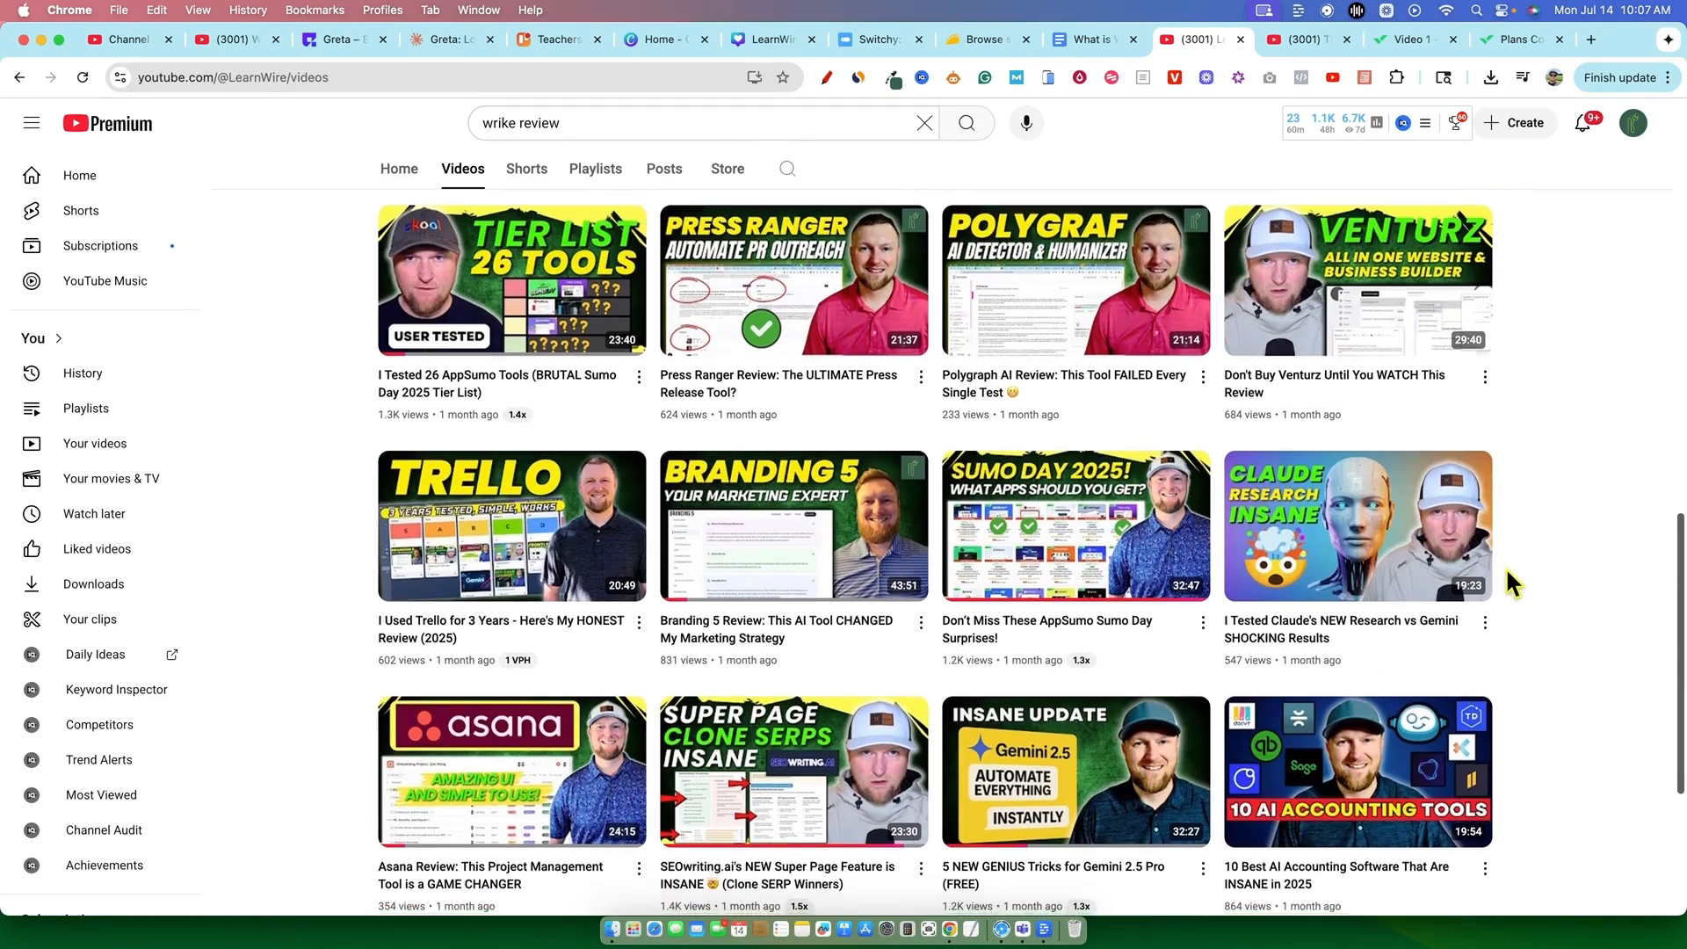
scroll(1505, 567, "down", 1)
mouse_move(484, 726)
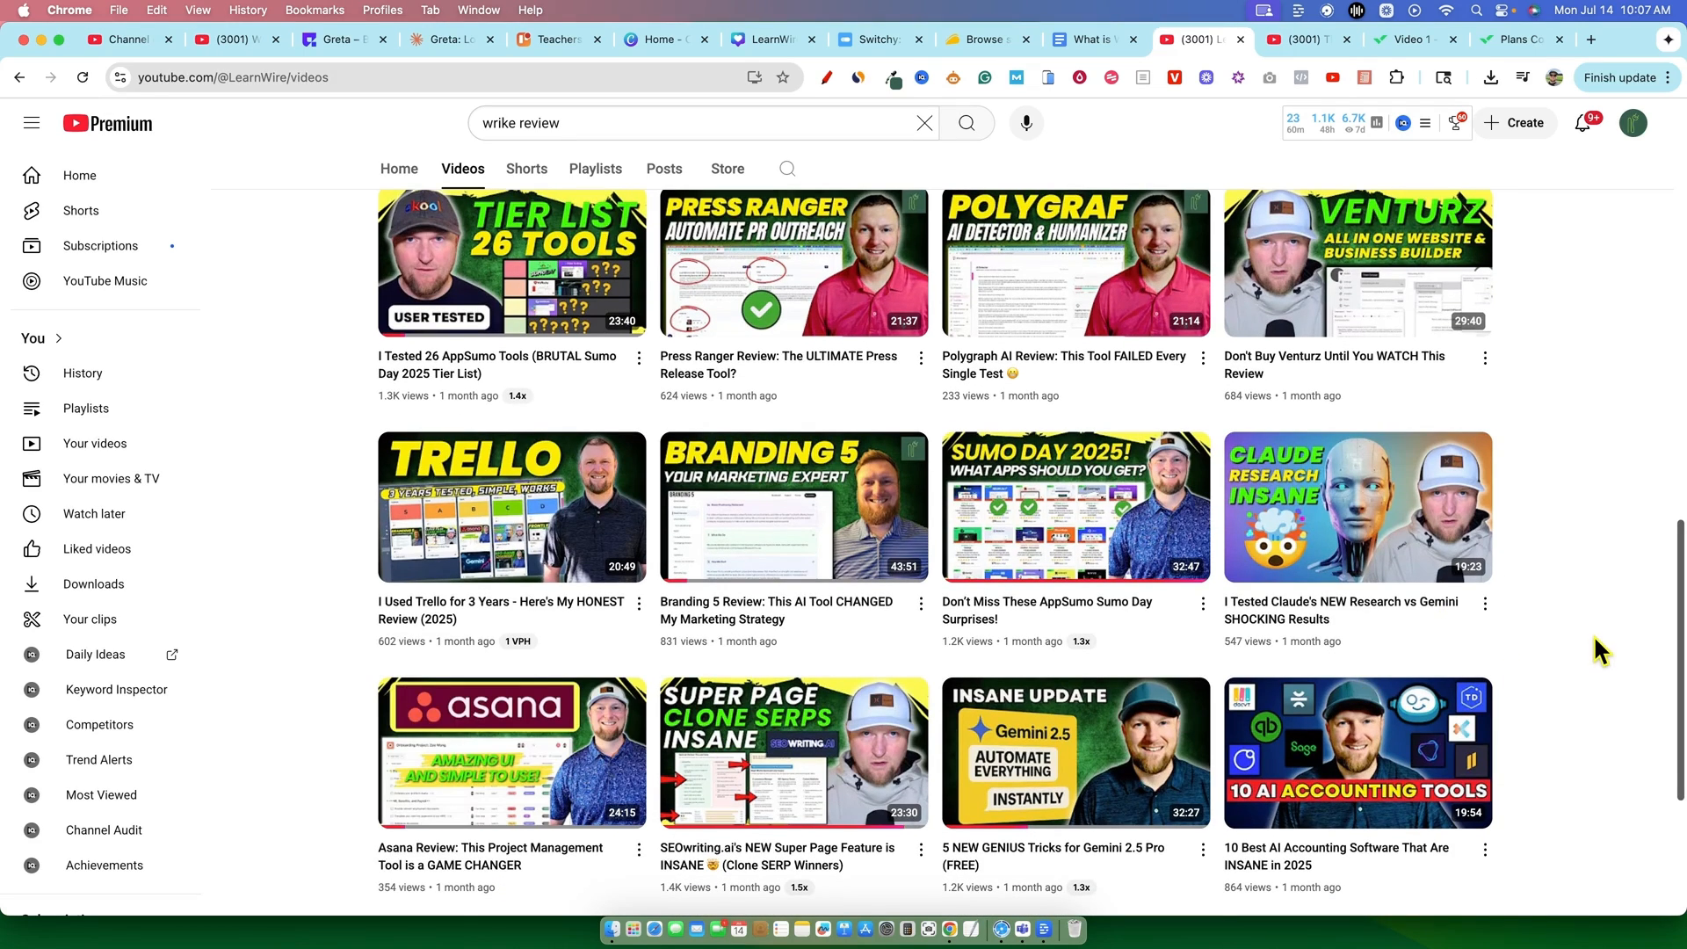
scroll(1594, 634, "down", 1)
scroll(1595, 635, "down", 3)
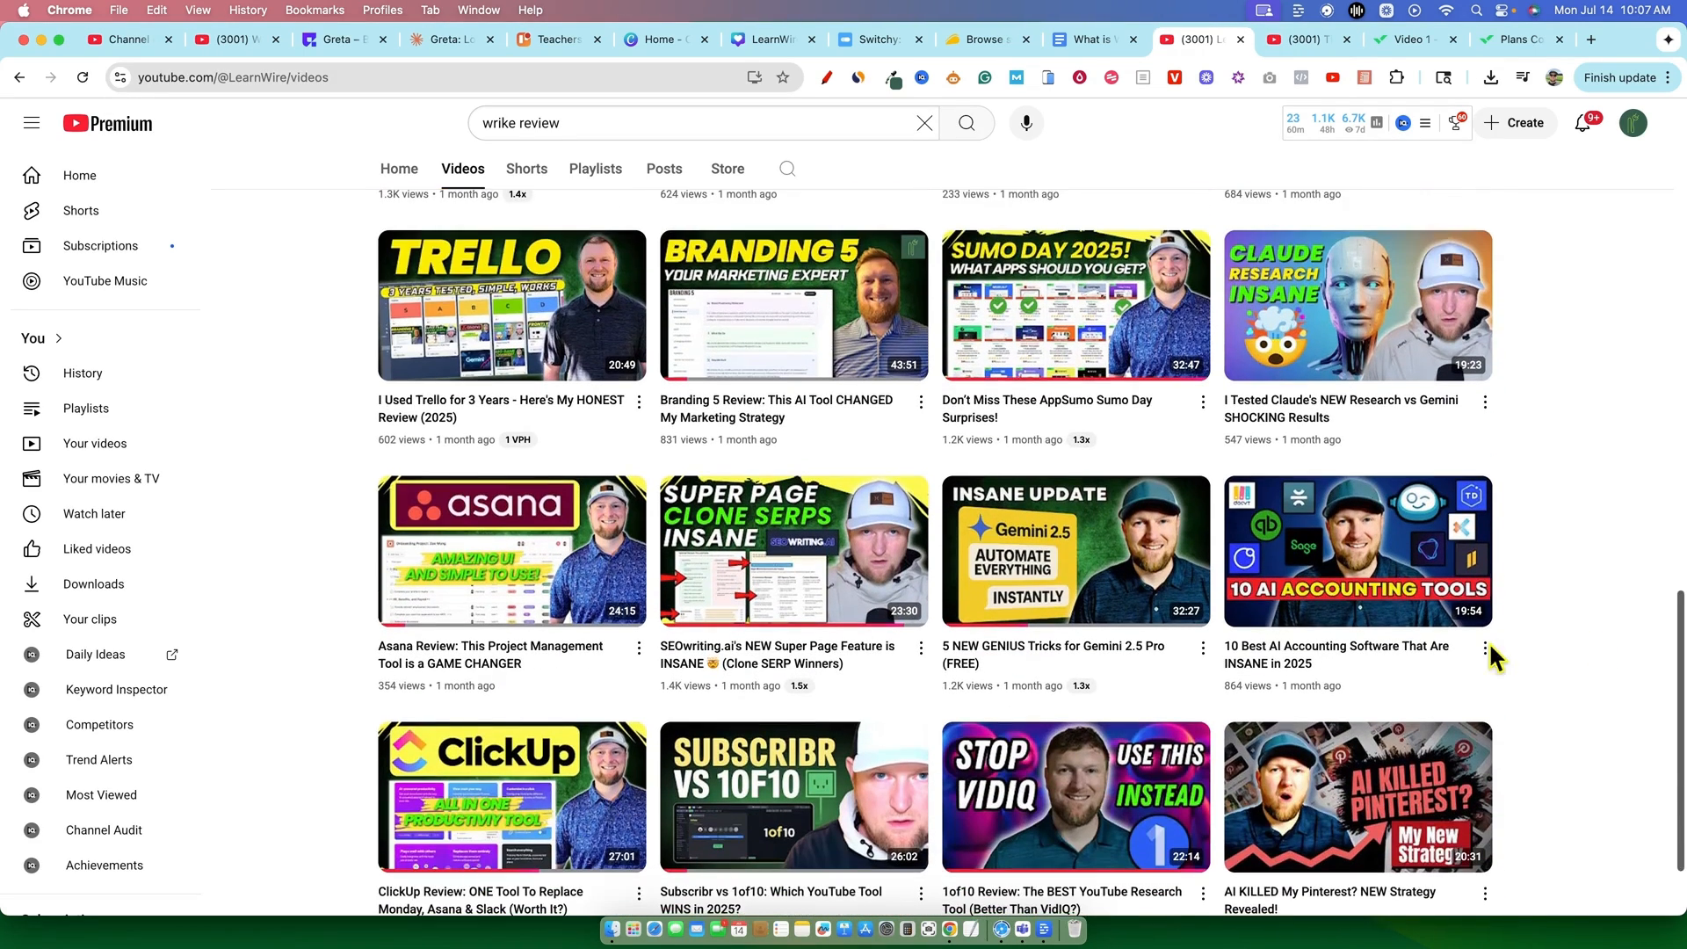
mouse_move(478, 806)
scroll(1573, 631, "down", 3)
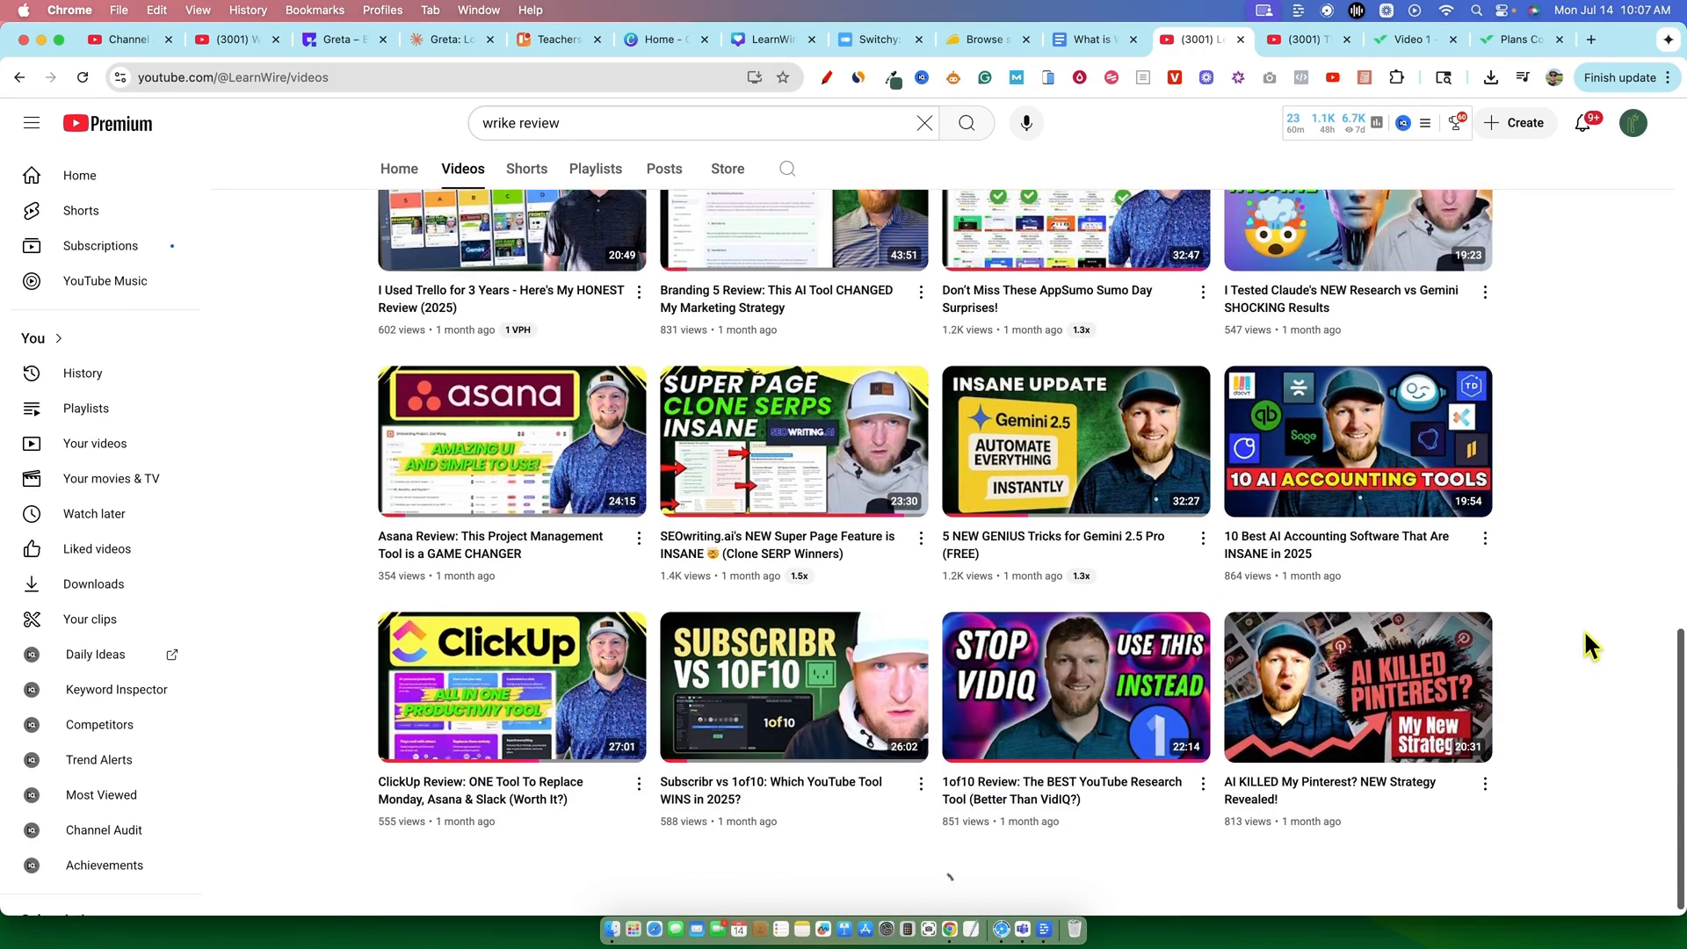
scroll(1575, 636, "down", 3)
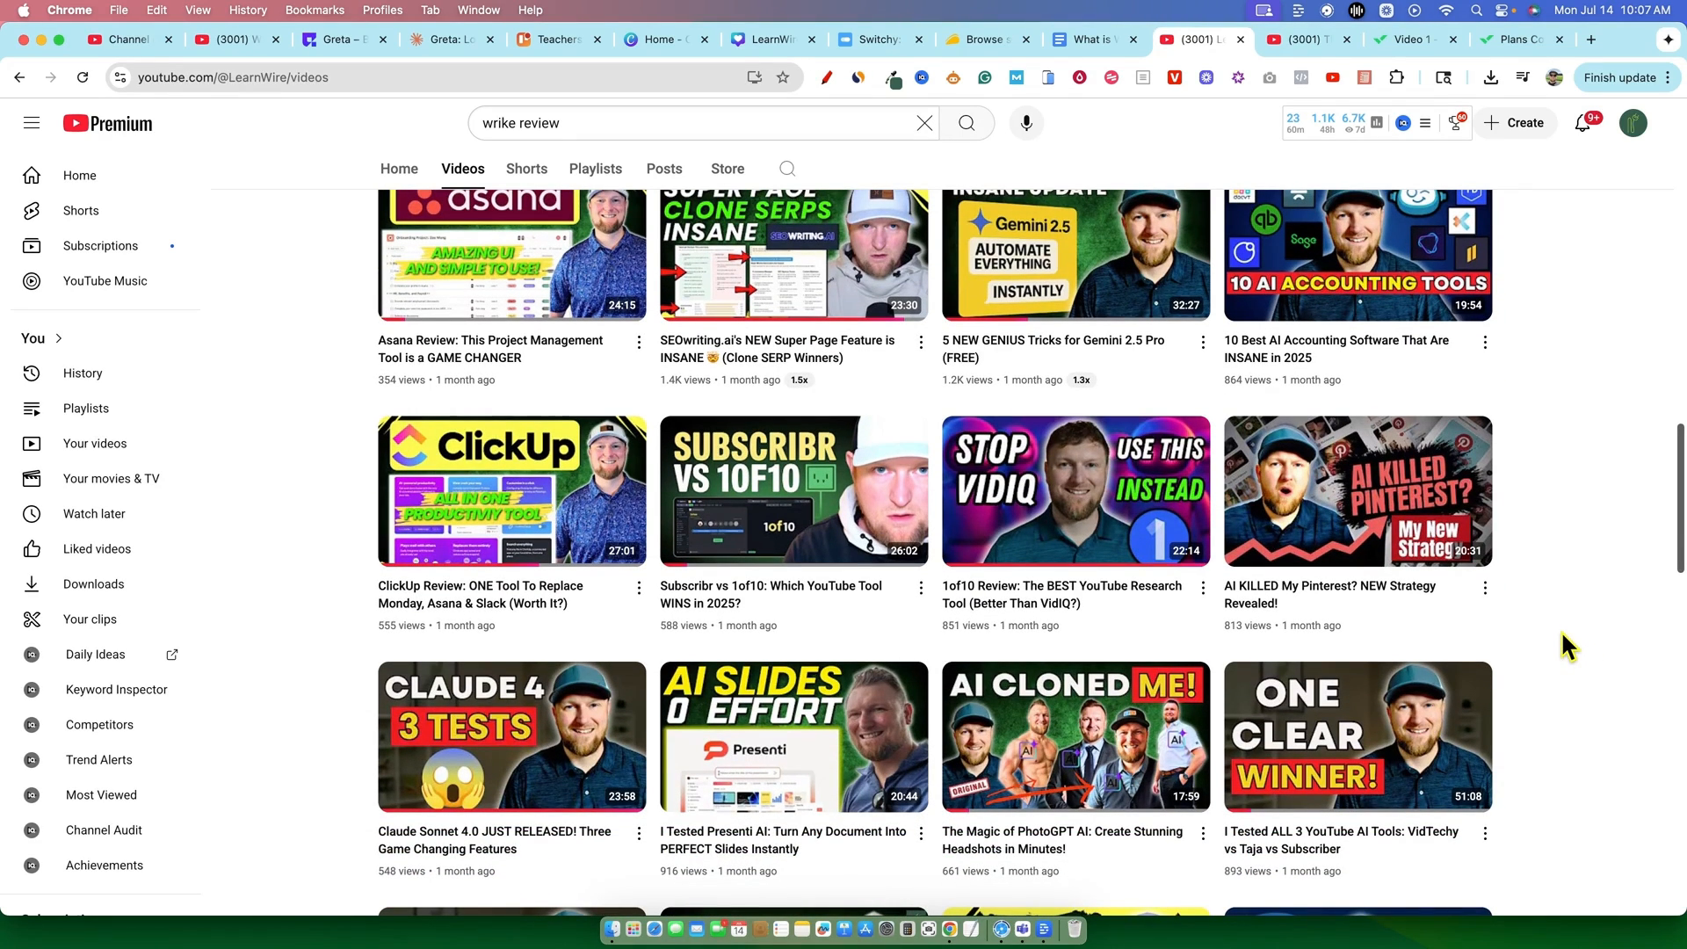
Leave the channel's video list and switch back to the Video 1 project table in Wrike.
scroll(892, 440, "up", 1)
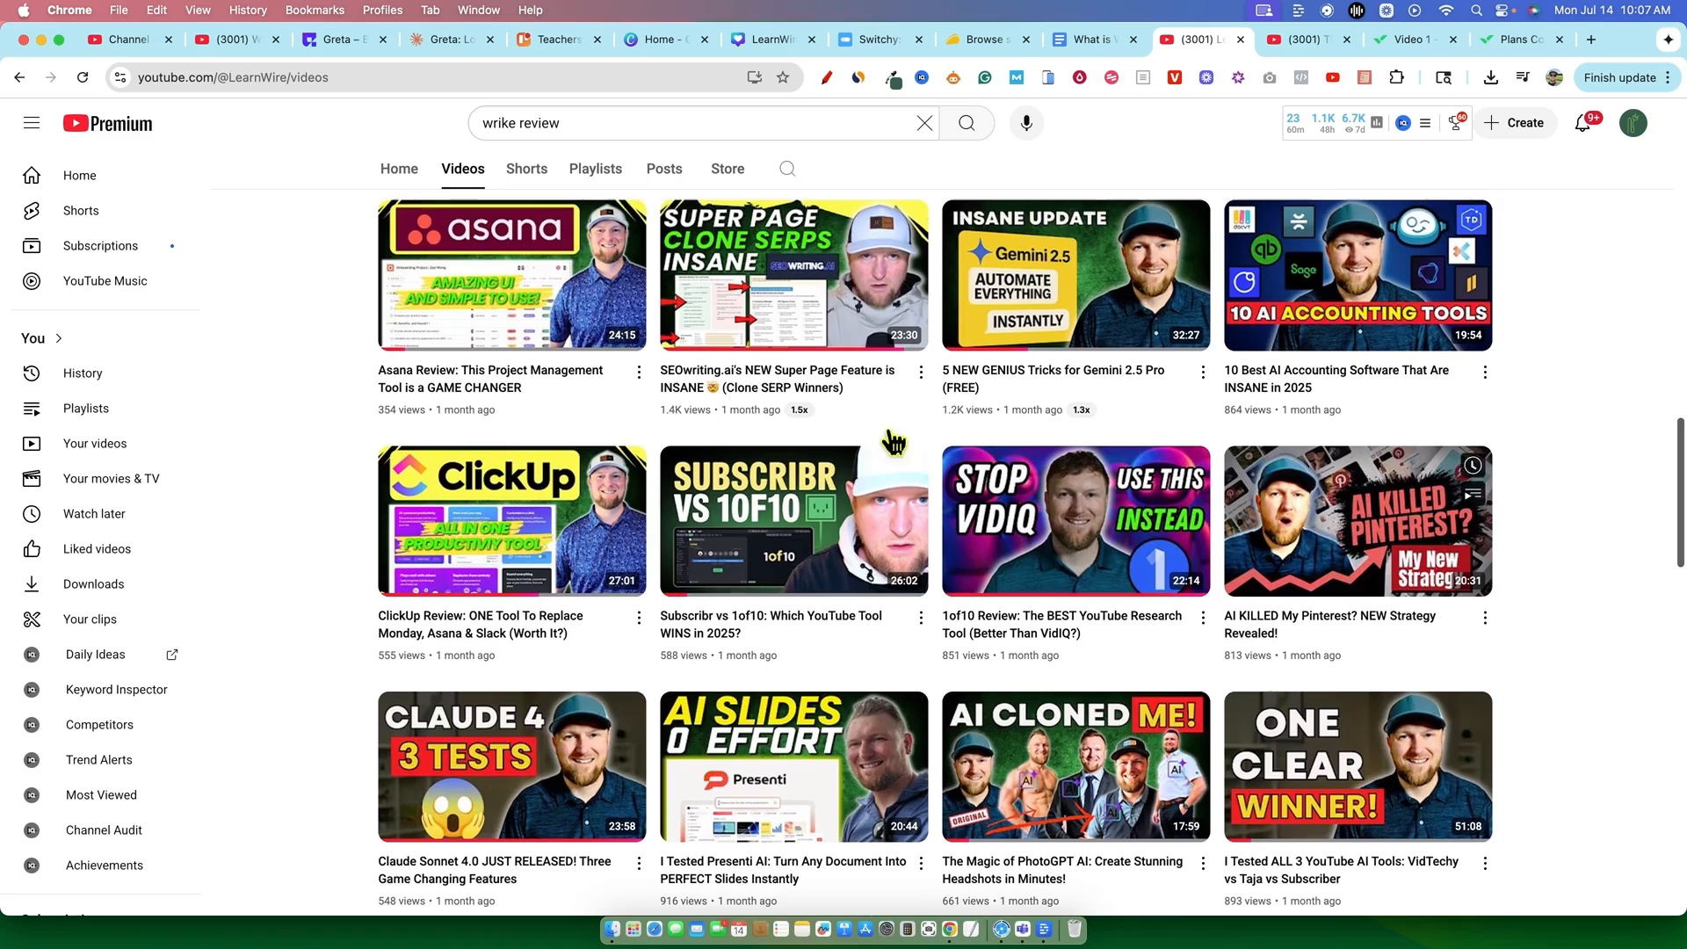
scroll(1521, 600, "up", 15)
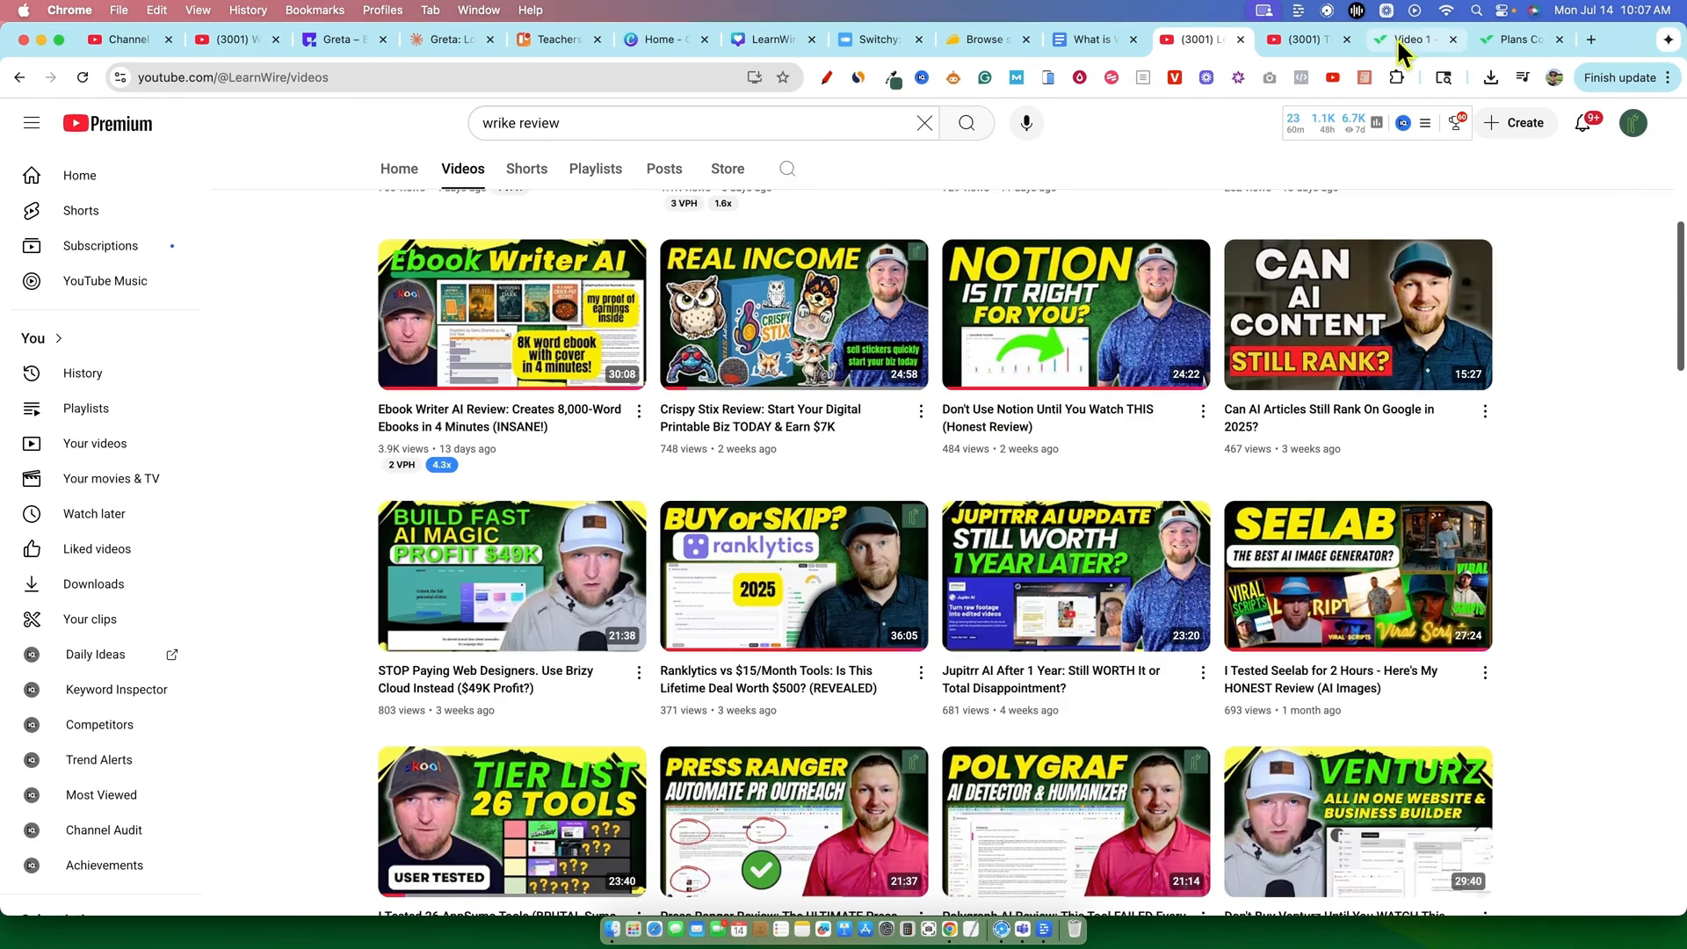
left_click(1403, 41)
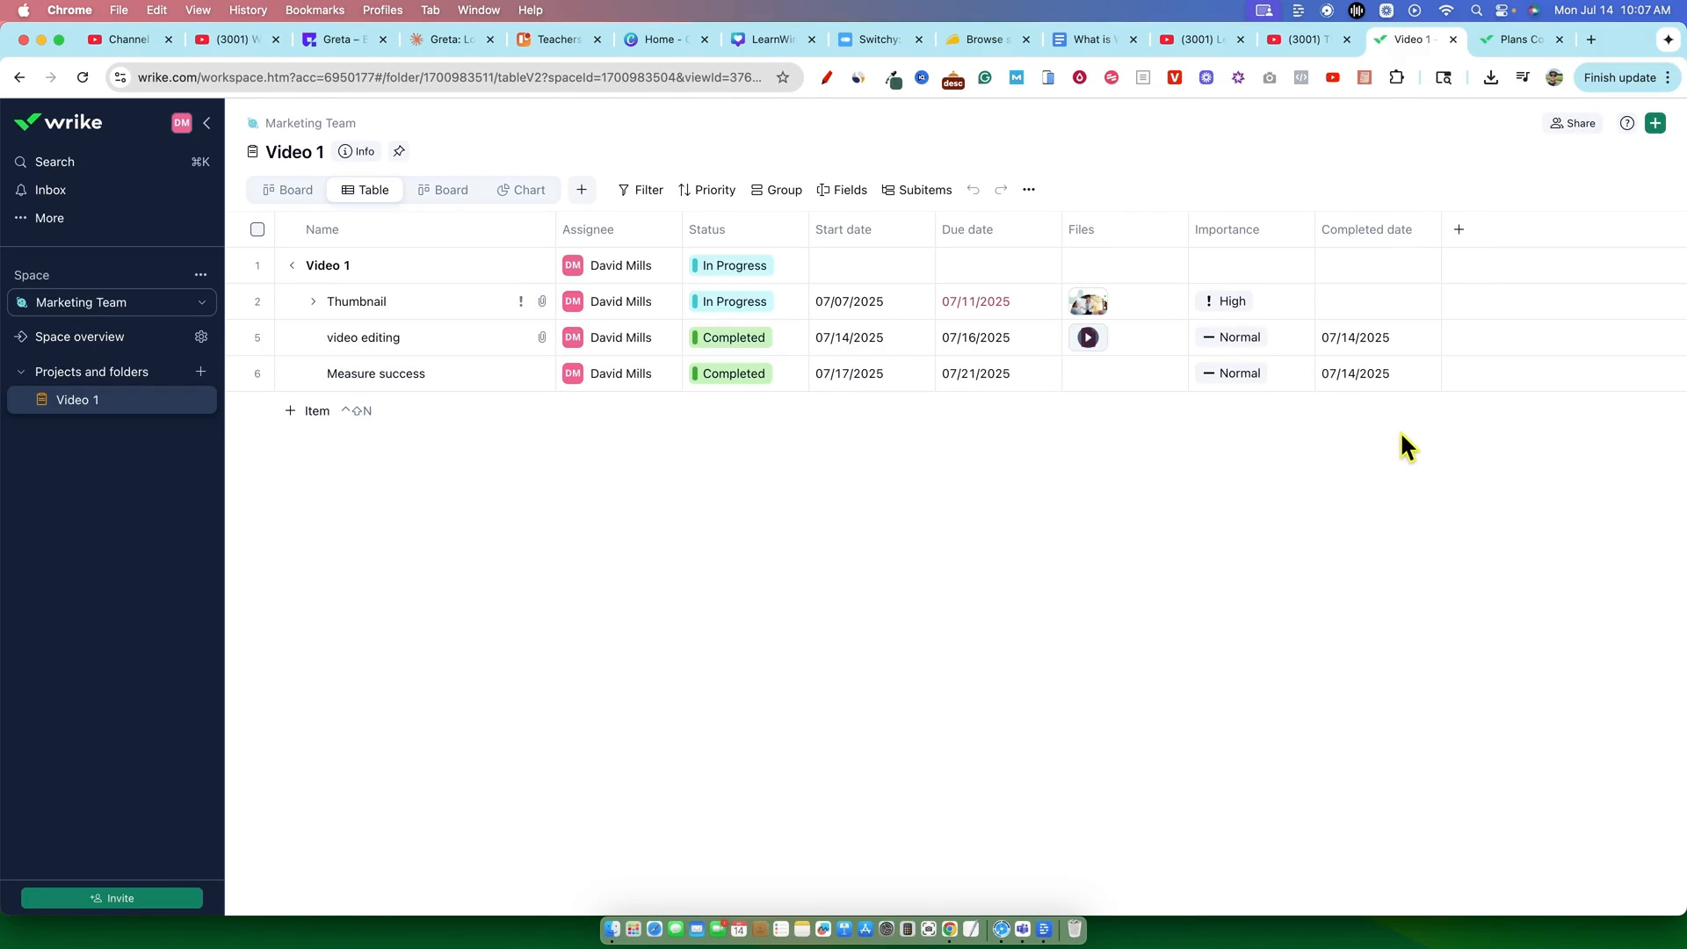